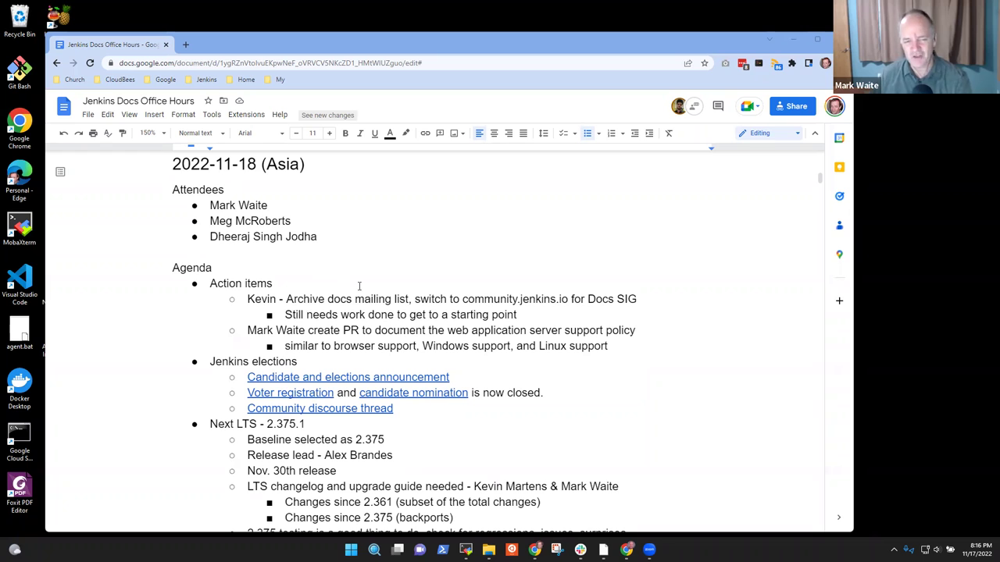
# Step: Replace 'Thursday' with 'Friday' in the 'Next Thursday' agenda heading
pyautogui.scroll(-1, 364, 291)
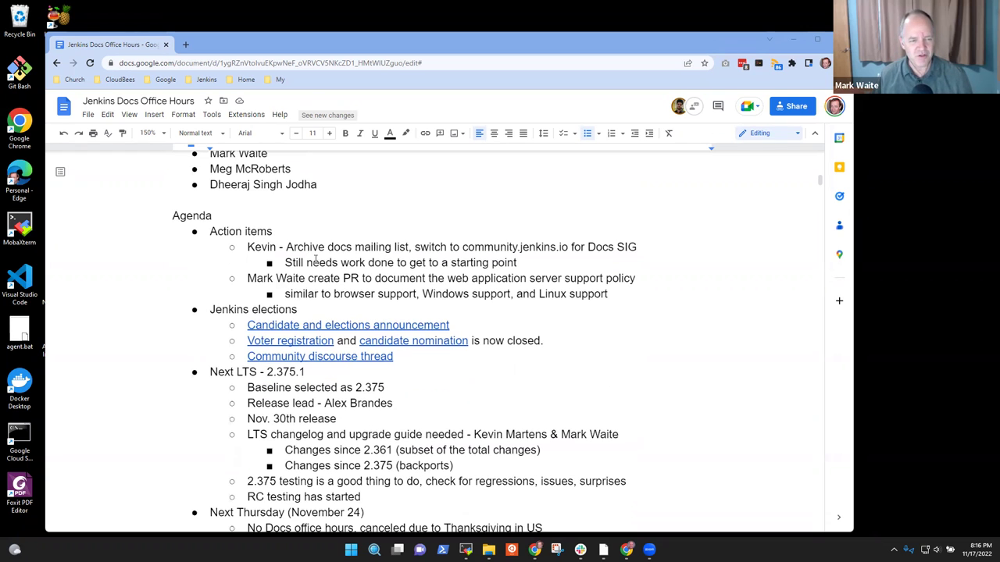
pyautogui.tripleClick(243, 231)
pyautogui.press('Down')
pyautogui.press('Down')
pyautogui.press('Down')
pyautogui.press('Down')
pyautogui.press('Down')
pyautogui.press('Home')
pyautogui.hotkey('shift', 'End')
pyautogui.press('Down')
pyautogui.press('Down')
pyautogui.press('Down')
pyautogui.press('Down')
pyautogui.press('Home')
pyautogui.hotkey('shift', 'End')
pyautogui.press('Down')
pyautogui.press('Down')
pyautogui.press('Down')
pyautogui.press('Down')
pyautogui.press('Down')
pyautogui.press('Down')
pyautogui.press('Down')
pyautogui.press('Down')
pyautogui.press('Down')
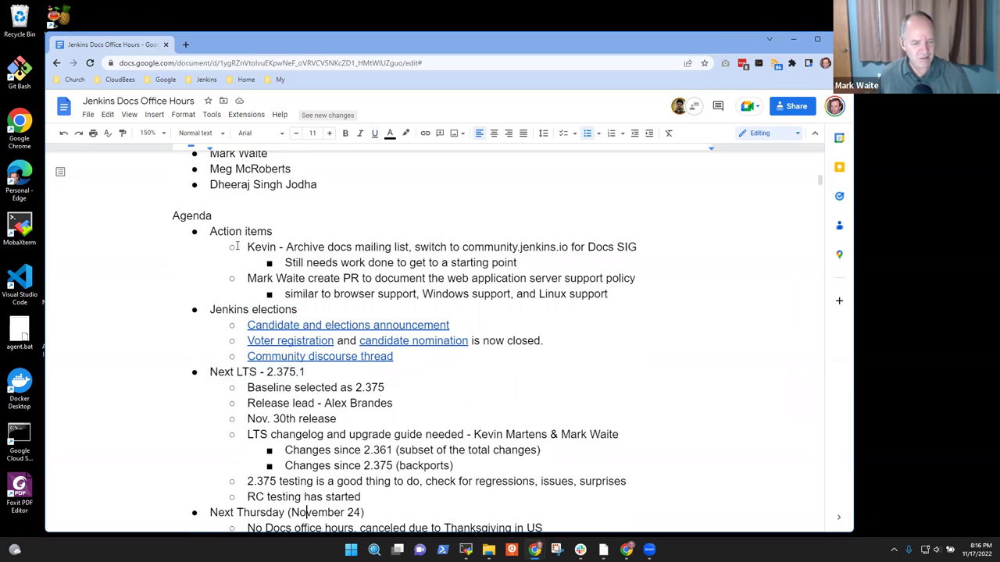
pyautogui.press('Down')
pyautogui.press('Up')
pyautogui.press('Home')
pyautogui.hotkey('ctrl', 'Right')
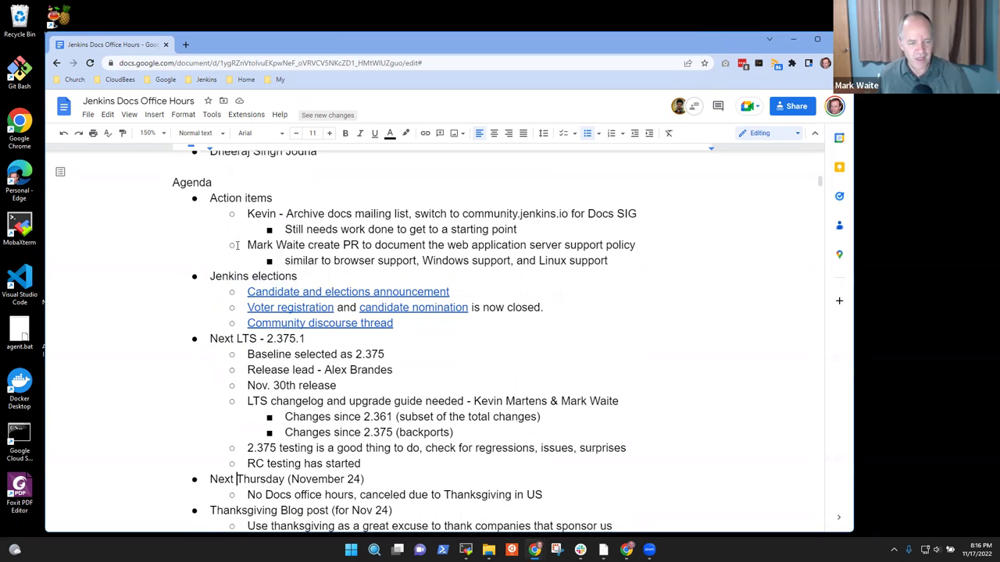
pyautogui.hotkey('ctrl', 'shift', 'Left')
pyautogui.write('Frikday')
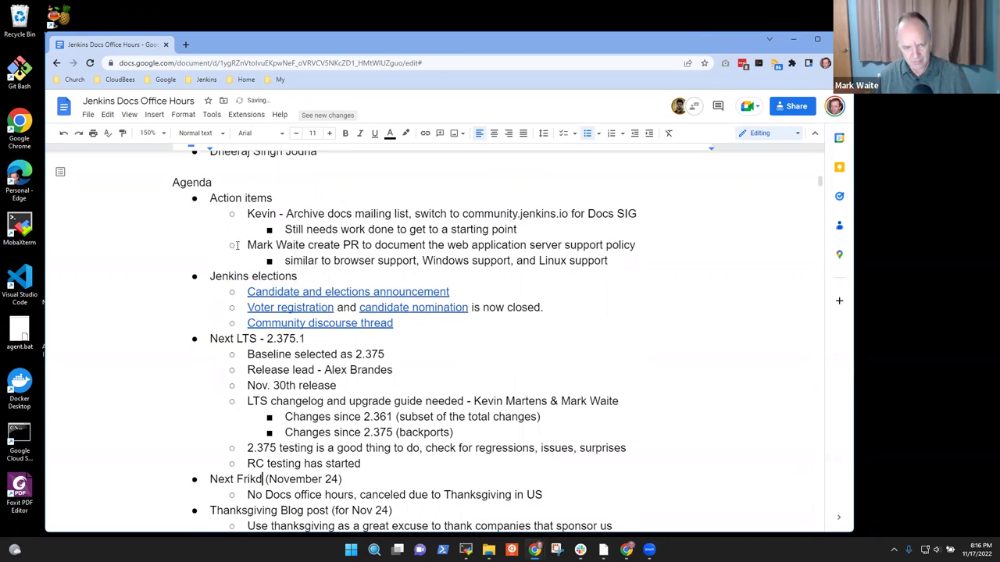
pyautogui.hotkey('ctrl', 'shift', 'Left')
pyautogui.write('Friday')
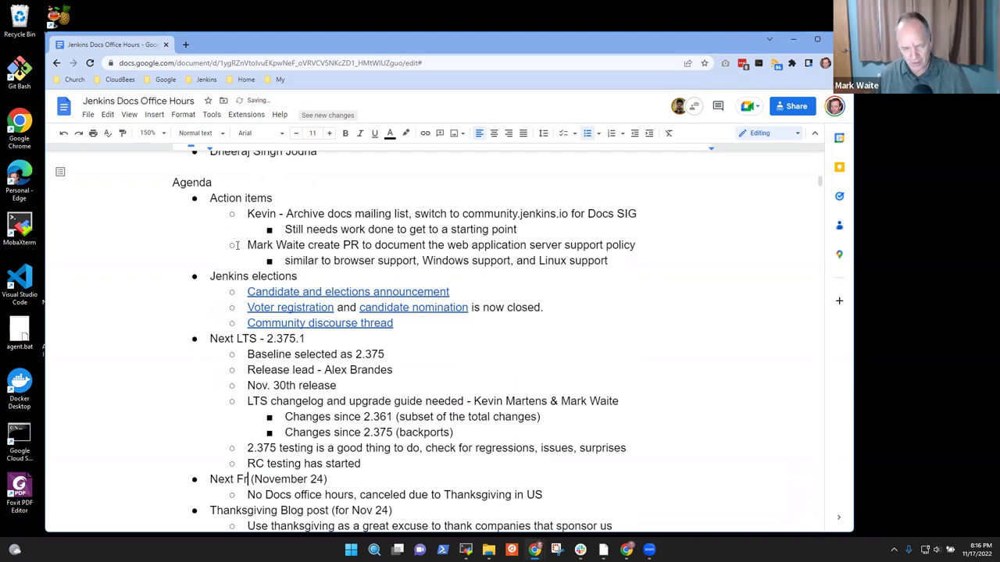
# Step: Change the date in parentheses from November 24 to November 25
pyautogui.press('End')
pyautogui.press('Left')
pyautogui.press('BackSpace')
pyautogui.write('5')
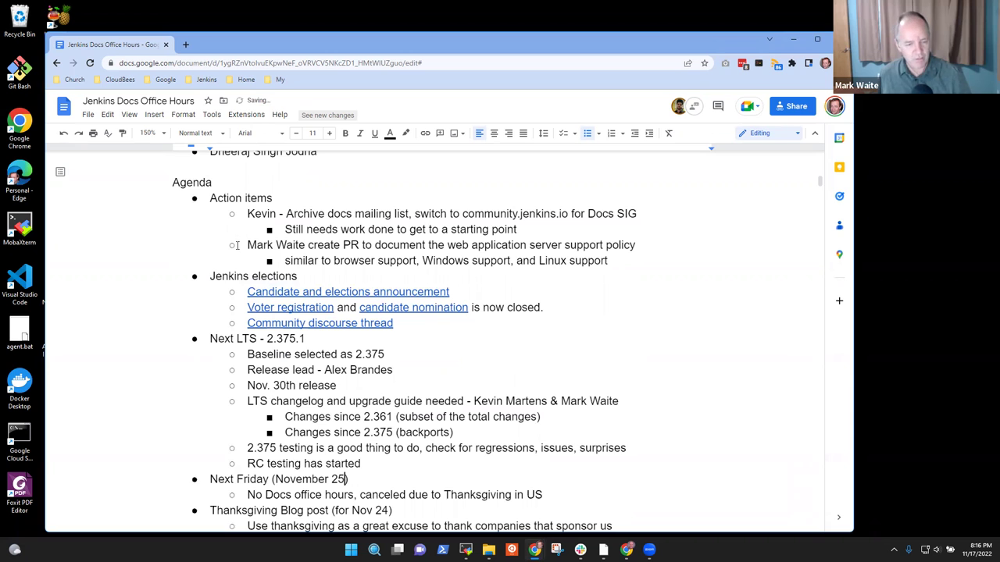
pyautogui.press('Down')
pyautogui.press('Down')
pyautogui.press('Down')
pyautogui.press('Down')
pyautogui.press('Down')
pyautogui.press('Down')
pyautogui.press('Down')
pyautogui.press('Down')
pyautogui.press('Down')
pyautogui.press('Up')
pyautogui.press('Up')
pyautogui.press('Up')
pyautogui.press('Up')
pyautogui.press('Up')
pyautogui.press('Up')
pyautogui.press('Up')
pyautogui.press('Up')
pyautogui.press('Up')
pyautogui.press('Up')
pyautogui.press('Up')
pyautogui.press('Up')
pyautogui.press('Up')
pyautogui.press('Up')
pyautogui.press('Up')
pyautogui.press('Up')
pyautogui.press('Up')
pyautogui.press('Up')
pyautogui.press('Up')
pyautogui.press('Up')
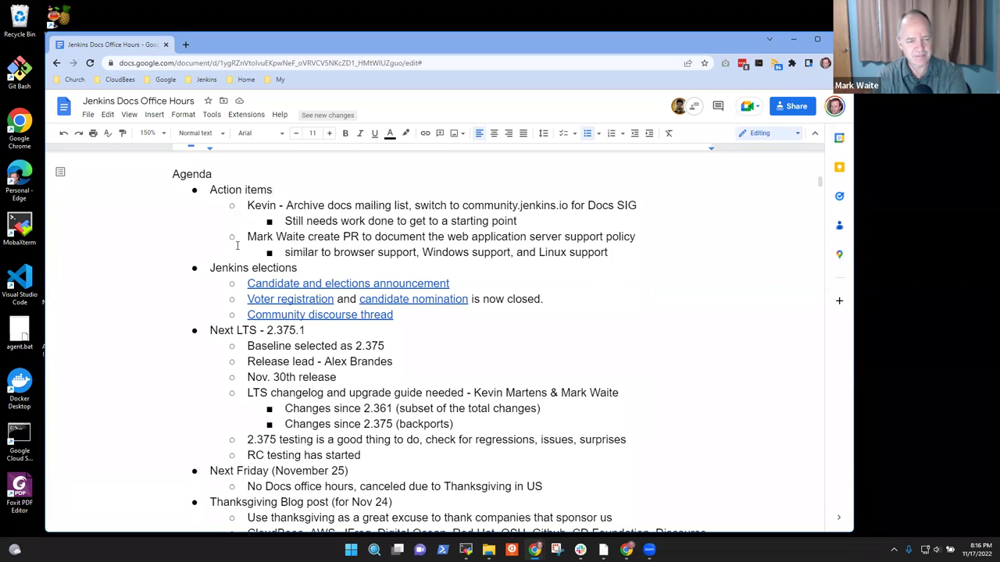
# Step: Insert a new 'GSoC 2023' bullet directly above the Jenkins elections item
pyautogui.press('Down')
pyautogui.press('Down')
pyautogui.press('Down')
pyautogui.press('Down')
pyautogui.press('Down')
pyautogui.press('Down')
pyautogui.press('Down')
pyautogui.press('Down')
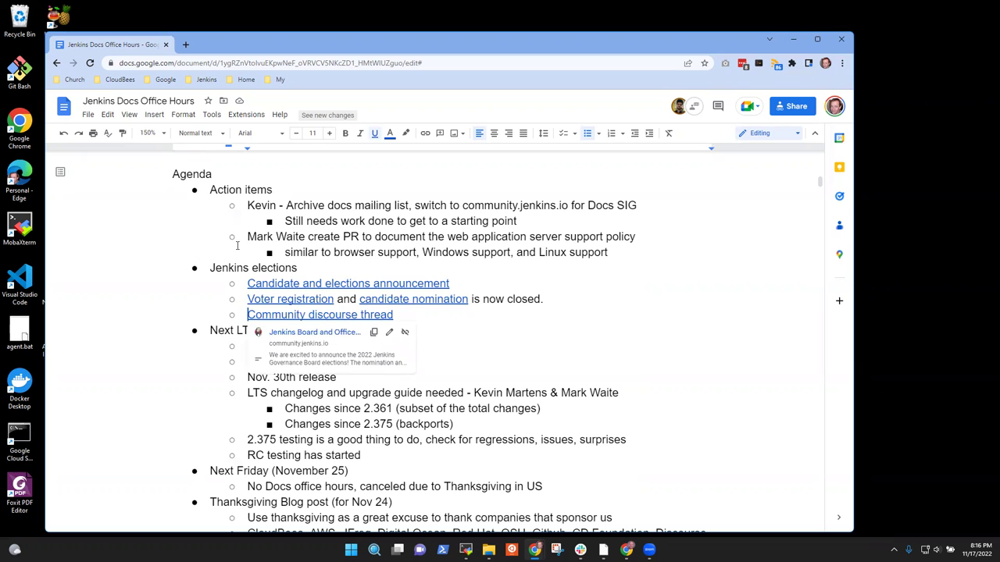
pyautogui.press('Up')
pyautogui.press('Up')
pyautogui.press('Up')
pyautogui.press('Return')
pyautogui.press('Up')
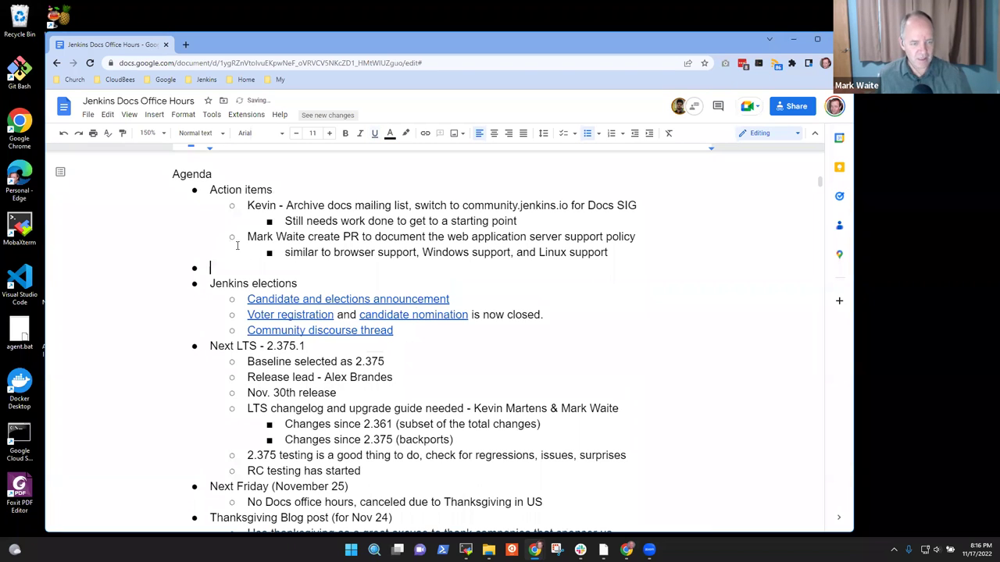
pyautogui.write('GSoC 2023')
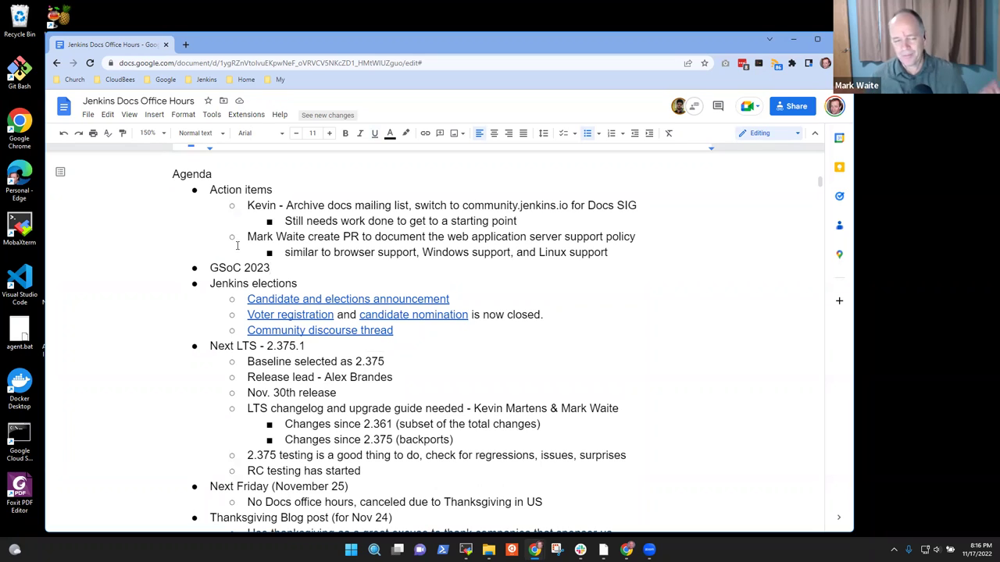
pyautogui.press('Up')
pyautogui.press('Up')
pyautogui.press('Up')
pyautogui.press('Up')
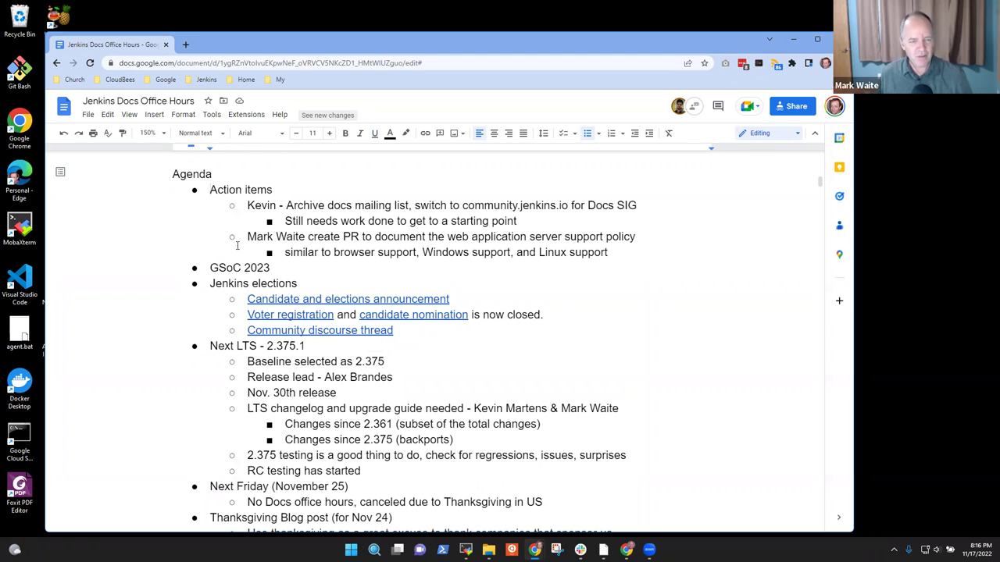
pyautogui.hotkey('shift', 'End')
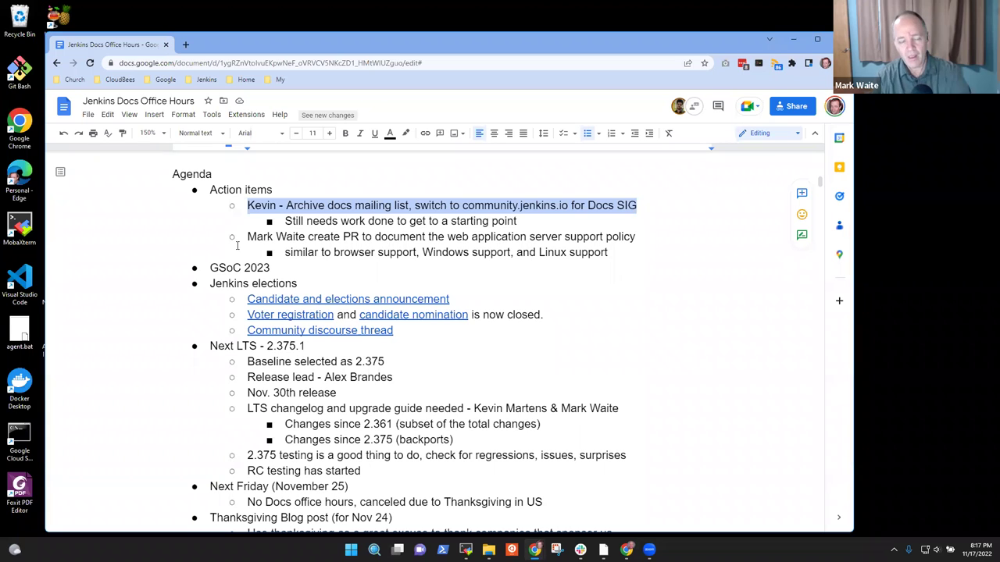
pyautogui.press('Down')
pyautogui.press('Down')
pyautogui.press('Home')
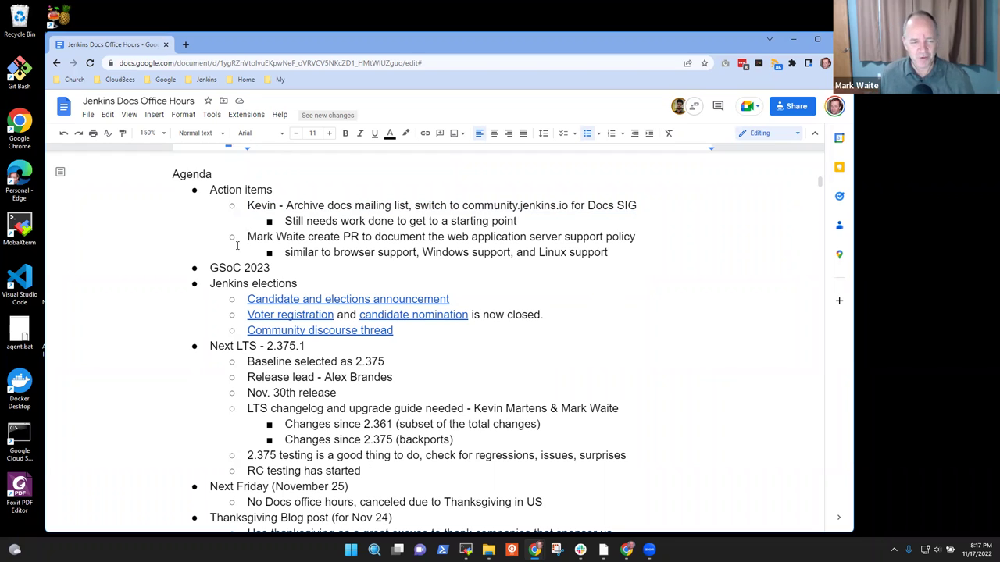
pyautogui.hotkey('shift', 'End')
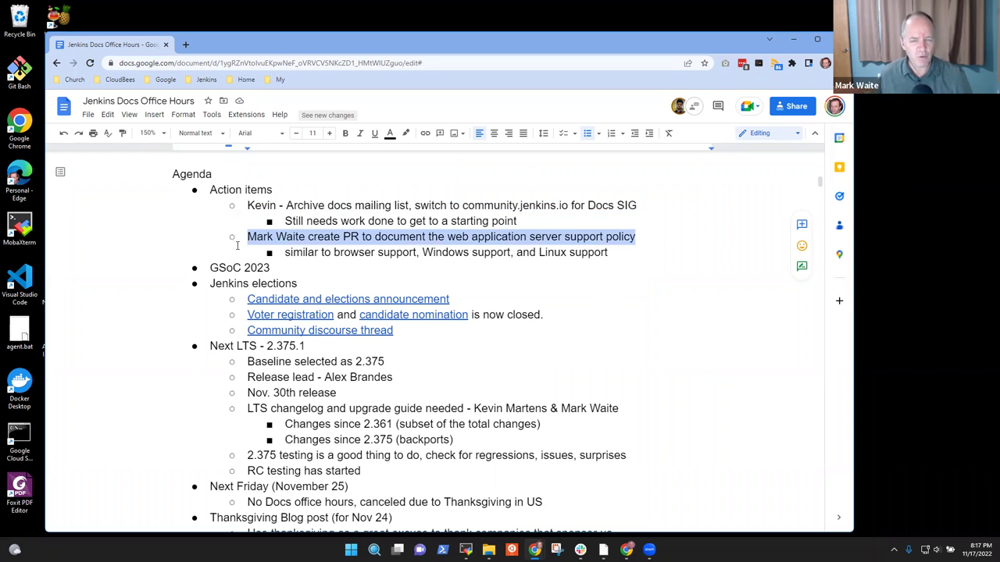
pyautogui.press('Right')
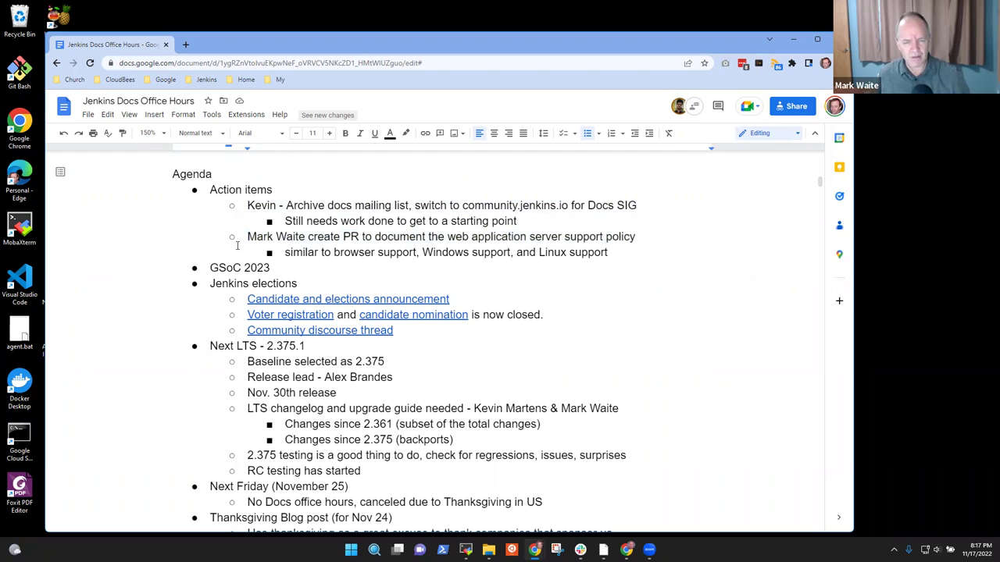
# Step: Add a sub-bullet below the browser support line reading 'Tomcat, Glassfish, WildFly, WebSphere'
pyautogui.press('Return')
pyautogui.write('Tomcca')
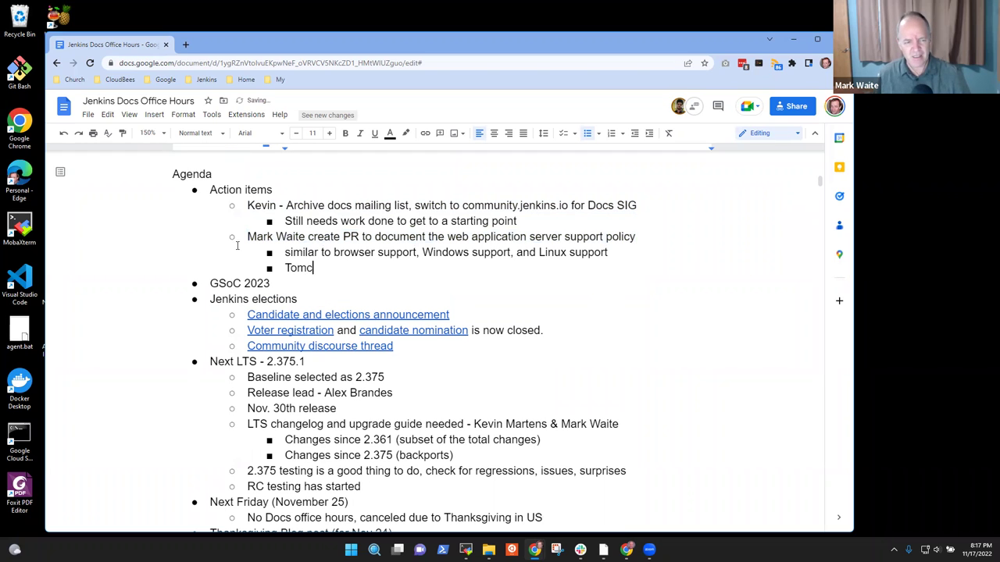
pyautogui.press('BackSpace')
pyautogui.press('BackSpace')
pyautogui.write('at, Glass')
pyautogui.write('gn')
pyautogui.press('BackSpace')
pyautogui.press('BackSpace')
pyautogui.write('fish, WildF')
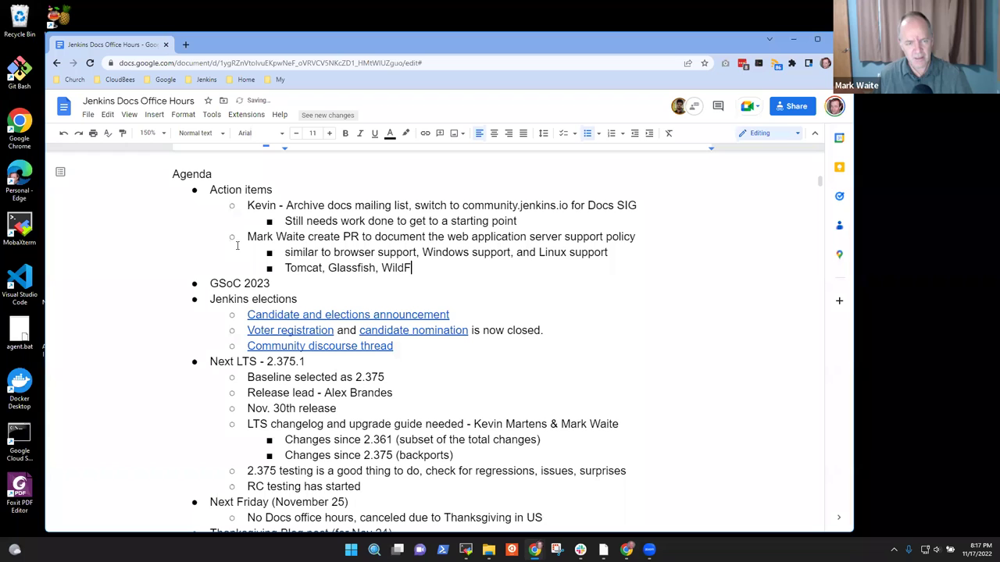
pyautogui.write('ly, etc.')
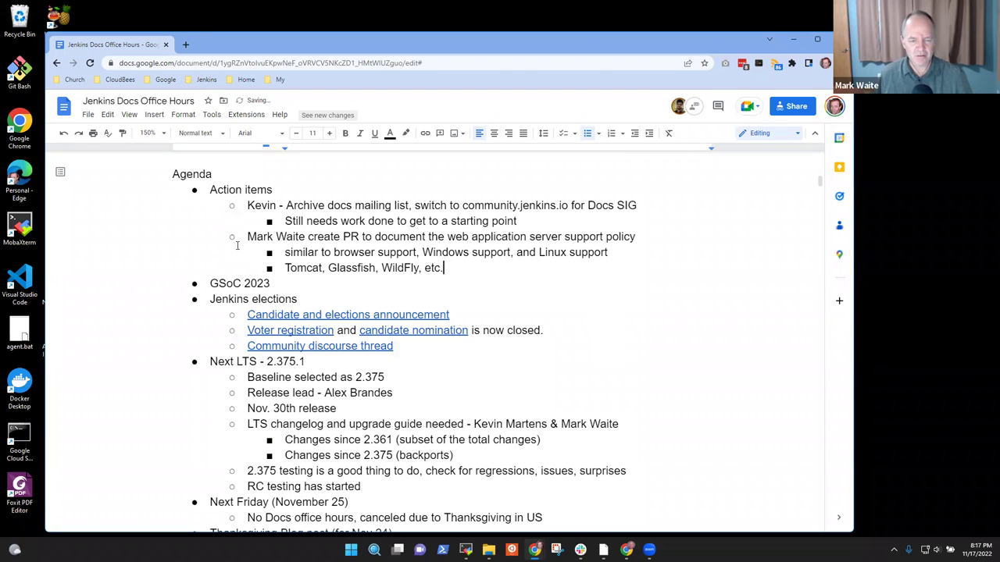
pyautogui.hotkey('ctrl', 'shift', 'Left')
pyautogui.write('WebSpher')
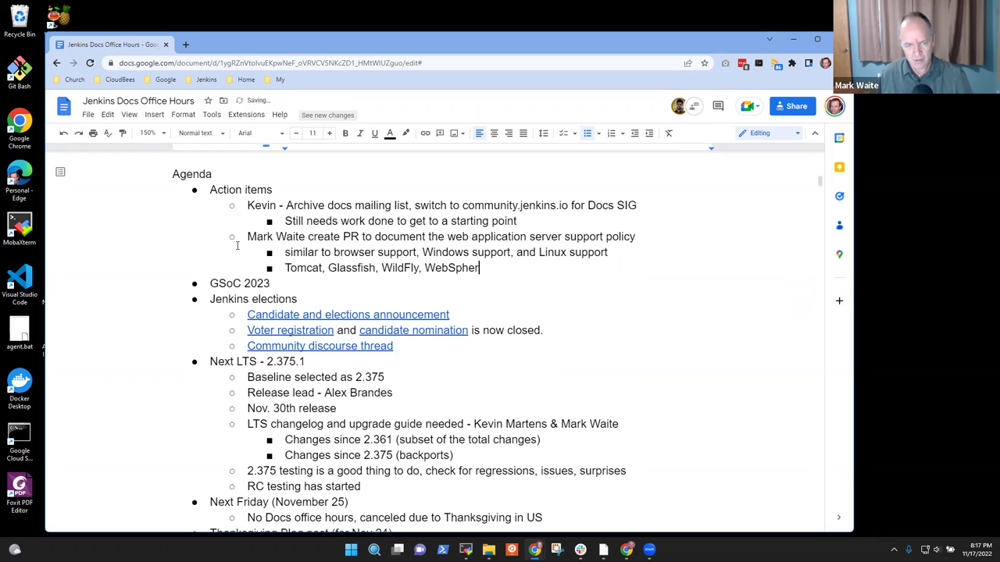
pyautogui.write('e')
pyautogui.hotkey('shift', 'End')
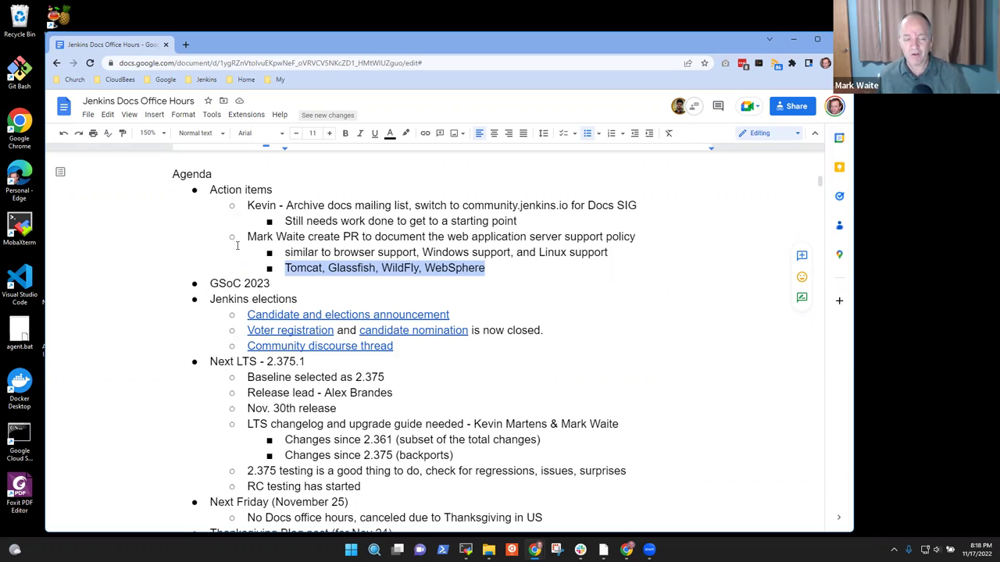
# Step: Add an empty indented sub-point under GSoC 2023 and a deeper one under the server list
pyautogui.press('Down')
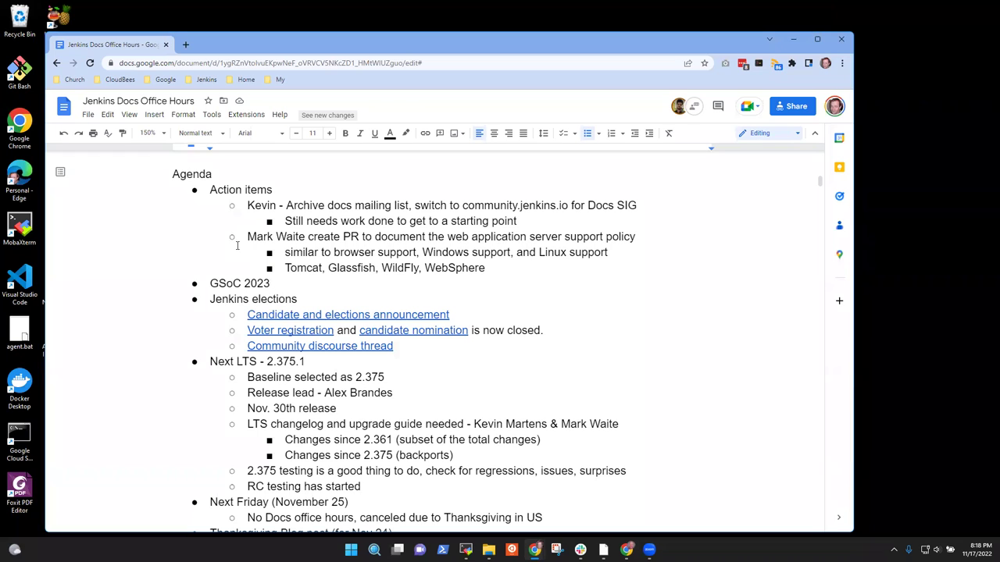
pyautogui.press('Return')
pyautogui.press('Tab')
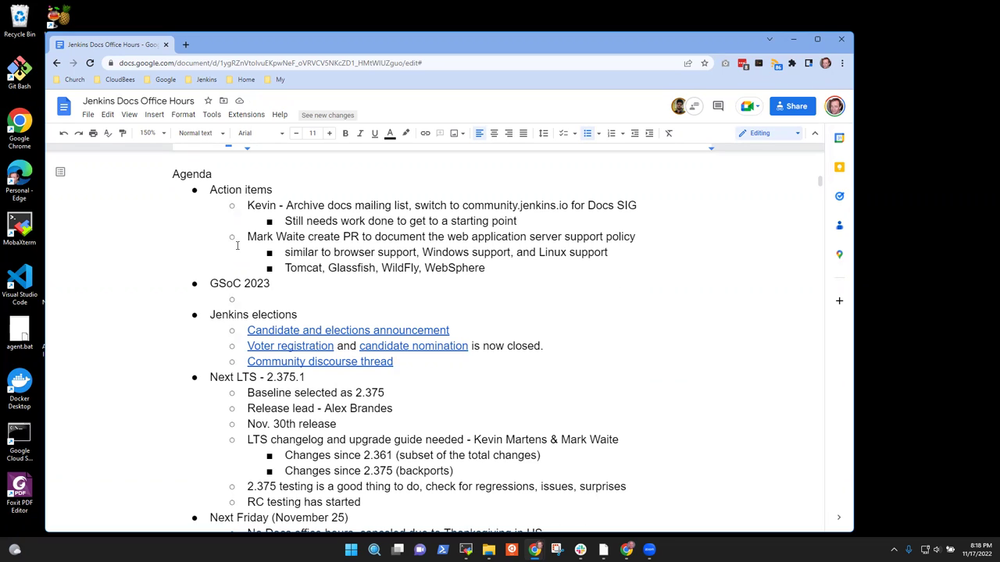
pyautogui.press('Up')
pyautogui.press('Up')
pyautogui.press('Return')
pyautogui.press('Tab')
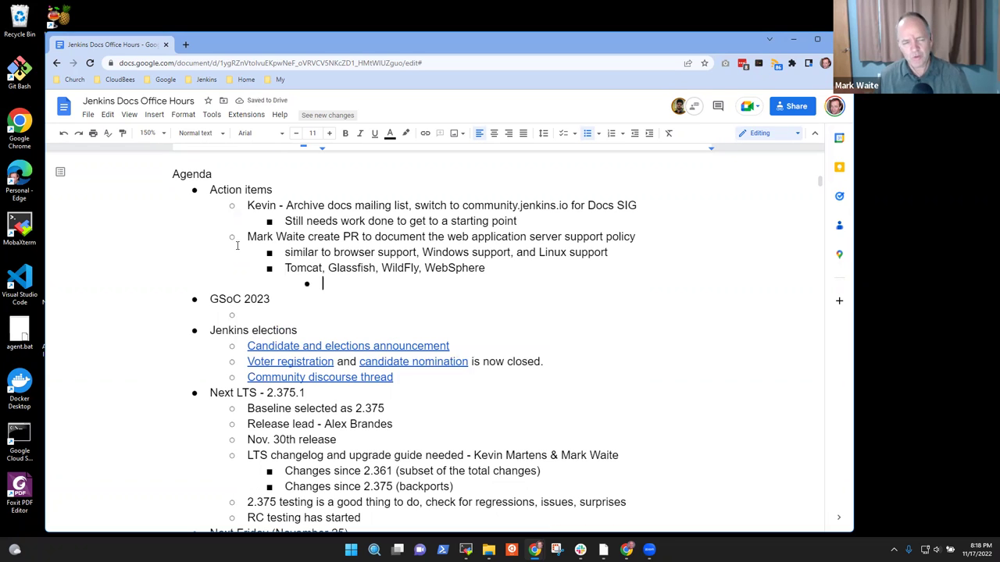
# Step: Select the words 'web application server' in the support policy line
pyautogui.press('Up')
pyautogui.press('Up')
pyautogui.press('Up')
pyautogui.press('End')
pyautogui.hotkey('ctrl', 'Left')
pyautogui.hotkey('ctrl', 'Left')
pyautogui.hotkey('ctrl', 'Left')
pyautogui.hotkey('ctrl', 'Left')
pyautogui.hotkey('ctrl', 'shift', 'Right')
pyautogui.hotkey('ctrl', 'shift', 'Right')
pyautogui.hotkey('ctrl', 'shift', 'Right')
pyautogui.hotkey('shift', 'Left')
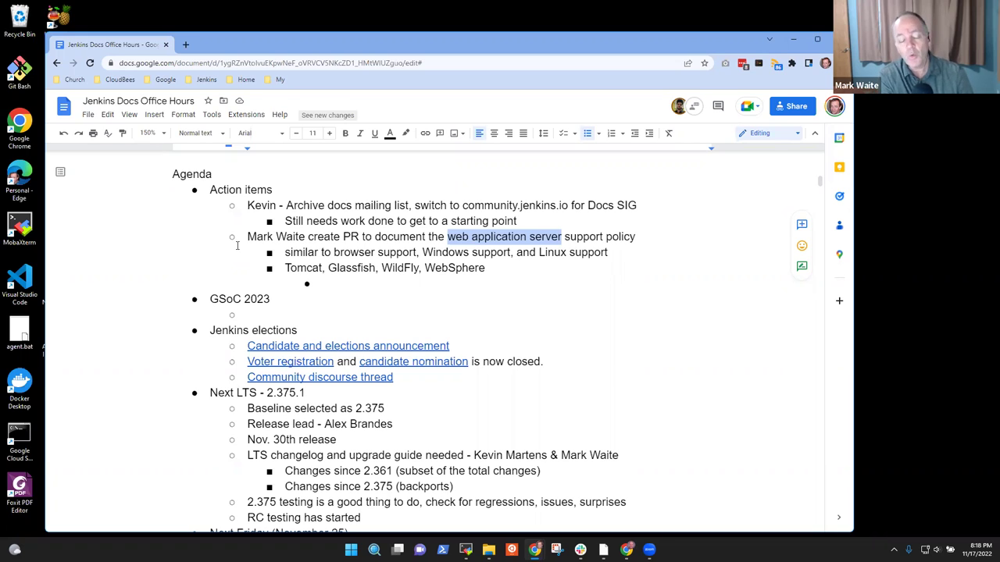
# Step: Insert '(JBoss)' right after WildFly in the application server list
pyautogui.press('Down')
pyautogui.press('Down')
pyautogui.hotkey('ctrl', 'Left')
pyautogui.press('Left')
pyautogui.press('Left')
pyautogui.write('(JKBo')
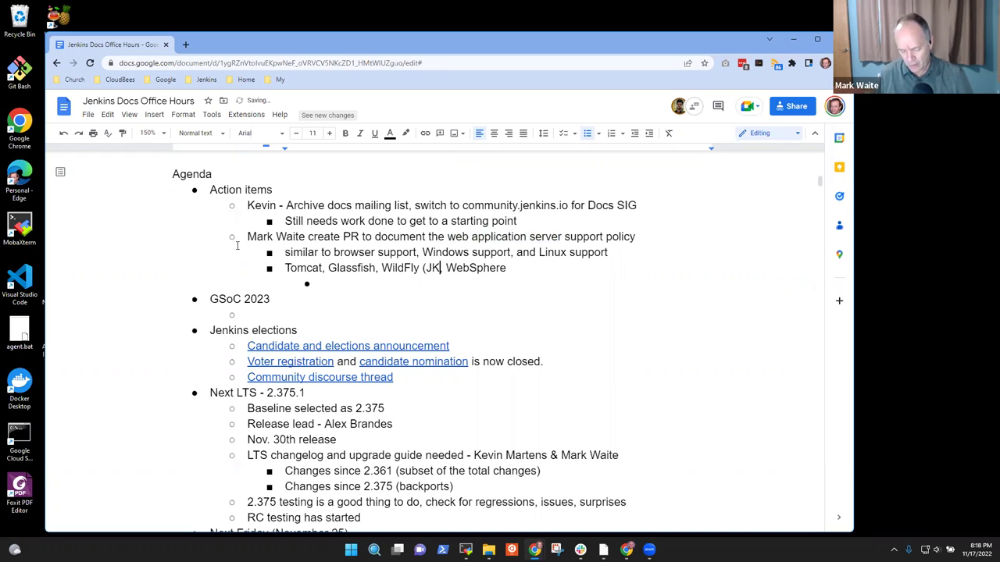
pyautogui.press('BackSpace')
pyautogui.press('BackSpace')
pyautogui.press('BackSpace')
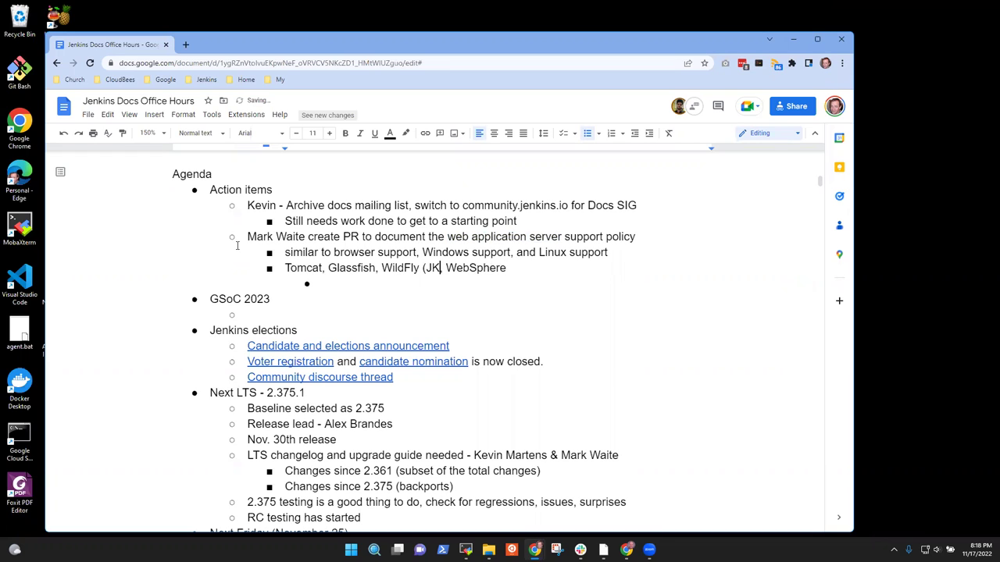
pyautogui.write('Boss')
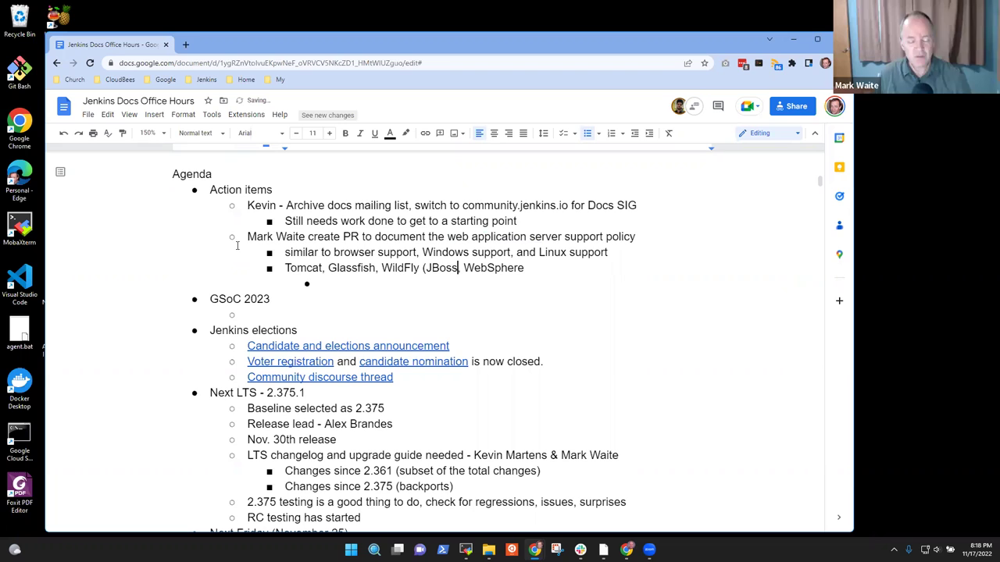
pyautogui.write('),')
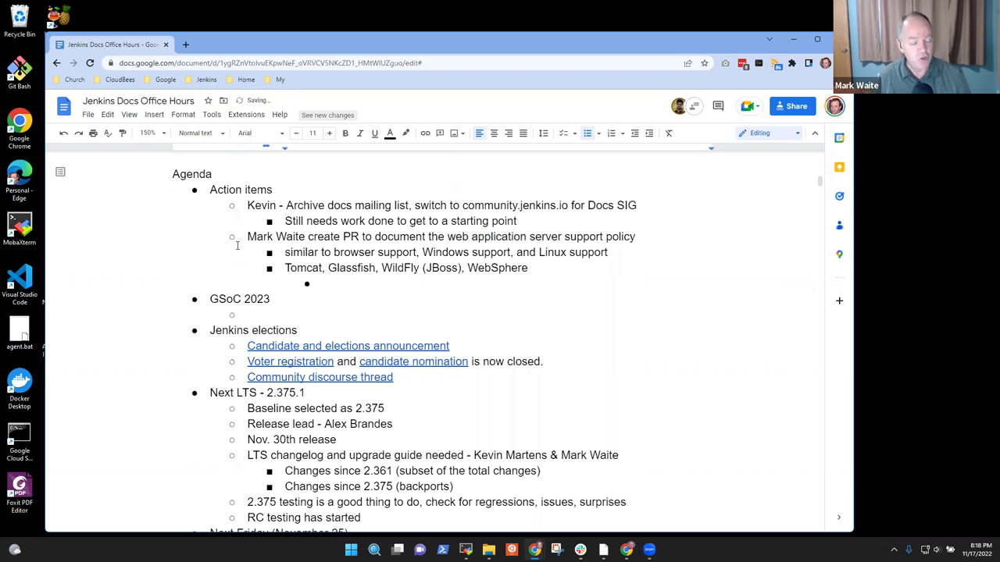
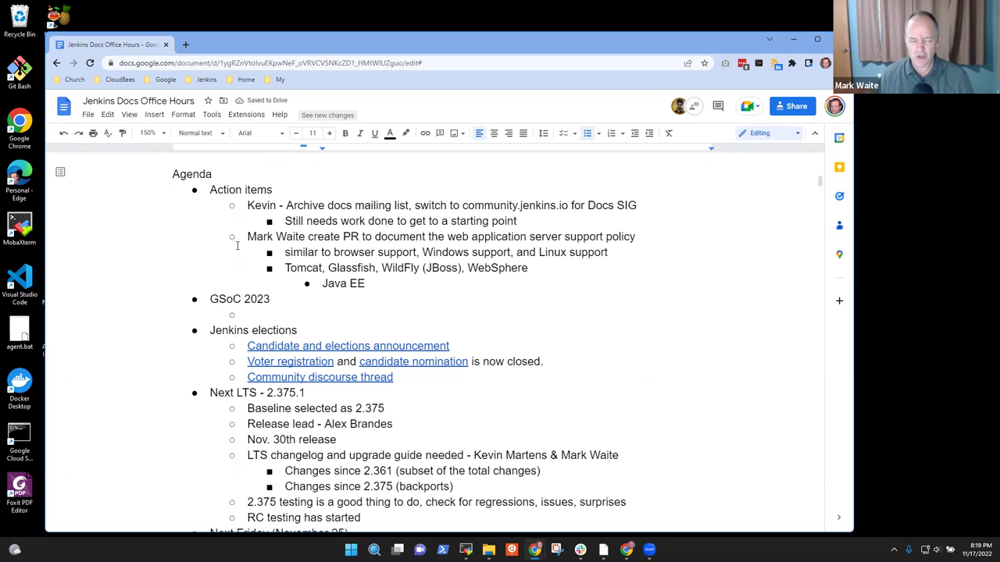
# Step: Extend the Java EE sub-bullet so it reads 'Java EE now becoming Jakarta EE'
pyautogui.write('now being Jakarta EE')
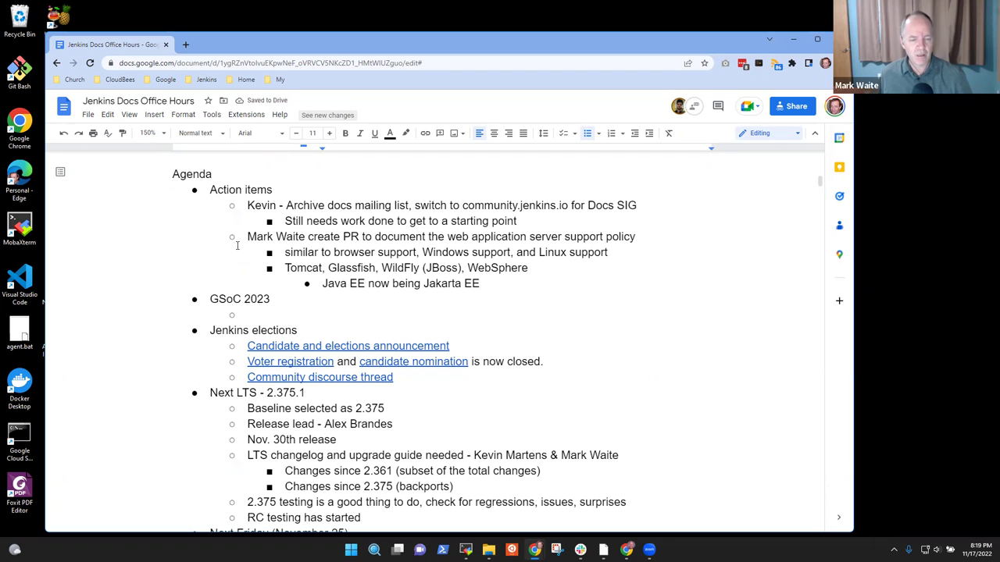
pyautogui.hotkey('ctrl', 'shift', 'Left')
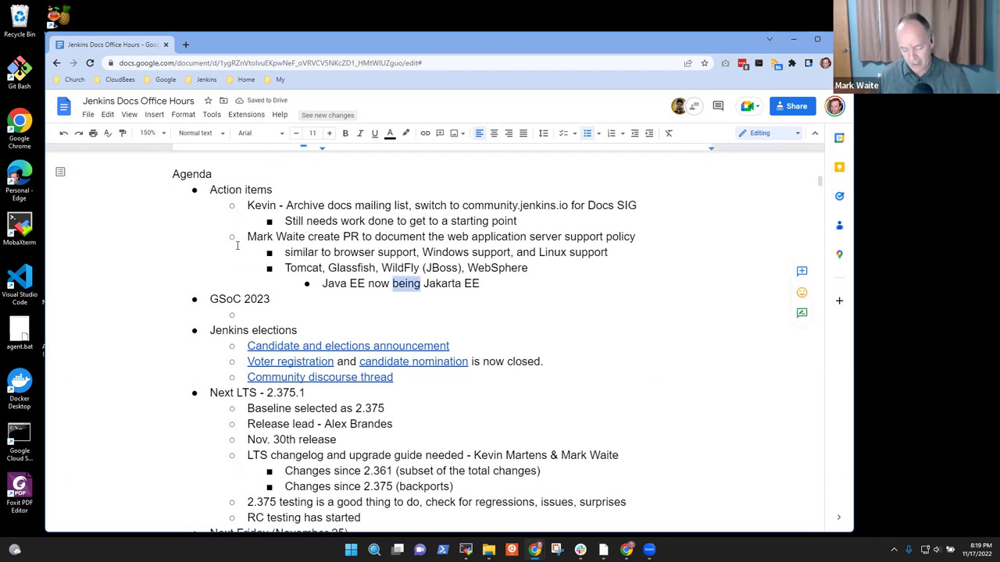
pyautogui.write('becoming')
pyautogui.press('Home')
pyautogui.hotkey('shift', 'End')
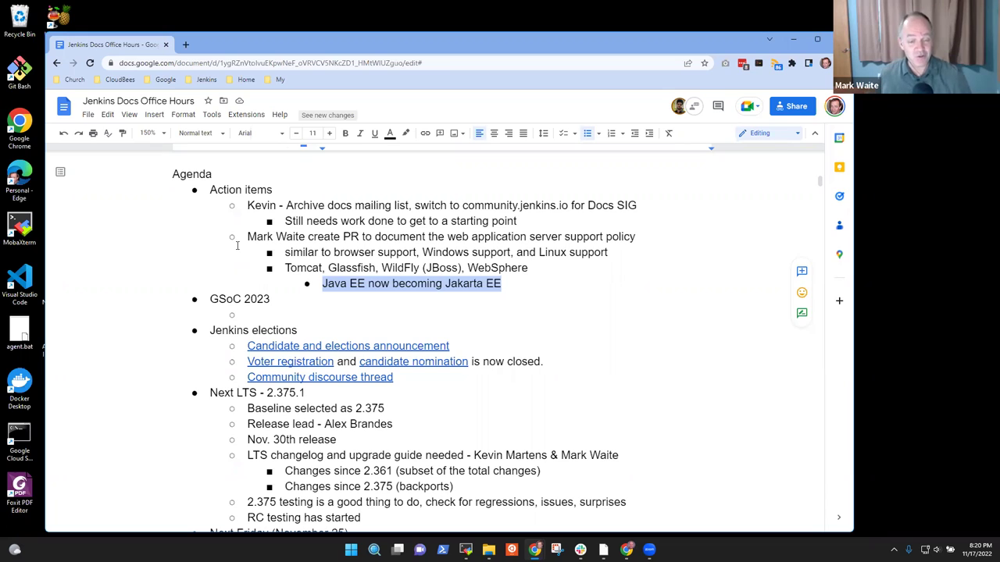
# Step: Check the server list line, then add an outdented empty bullet below the Jakarta EE line
pyautogui.press('Up')
pyautogui.hotkey('ctrl', 'shift', 'Right')
pyautogui.hotkey('ctrl', 'shift', 'Right')
pyautogui.hotkey('ctrl', 'shift', 'Right')
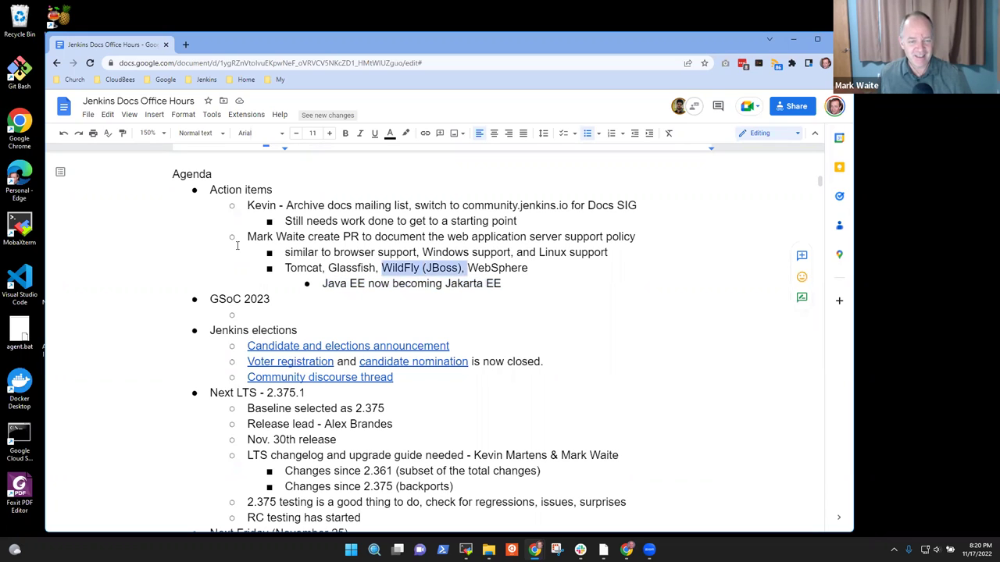
pyautogui.press('End')
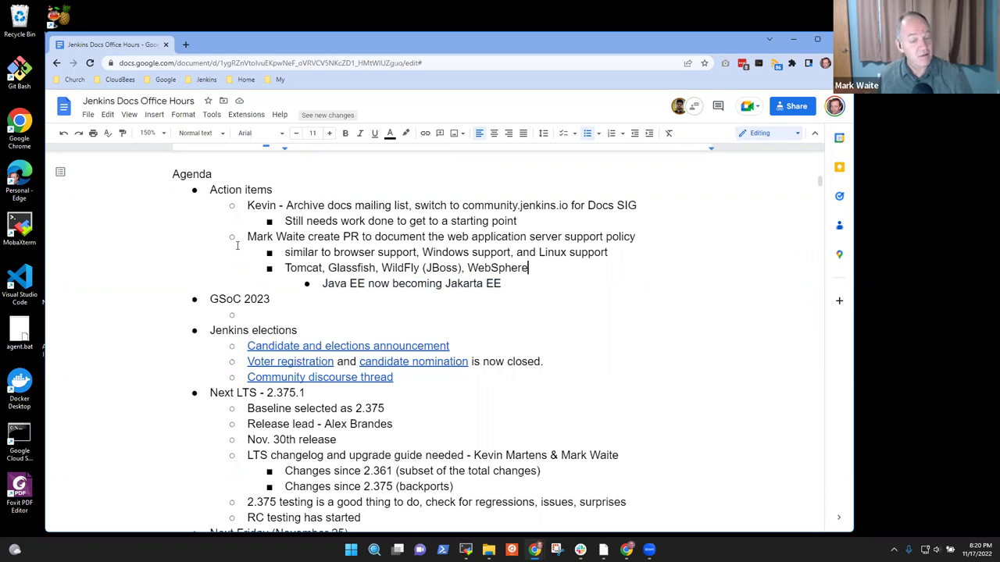
pyautogui.hotkey('shift', 'Home')
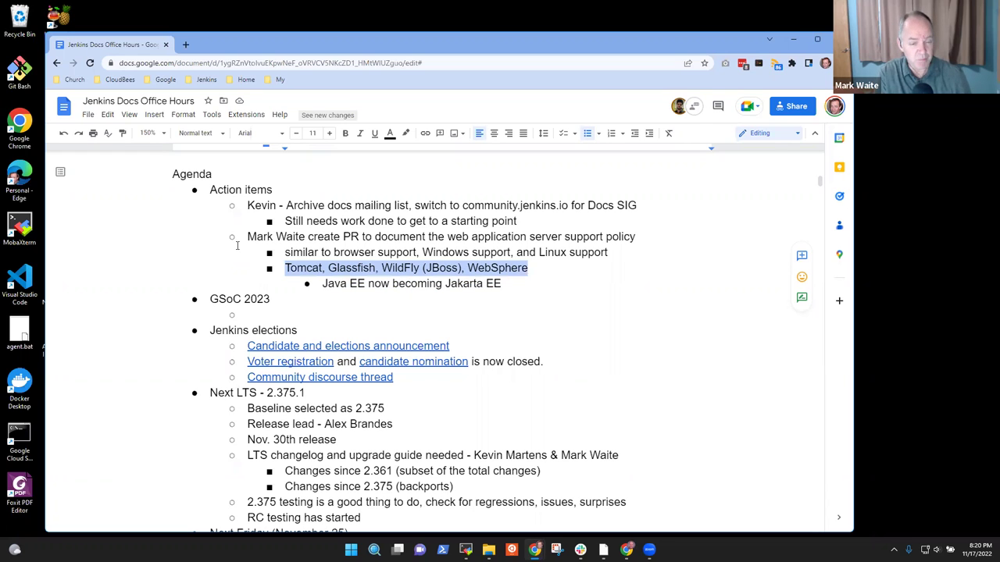
pyautogui.press('Down')
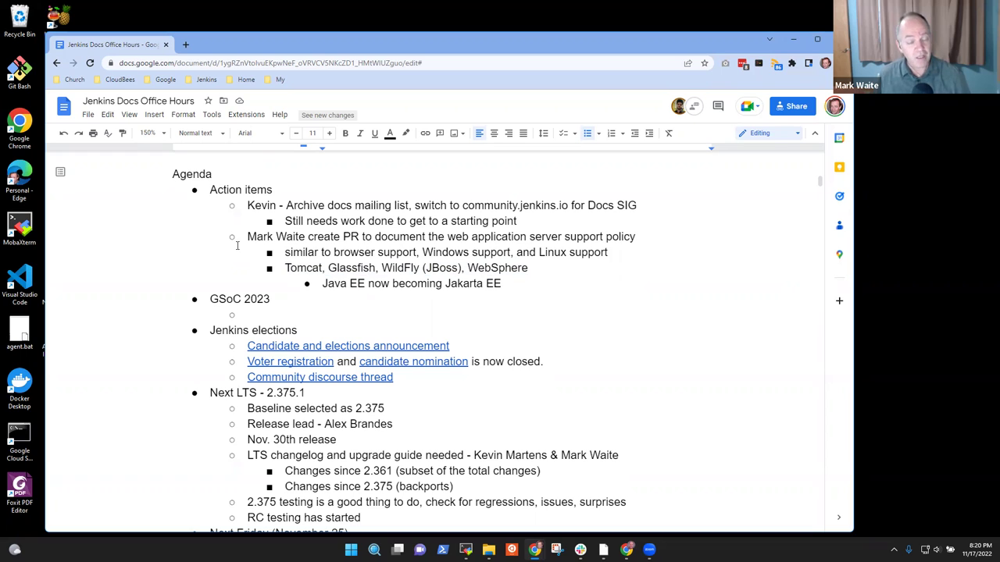
pyautogui.press('Return')
pyautogui.hotkey('shift', 'Tab')
# Step: Type the bullet 'Jenkins project does not test Jenkins inside those app servers'
pyautogui.write('Jenkins project doe')
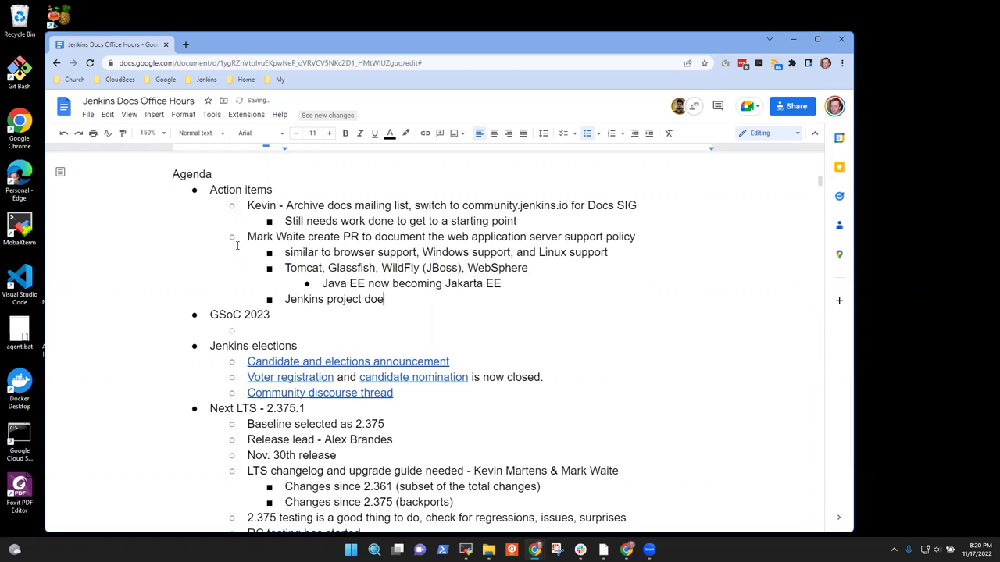
pyautogui.write('s not test Jenkins')
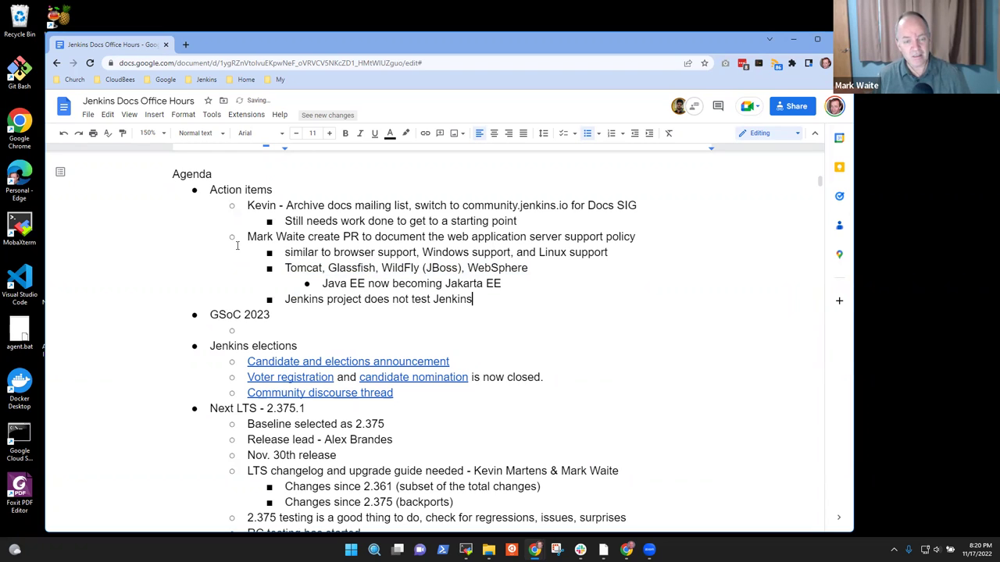
pyautogui.write(' inside thos')
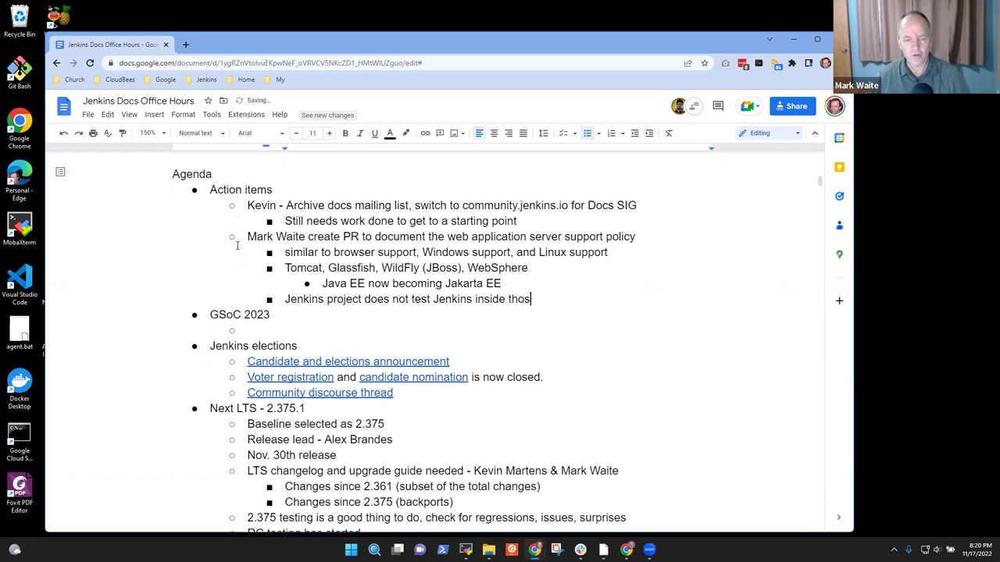
pyautogui.write('e app servers')
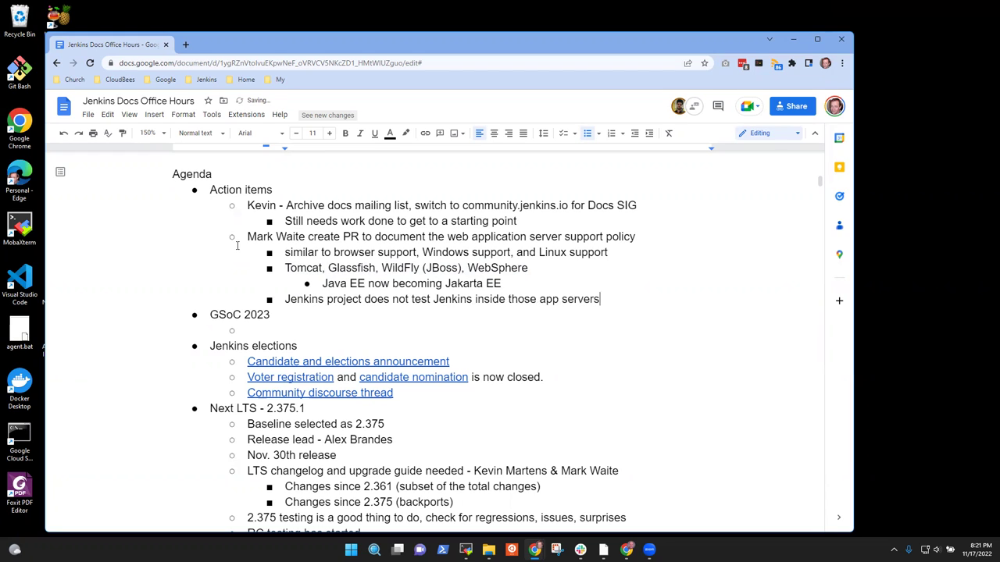
pyautogui.hotkey('ctrl', 'Left')
pyautogui.press('Left')
# Step: Move to the empty bullet under the GSoC 2023 heading
pyautogui.press('Up')
pyautogui.press('Up')
pyautogui.press('Up')
pyautogui.press('Down')
pyautogui.press('Down')
pyautogui.press('Down')
pyautogui.press('Down')
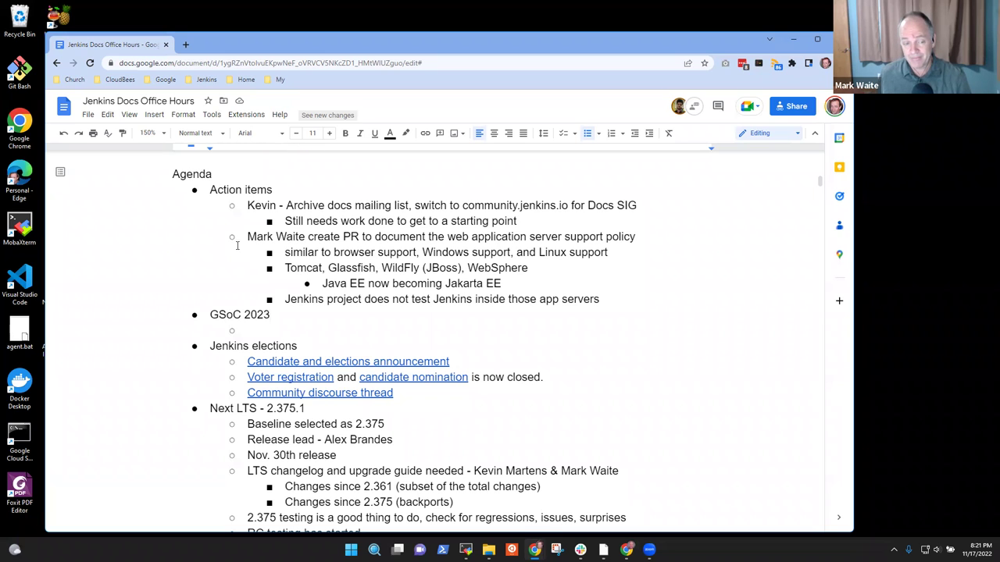
pyautogui.press('Down')
pyautogui.press('Up')
pyautogui.press('Home')
pyautogui.hotkey('shift', 'End')
pyautogui.press('Down')
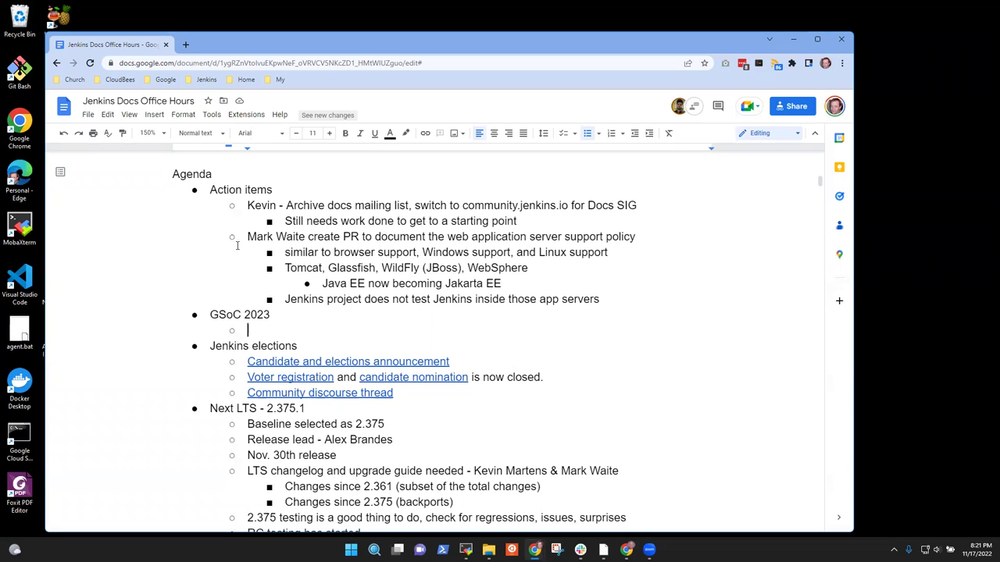
# Step: Add the note 'Gitter channel for the gsoc sig shows many newcomers' under GSoC 2023
pyautogui.write('Gitter channel at')
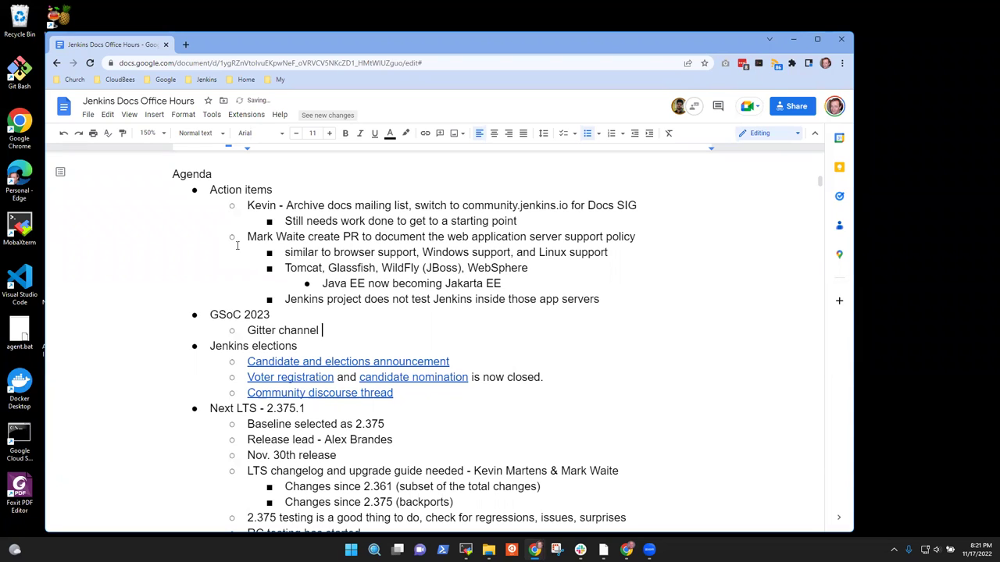
pyautogui.press('BackSpace')
pyautogui.press('BackSpace')
pyautogui.write('in')
pyautogui.press('BackSpace')
pyautogui.press('BackSpace')
pyautogui.write('for hte')
pyautogui.press('BackSpace')
pyautogui.press('BackSpace')
pyautogui.press('BackSpace')
pyautogui.press('BackSpace')
pyautogui.write('the gsoc sig shows many newcomers')
# Step: Add sub-bullets 'How do I get started? How can I contribute?' and 'Requires a reply to each of them'
pyautogui.press('Return')
pyautogui.press('Tab')
pyautogui.write('How do I get started?')
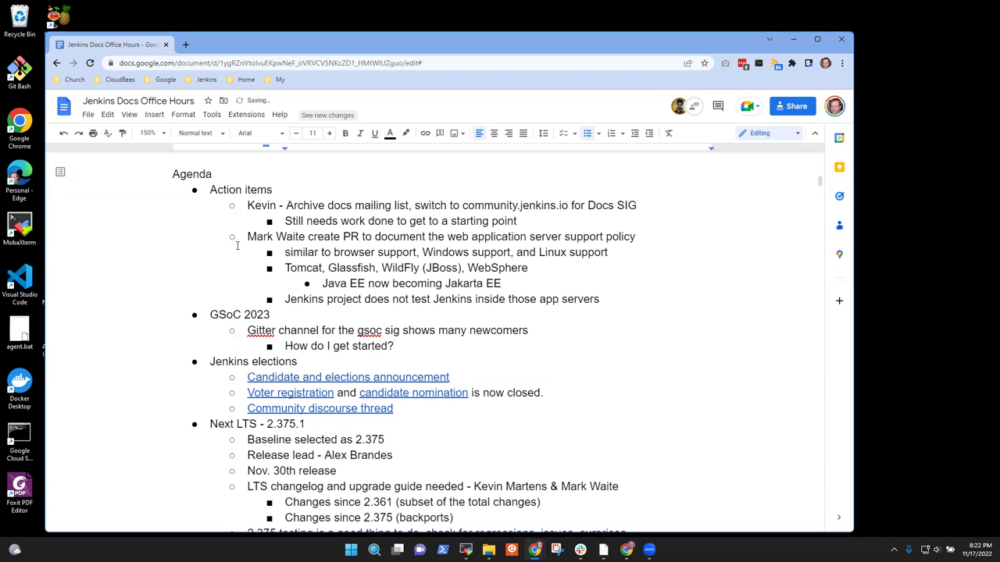
pyautogui.write('  How can I cont')
pyautogui.write('ribtue')
pyautogui.press('BackSpace')
pyautogui.press('BackSpace')
pyautogui.press('BackSpace')
pyautogui.write('ute?')
pyautogui.press('Return')
pyautogui.write('Requires a repl')
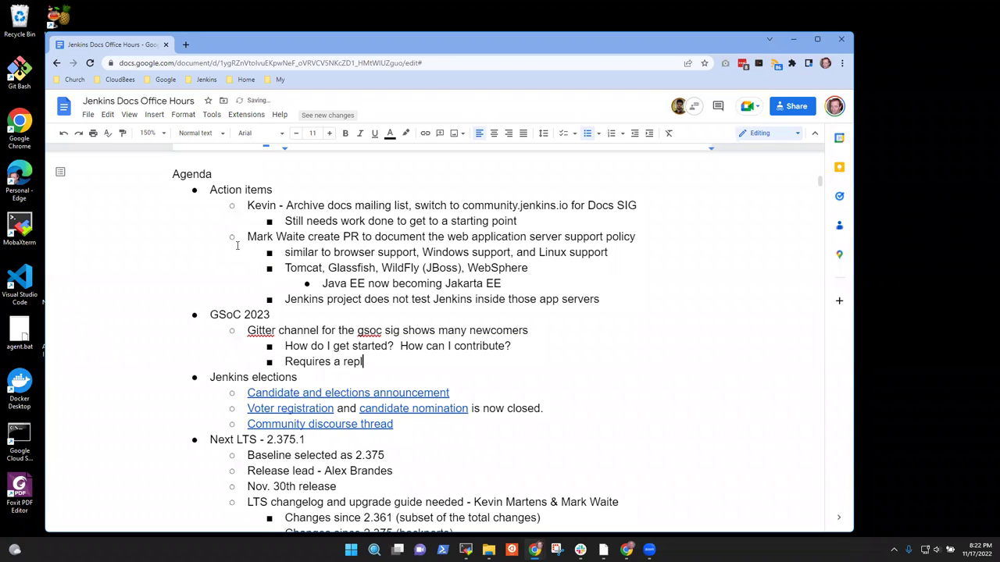
pyautogui.write('y to each of them')
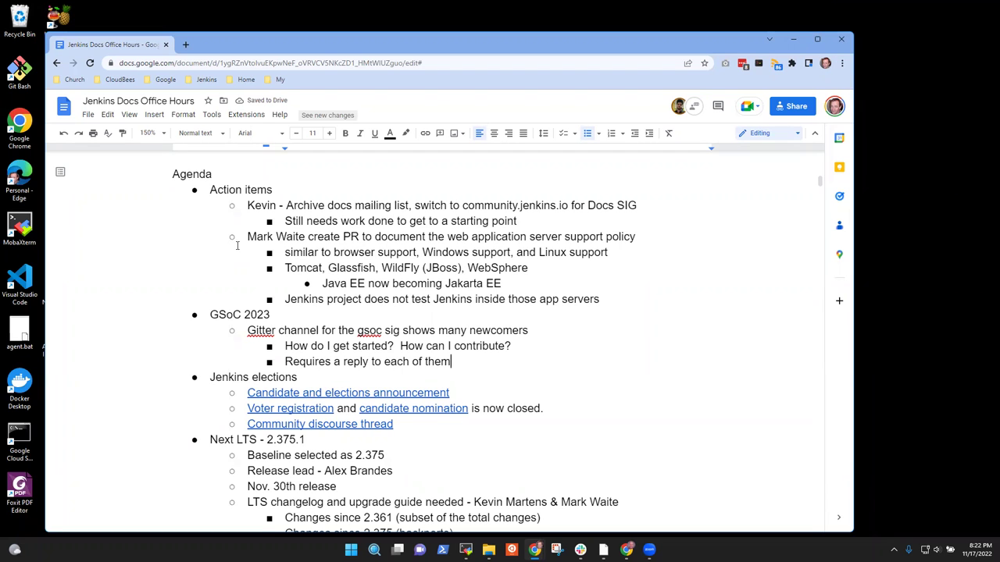
# Step: Add the sub-bullet 'Replies become redundant'
pyautogui.press('Return')
pyautogui.write('Somewh')
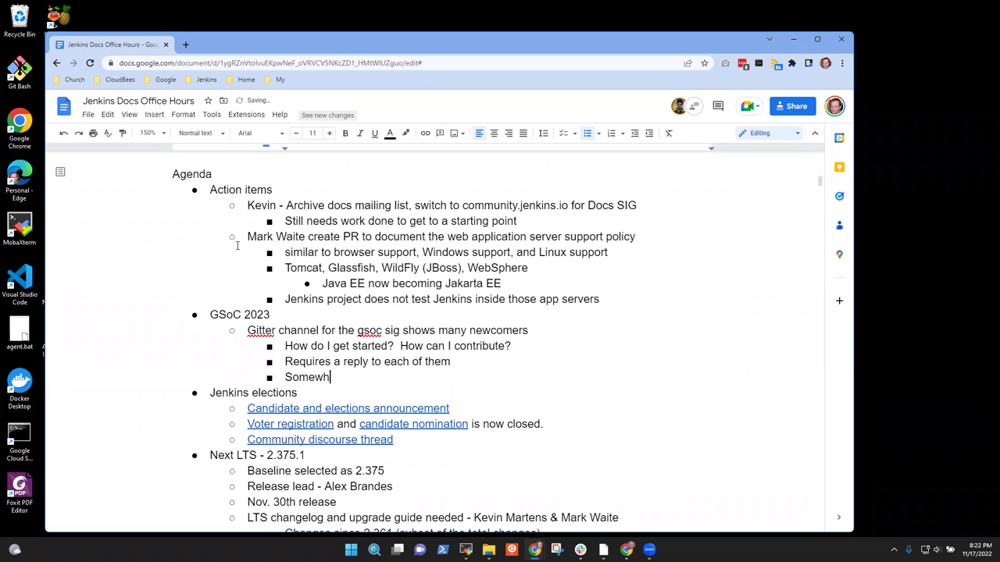
pyautogui.write('at redudn')
pyautogui.press('BackSpace')
pyautogui.press('BackSpace')
pyautogui.write('ndant')
pyautogui.hotkey('ctrl', 'BackSpace')
pyautogui.hotkey('ctrl', 'BackSpace')
pyautogui.write('Replioe')
pyautogui.press('BackSpace')
pyautogui.press('BackSpace')
pyautogui.write('es become redundnt')
pyautogui.press('BackSpace')
pyautogui.press('BackSpace')
pyautogui.write('ant')
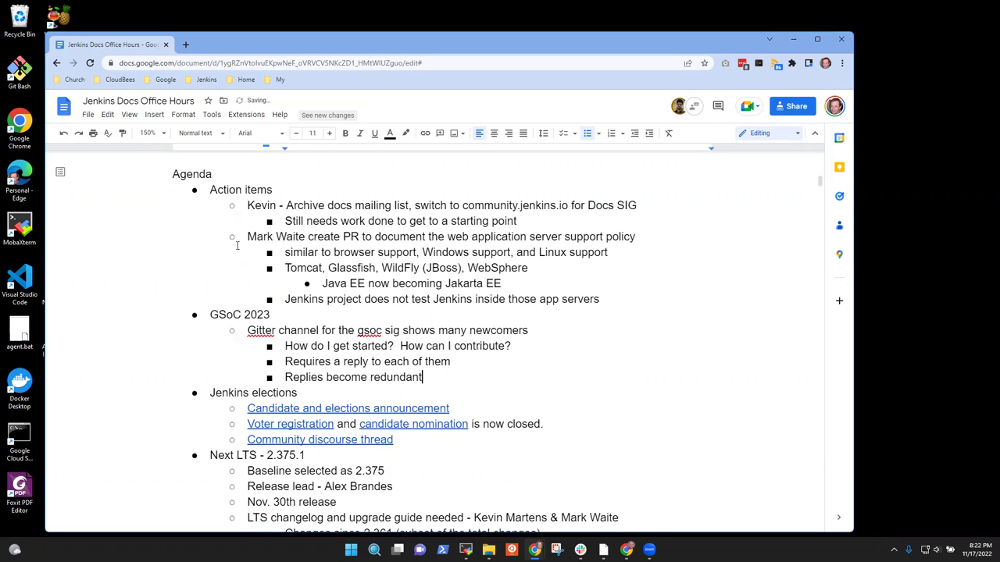
# Step: Add the bullet 'What about a blog post that lists the projects and how to contribute?'
pyautogui.press('Return')
pyautogui.write('What about a glo')
pyautogui.press('BackSpace')
pyautogui.write('blog post')
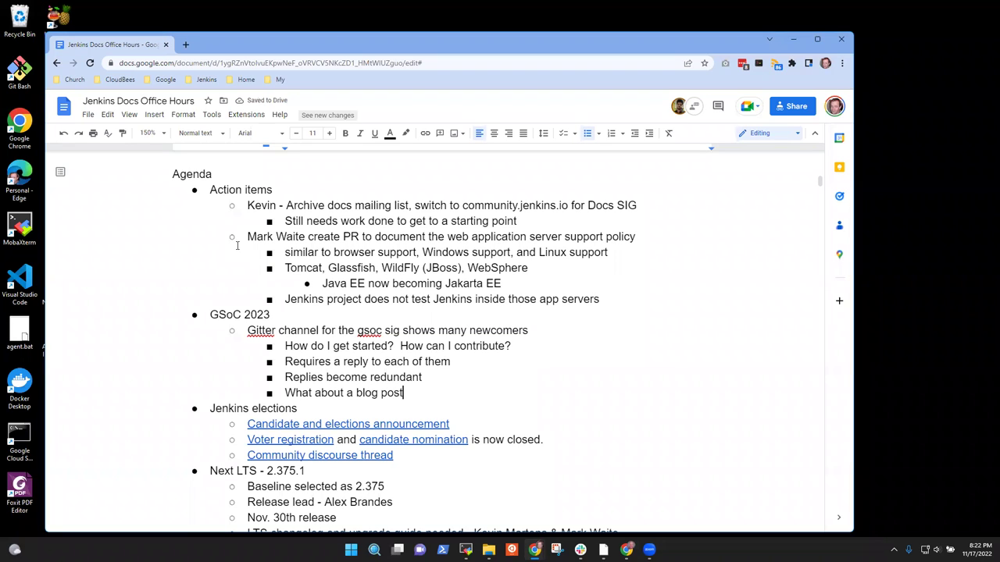
pyautogui.write(' that lists th')
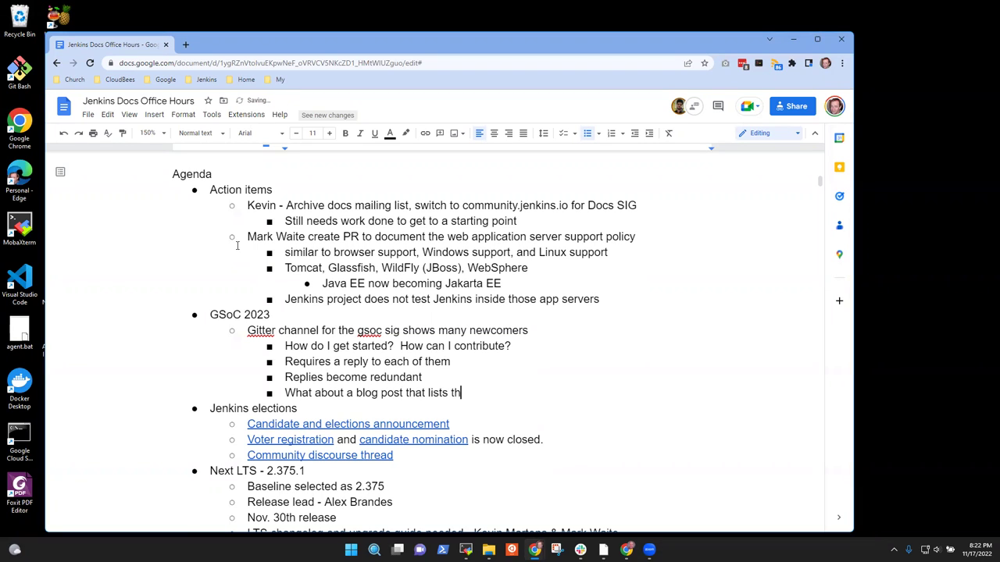
pyautogui.write('e projects and how to')
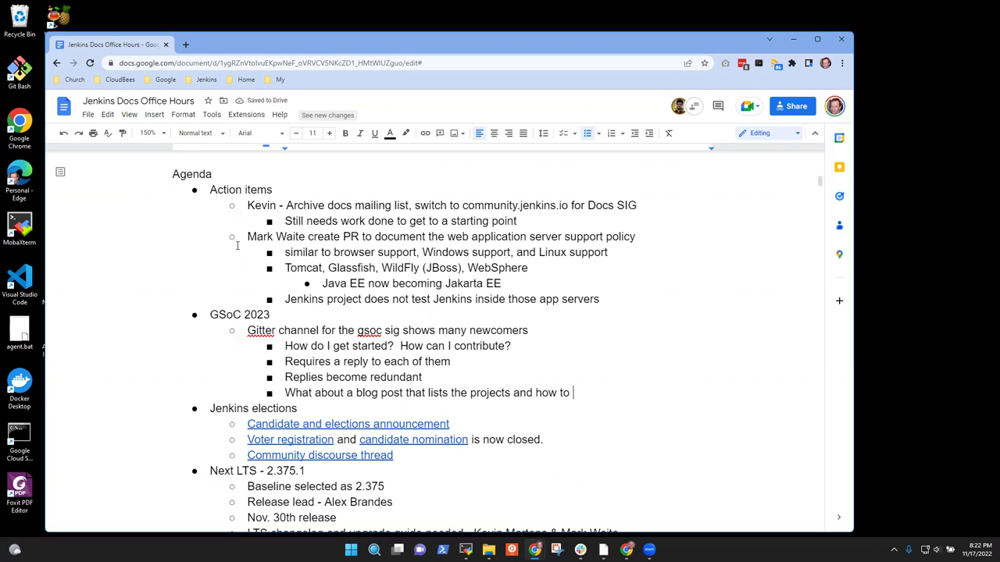
pyautogui.write('contribute?')
# Step: Add an indented sub-point 'Blog post specific to GSoC contributors' under the blog post question
pyautogui.press('Return')
pyautogui.press('Tab')
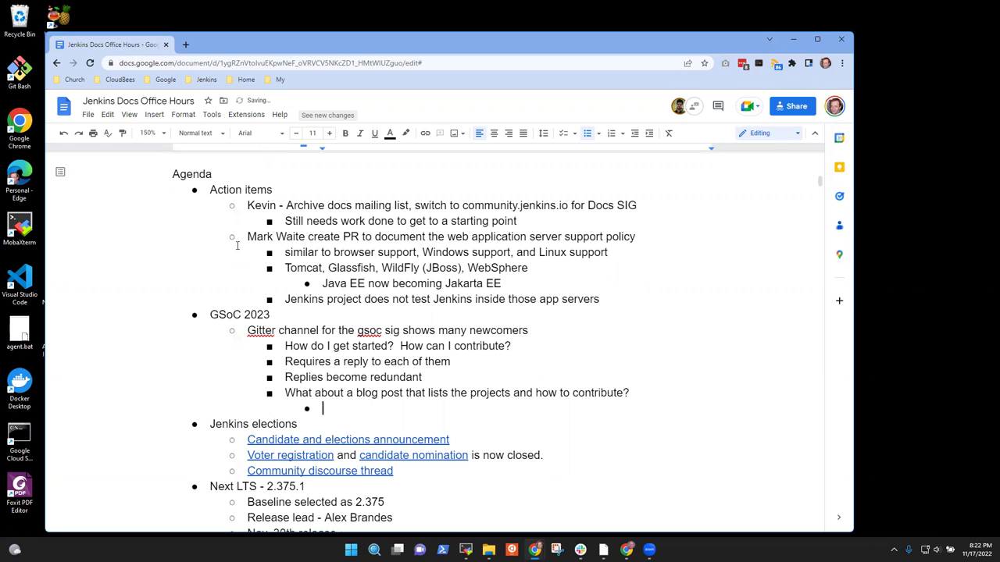
pyautogui.write('Blog post specific to')
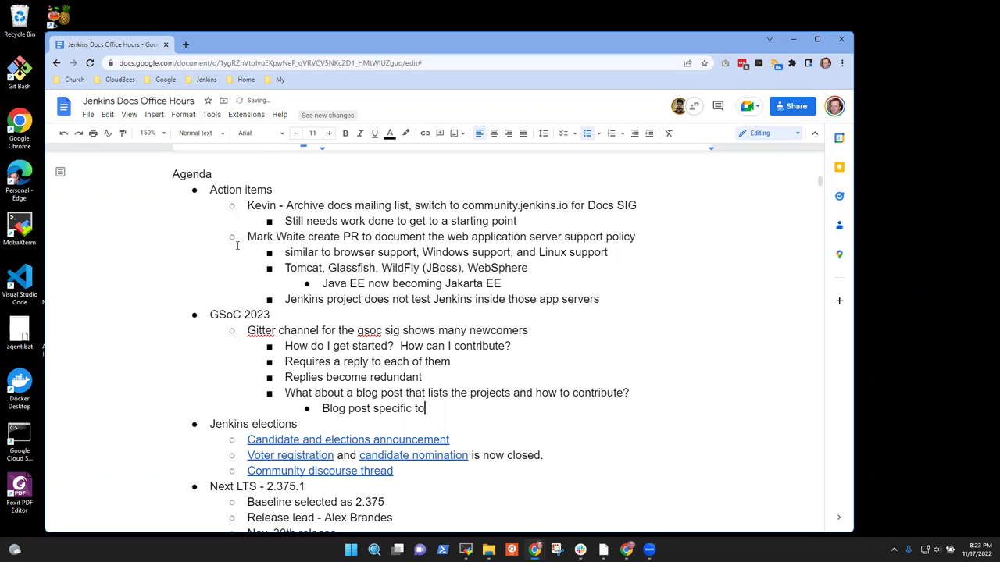
pyautogui.write(' GSoC contribution')
pyautogui.press('BackSpace')
pyautogui.press('BackSpace')
pyautogui.press('BackSpace')
pyautogui.write('ors')
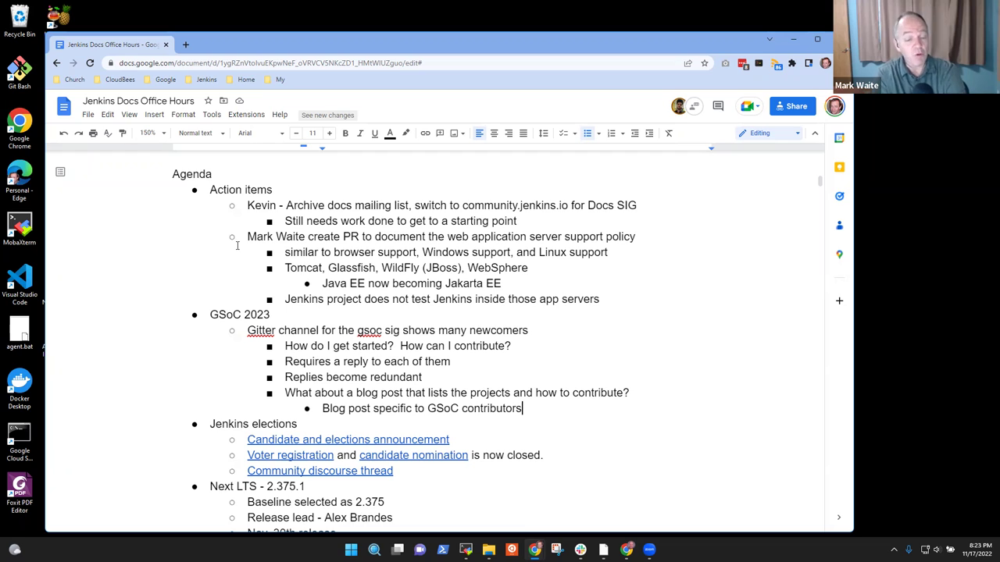
# Step: Review the blog post lines, then start an empty bullet outdented one level below them
pyautogui.press('Up')
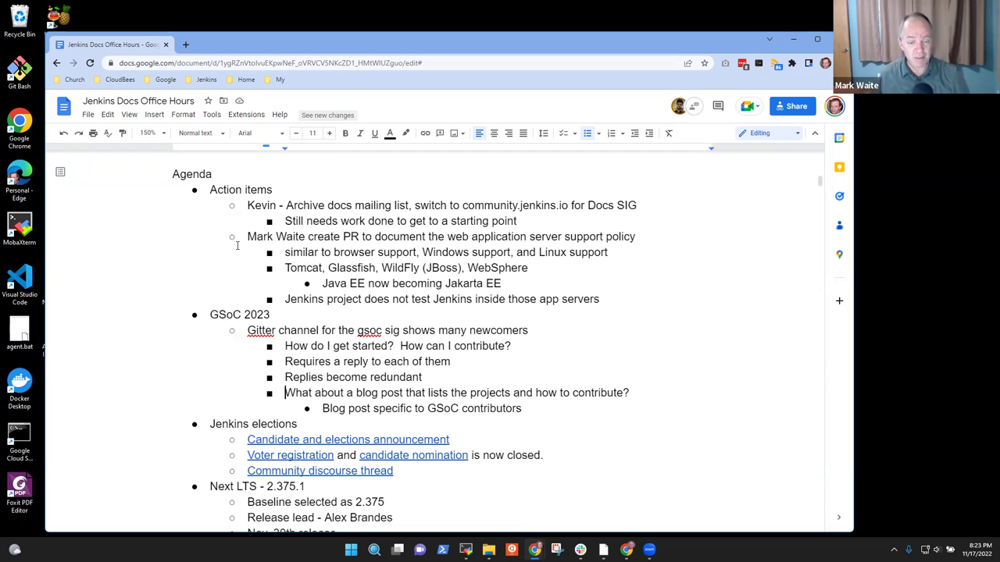
pyautogui.hotkey('shift', 'End')
pyautogui.press('Down')
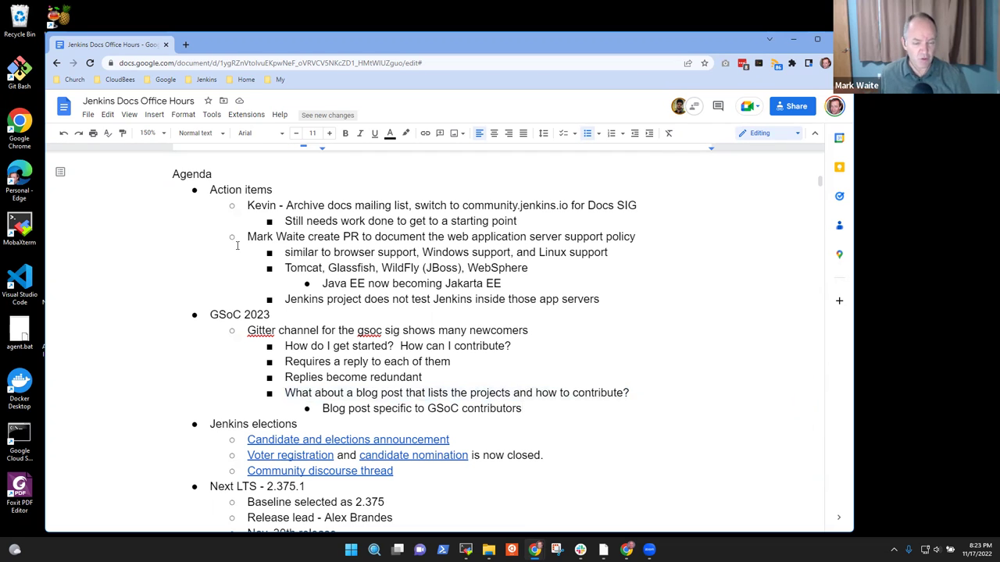
pyautogui.hotkey('shift', 'End')
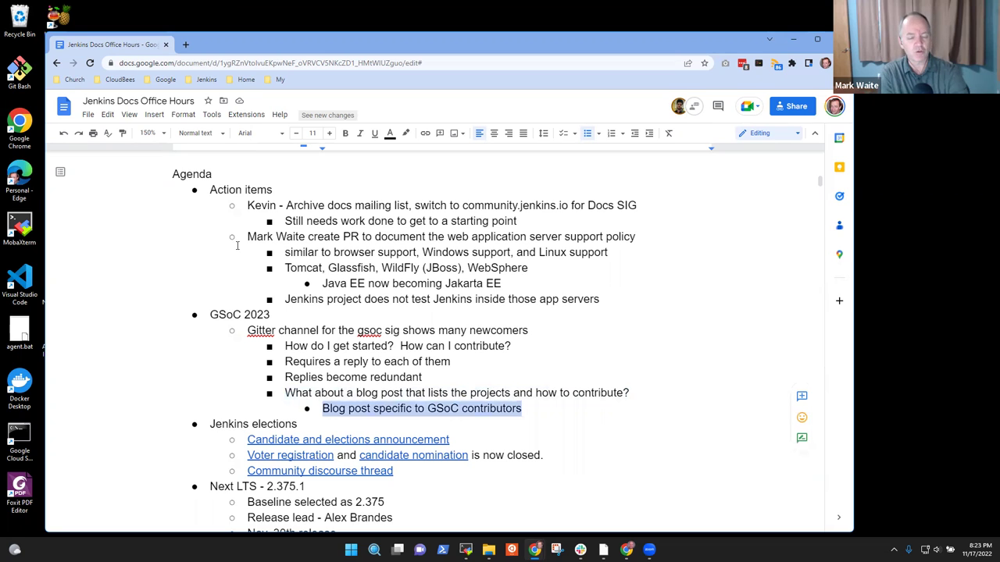
pyautogui.press('Down')
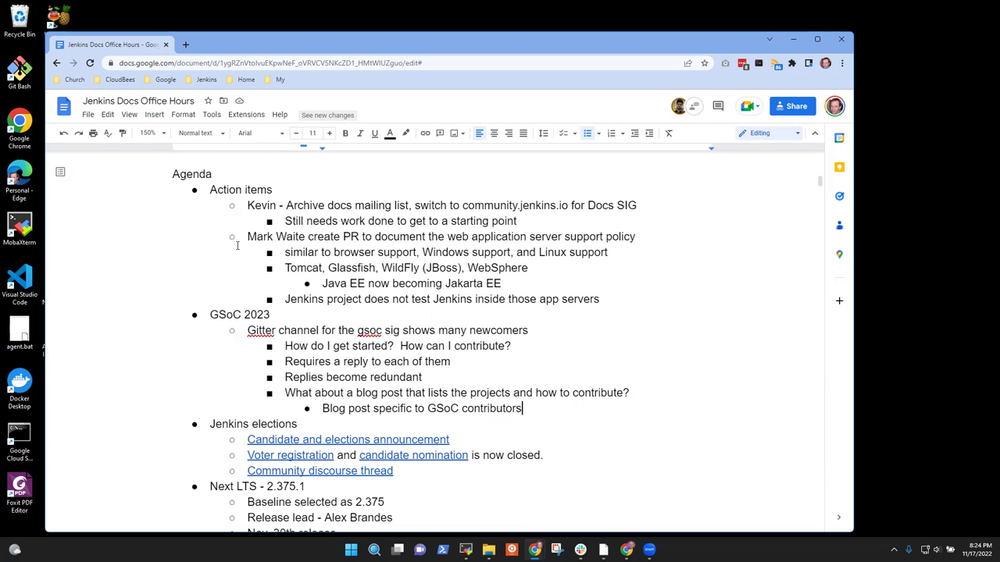
pyautogui.press('Return')
pyautogui.hotkey('shift', 'Tab')
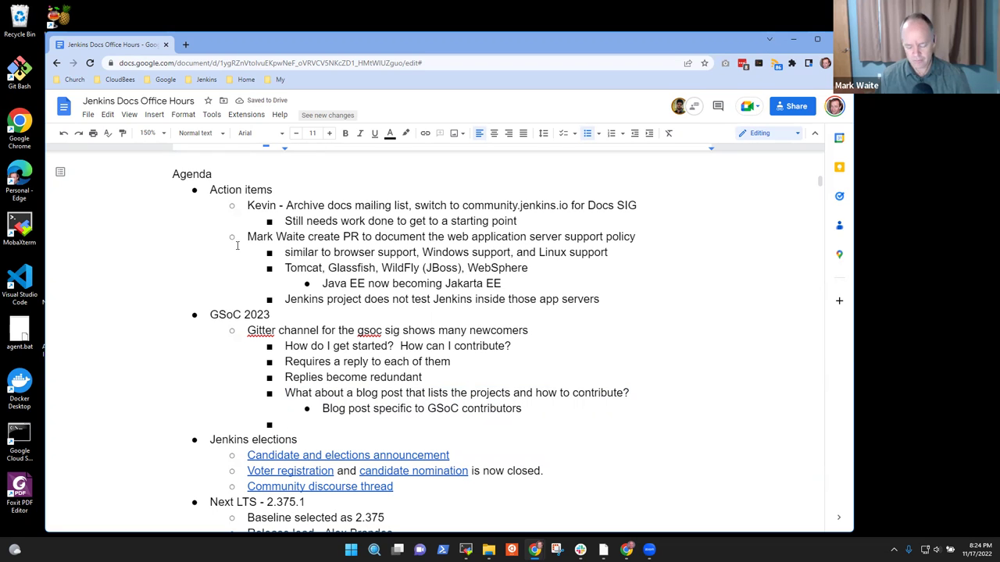
# Step: Type the bullet 'Potential GSoC applicants, want to encourage them to get involved'
pyautogui.write('GSoC')
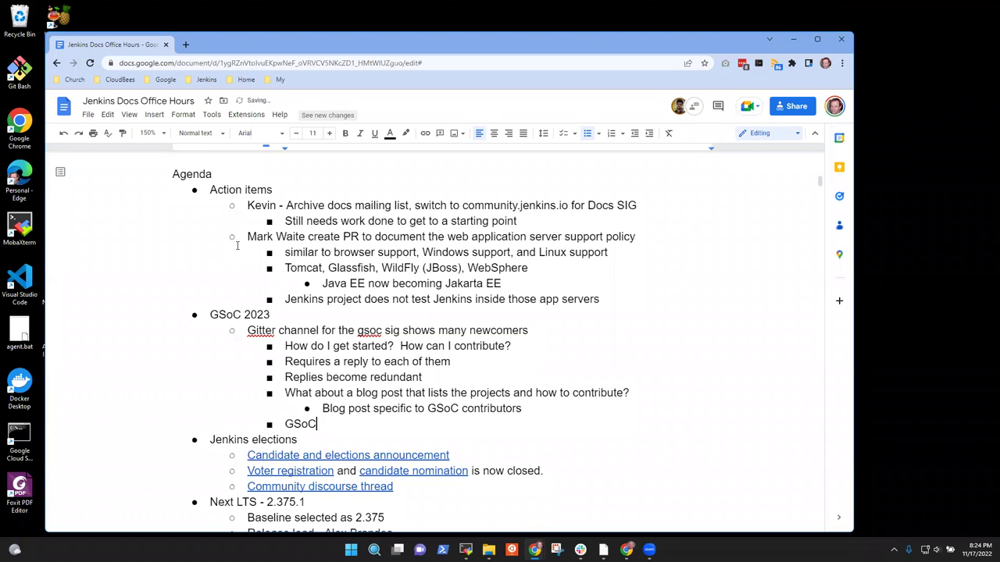
pyautogui.hotkey('ctrl', 'BackSpace')
pyautogui.write('GSo')
pyautogui.hotkey('ctrl', 'BackSpace')
pyautogui.write('Potention')
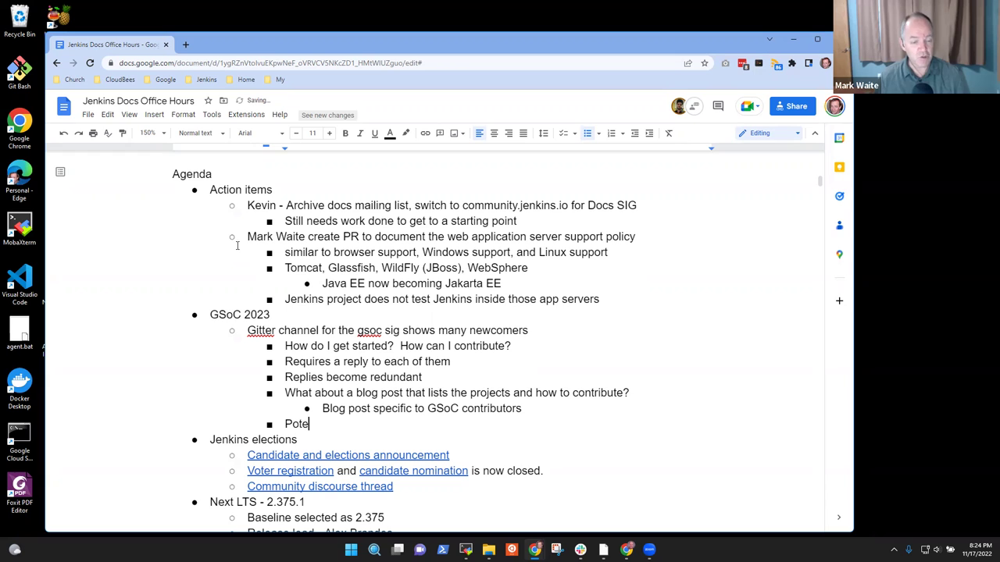
pyautogui.press('BackSpace')
pyautogui.press('BackSpace')
pyautogui.write('al GSO')
pyautogui.press('BackSpace')
pyautogui.write('oC applicant')
pyautogui.press('BackSpace')
pyautogui.write('nts')
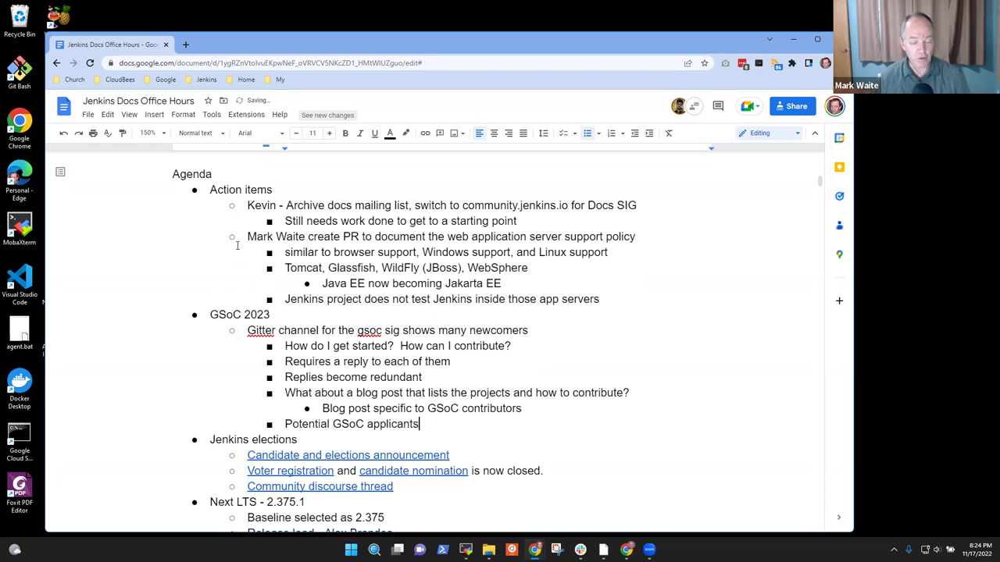
pyautogui.write(', wa')
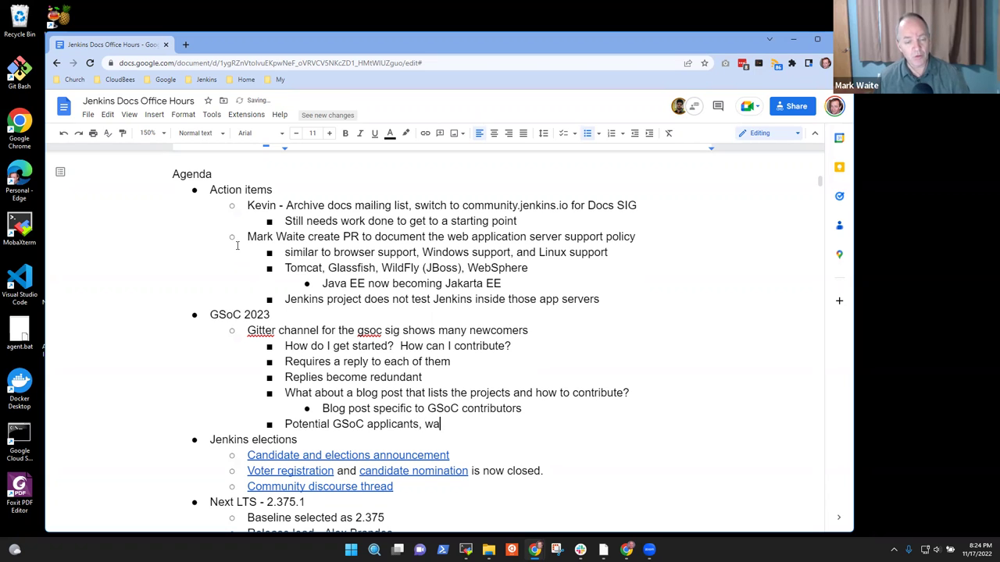
pyautogui.write('nt to encou')
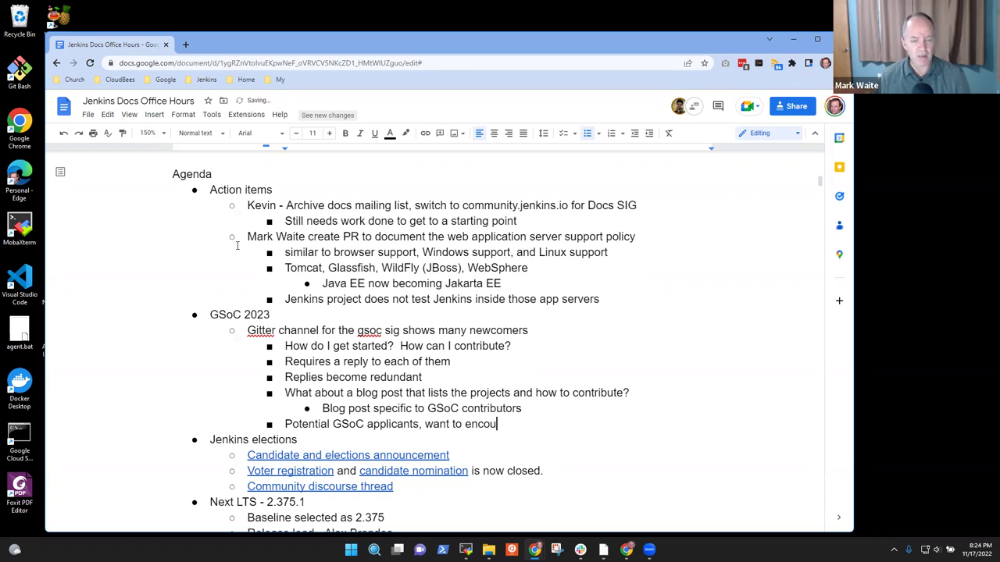
pyautogui.write('rage them to ')
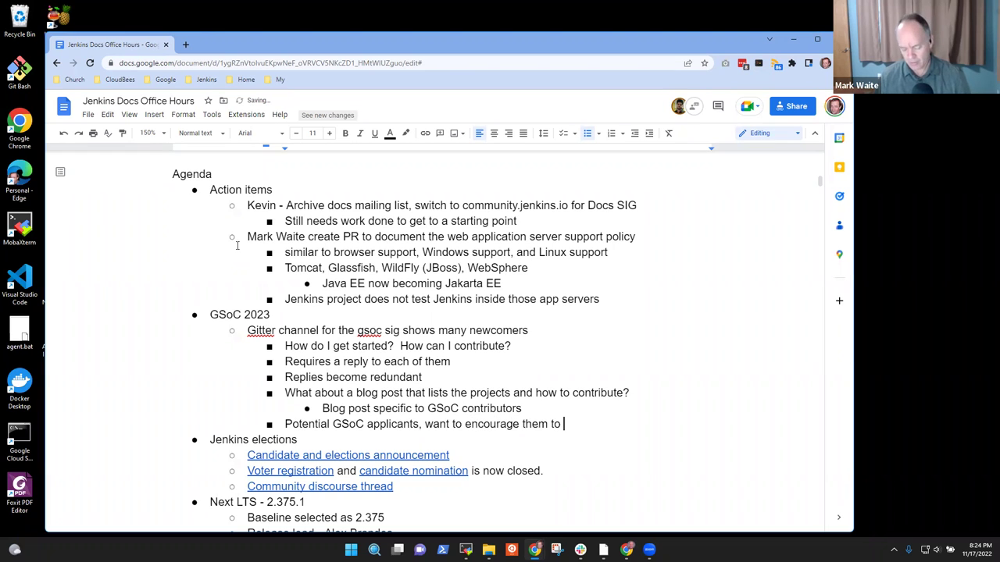
pyautogui.write('get in')
pyautogui.press('BackSpace')
pyautogui.press('BackSpace')
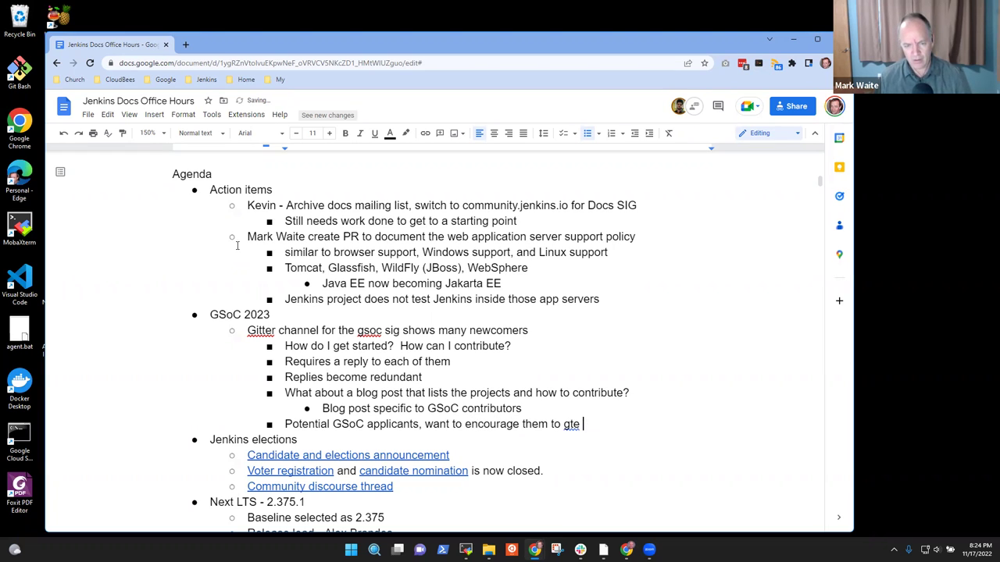
pyautogui.write('involved')
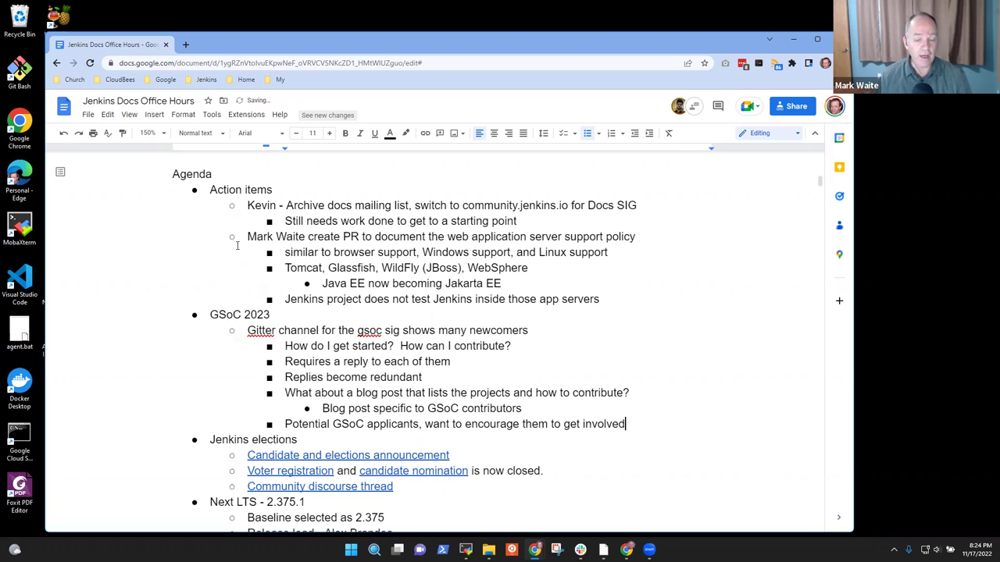
# Step: Add the indented sub-point 'Accept that most will say they are interested and then do nothing'
pyautogui.press('Return')
pyautogui.press('Tab')
pyautogui.write('Acept')
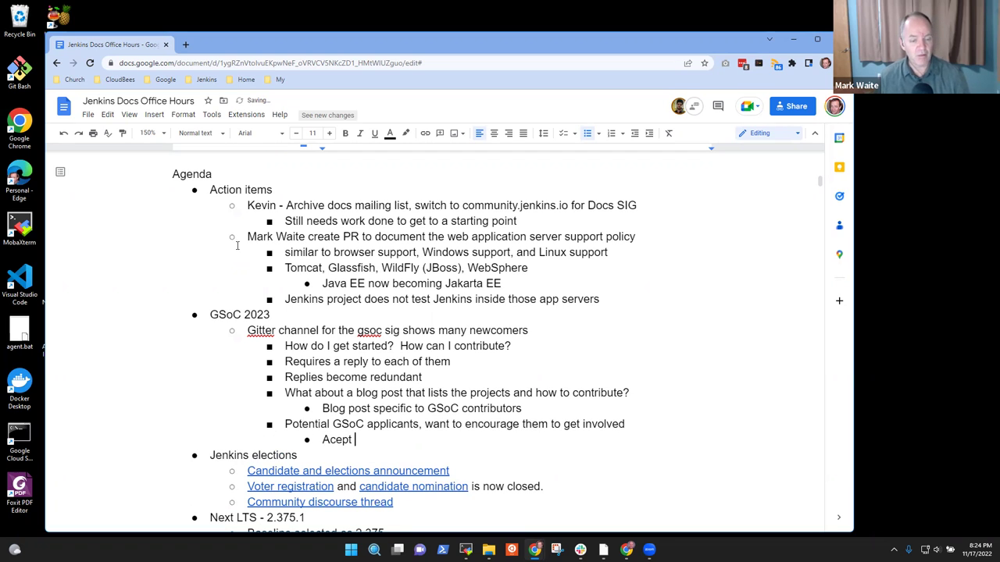
pyautogui.press('BackSpace')
pyautogui.press('BackSpace')
pyautogui.press('BackSpace')
pyautogui.press('BackSpace')
pyautogui.press('BackSpace')
pyautogui.press('BackSpace')
pyautogui.write('Accpet')
pyautogui.press('BackSpace')
pyautogui.press('BackSpace')
pyautogui.press('BackSpace')
pyautogui.write('ept that ')
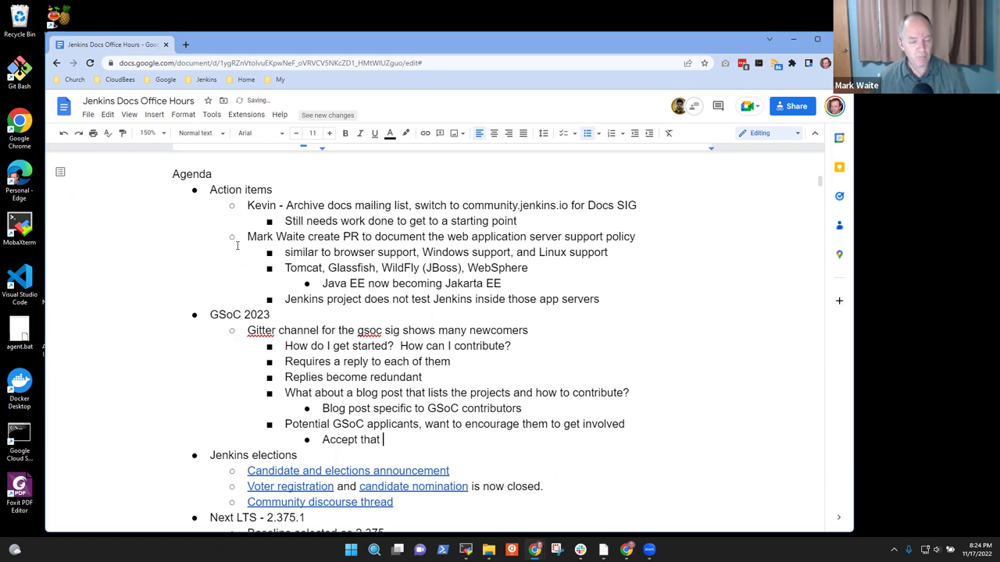
pyautogui.write('most will ')
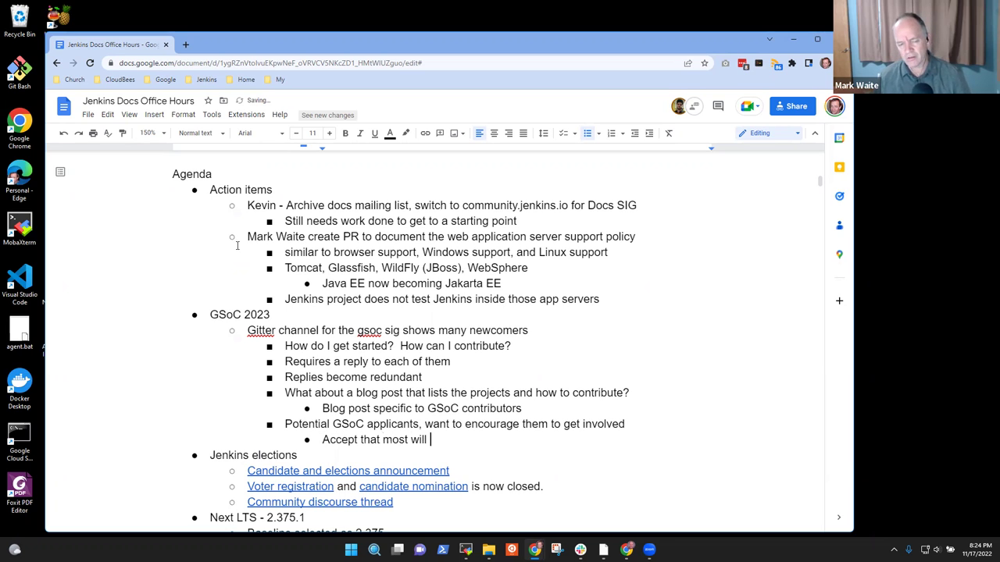
pyautogui.write('"say no')
pyautogui.press('BackSpace')
pyautogui.press('BackSpace')
pyautogui.press('BackSpace')
pyautogui.press('BackSpace')
pyautogui.press('BackSpace')
pyautogui.press('BackSpace')
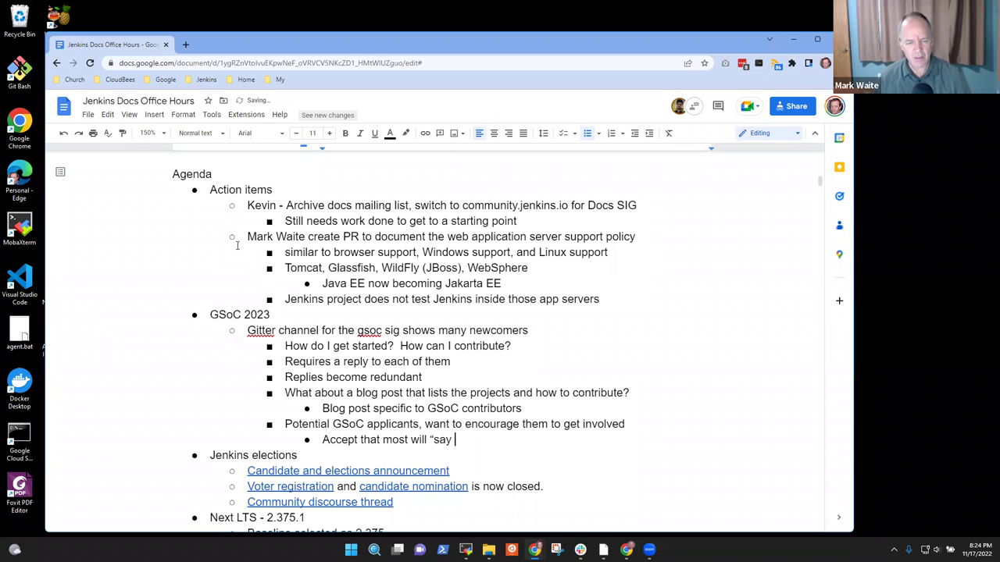
pyautogui.press('BackSpace')
pyautogui.write('sa')
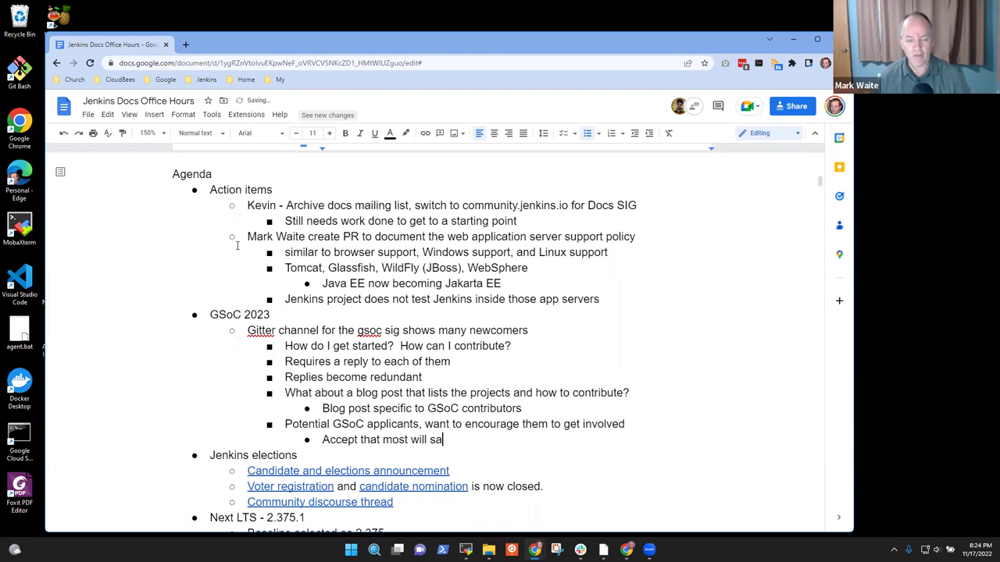
pyautogui.write('y they are interses')
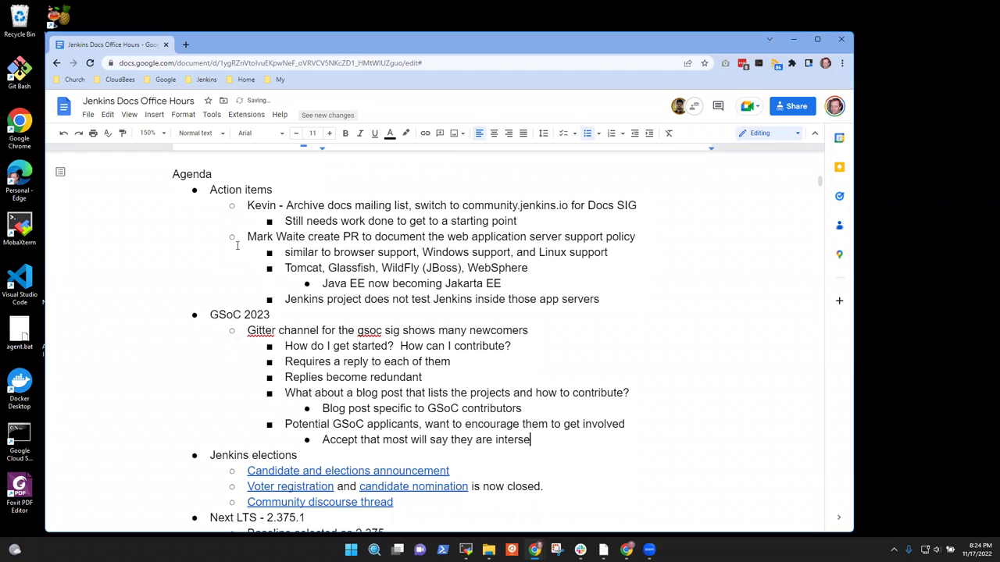
pyautogui.press('BackSpace')
pyautogui.press('BackSpace')
pyautogui.press('BackSpace')
pyautogui.write('ested and then do not')
pyautogui.press('BackSpace')
pyautogui.write('thing')
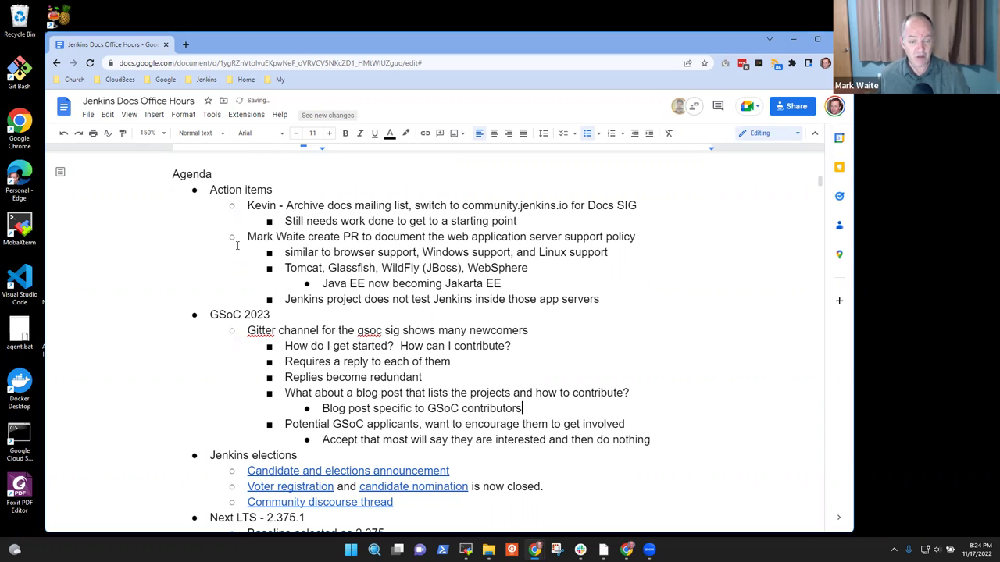
# Step: Review the earlier GSoC lines, then begin a new sub-bullet 'Need to keep ou' under the Accept note
pyautogui.press('Up')
pyautogui.press('Up')
pyautogui.press('Up')
pyautogui.press('Up')
pyautogui.press('Home')
pyautogui.hotkey('shift', 'End')
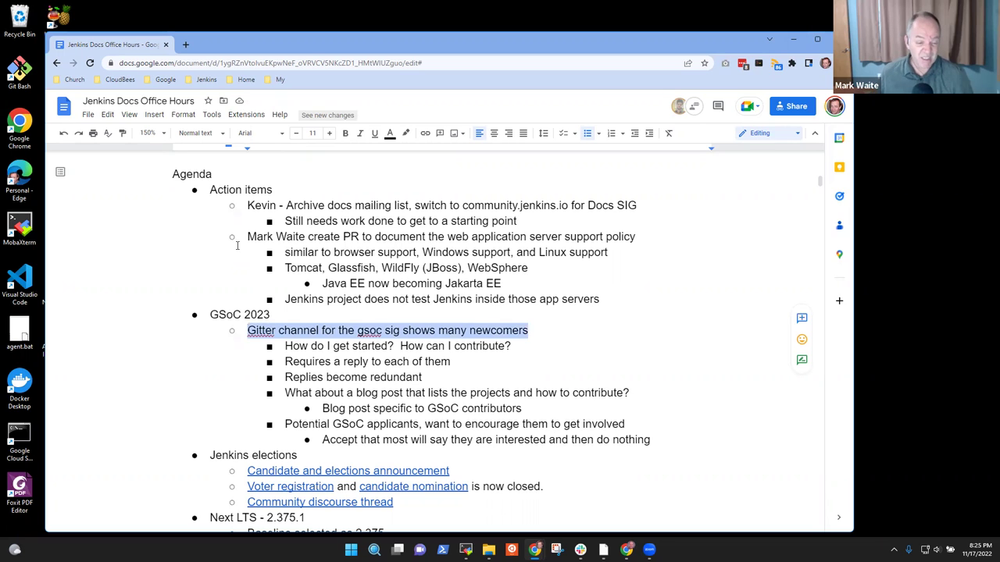
pyautogui.press('Down')
pyautogui.press('Down')
pyautogui.hotkey('shift', 'Home')
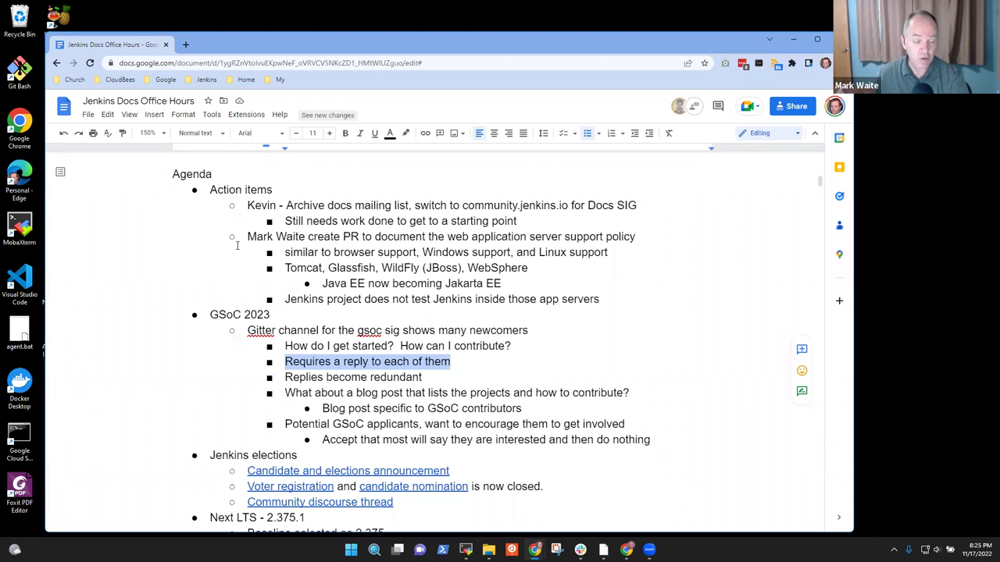
pyautogui.press('Down')
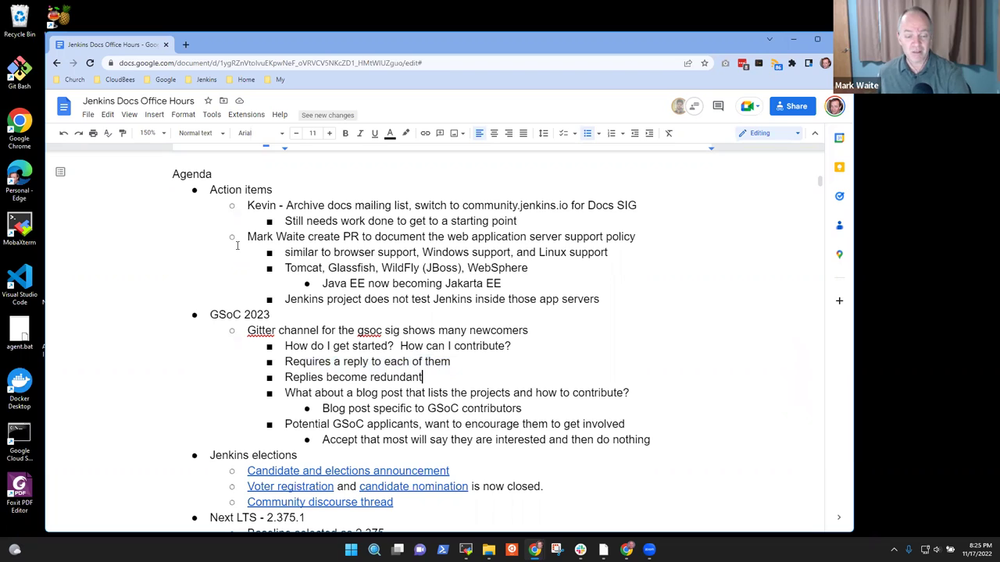
pyautogui.press('Down')
pyautogui.press('Down')
pyautogui.press('Down')
pyautogui.press('End')
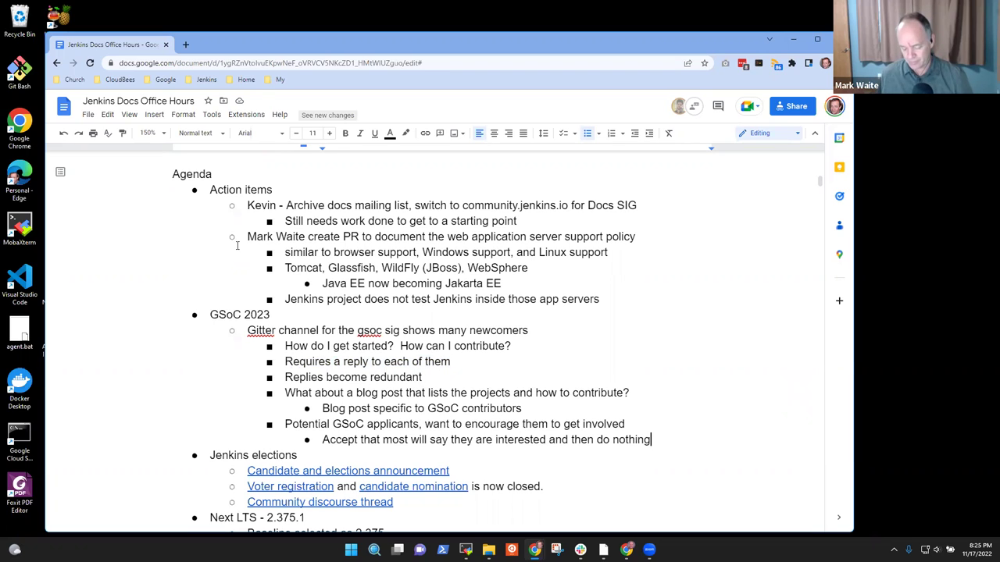
pyautogui.press('Return')
pyautogui.write('Need to keep ou')
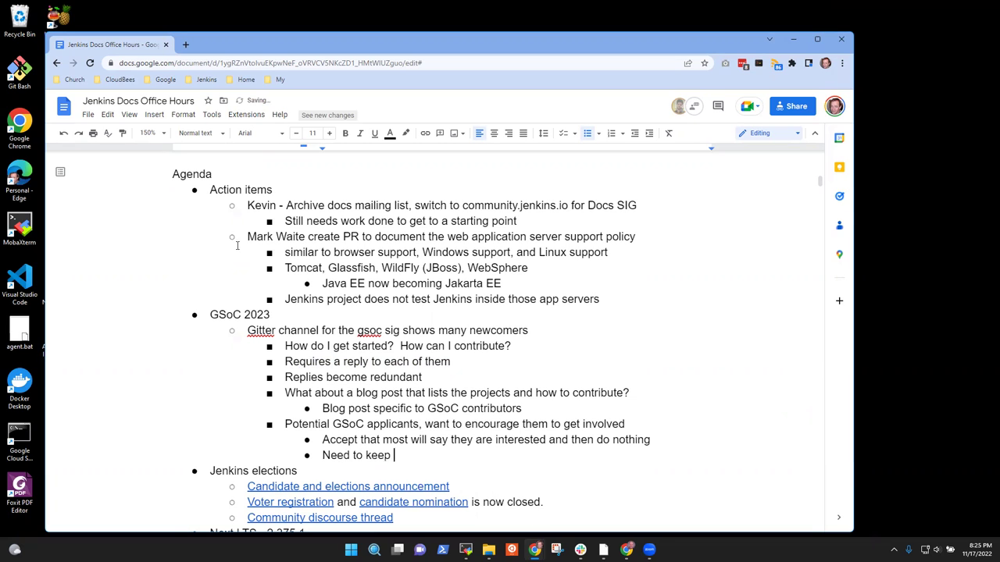
# Step: Complete the sub-point 'Need to keep the cost of our replies low' and maximize the Chrome window
pyautogui.press('BackSpace')
pyautogui.press('BackSpace')
pyautogui.write('the cost of our repl')
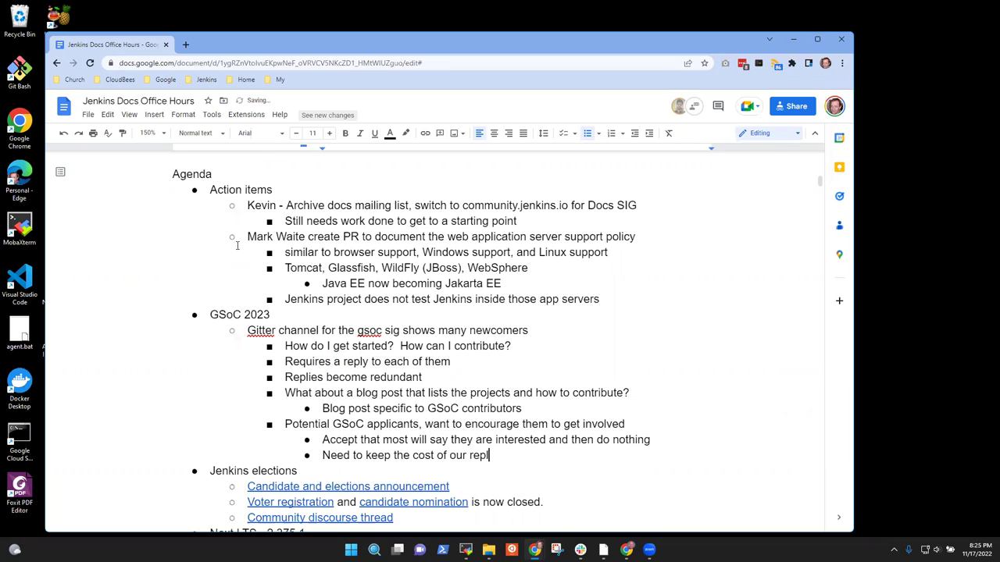
pyautogui.write('ies low')
pyautogui.doubleClick(483, 41)
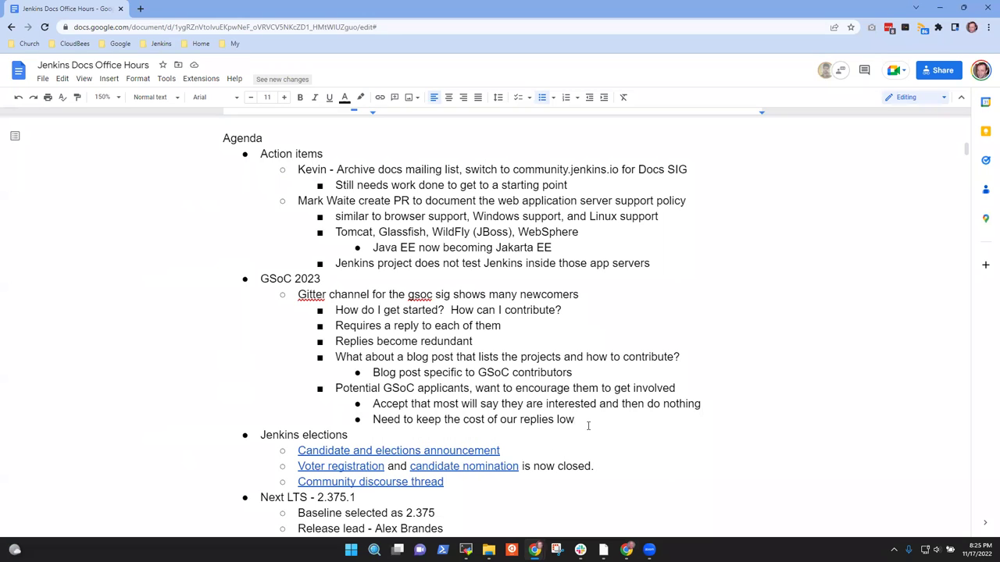
# Step: Add the bullet 'Step by step page that guides the new contributor' with an empty indented sub-bullet
pyautogui.press('Return')
pyautogui.hotkey('shift', 'Tab')
pyautogui.write('Step by st')
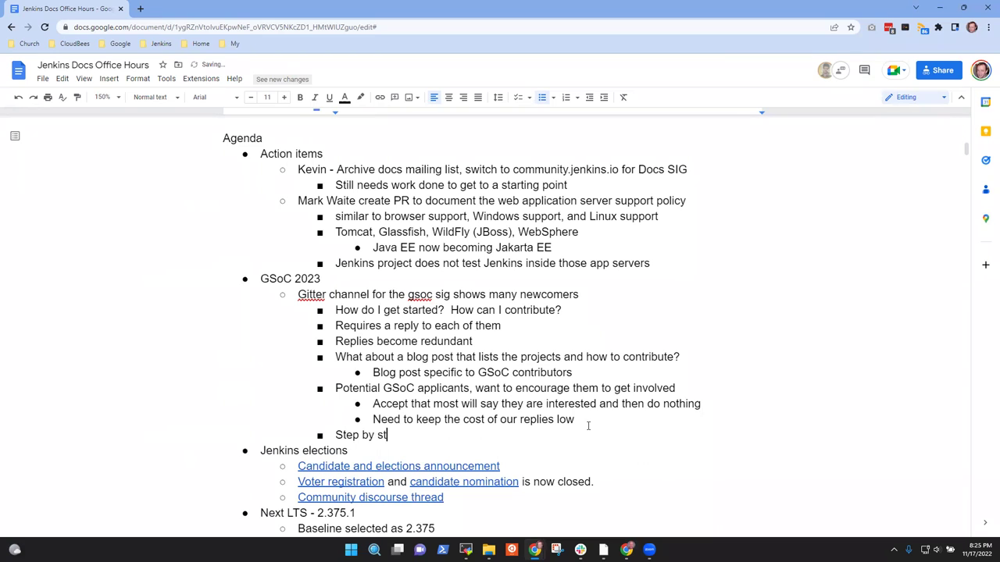
pyautogui.write('ep page that guides the')
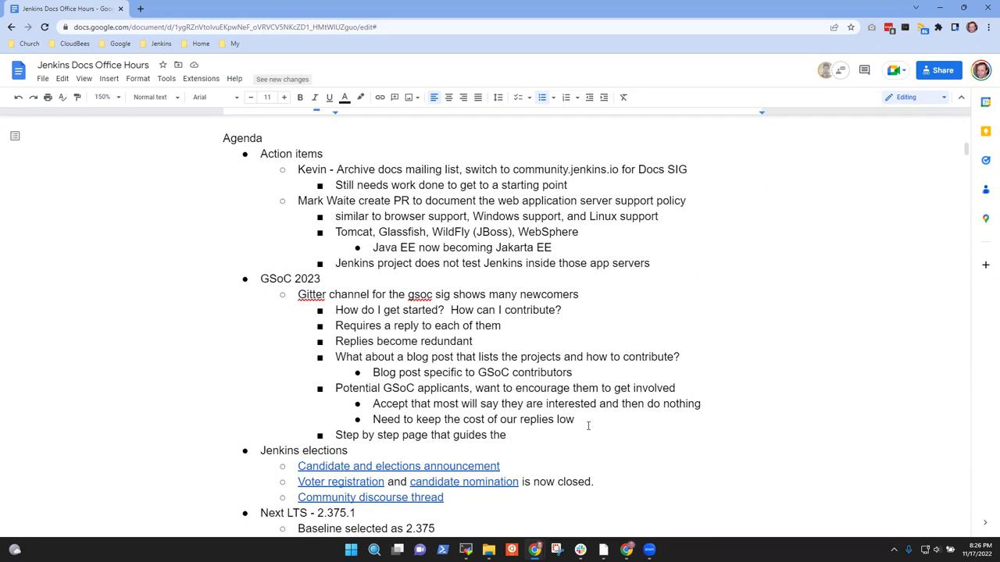
pyautogui.write('new contributor')
pyautogui.press('Return')
pyautogui.press('Tab')
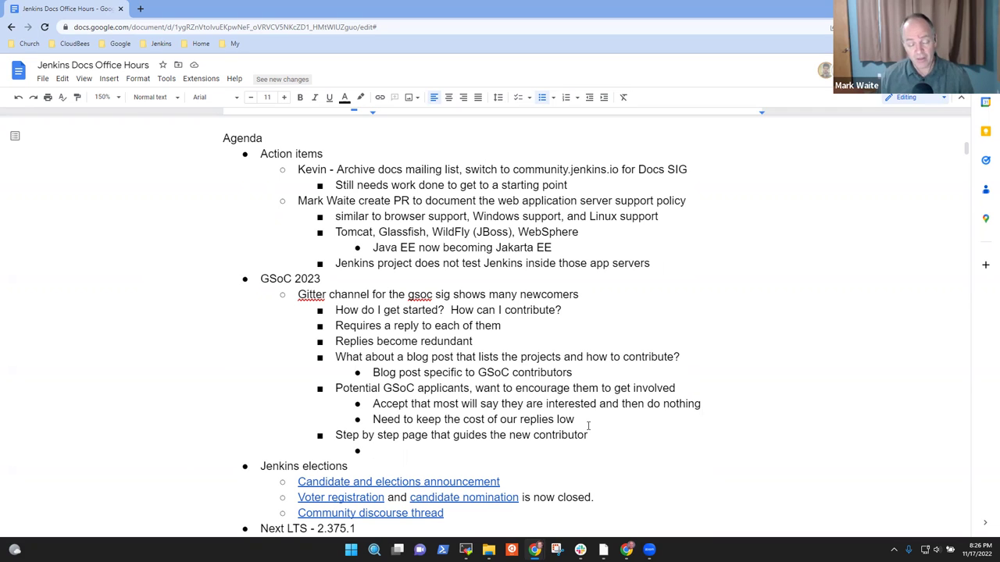
# Step: Type 'Rotate through a series of plugins and answer each request with a different plugin and the same "Improve a plugin" tutorial'
pyautogui.write('Improve')
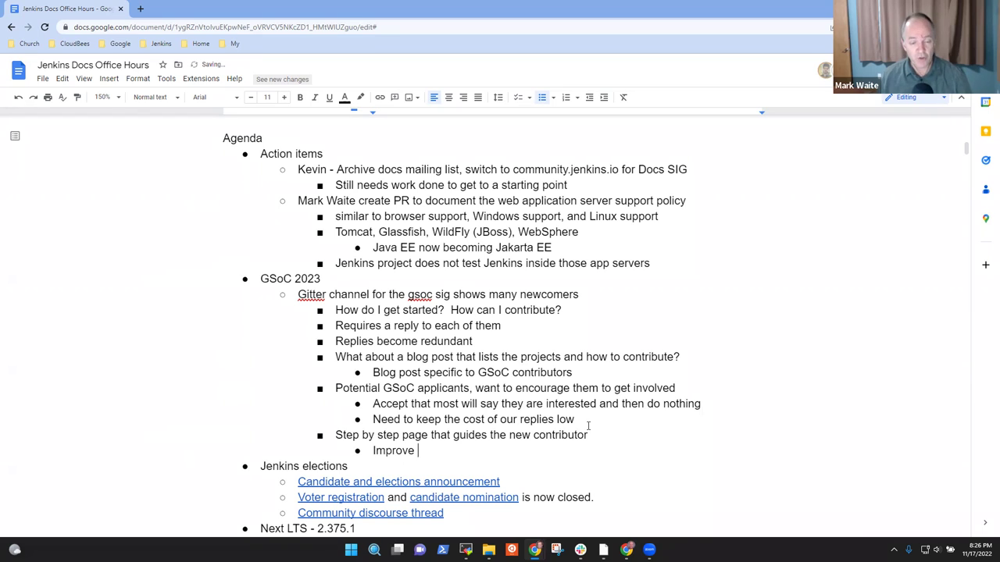
pyautogui.hotkey('ctrl', 'BackSpace')
pyautogui.write('R')
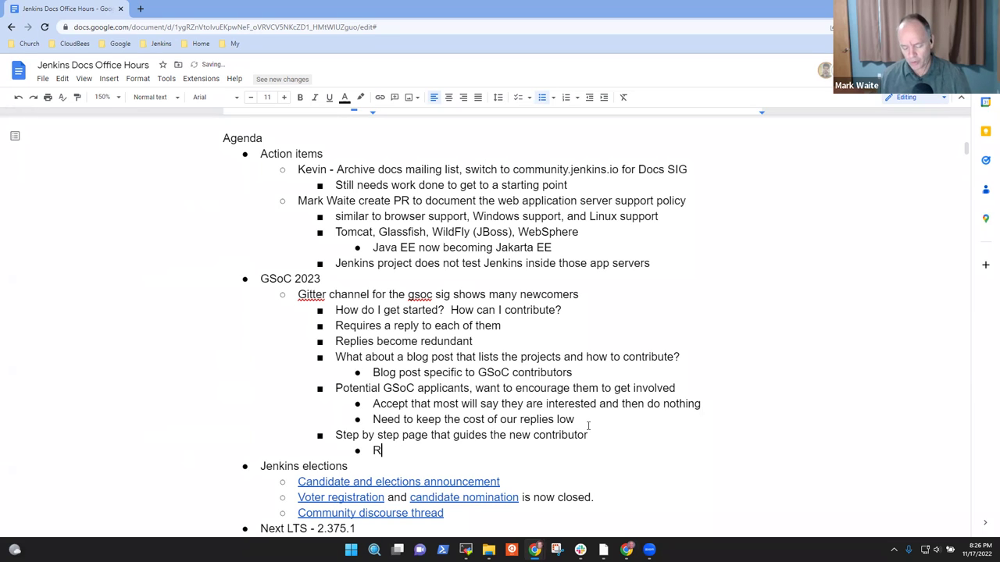
pyautogui.write('otate through a')
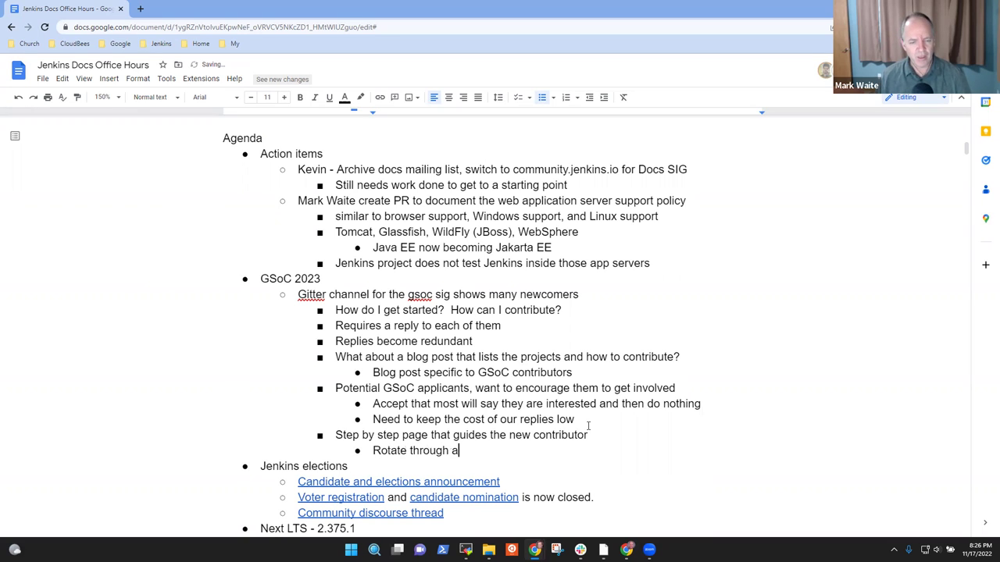
pyautogui.write(' series of pl')
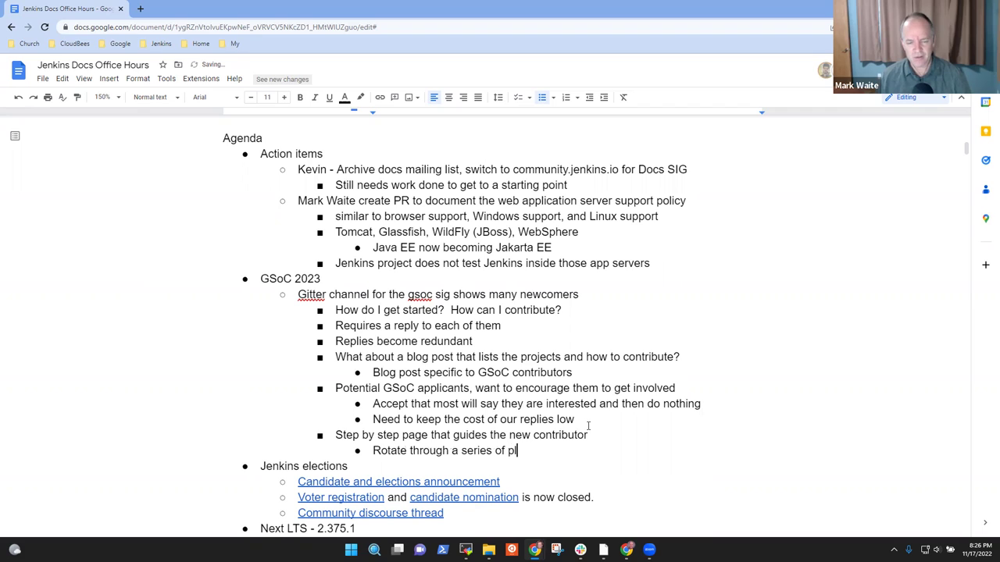
pyautogui.write('ugins')
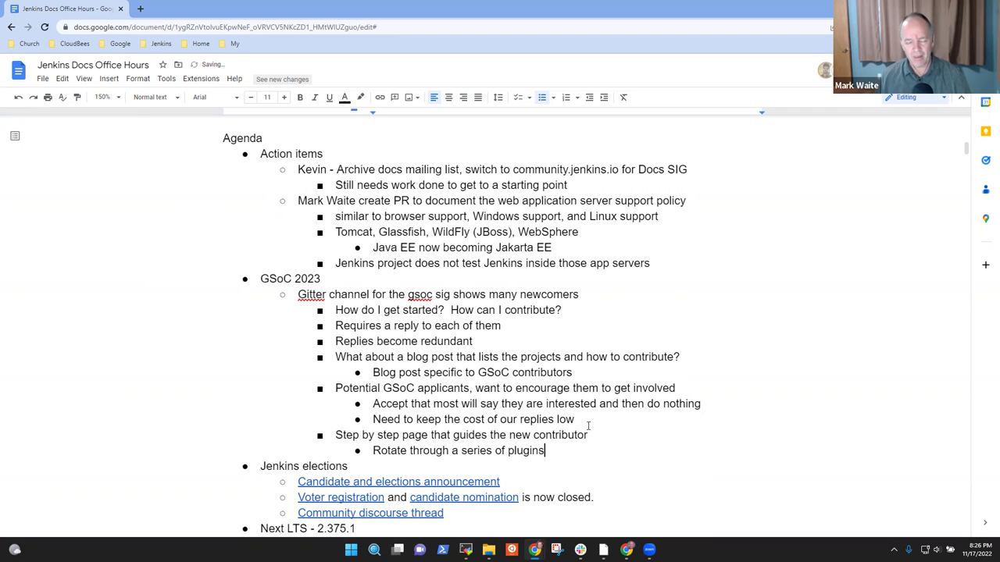
pyautogui.write(' and ')
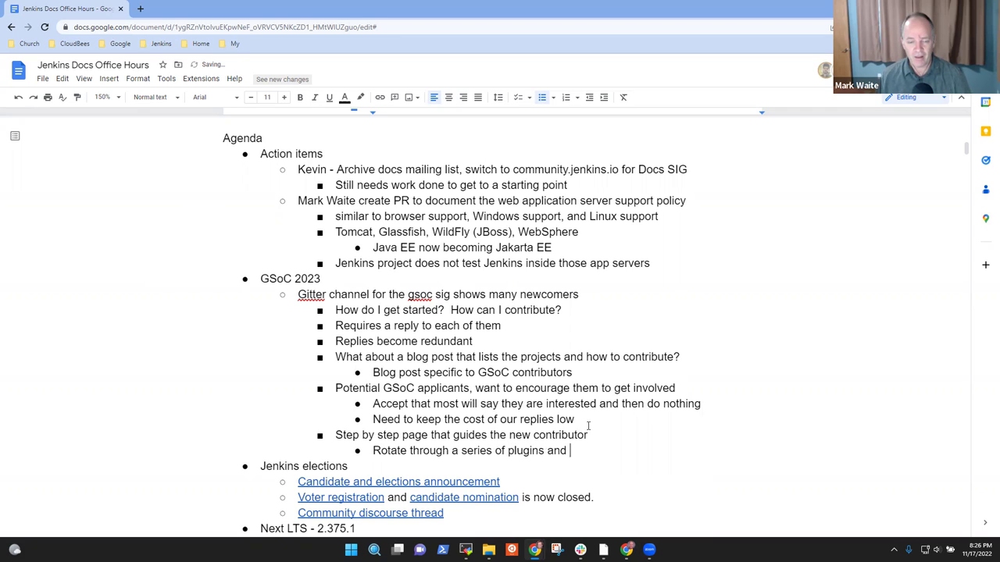
pyautogui.write('custom answer')
pyautogui.press('BackSpace')
pyautogui.press('BackSpace')
pyautogui.write('answer each request ')
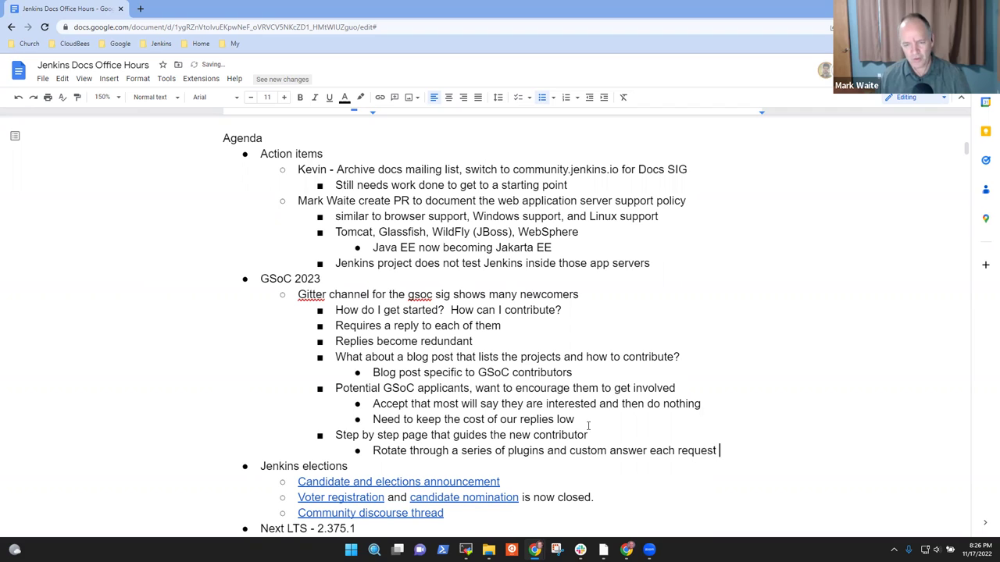
pyautogui.write('with a differn')
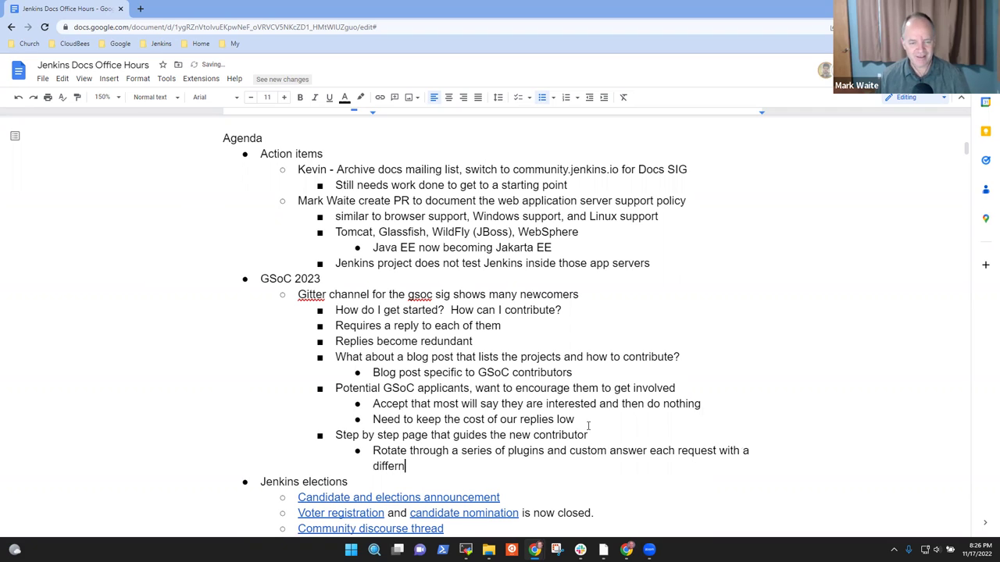
pyautogui.press('BackSpace')
pyautogui.write('ent ')
pyautogui.write('plugin andthe')
pyautogui.press('BackSpace')
pyautogui.press('BackSpace')
pyautogui.press('BackSpace')
pyautogui.write('the same "Improve a plugin"')
pyautogui.write(' tutorial')
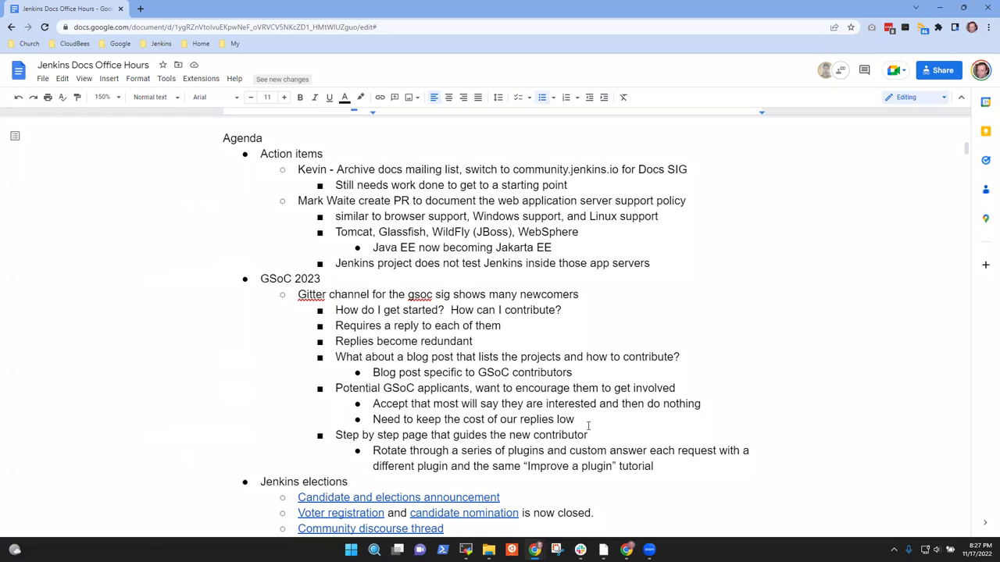
# Step: Add the sub-bullet 'Create a rotating list of plugins with willing maintainers, respond with the next plugin in the list each time a new person asks'
pyautogui.press('Return')
pyautogui.write('Create a ')
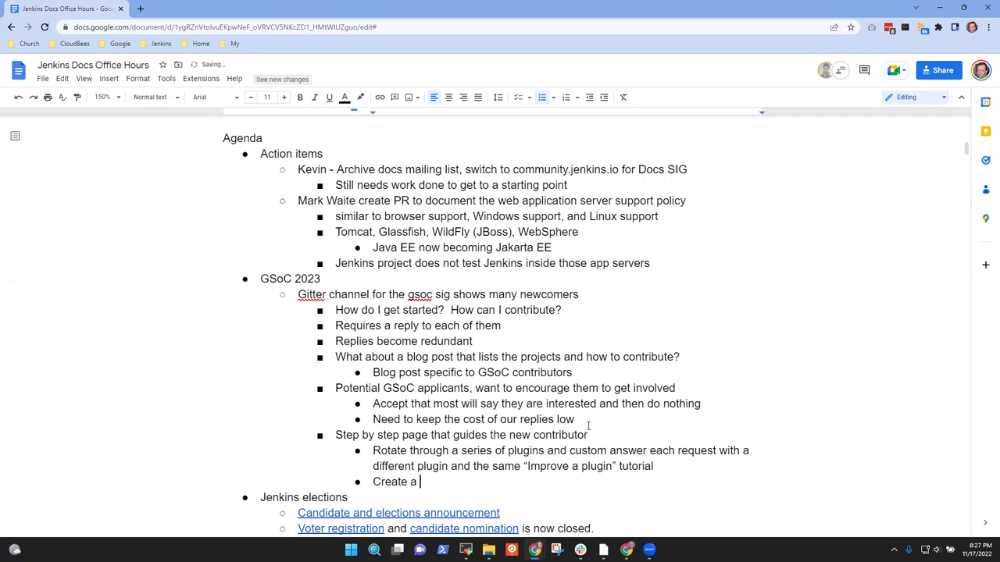
pyautogui.write('rota')
pyautogui.press('BackSpace')
pyautogui.press('BackSpace')
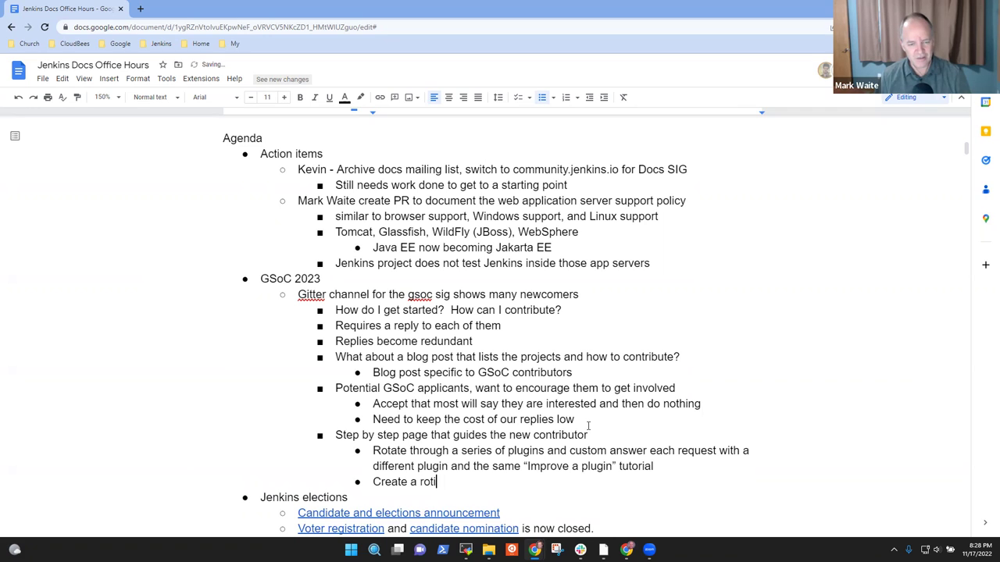
pyautogui.write('tat')
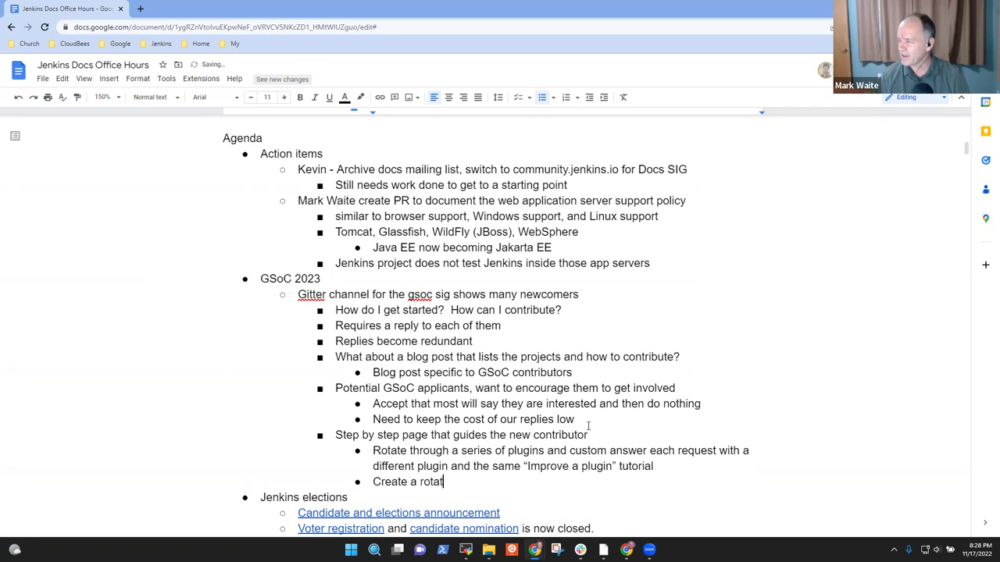
pyautogui.write('ing list of pl')
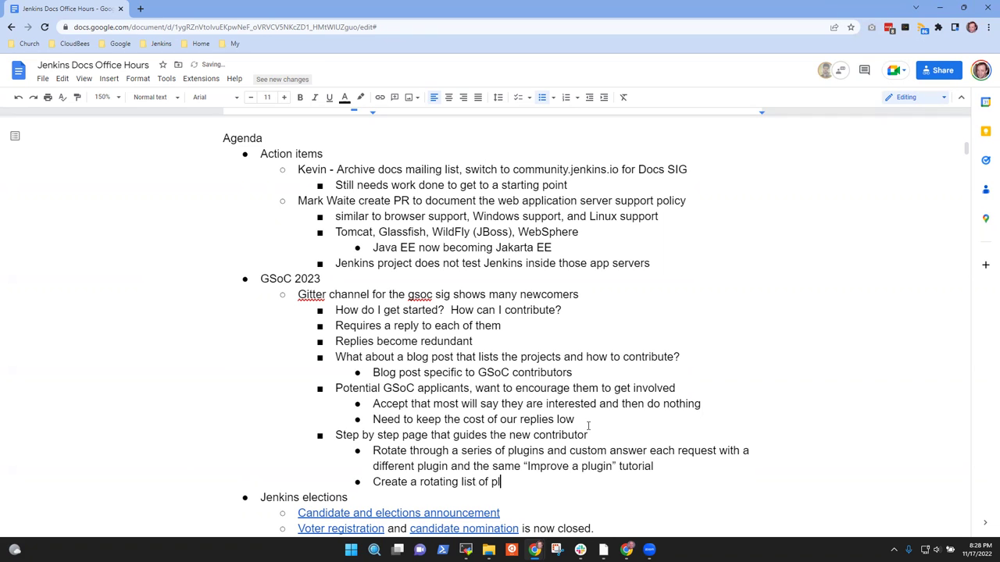
pyautogui.write('ugins with maintai')
pyautogui.hotkey('ctrl', 'BackSpace')
pyautogui.write('willing mai')
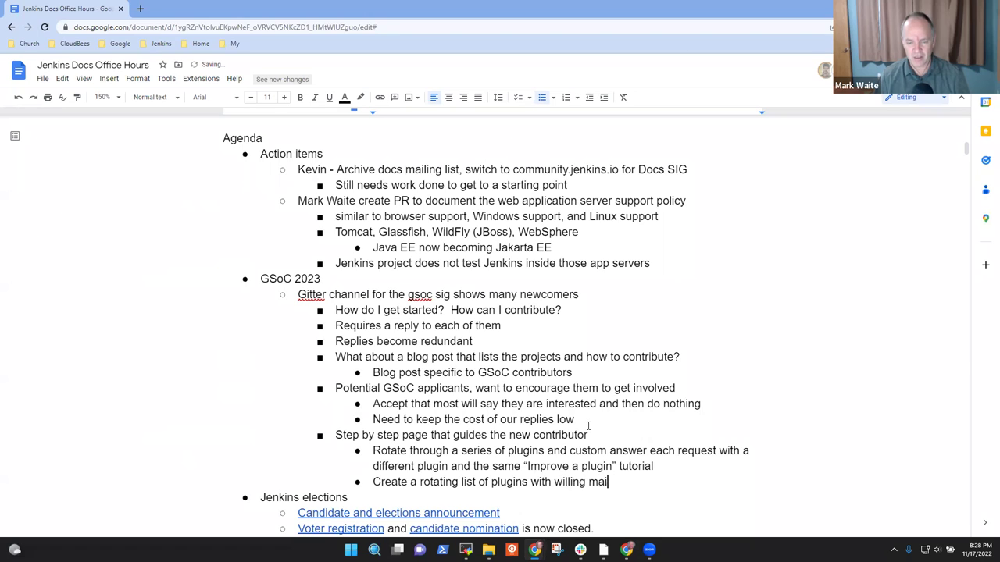
pyautogui.write('ntainers, repo')
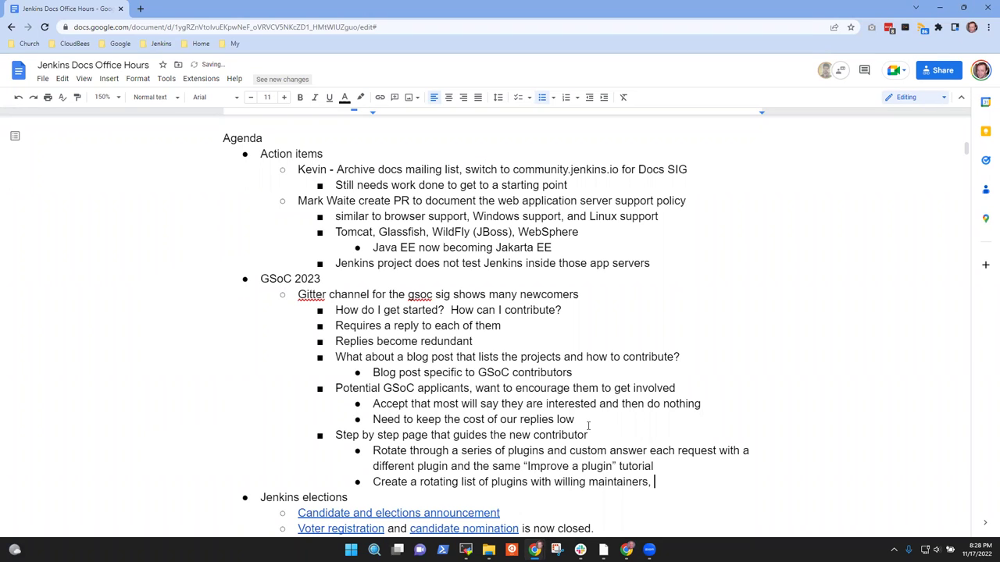
pyautogui.press('BackSpace')
pyautogui.press('BackSpace')
pyautogui.write('spond wi')
pyautogui.write('th ')
pyautogui.write('a dif')
pyautogui.press('BackSpace')
pyautogui.press('BackSpace')
pyautogui.press('BackSpace')
pyautogui.press('BackSpace')
pyautogui.press('BackSpace')
pyautogui.write('the next ')
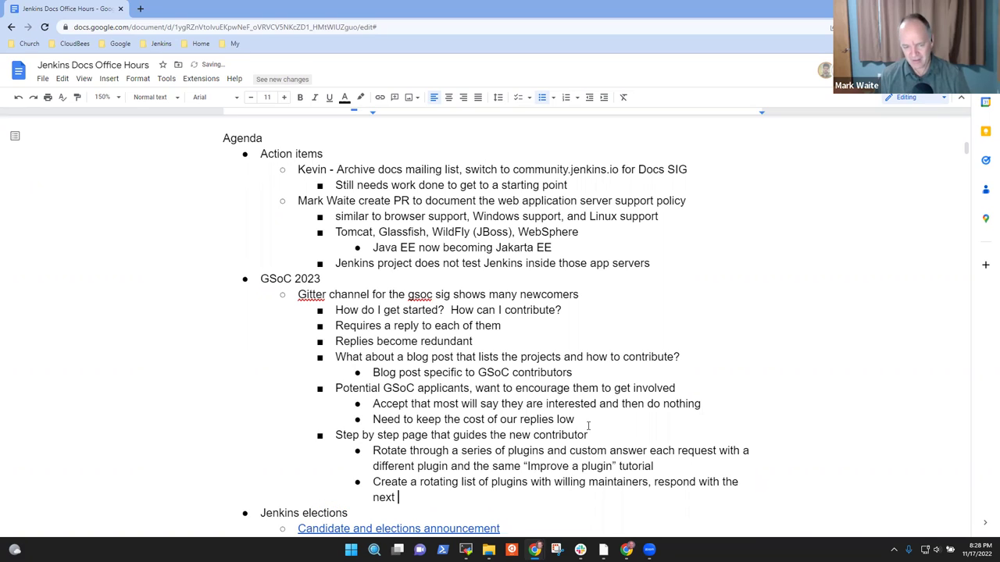
pyautogui.write('plugin in the ')
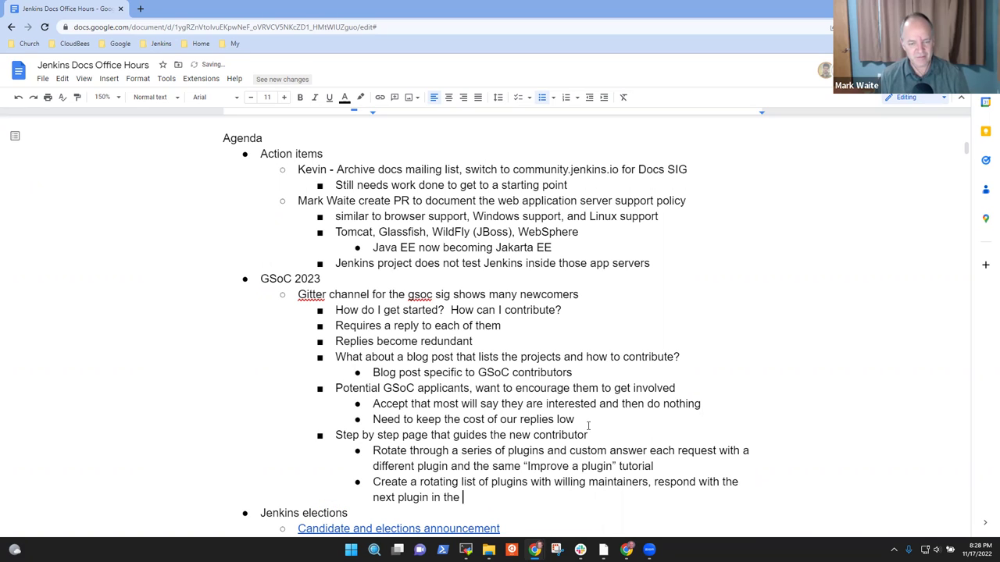
pyautogui.write('list each ti')
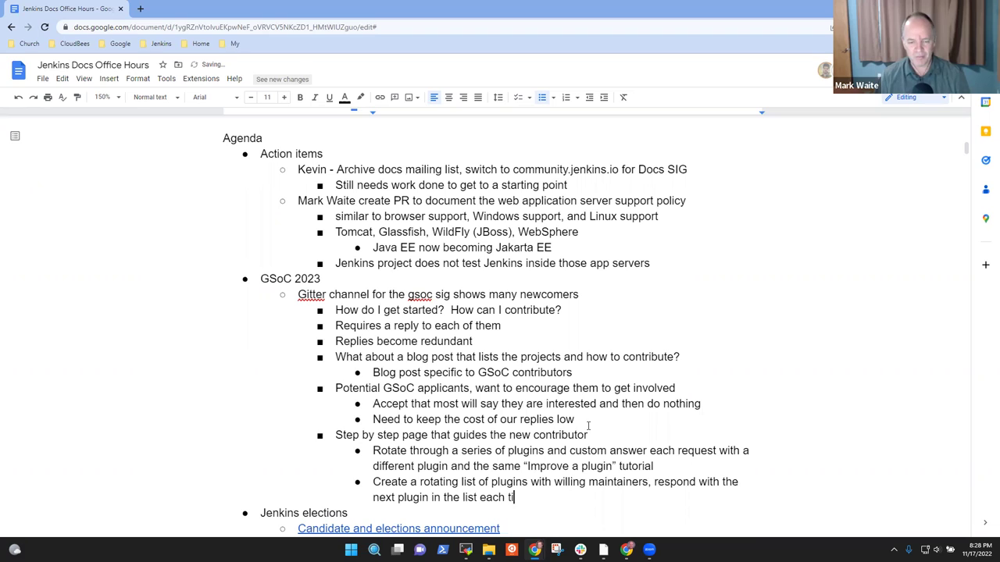
pyautogui.write('me a ne')
pyautogui.press('BackSpace')
pyautogui.press('BackSpace')
pyautogui.write('new person asks')
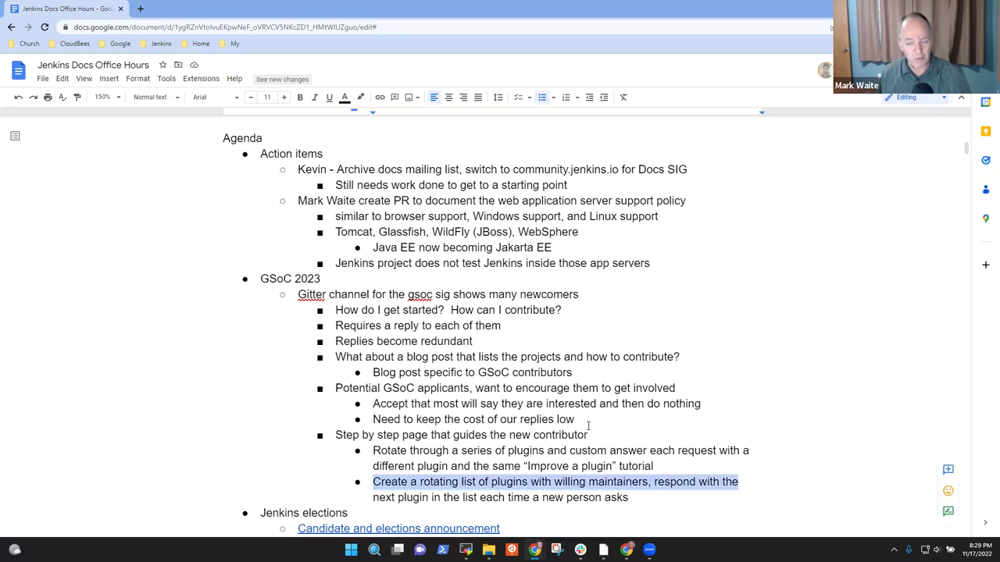
pyautogui.hotkey('shift', 'Down')
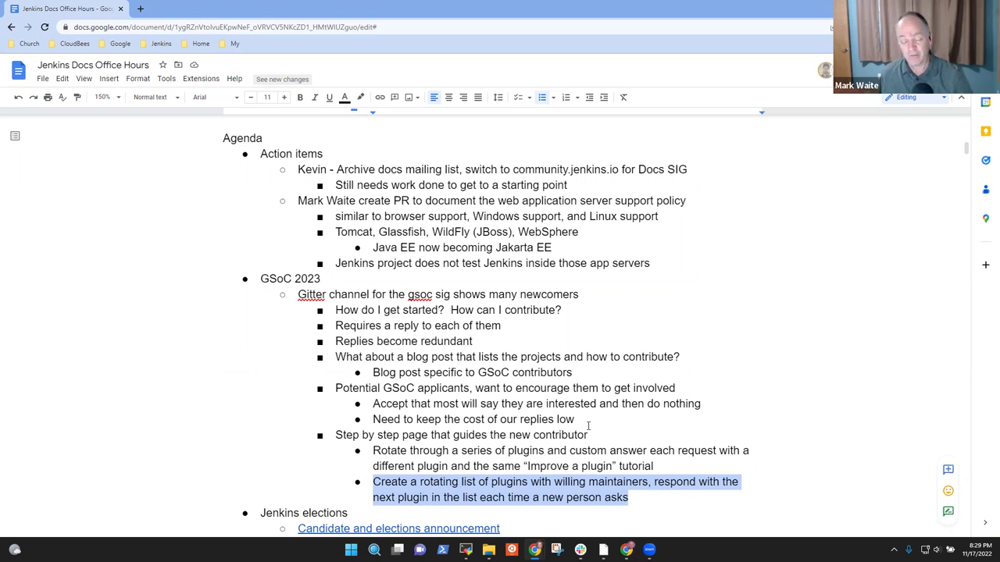
pyautogui.press('Right')
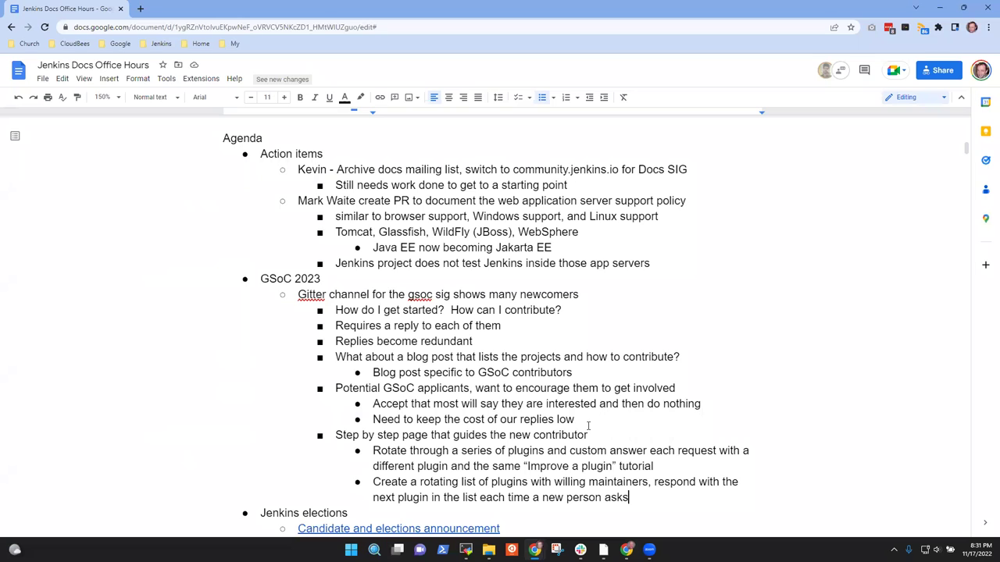
# Step: Append ' is better' after 'new contributor' in the step-by-step guide bullet
pyautogui.click(588, 427)
pyautogui.write('is better')
pyautogui.click(628, 451)
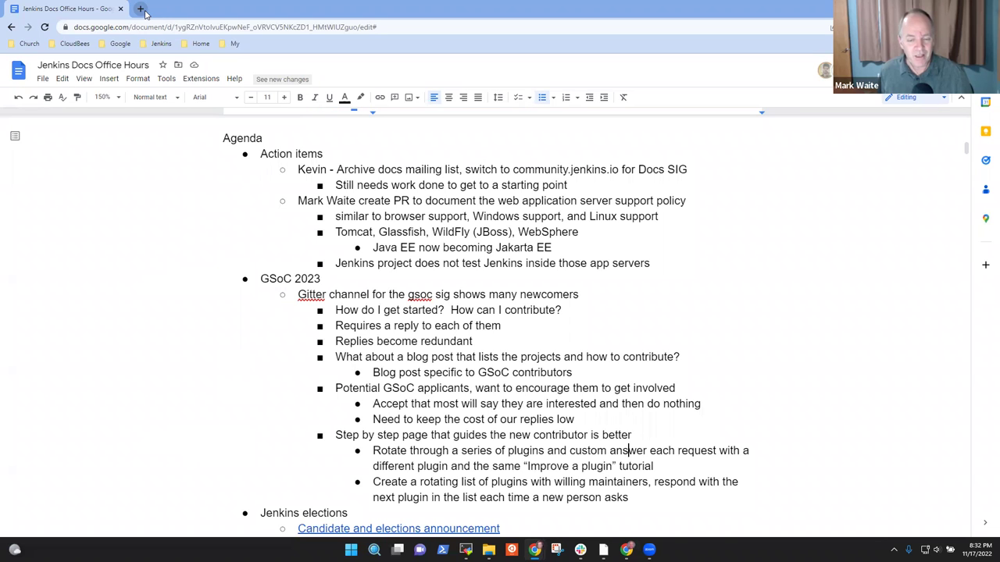
pyautogui.hotkey('shift', 'End')
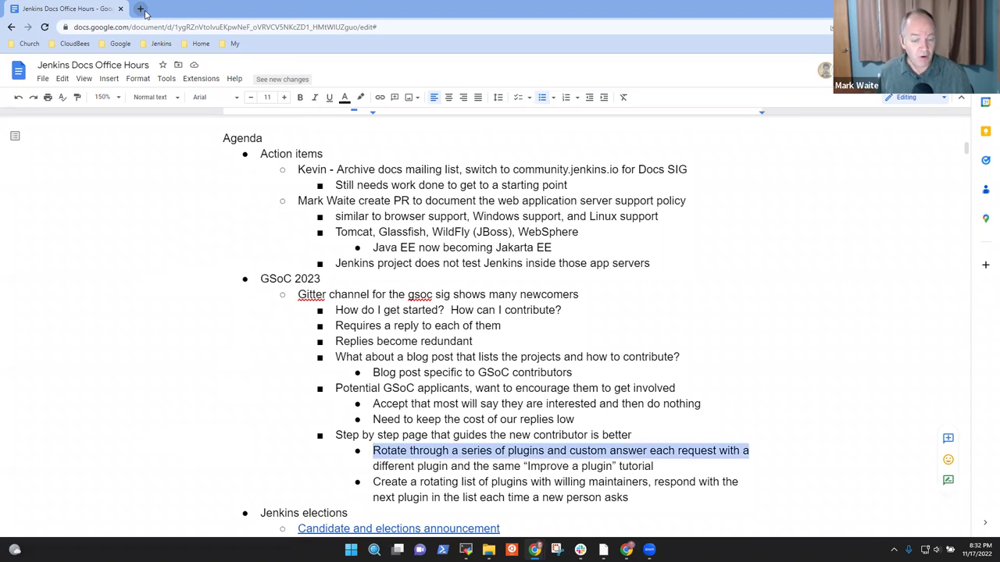
pyautogui.hotkey('shift', 'Down')
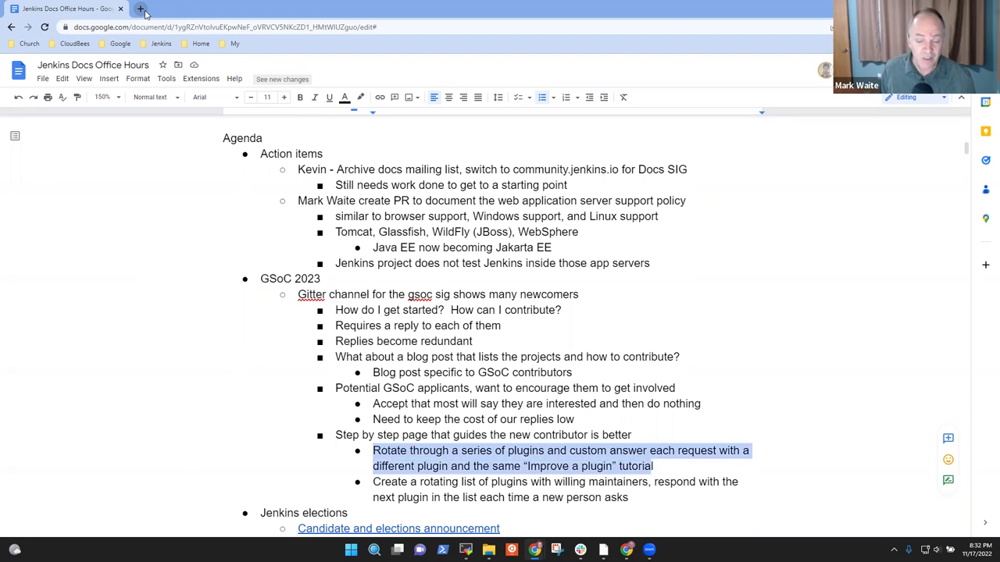
pyautogui.press('Up')
pyautogui.press('Down')
pyautogui.hotkey('shift', 'Down')
pyautogui.hotkey('shift', 'Down')
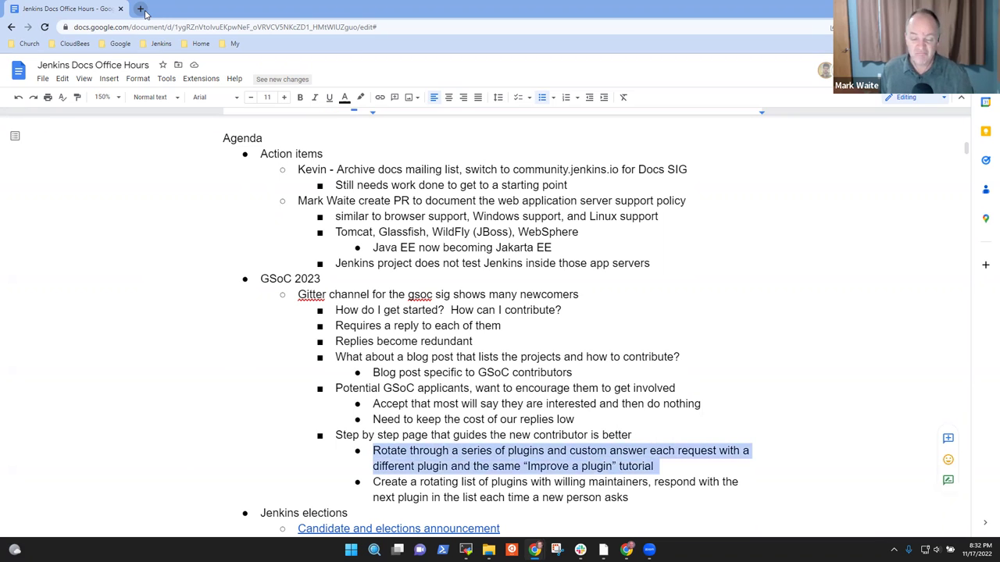
pyautogui.press('Left')
pyautogui.press('Up')
pyautogui.press('Down')
pyautogui.hotkey('shift', 'Down')
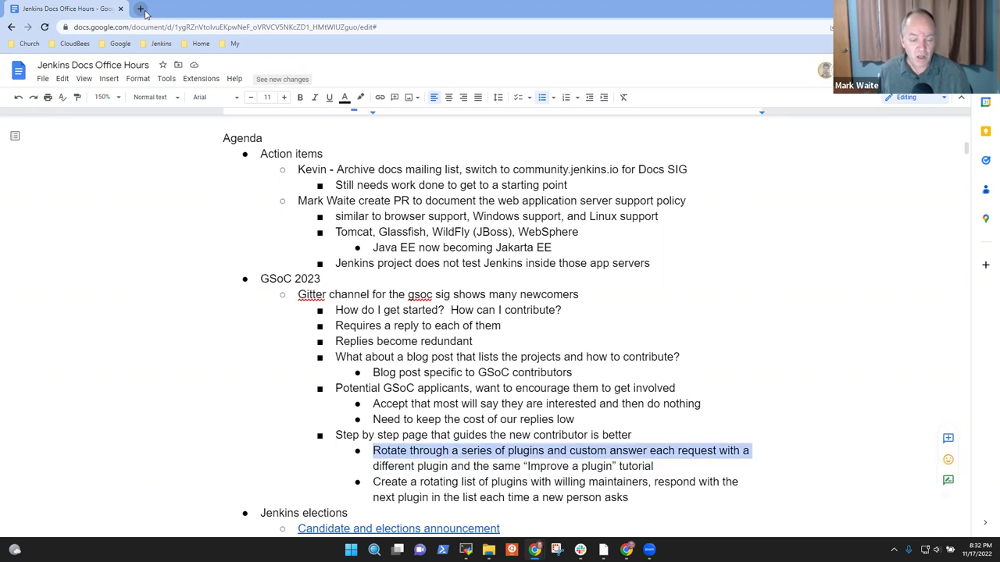
pyautogui.hotkey('shift', 'End')
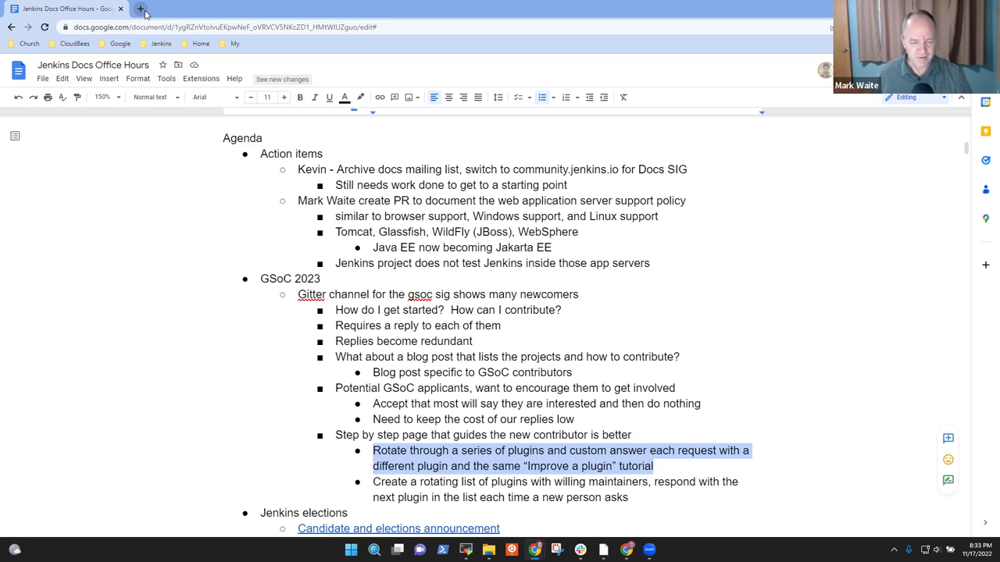
pyautogui.press('Down')
pyautogui.hotkey('ctrl', 'Left')
pyautogui.hotkey('ctrl', 'Left')
pyautogui.hotkey('ctrl', 'Left')
pyautogui.hotkey('ctrl', 'Left')
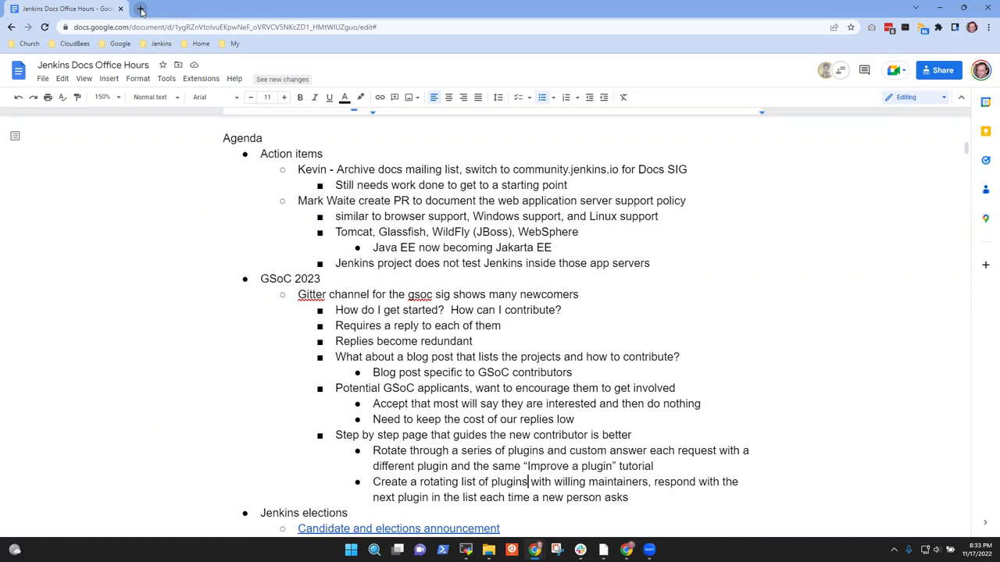
# Step: Open a new Chrome tab on Google Drive using the Google bookmarks folder
pyautogui.click(141, 10)
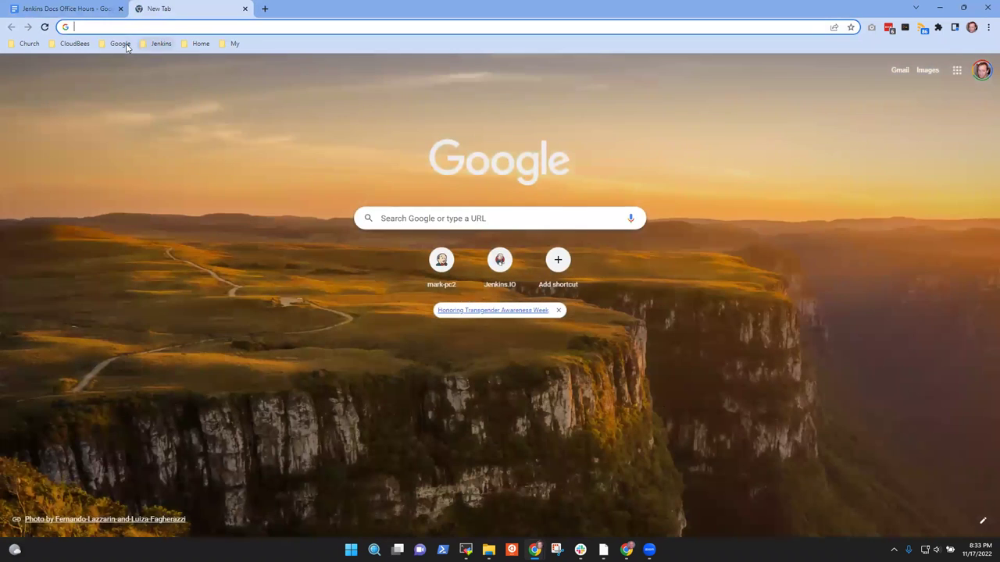
pyautogui.click(161, 44)
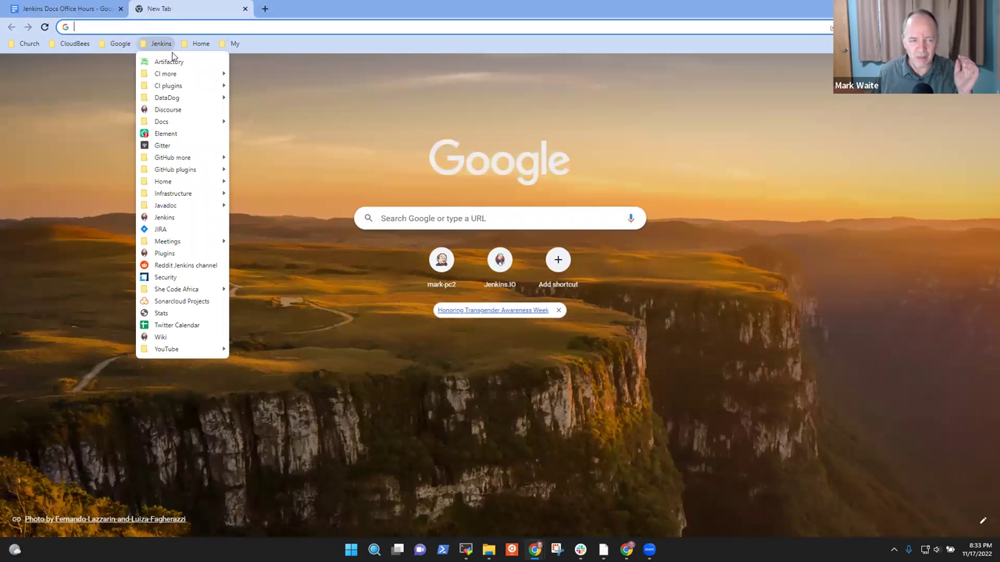
pyautogui.moveTo(121, 45)
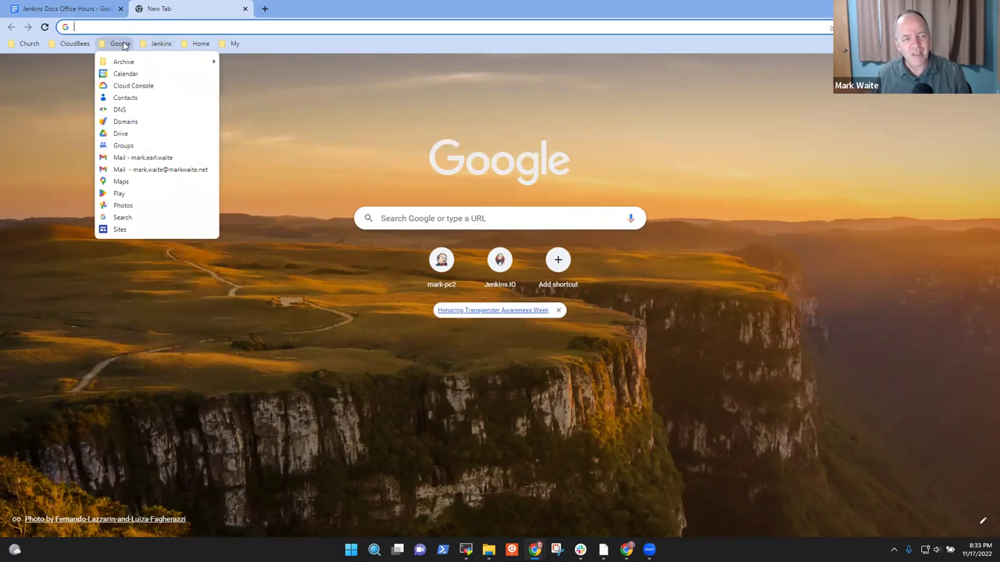
pyautogui.click(127, 134)
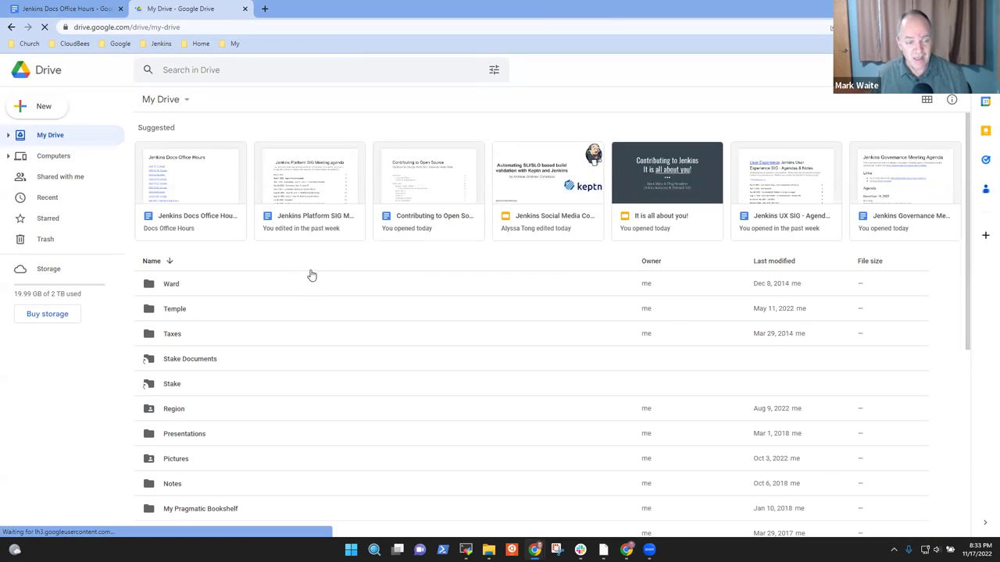
# Step: Open the Jenkins > GSoC folder in Drive and bring up its context menu on empty space
pyautogui.scroll(-3, 289, 314)
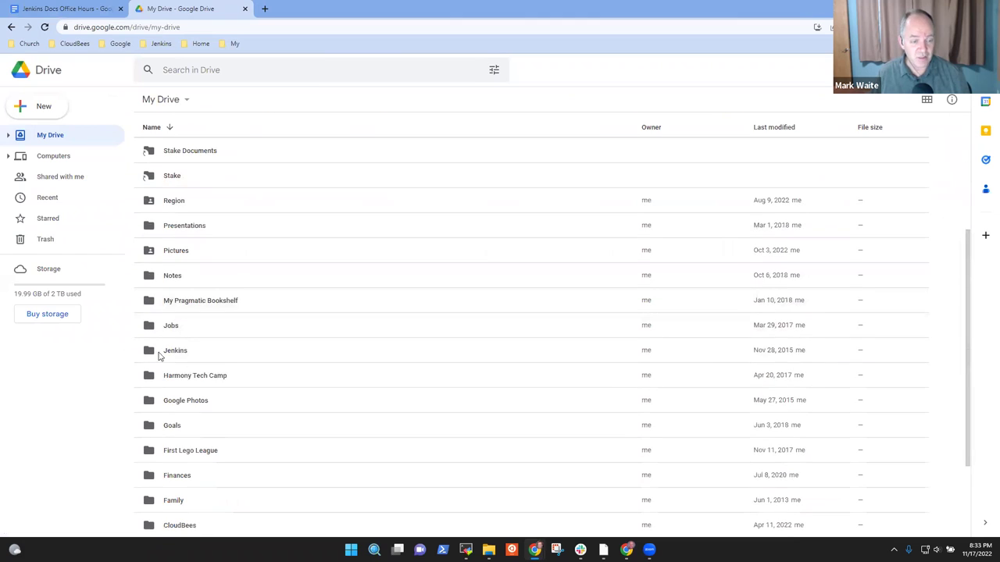
pyautogui.doubleClick(168, 356)
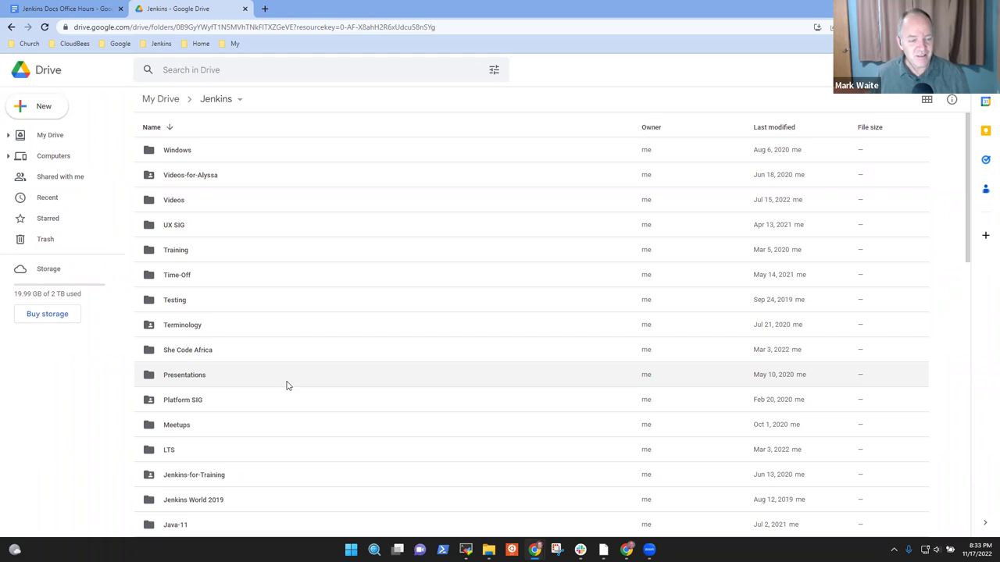
pyautogui.scroll(-2, 290, 381)
pyautogui.scroll(-1, 266, 402)
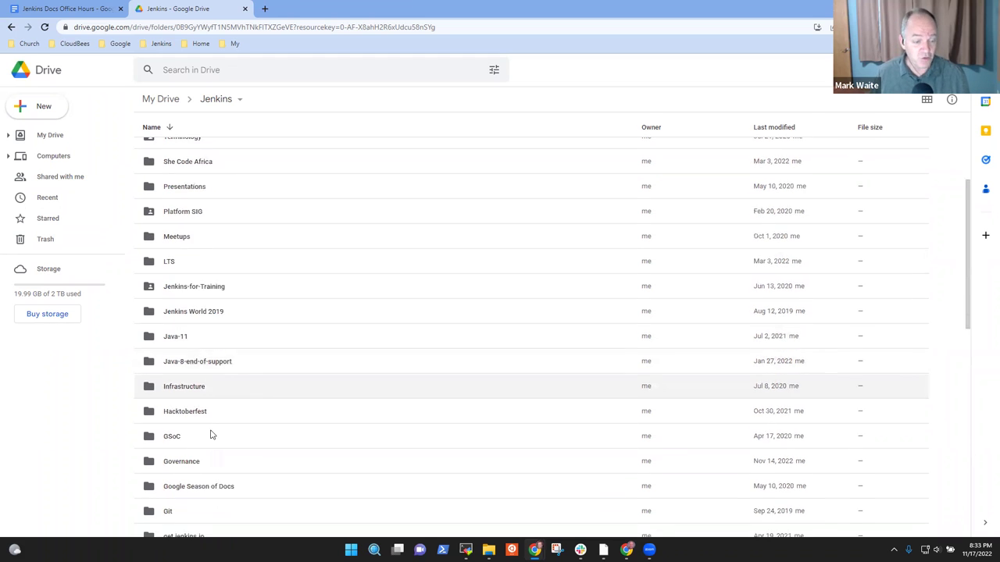
pyautogui.click(197, 425)
pyautogui.doubleClick(196, 424)
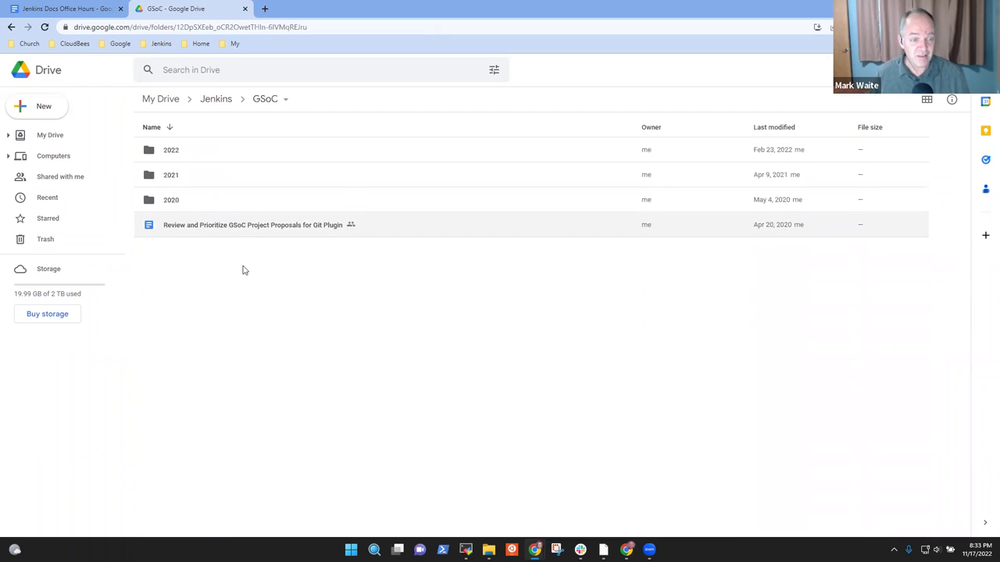
pyautogui.rightClick(221, 336)
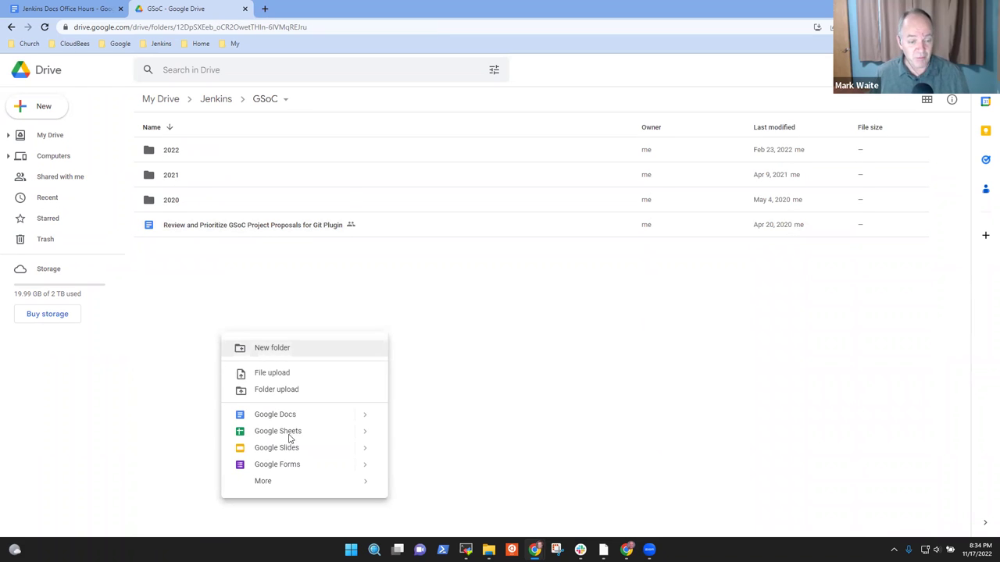
# Step: Create a Google Sheet in GSoC named 'Plugins with Maintainers Willing to Review' and save the name
pyautogui.click(293, 430)
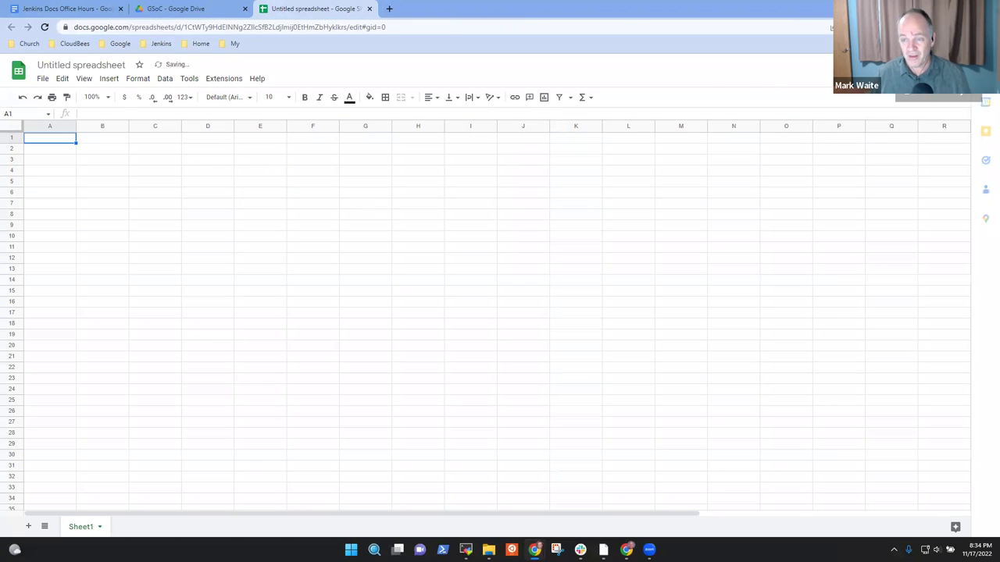
pyautogui.click(934, 65)
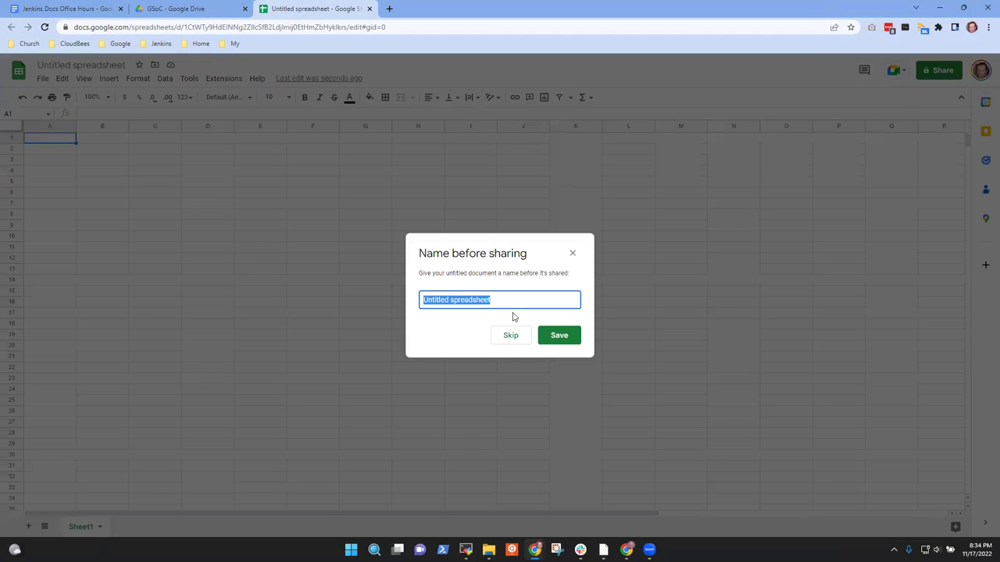
pyautogui.hotkey('ctrl', 'p')
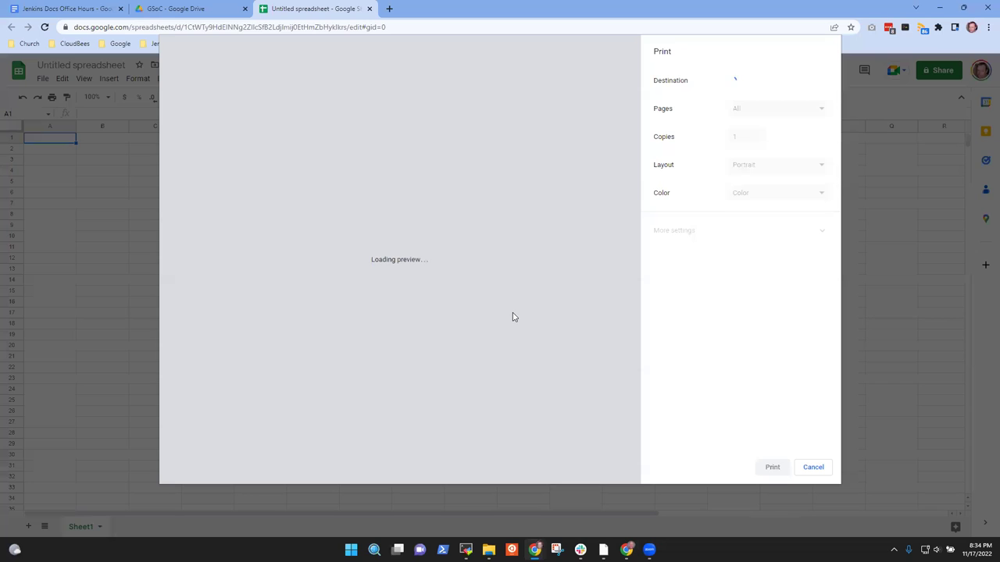
pyautogui.click(812, 467)
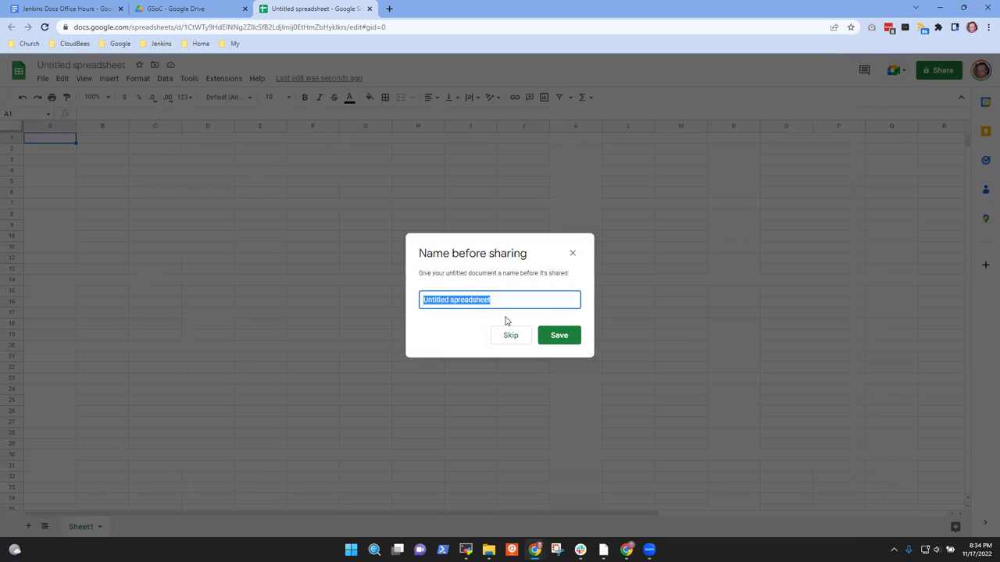
pyautogui.write('Plugi')
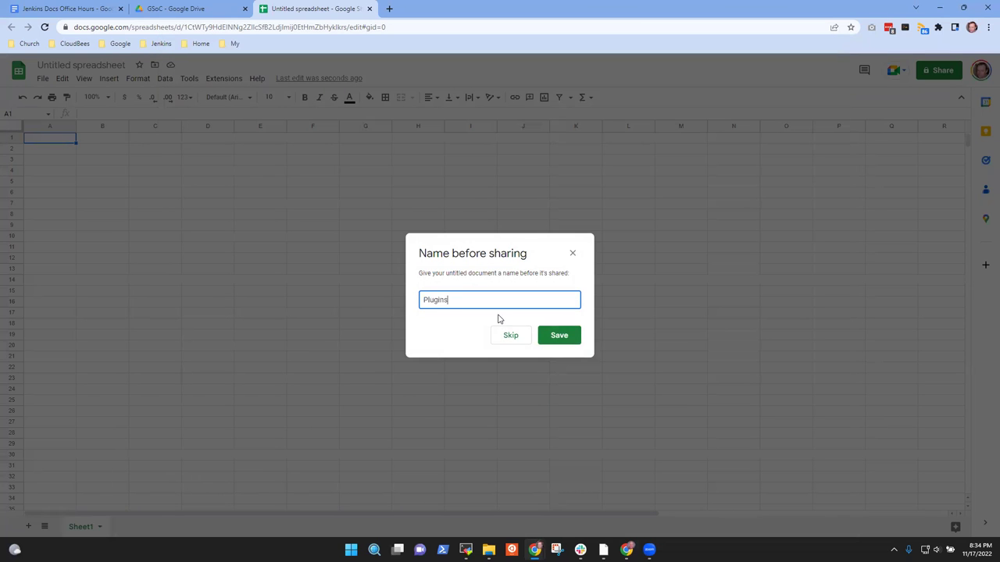
pyautogui.write('ns with Maint')
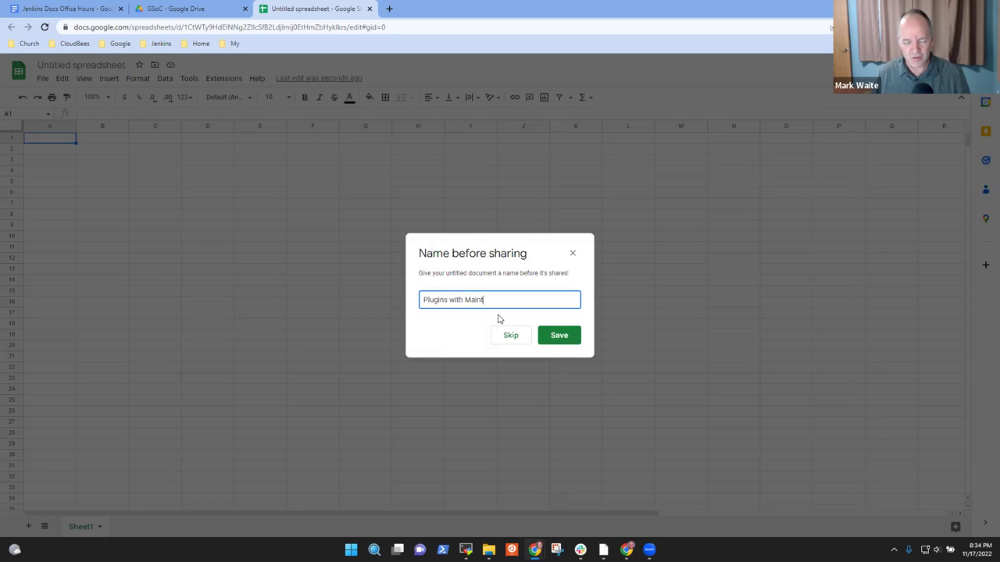
pyautogui.press('BackSpace')
pyautogui.press('BackSpace')
pyautogui.press('BackSpace')
pyautogui.press('BackSpace')
pyautogui.press('BackSpace')
pyautogui.write('Willing')
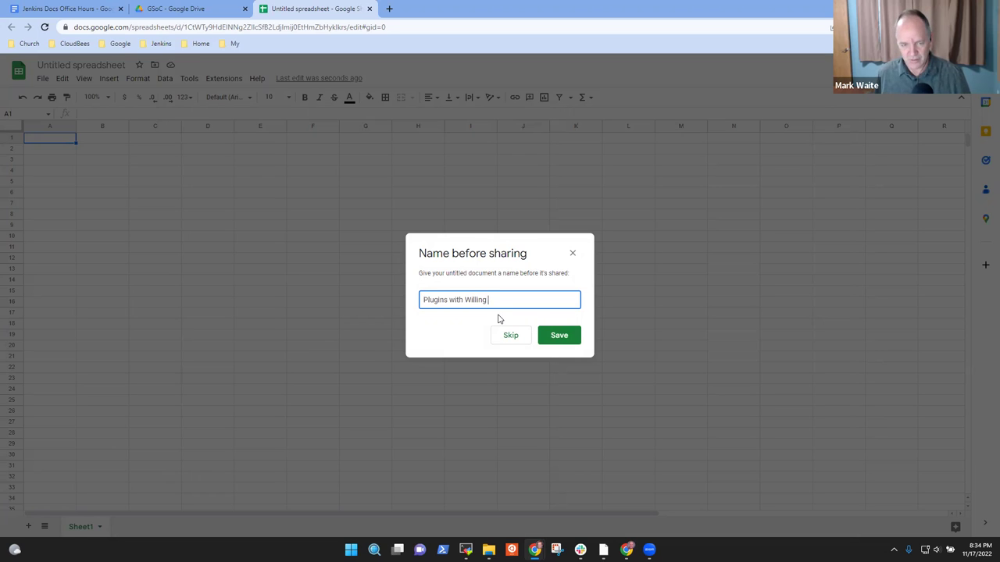
pyautogui.hotkey('ctrl', 'shift', 'Left')
pyautogui.write('Maintainers Willing to Re')
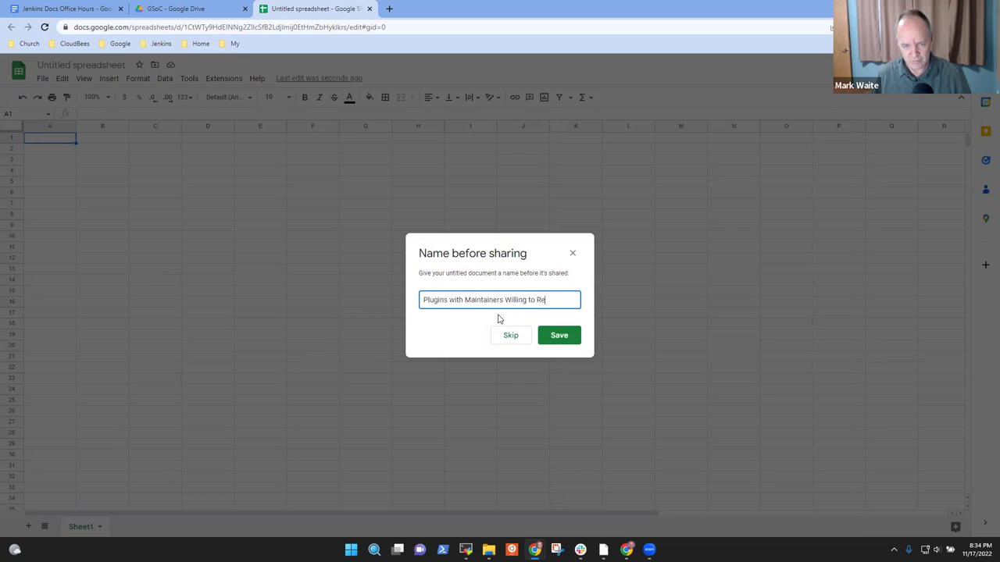
pyautogui.write('view')
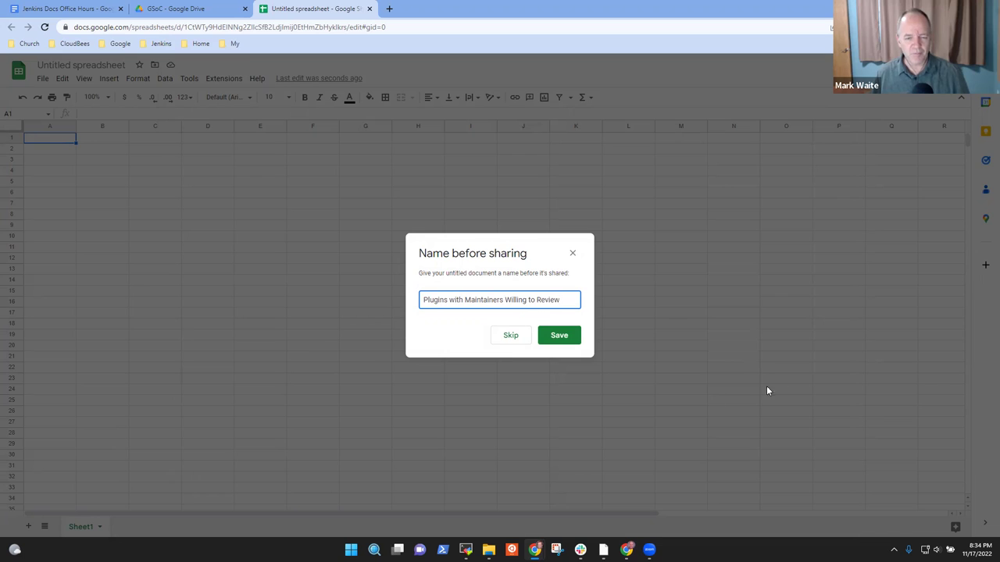
pyautogui.click(557, 335)
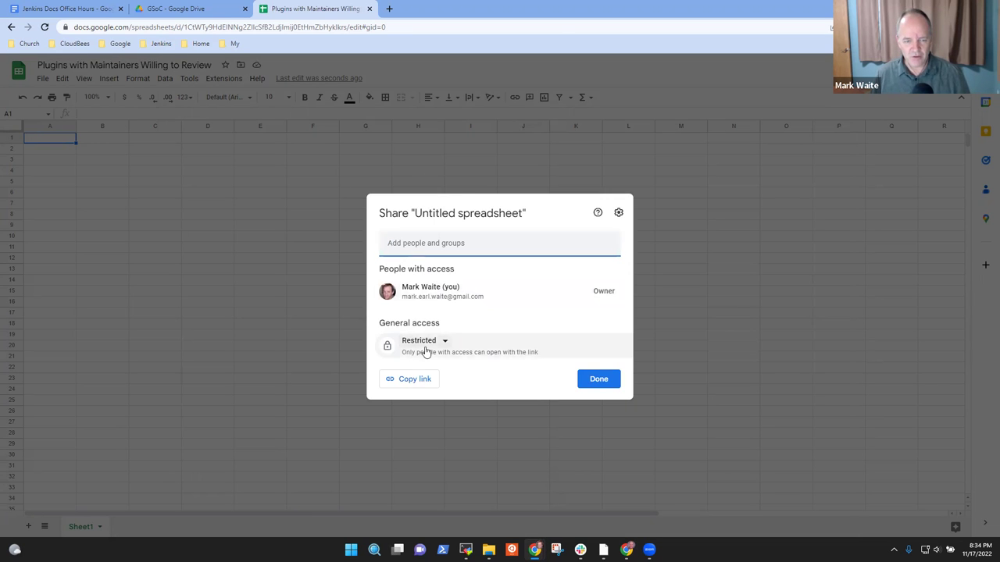
# Step: Set General access to Anyone with the link as Commenter
pyautogui.click(425, 343)
pyautogui.click(478, 389)
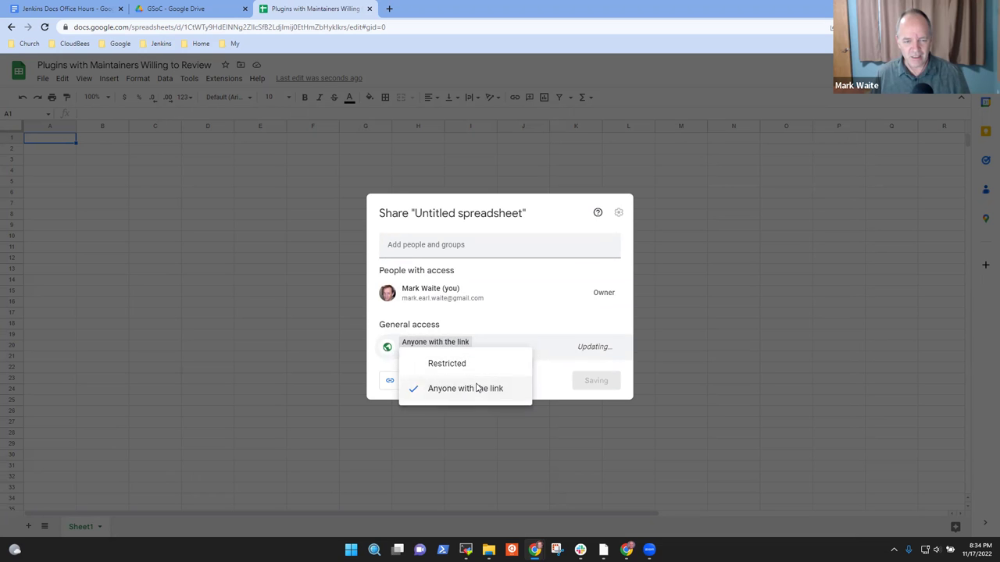
pyautogui.click(606, 349)
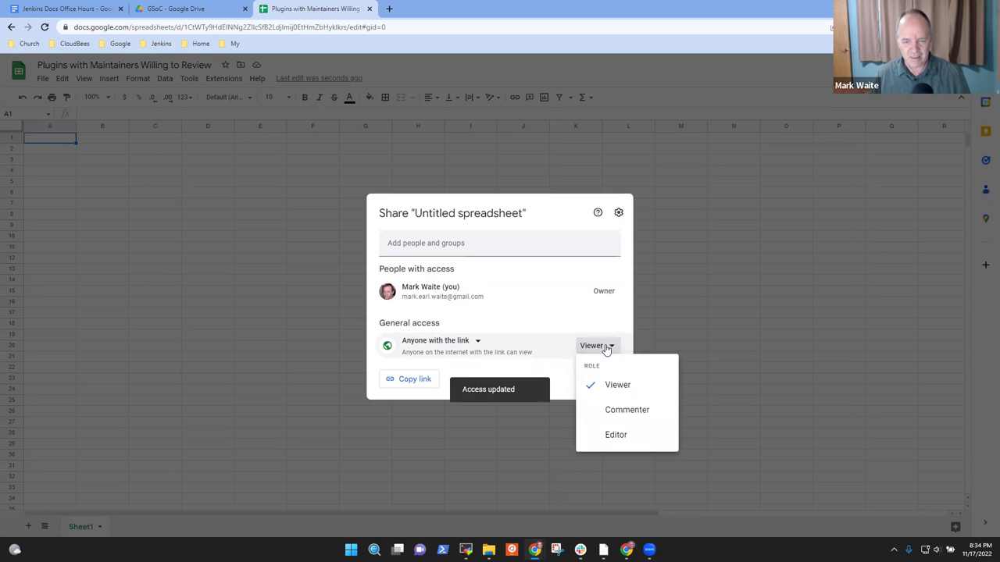
pyautogui.click(617, 411)
# Step: Invite a collaborator as Editor with the message 'You can edit this sheet' and send
pyautogui.click(439, 249)
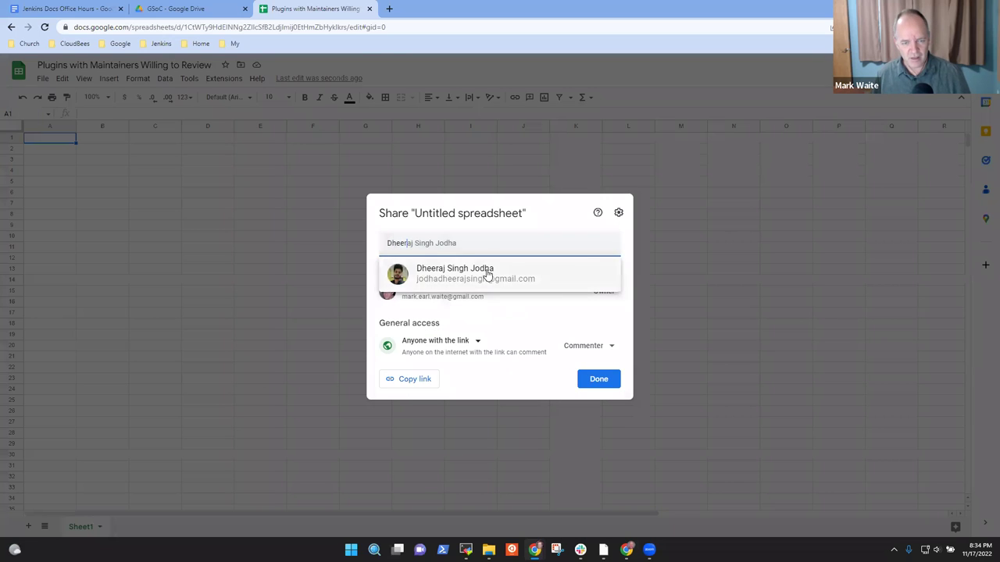
pyautogui.click(485, 275)
pyautogui.click(439, 308)
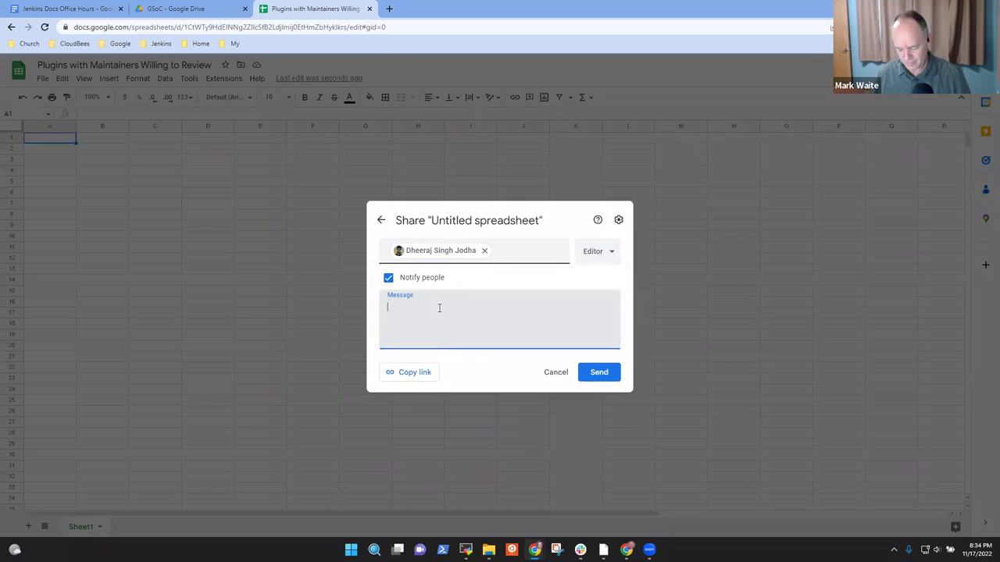
pyautogui.write('You can edit this sheet')
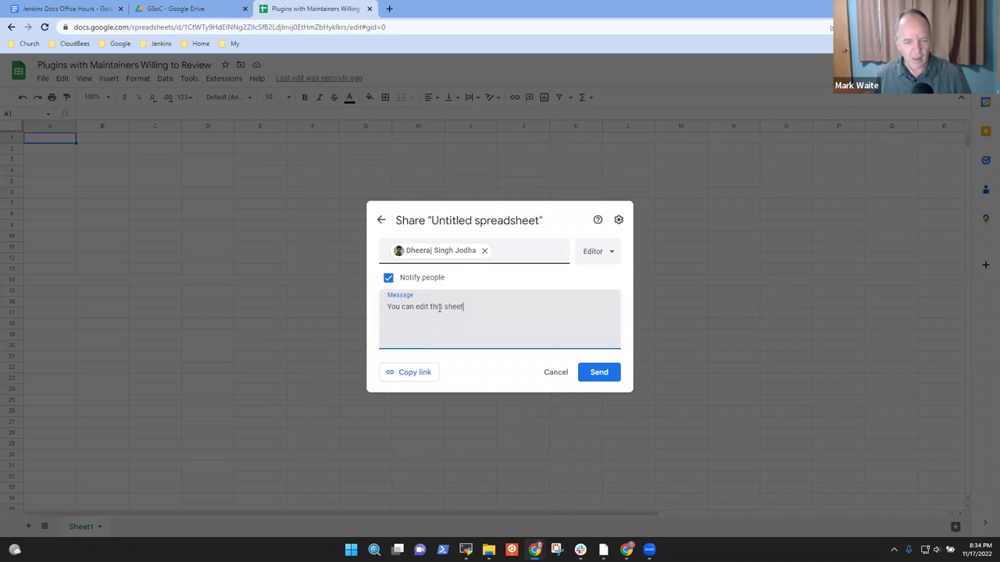
pyautogui.click(611, 375)
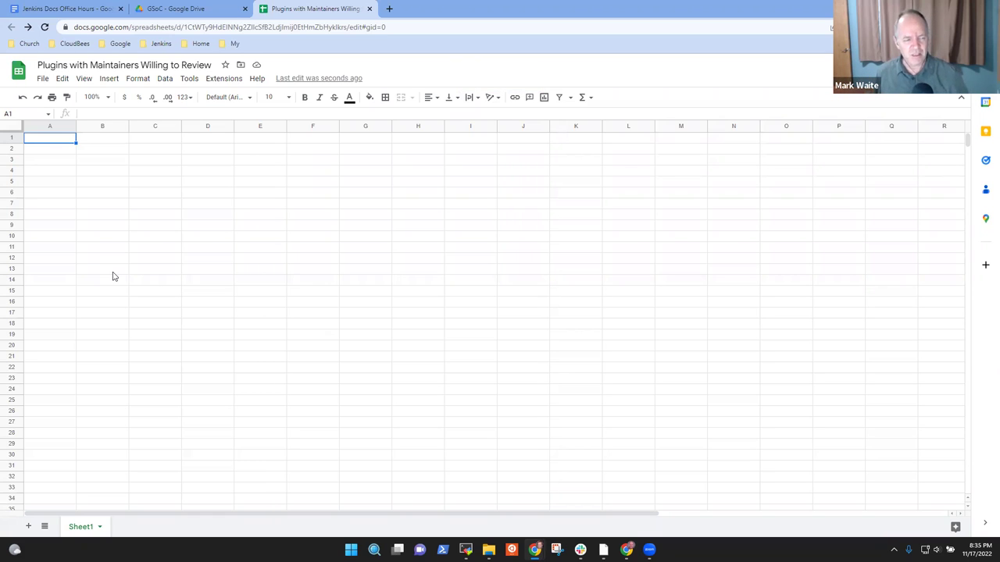
# Step: Enter header 'Plugin URL' in A1 and 'Last mentioned' in B1
pyautogui.write('Plu')
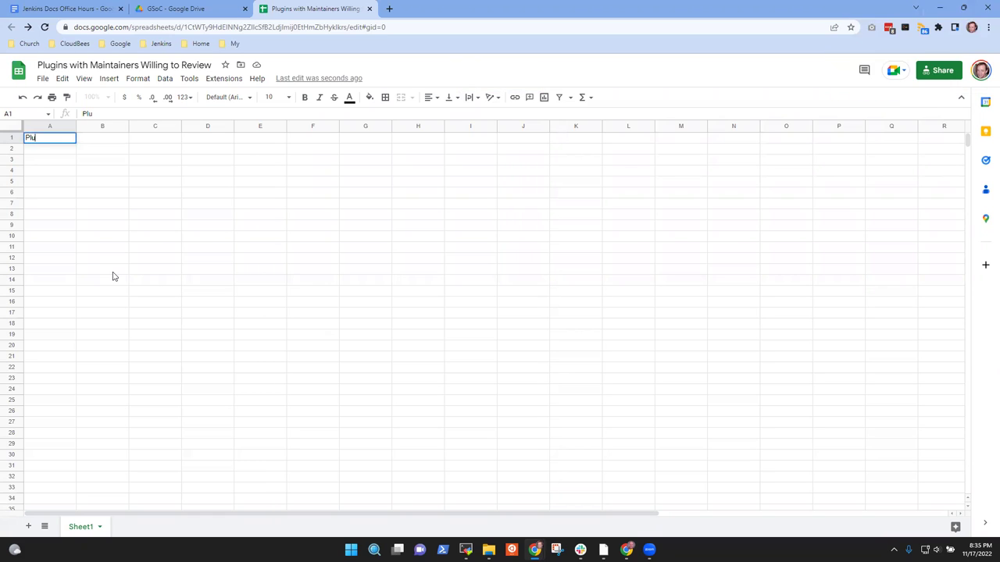
pyautogui.write('gin')
pyautogui.press('Return')
pyautogui.write('URL')
pyautogui.press('Tab')
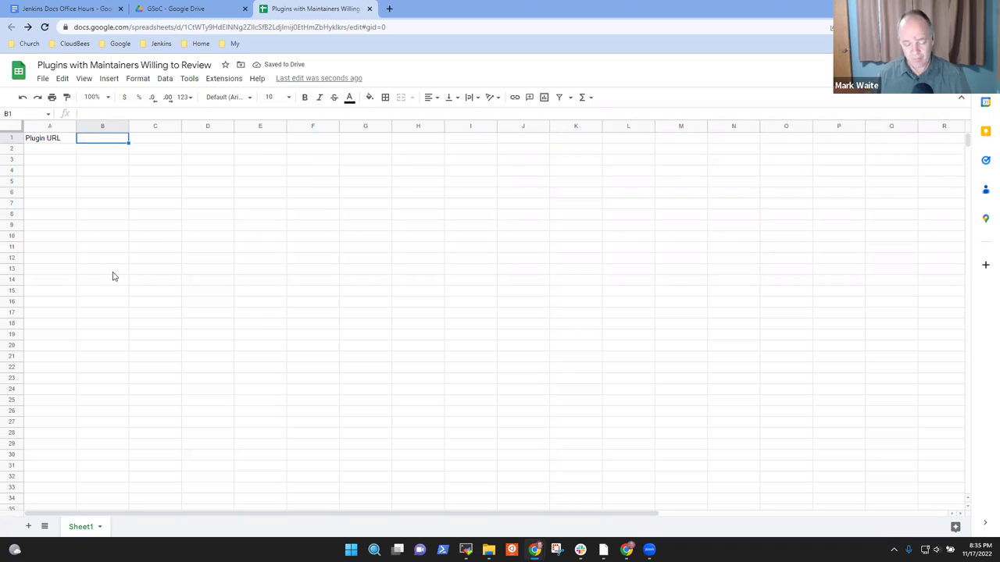
pyautogui.write('Last mentioned')
pyautogui.press('Return')
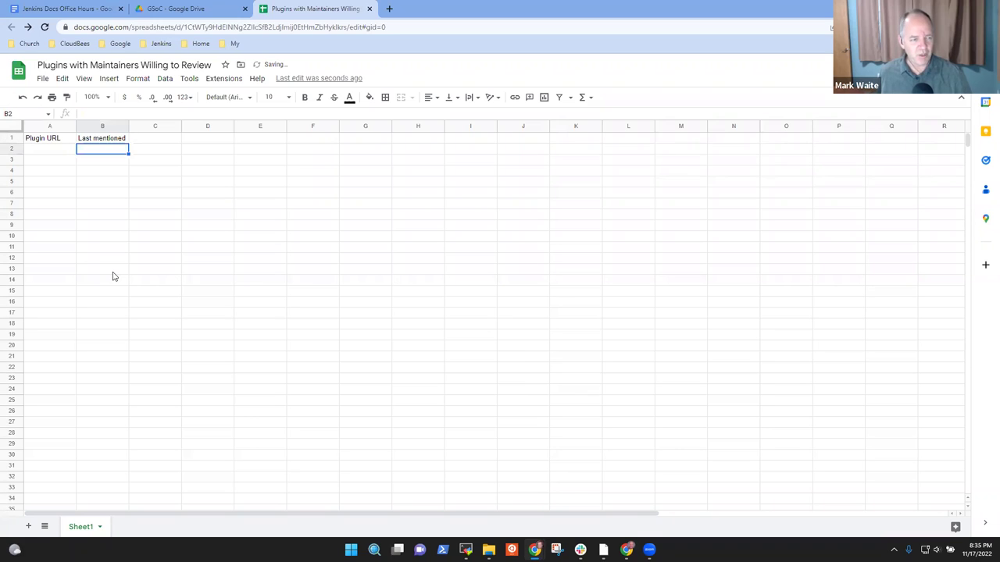
pyautogui.press('Left')
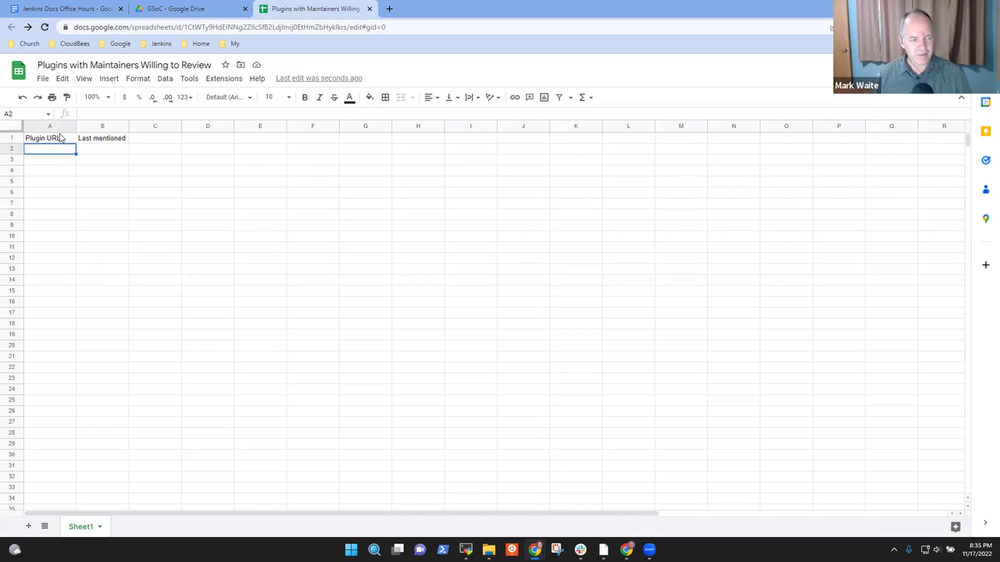
# Step: Insert a column before Plugin URL and title it 'Plugin name'
pyautogui.rightClick(60, 127)
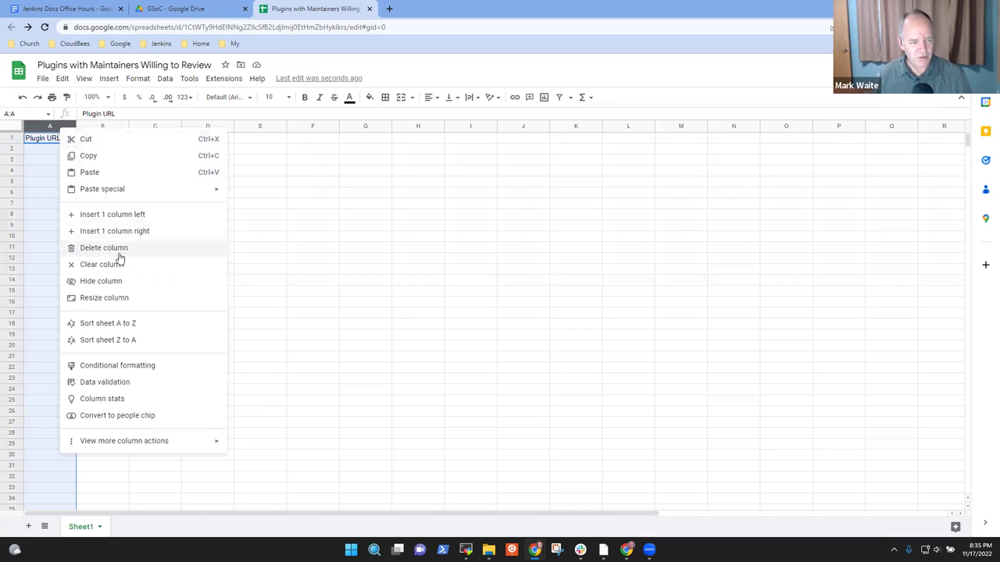
pyautogui.click(131, 215)
pyautogui.write('Plugin name')
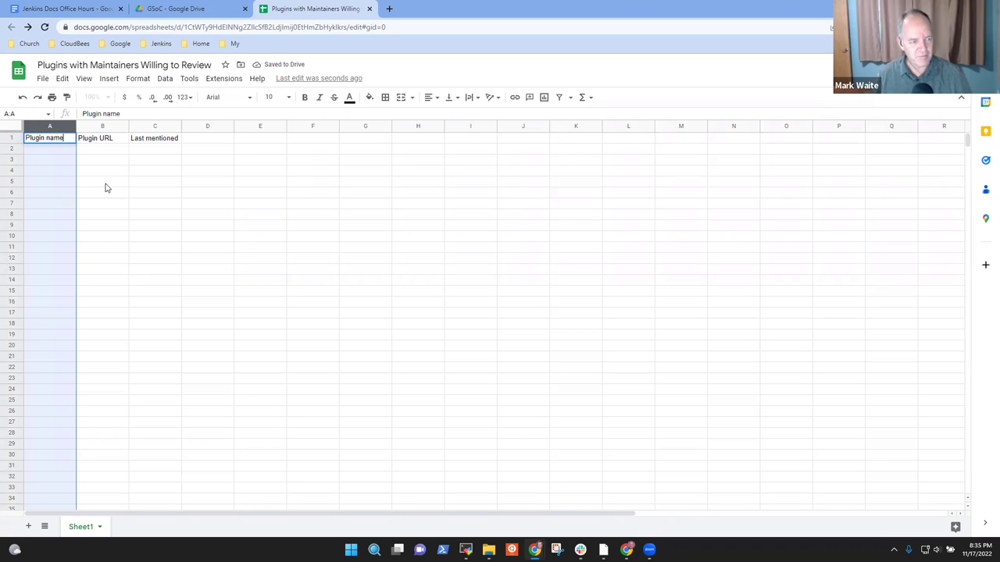
pyautogui.press('Right')
pyautogui.press('Right')
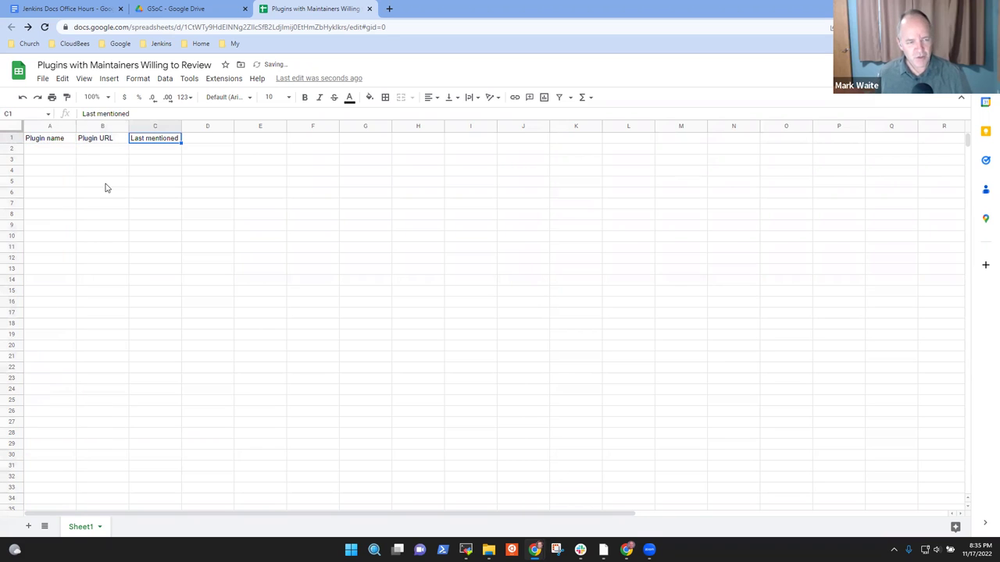
# Step: Extend the C1 header to 'Last mentioned to a new contributor'
pyautogui.press('Return')
pyautogui.write('to a bn')
pyautogui.press('BackSpace')
pyautogui.press('BackSpace')
pyautogui.write('n')
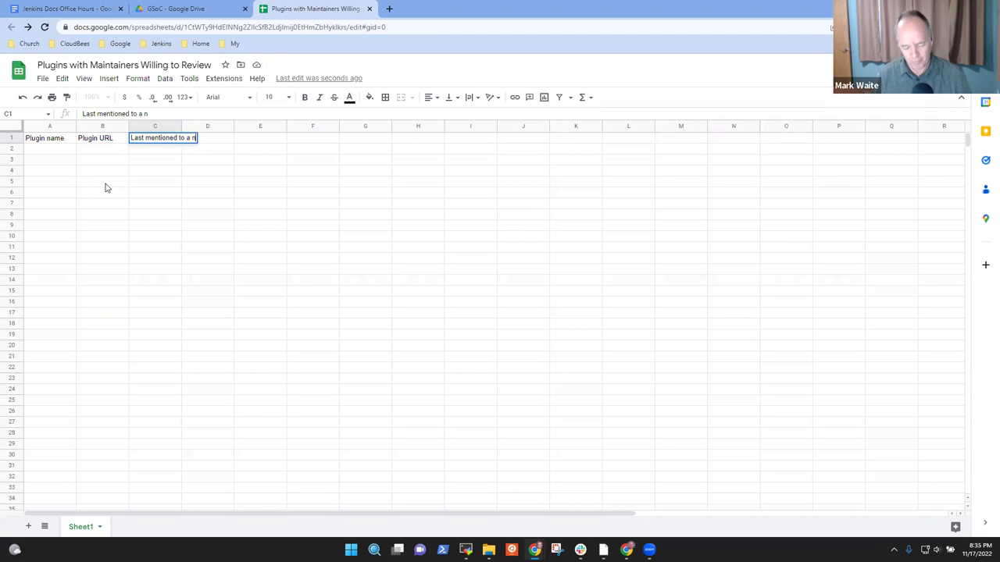
pyautogui.write('ew con')
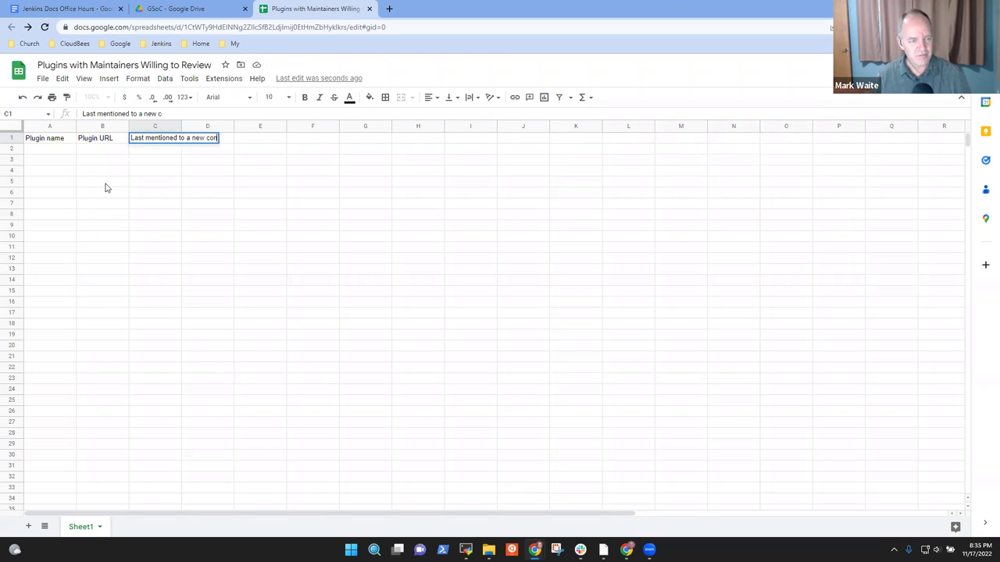
pyautogui.write('tributor')
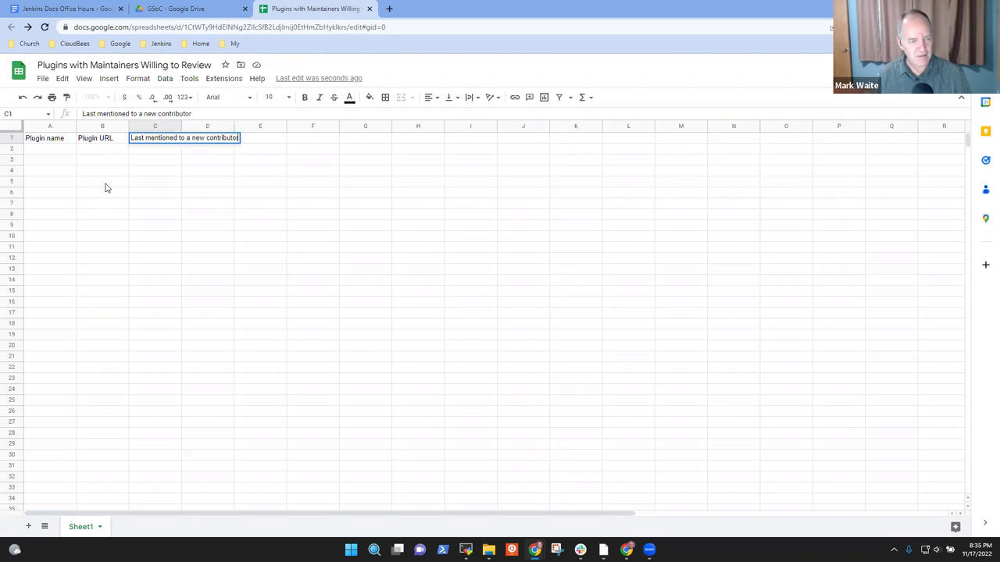
pyautogui.press('Return')
# Step: Enter =NOW() in C2 and widen column C to fit its header
pyautogui.write('@now(')
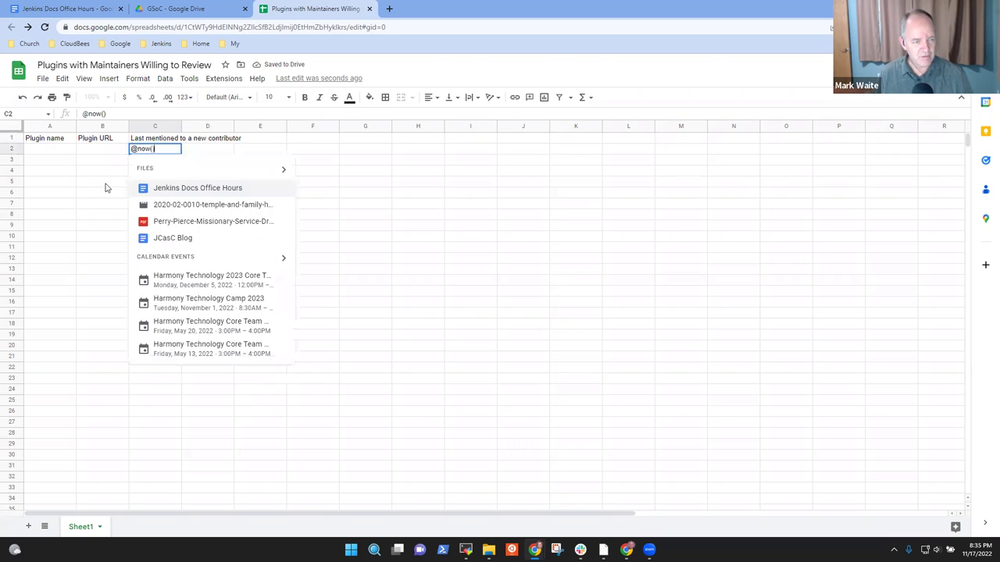
pyautogui.press('Return')
pyautogui.press('Return')
pyautogui.press('Up')
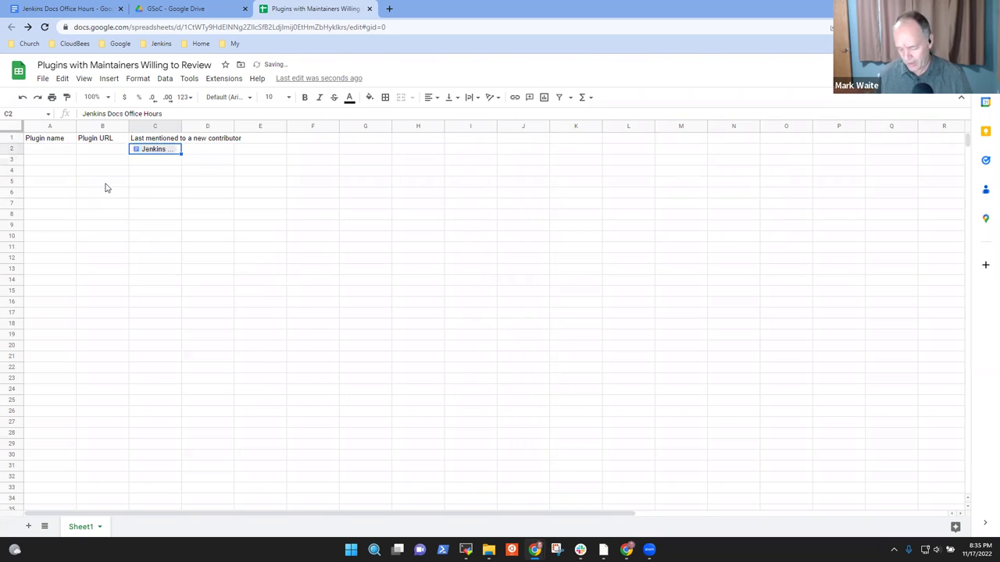
pyautogui.write('=NOW')
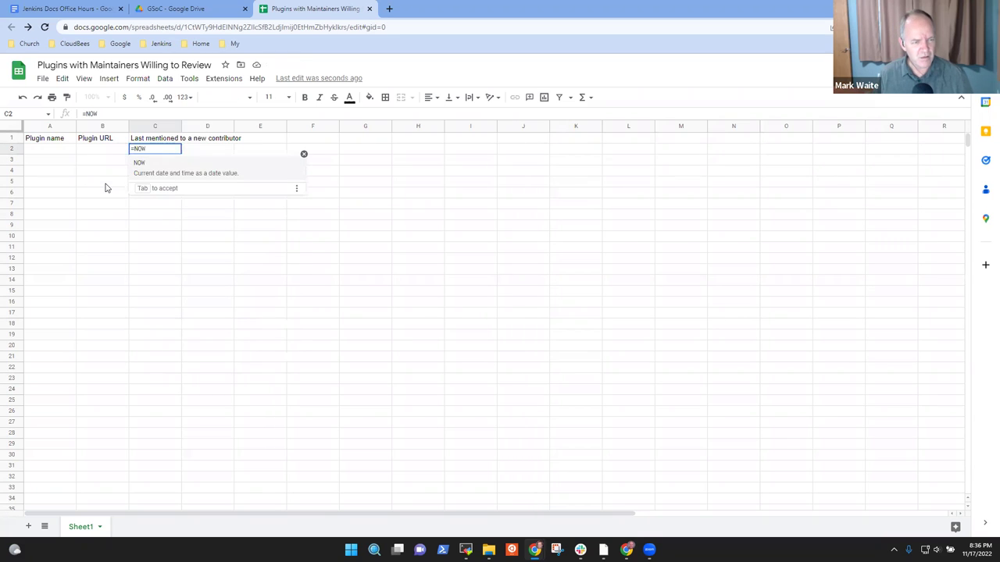
pyautogui.press('Tab')
pyautogui.press('Return')
pyautogui.press('Up')
pyautogui.press('Return')
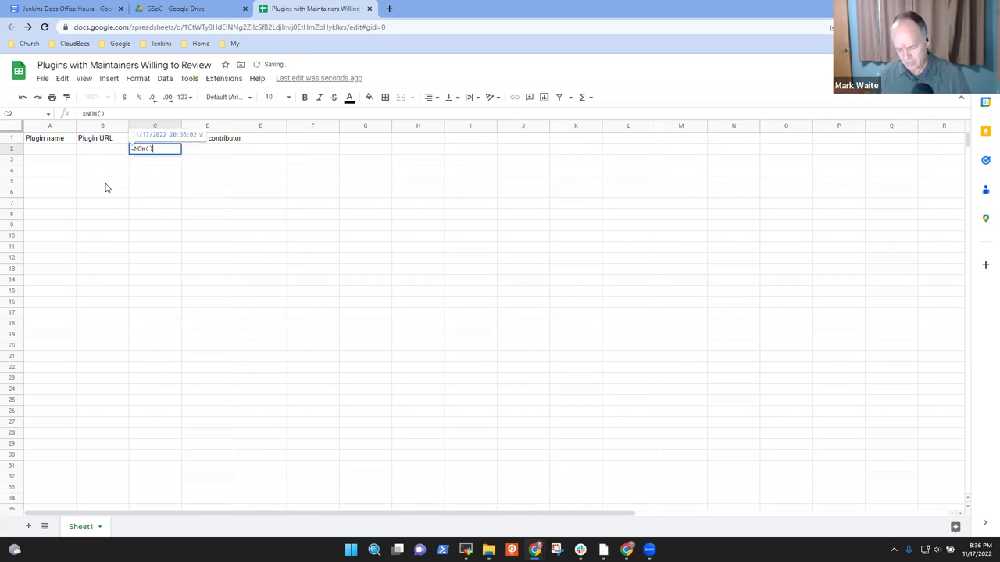
pyautogui.press('Return')
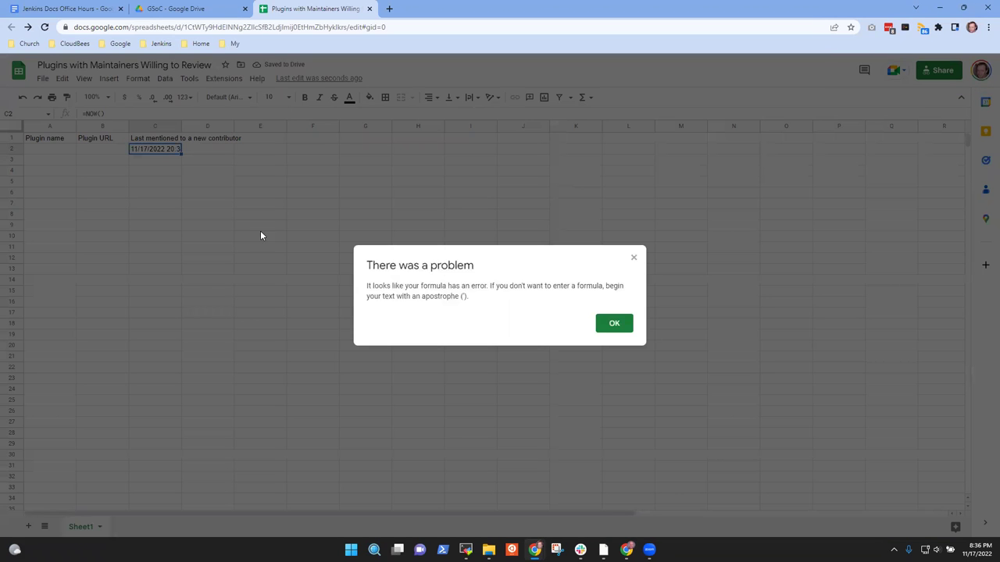
pyautogui.click(615, 323)
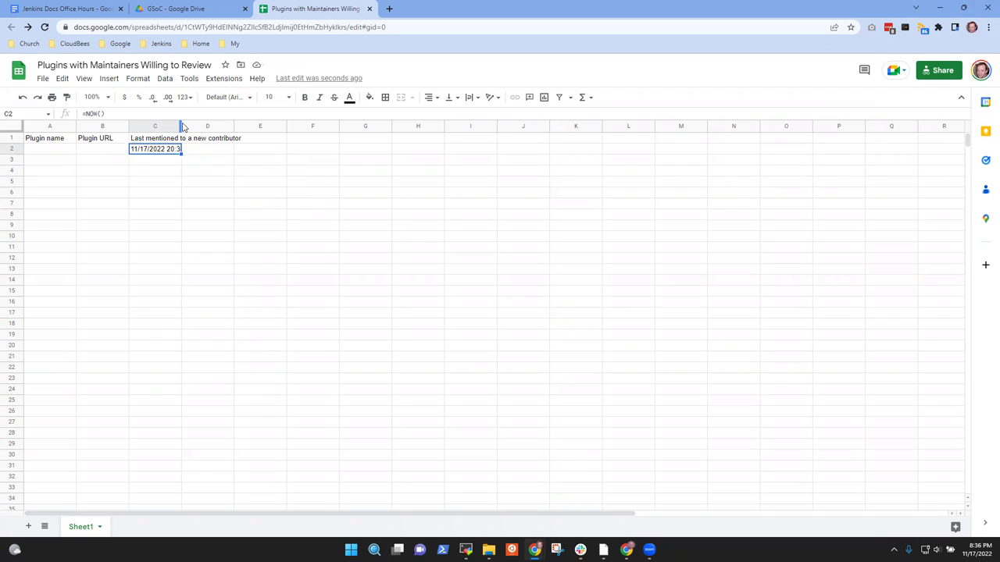
pyautogui.moveTo(179, 124); pyautogui.dragTo(242, 138)
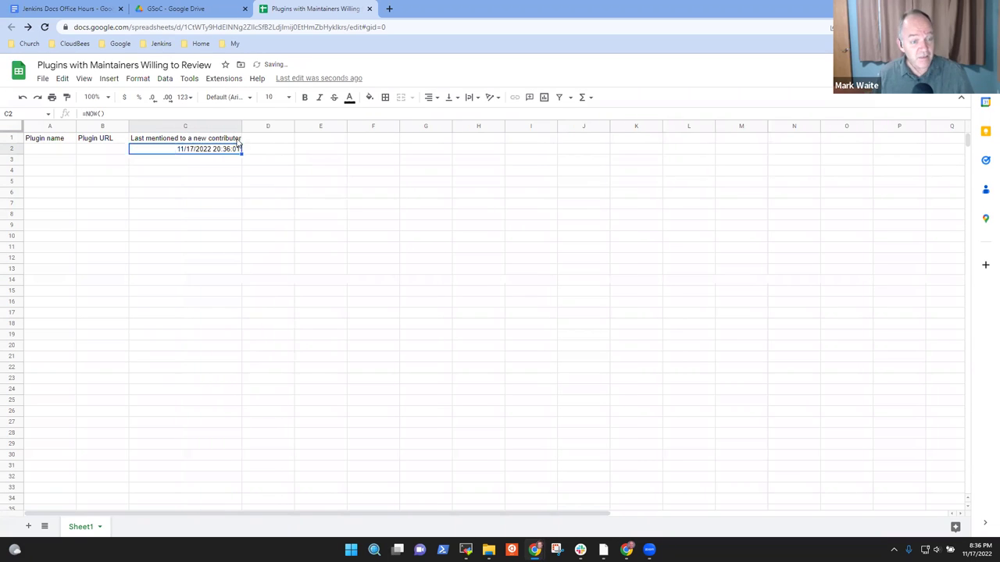
pyautogui.click(56, 151)
pyautogui.write('XShel')
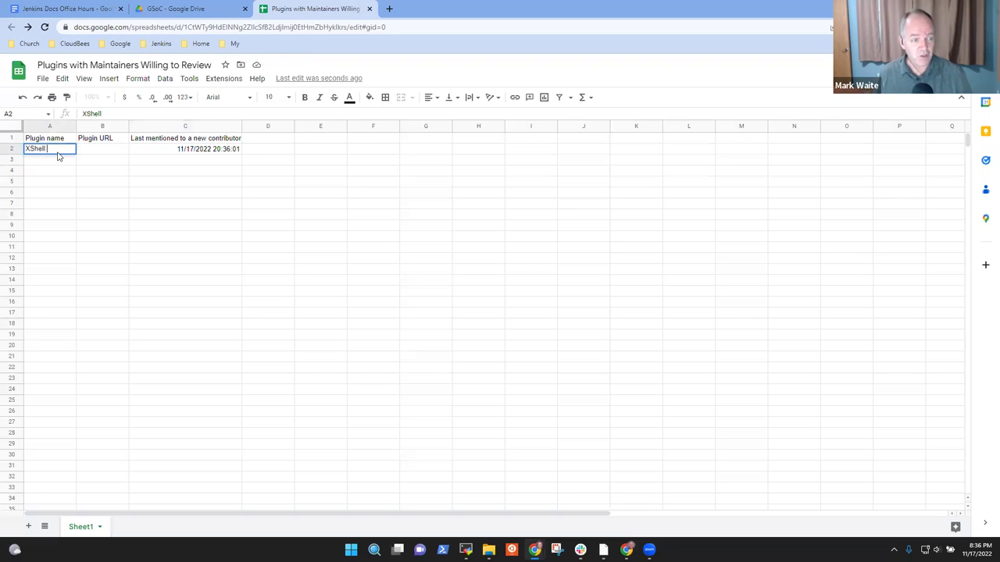
pyautogui.write('l')
pyautogui.press('Return')
pyautogui.press('Up')
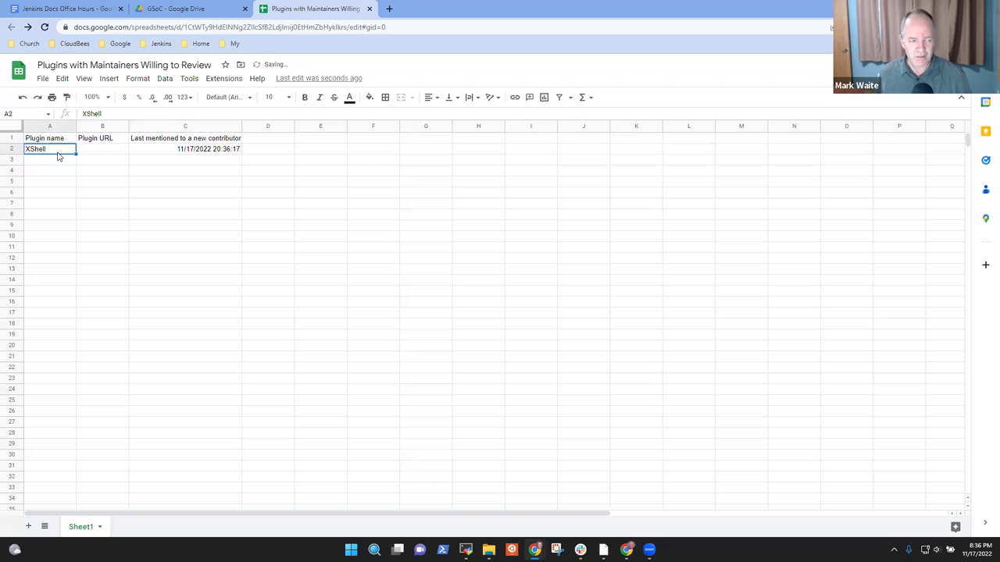
pyautogui.press('Tab')
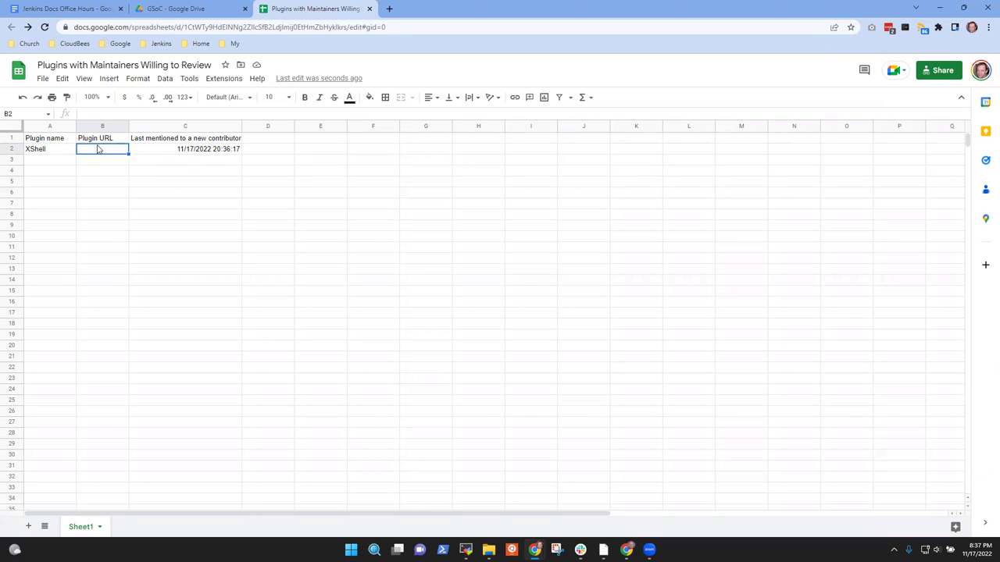
pyautogui.write('https://github.com/jenkinsci/xshell-plugin')
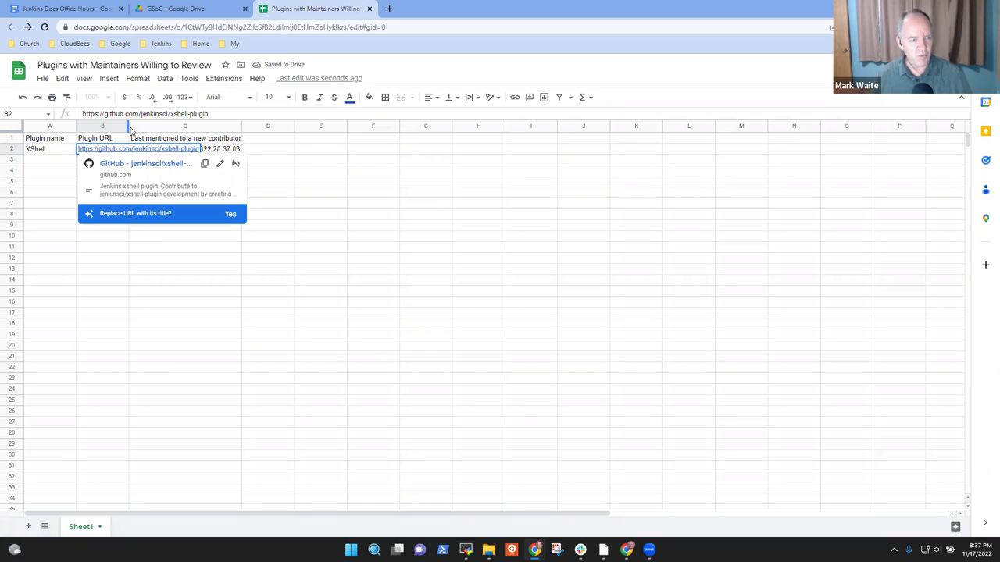
# Step: Widen the Plugin URL column to show the link, then move to A3
pyautogui.click(130, 126)
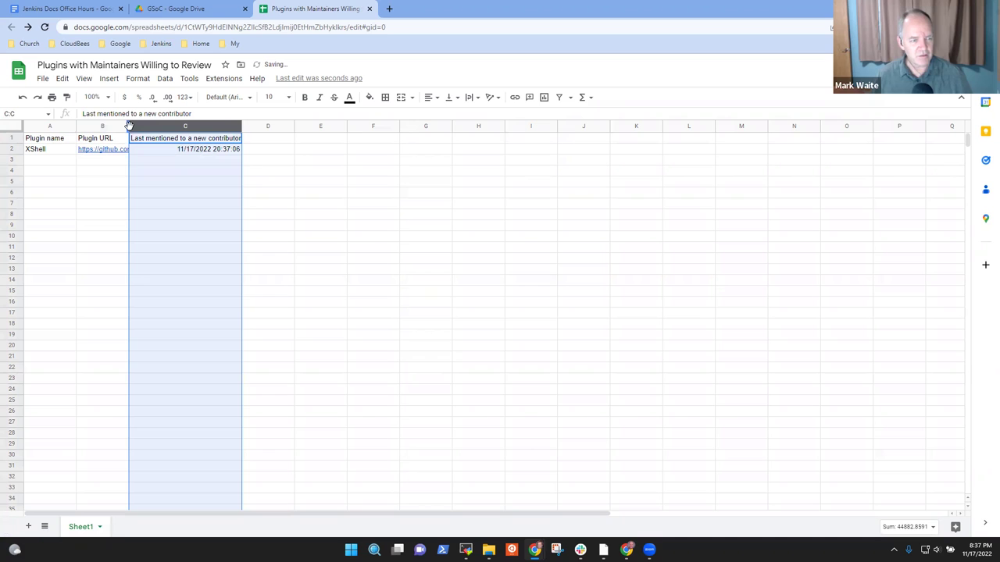
pyautogui.moveTo(128, 125); pyautogui.dragTo(264, 149)
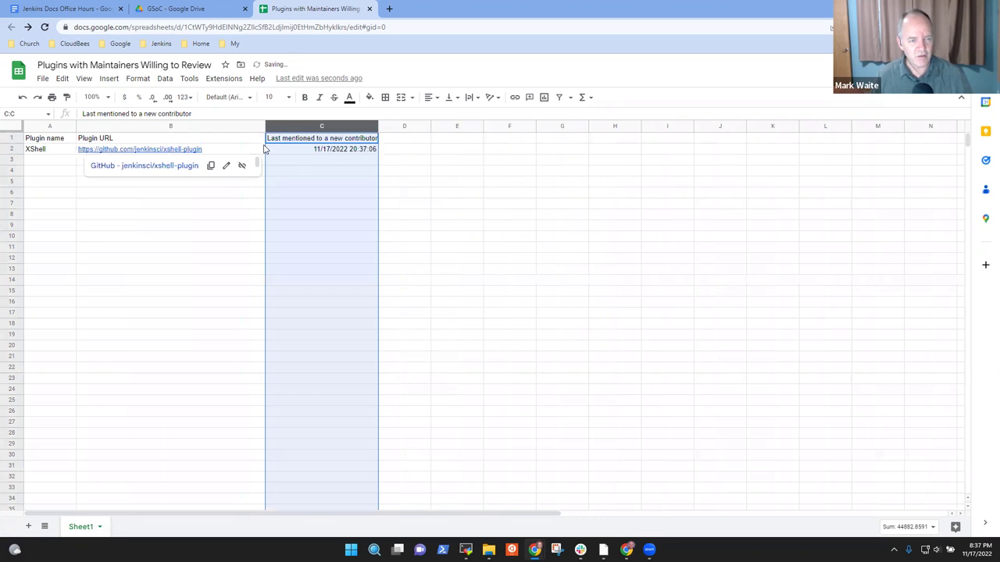
pyautogui.click(99, 263)
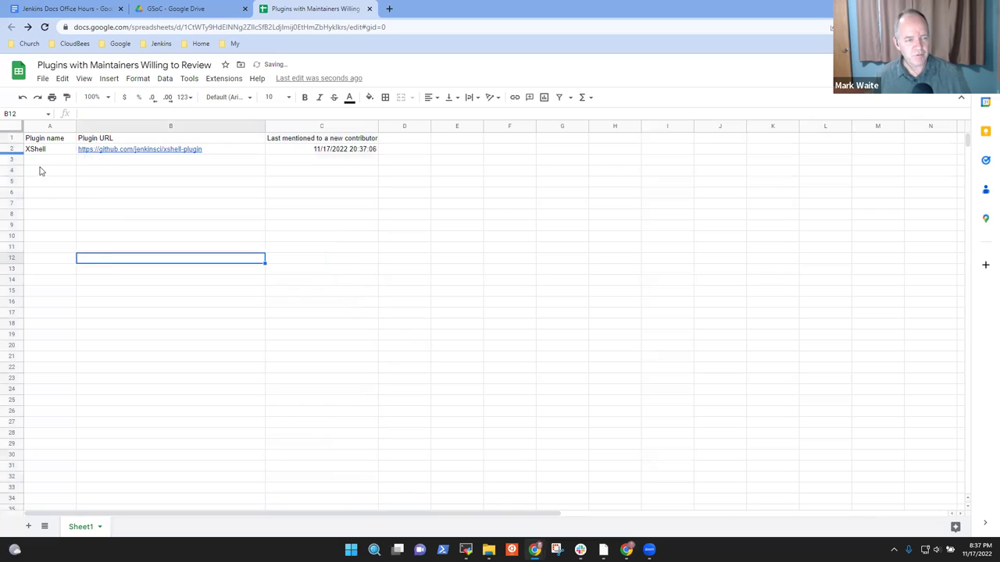
pyautogui.click(317, 156)
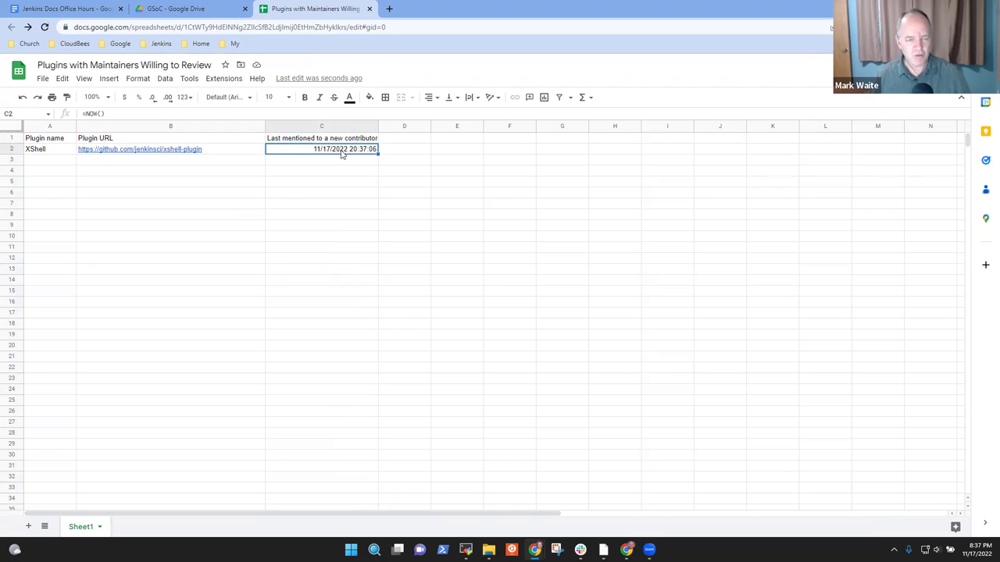
pyautogui.press('Down')
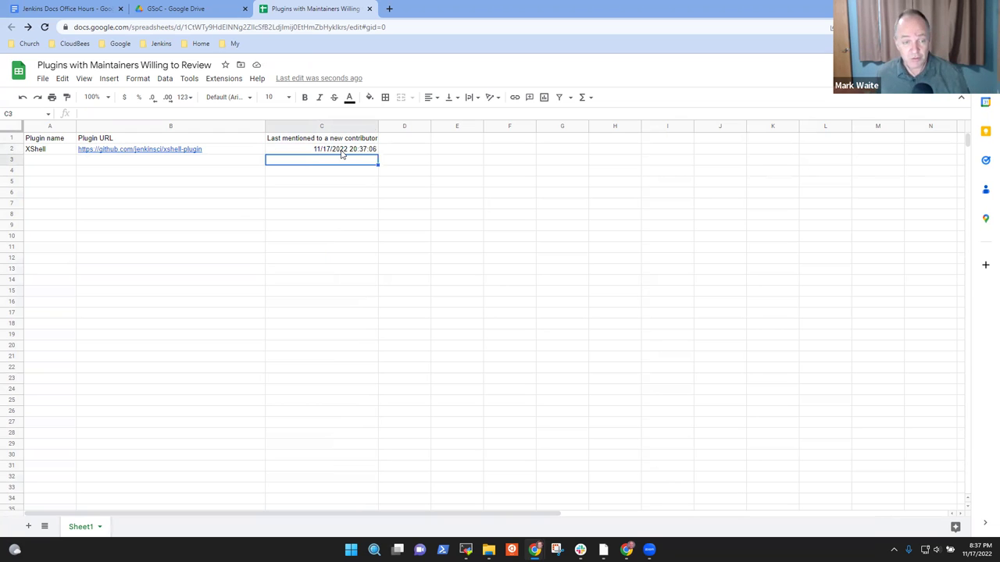
pyautogui.click(341, 151)
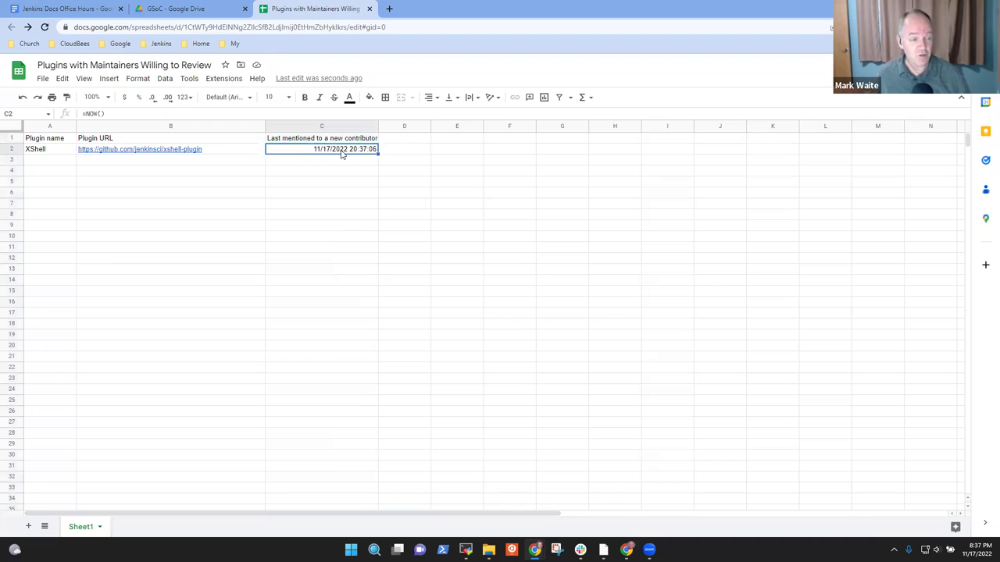
pyautogui.press('Down')
pyautogui.press('Left')
pyautogui.press('Left')
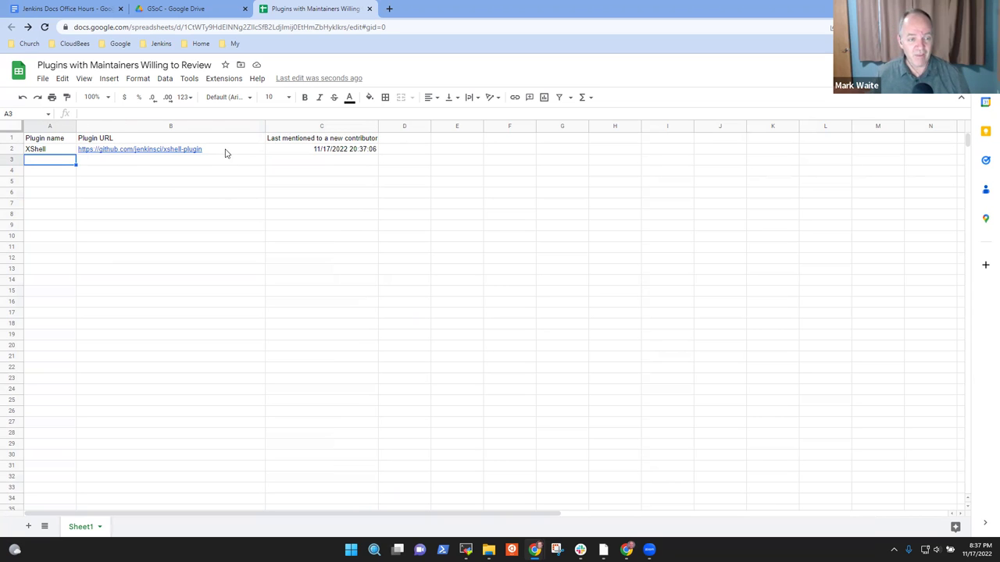
# Step: Type 'Use the steps in the Improve a Plugin tutorial to submit pull requests' into E1
pyautogui.click(456, 141)
pyautogui.write('Use tg')
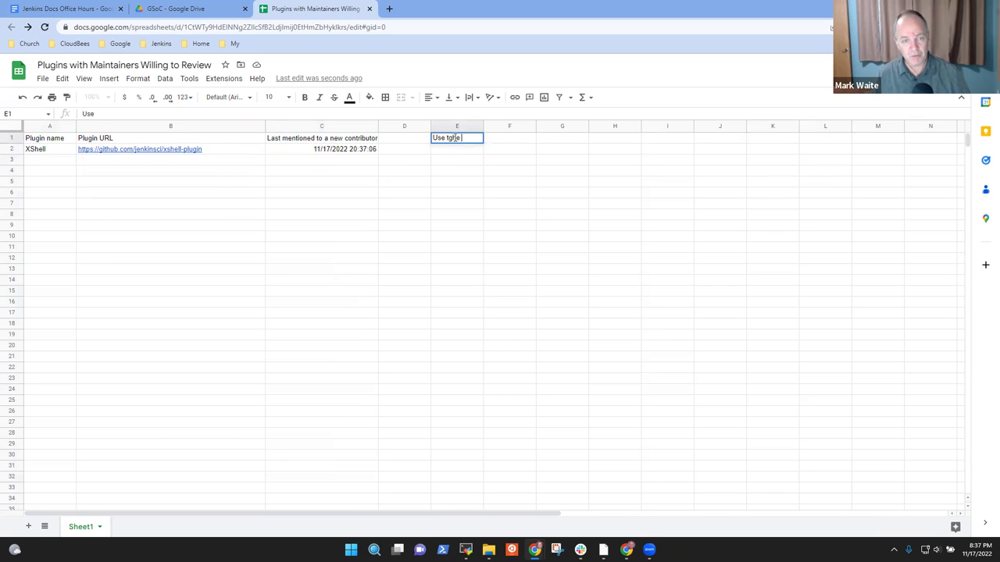
pyautogui.press('BackSpace')
pyautogui.write('he steps in the Improve a Plugin tutorial.')
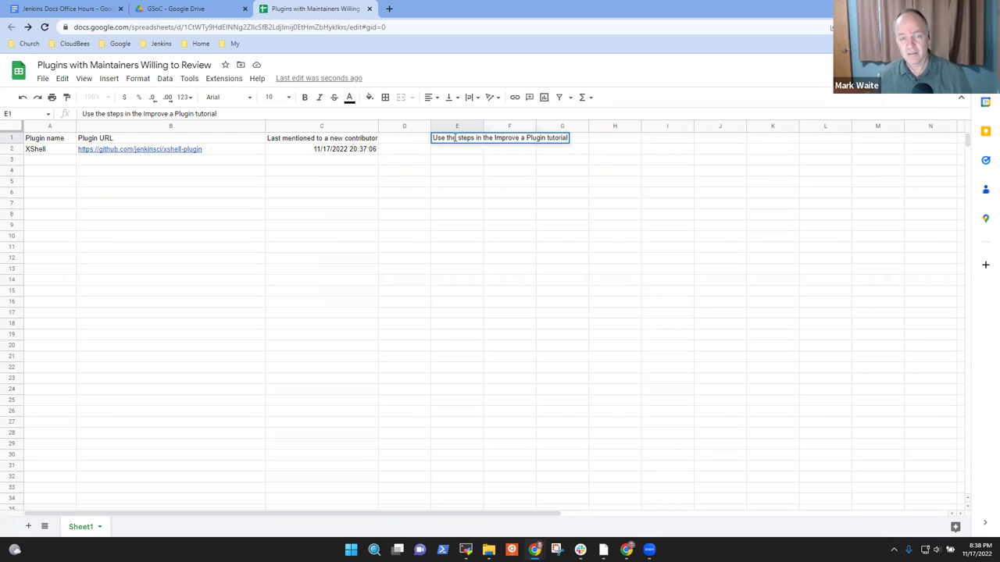
pyautogui.write('to submit pull requests')
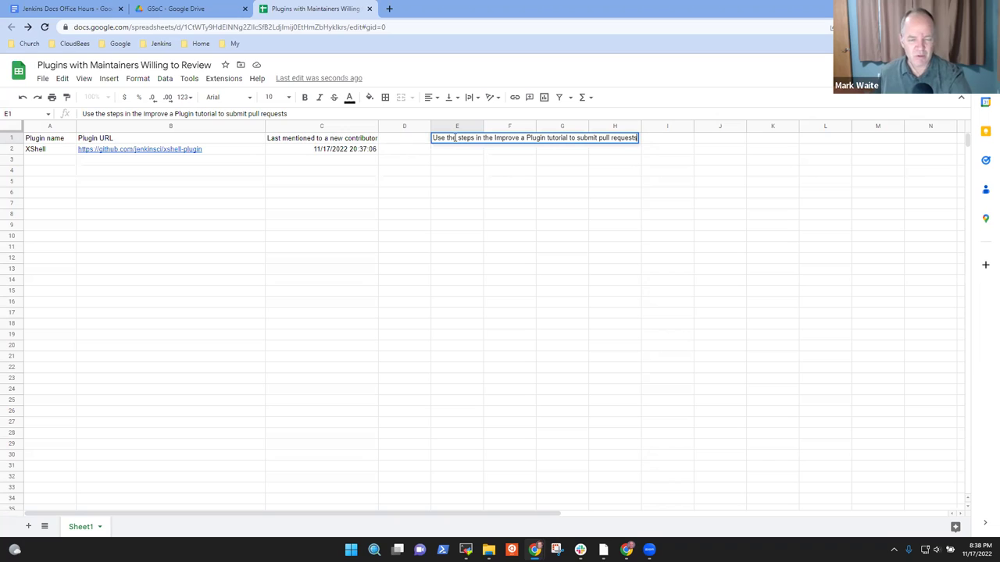
pyautogui.press('Return')
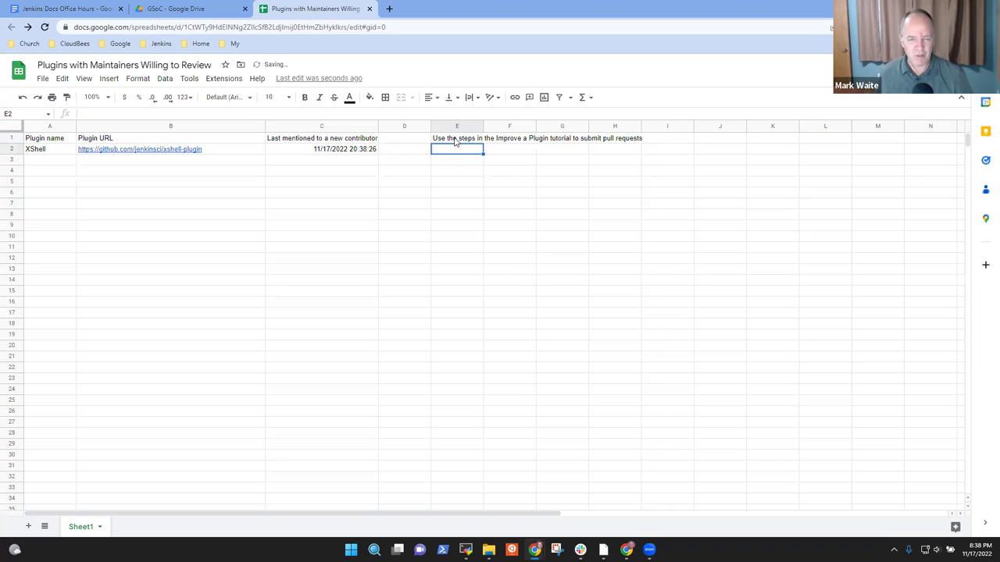
# Step: Move the selection back to the XShell plugin name cell
pyautogui.click(455, 142)
pyautogui.press('Left')
pyautogui.press('Left')
pyautogui.press('Left')
pyautogui.press('Left')
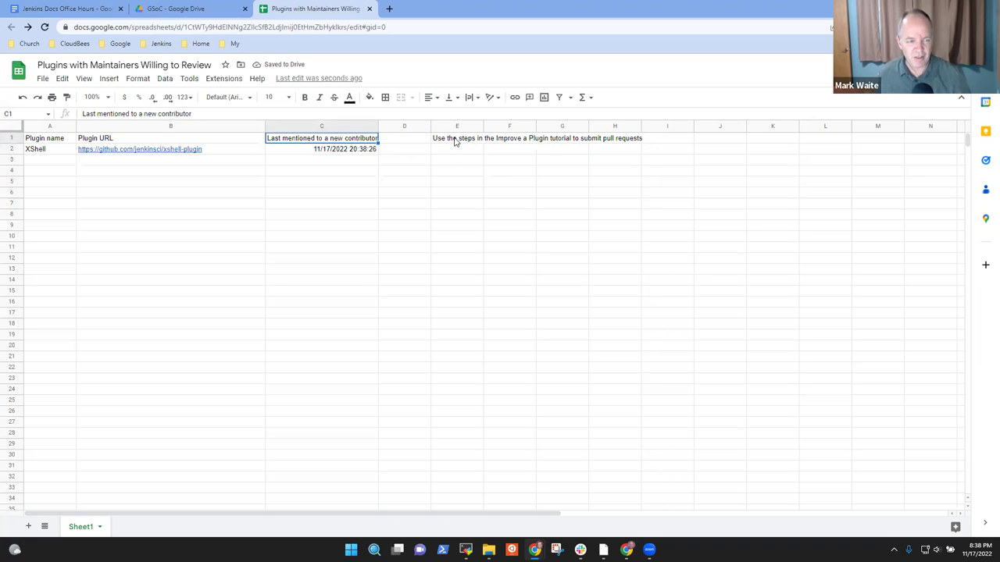
pyautogui.press('Down')
pyautogui.press('Right')
pyautogui.press('Left')
pyautogui.press('Right')
pyautogui.press('Left')
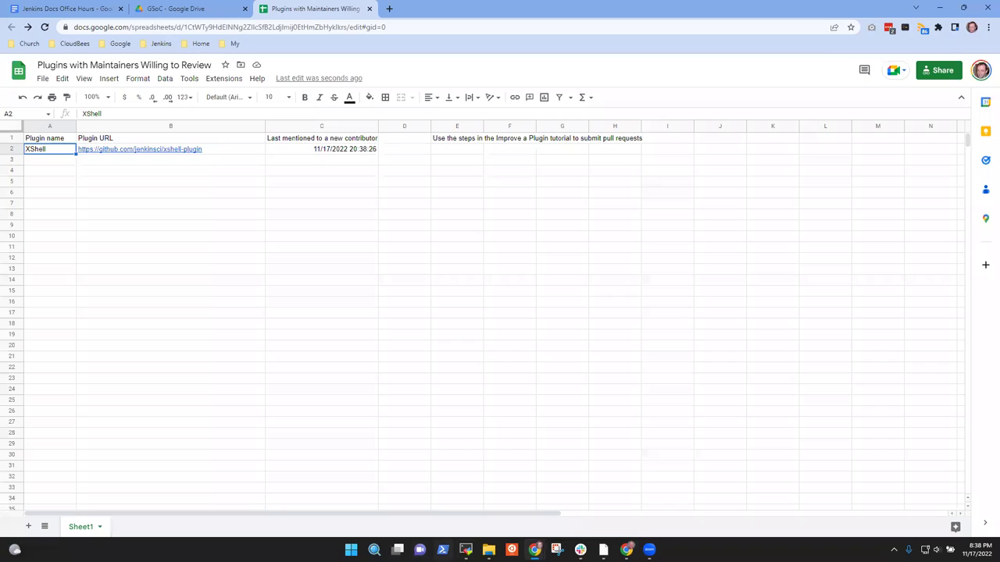
# Step: In the repo*perm* folder, git grep -l for files naming the maintainer's account
pyautogui.click(466, 549)
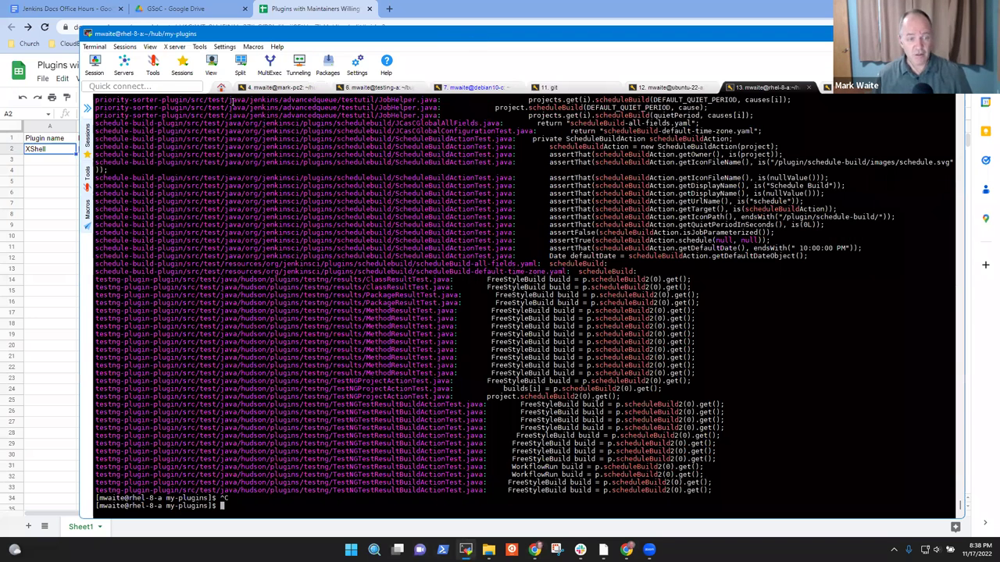
pyautogui.write('cdx')
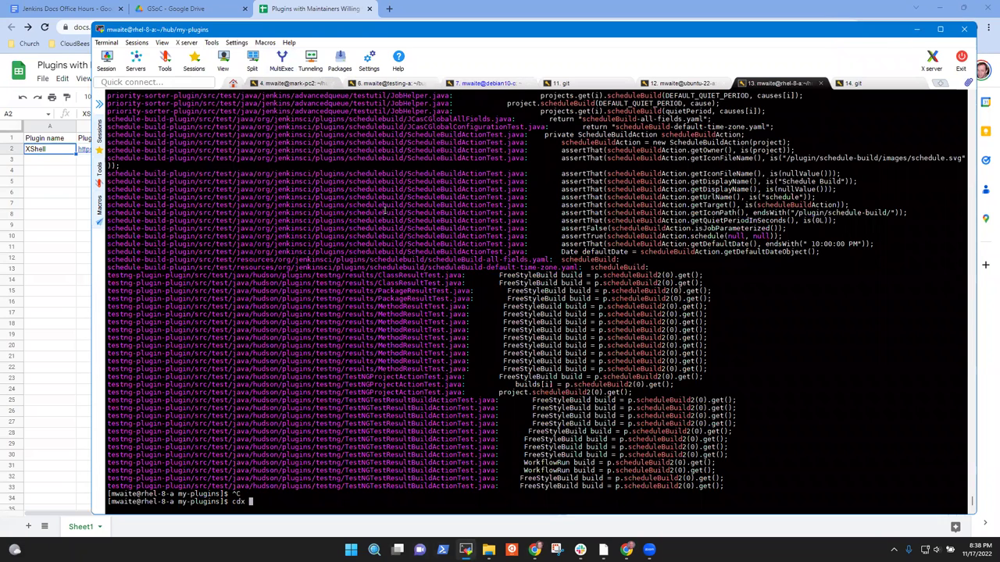
pyautogui.press('BackSpace')
pyautogui.write('my-plugins]$ cd ~/hub/*/repo*perm*')
pyautogui.press('Return')
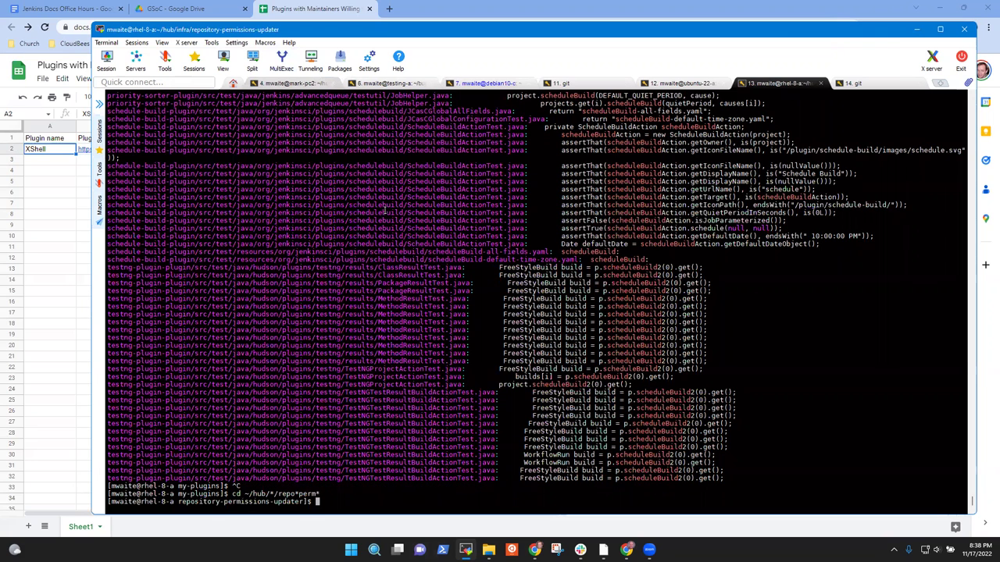
pyautogui.write('git grep -')
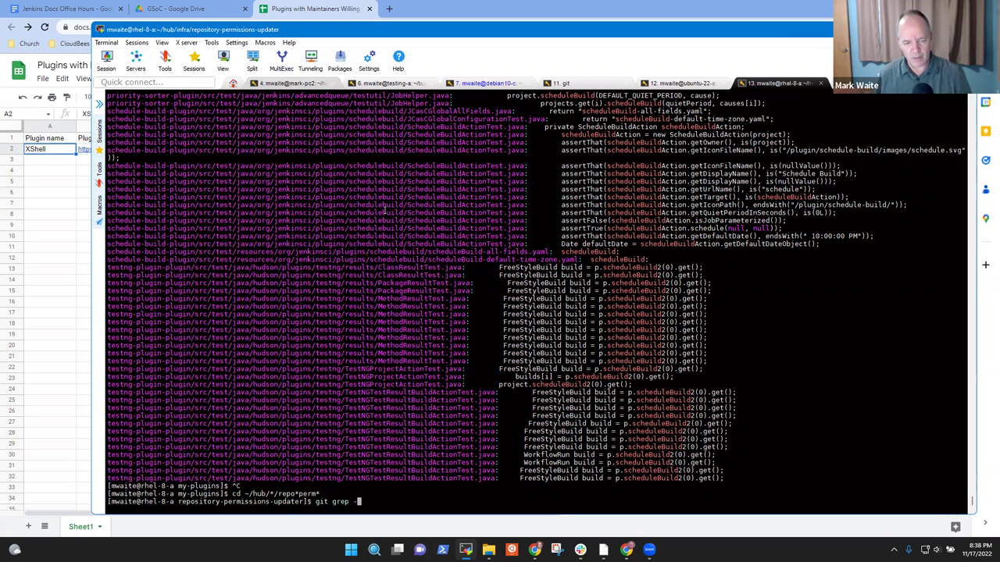
pyautogui.write('l markewaite')
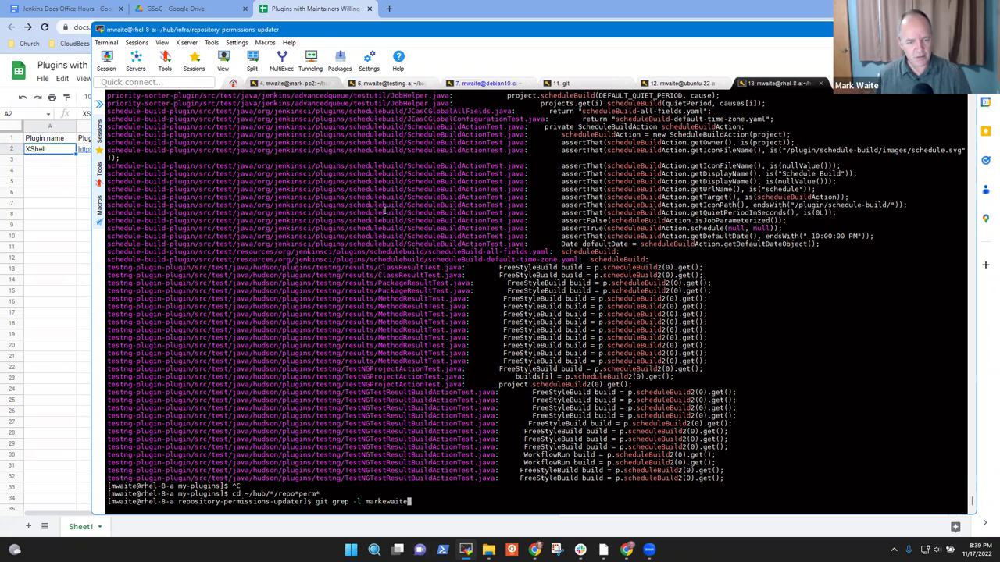
pyautogui.press('Return')
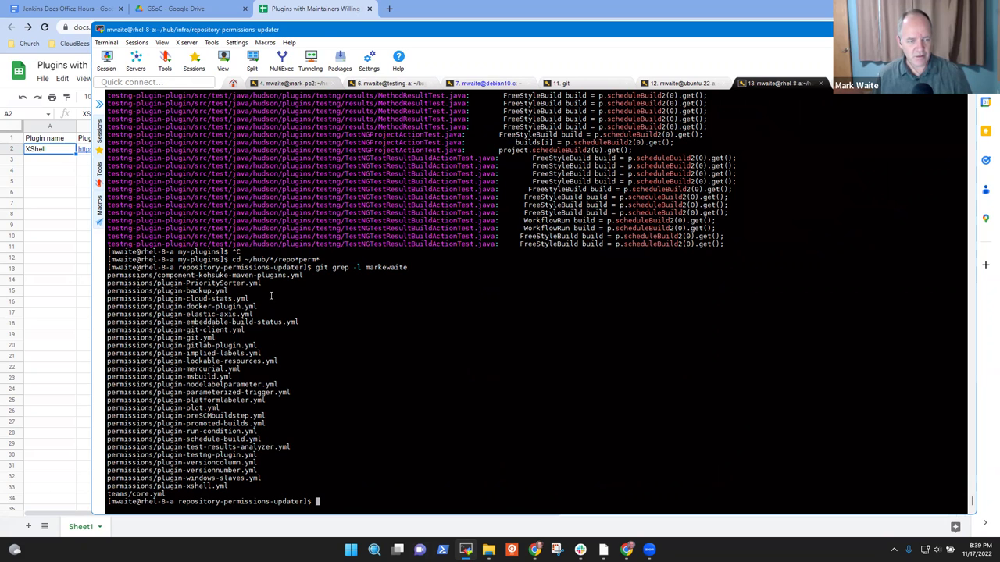
pyautogui.press('Up')
pyautogui.write("| sed 's")
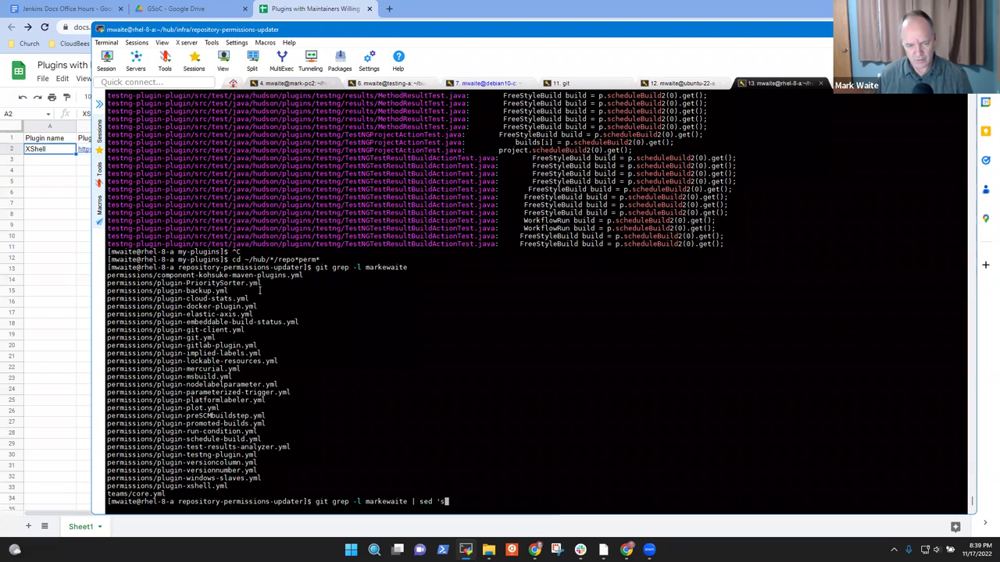
pyautogui.press('BackSpace')
pyautogui.write('s,')
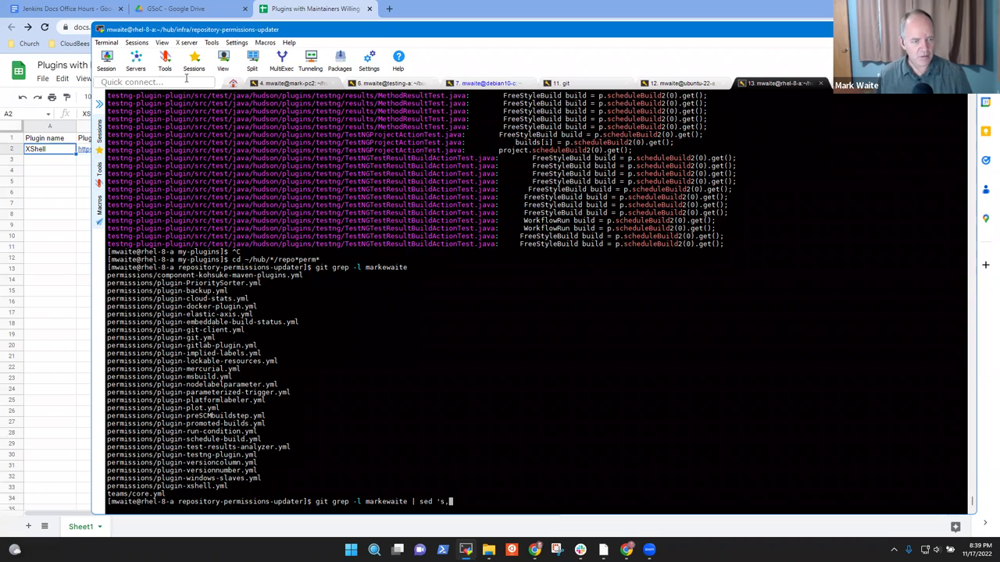
pyautogui.moveTo(109, 276); pyautogui.dragTo(160, 276)
pyautogui.middleClick(158, 275)
pyautogui.write(',')
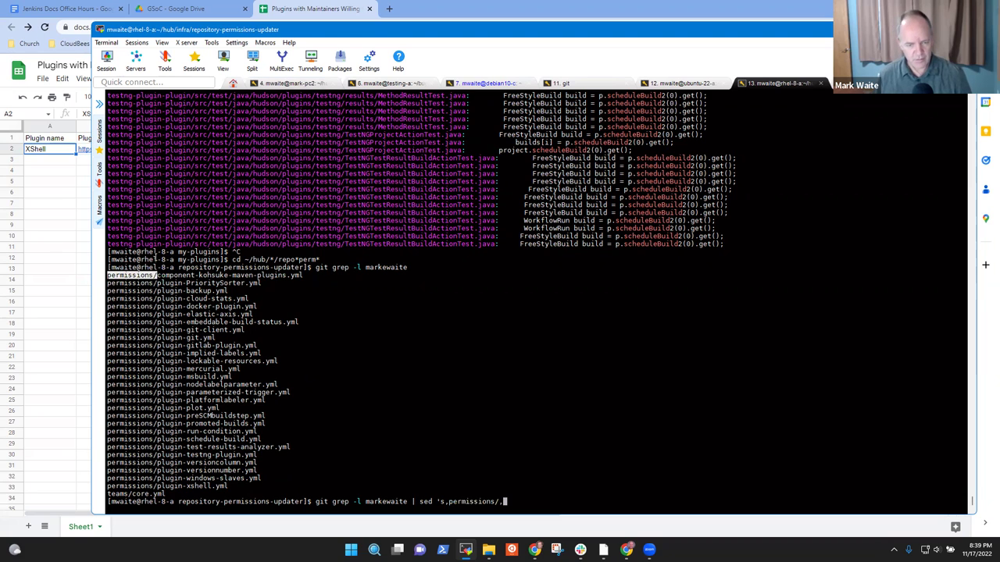
pyautogui.write('https')
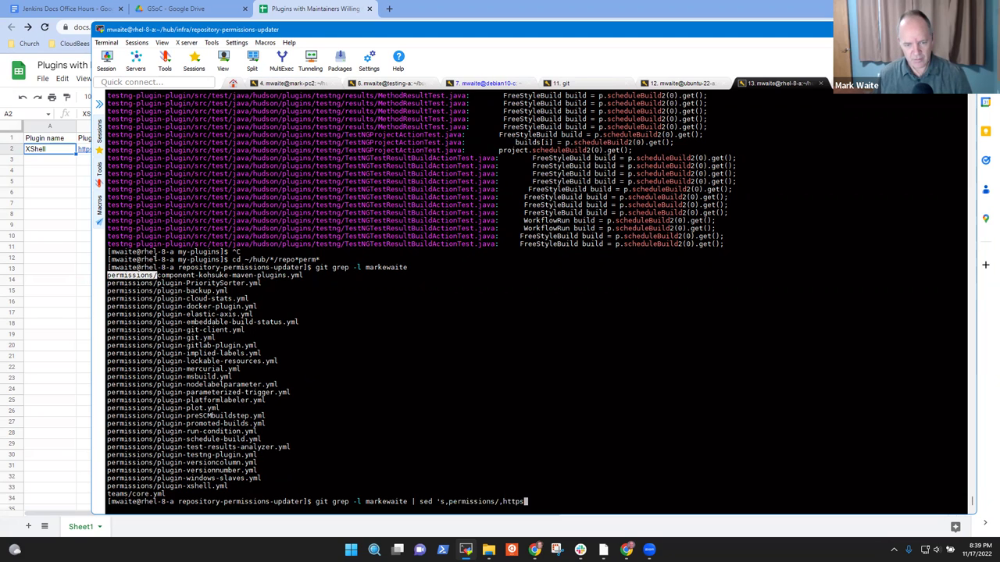
pyautogui.write('://gith')
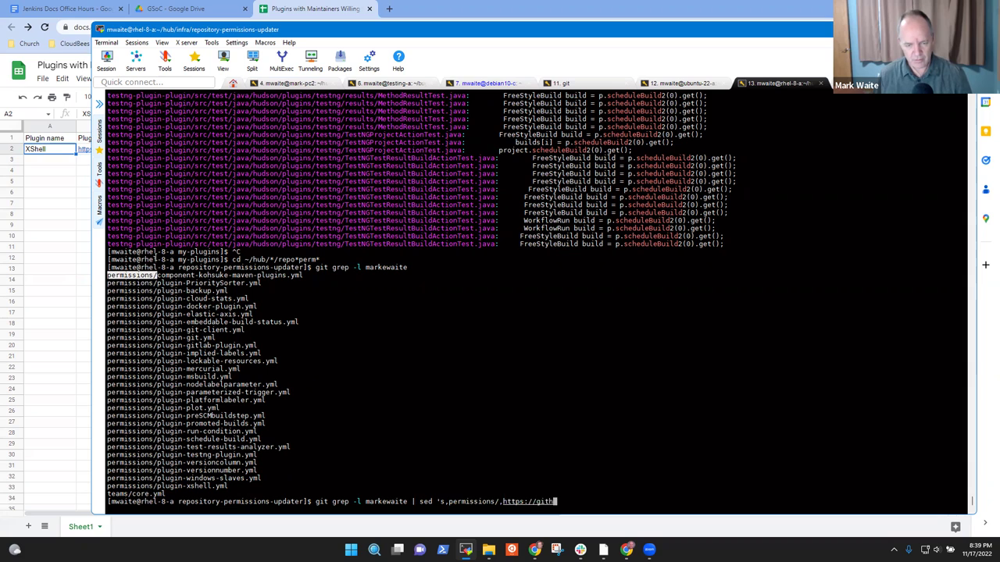
pyautogui.write('ub.com/jenkinsci/,g')
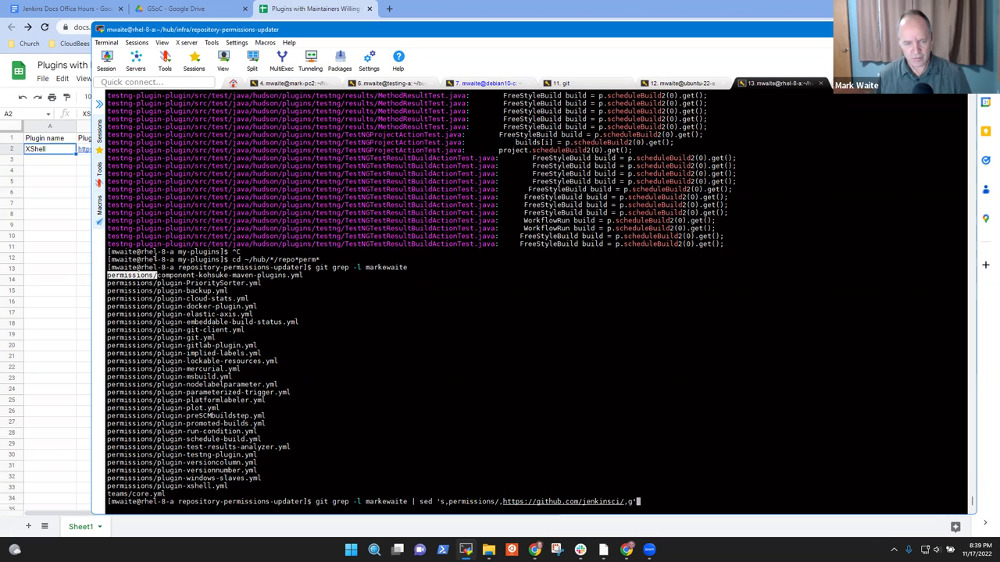
pyautogui.press('Return')
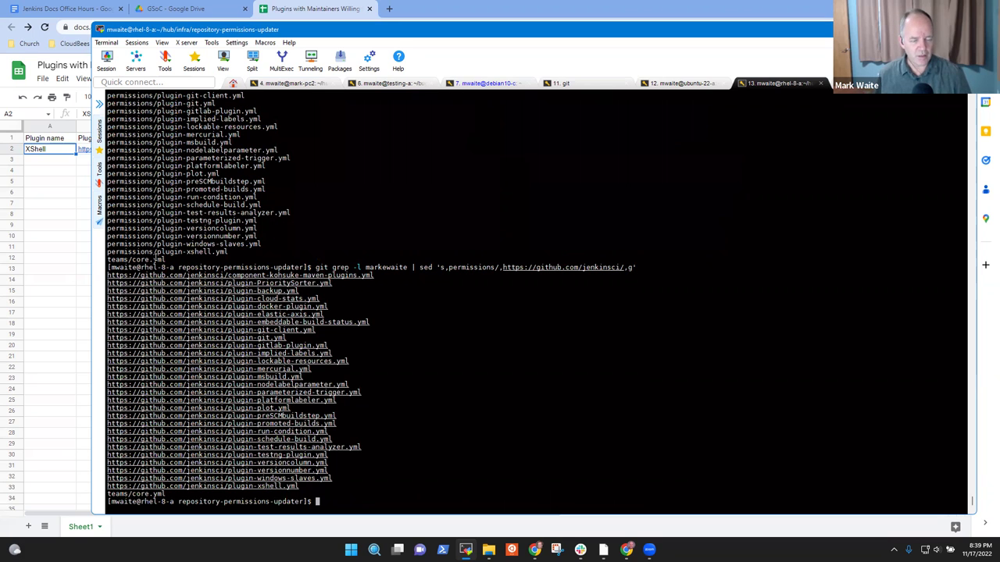
# Step: Rerun the URL command with | sed -s 's/.yml//g' appended to strip .yml
pyautogui.press('Up')
pyautogui.write('| sed =s')
pyautogui.press('BackSpace')
pyautogui.press('BackSpace')
pyautogui.write("-s '")
pyautogui.press('Return')
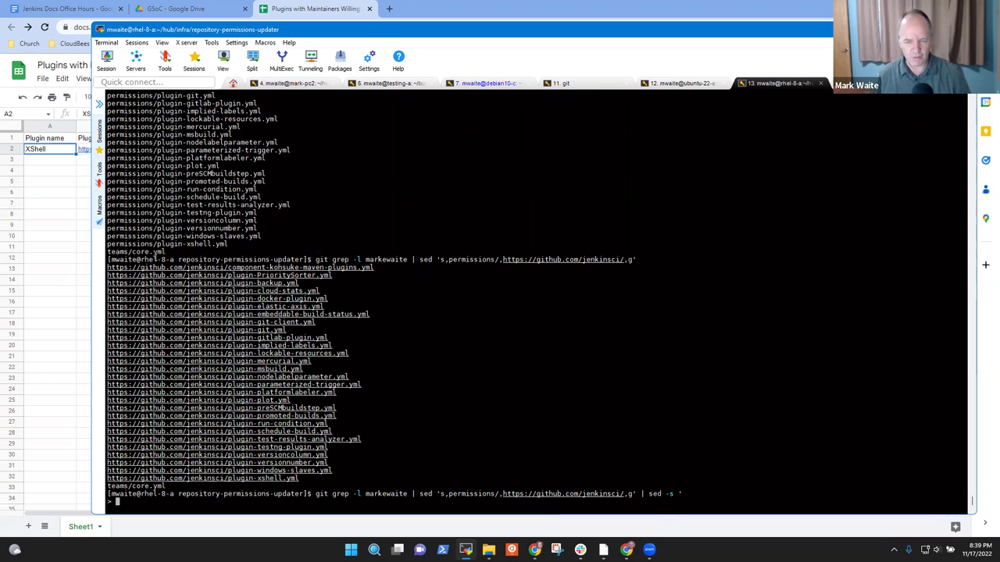
pyautogui.hotkey('ctrl', 'c')
pyautogui.press('Up')
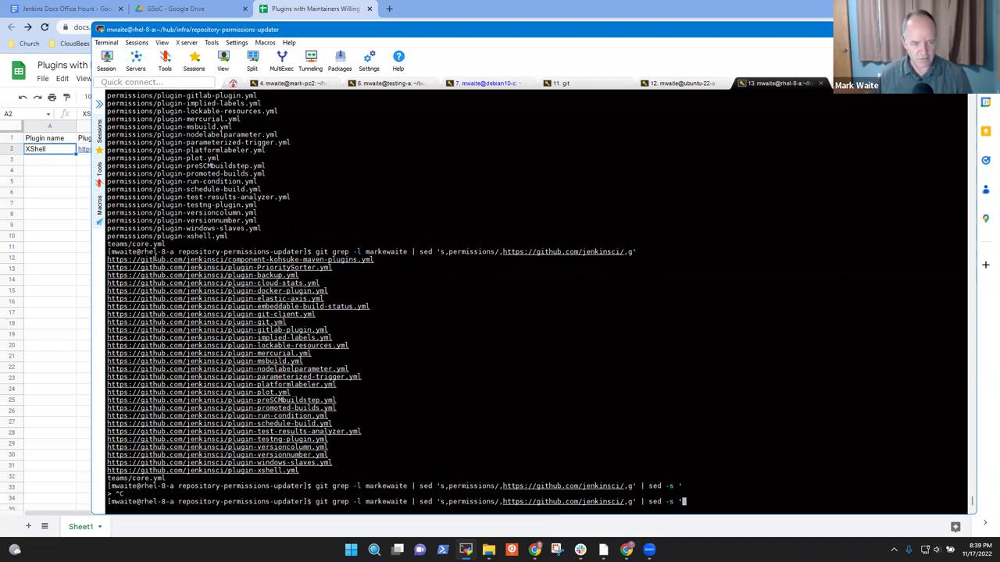
pyautogui.write('s')
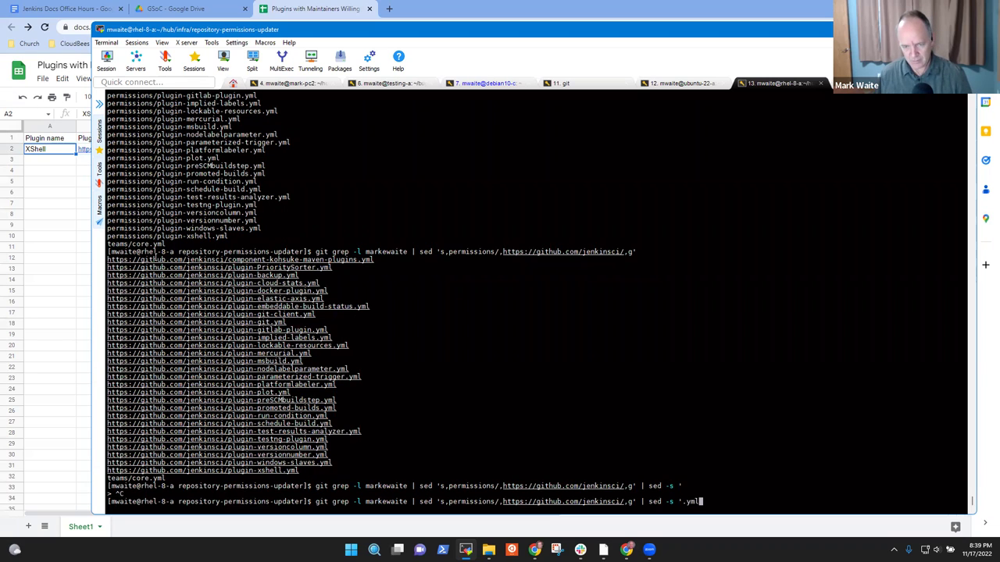
pyautogui.write('/.yml/.git')
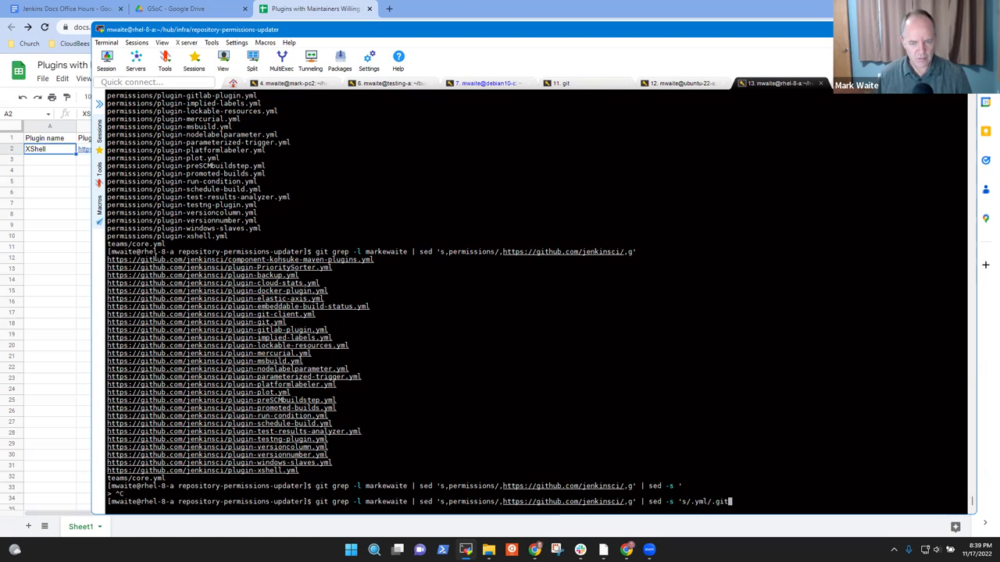
pyautogui.press('BackSpace')
pyautogui.press('BackSpace')
pyautogui.press('BackSpace')
pyautogui.write("g'")
pyautogui.press('BackSpace')
pyautogui.write("g'")
pyautogui.press('Return')
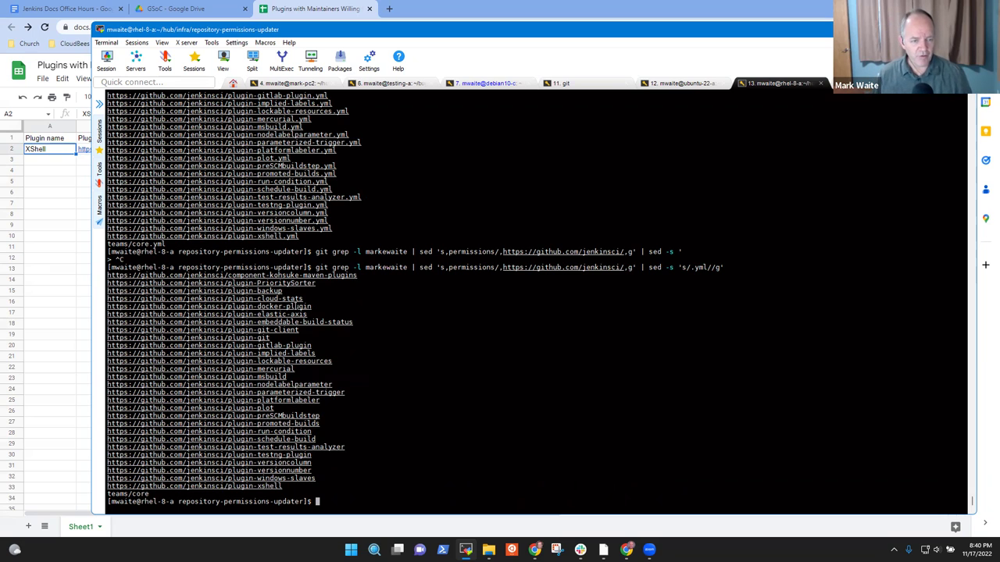
# Step: Select the plugin-cloud-stats URL line and switch back to the spreadsheet
pyautogui.doubleClick(283, 298)
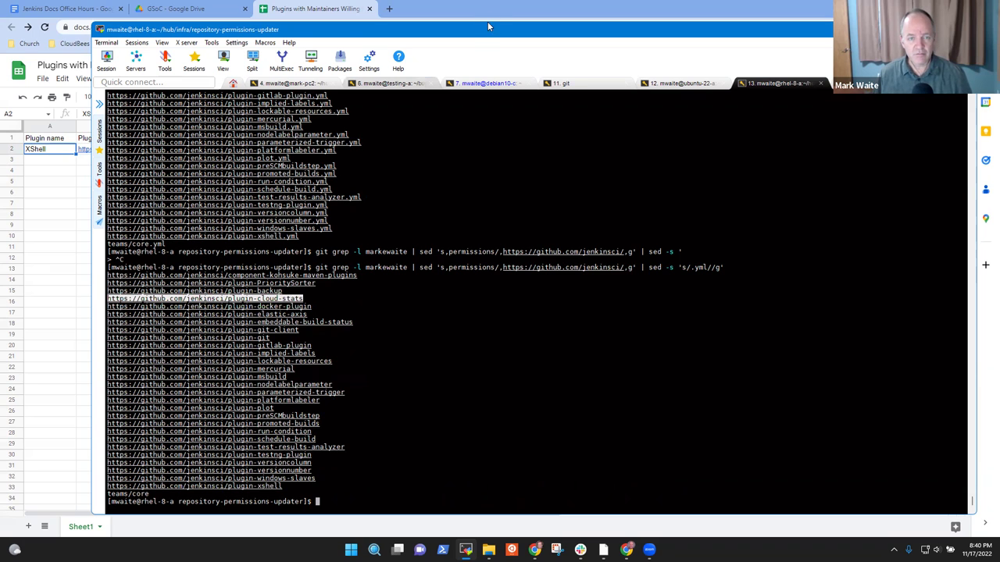
pyautogui.moveTo(504, 37); pyautogui.dragTo(504, 37)
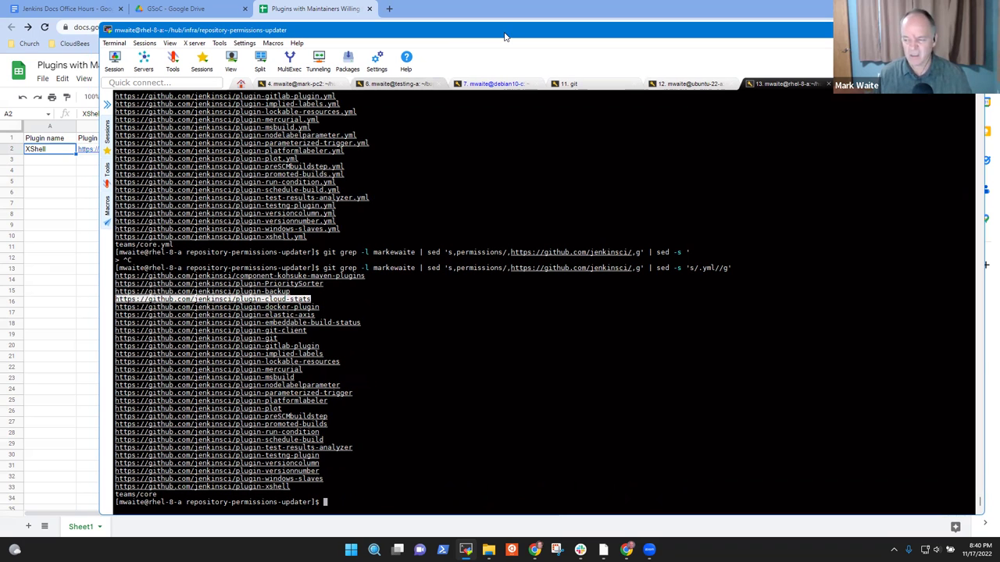
pyautogui.hotkey('alt', 'Tab')
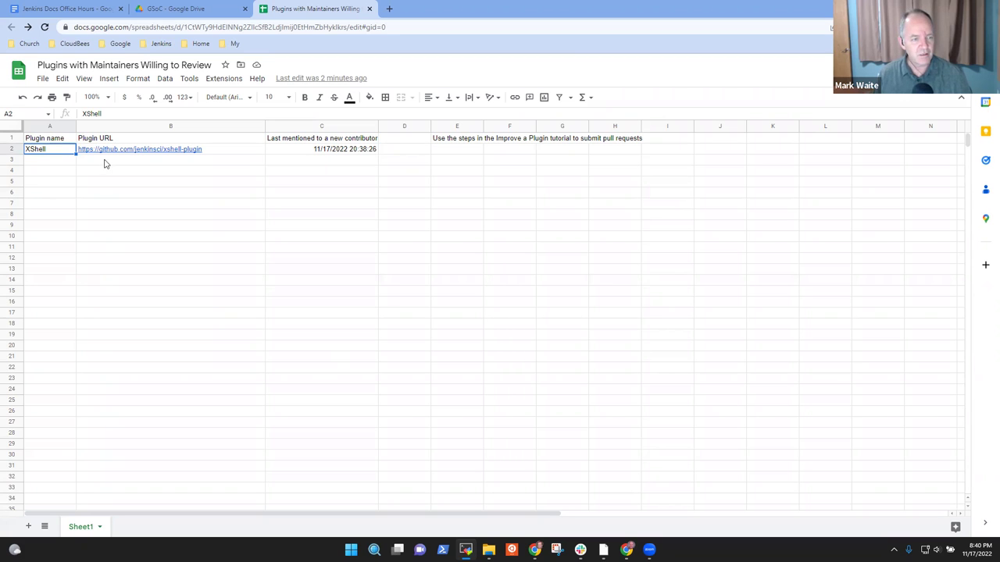
# Step: Paste the copied plugin URLs into column B starting at B3
pyautogui.click(105, 165)
pyautogui.hotkey('ctrl', 'v')
pyautogui.press('Up')
pyautogui.press('Down')
pyautogui.press('Down')
pyautogui.press('Up')
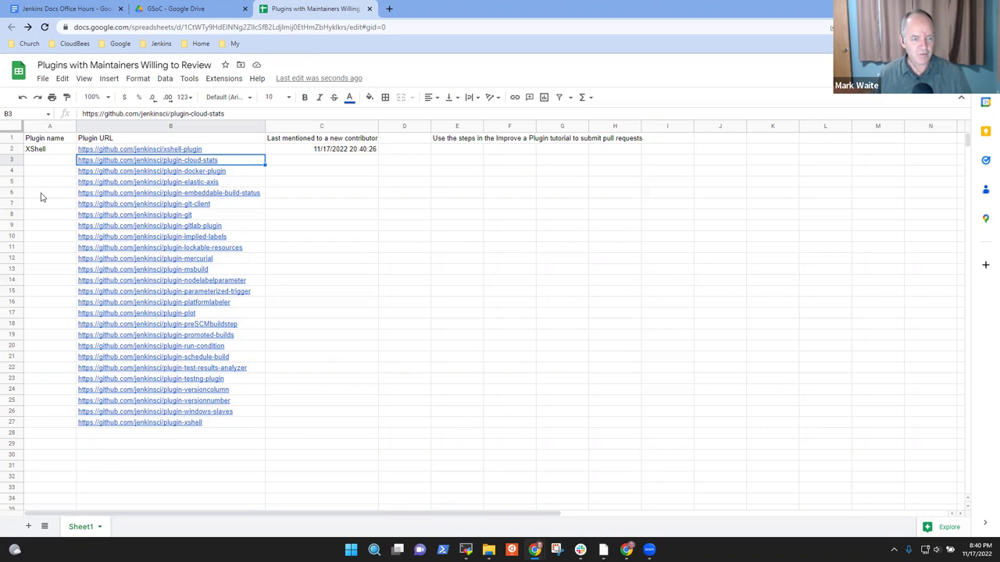
# Step: Delete rows 5 through 8 from the URL list
pyautogui.click(16, 182)
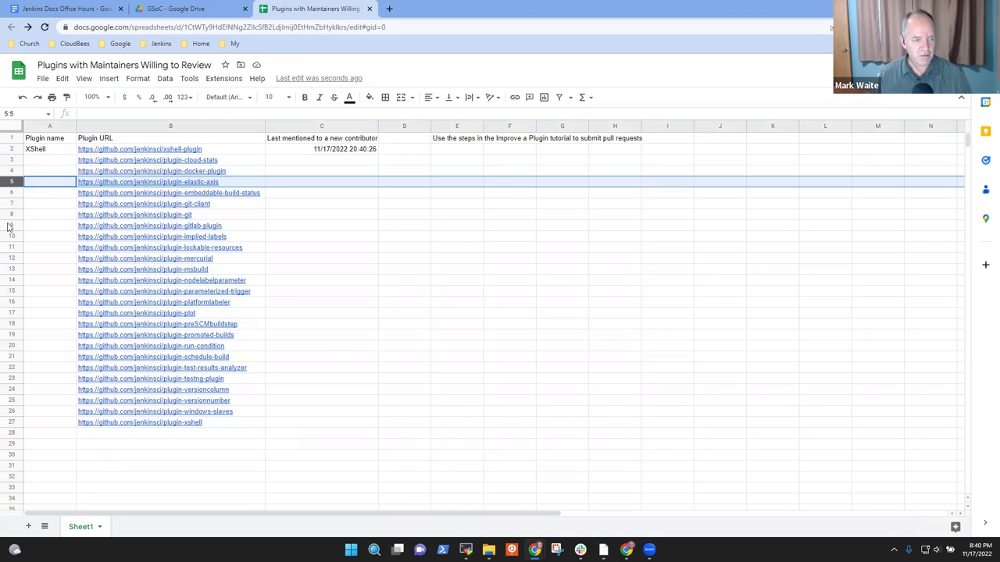
pyautogui.keyDown('shift'); pyautogui.click(11, 216); pyautogui.keyUp('shift')
pyautogui.rightClick(10, 214)
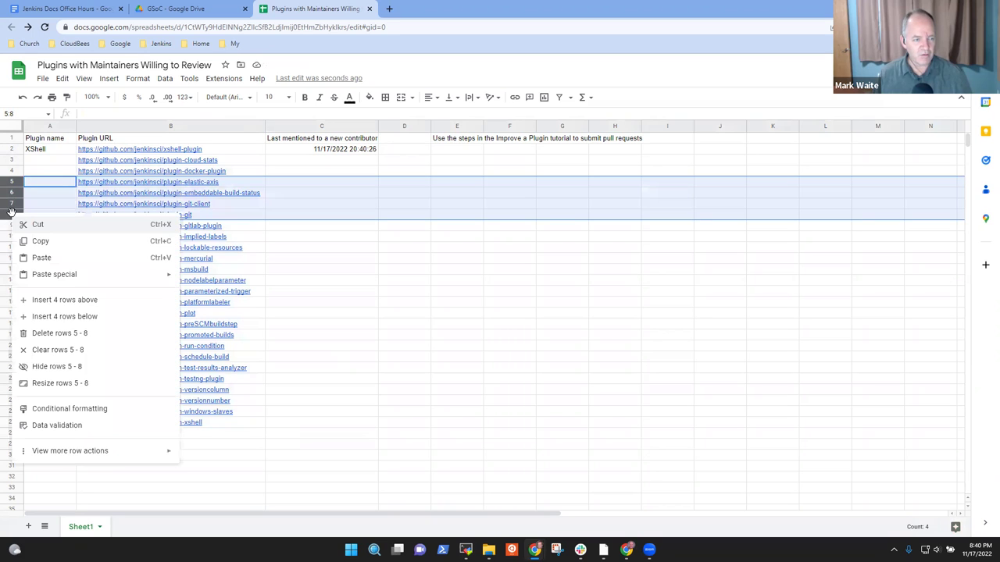
pyautogui.click(58, 333)
pyautogui.click(334, 226)
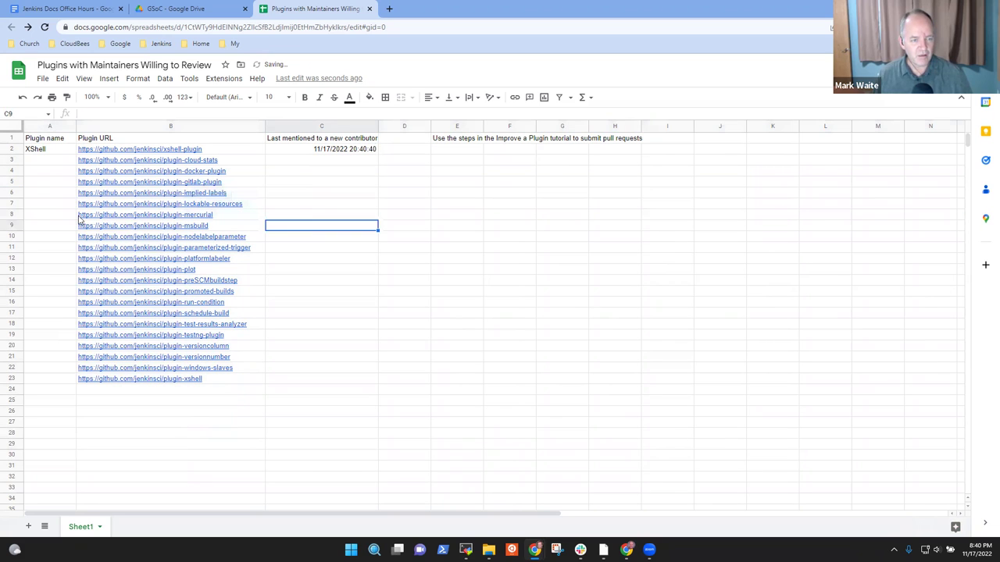
# Step: Delete the mercurial, nodelabelparameter and platformlabeler plugin rows
pyautogui.rightClick(11, 214)
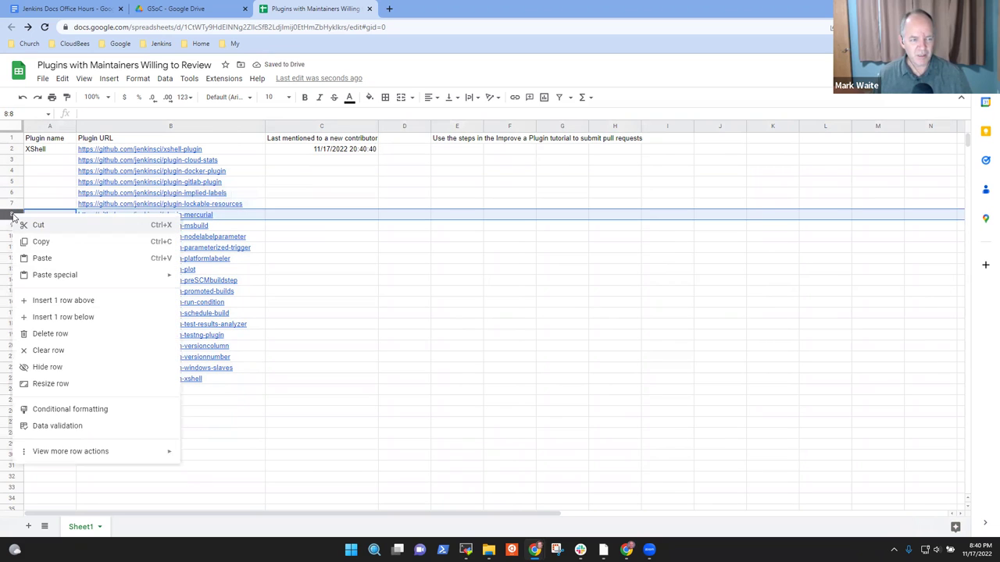
pyautogui.click(50, 333)
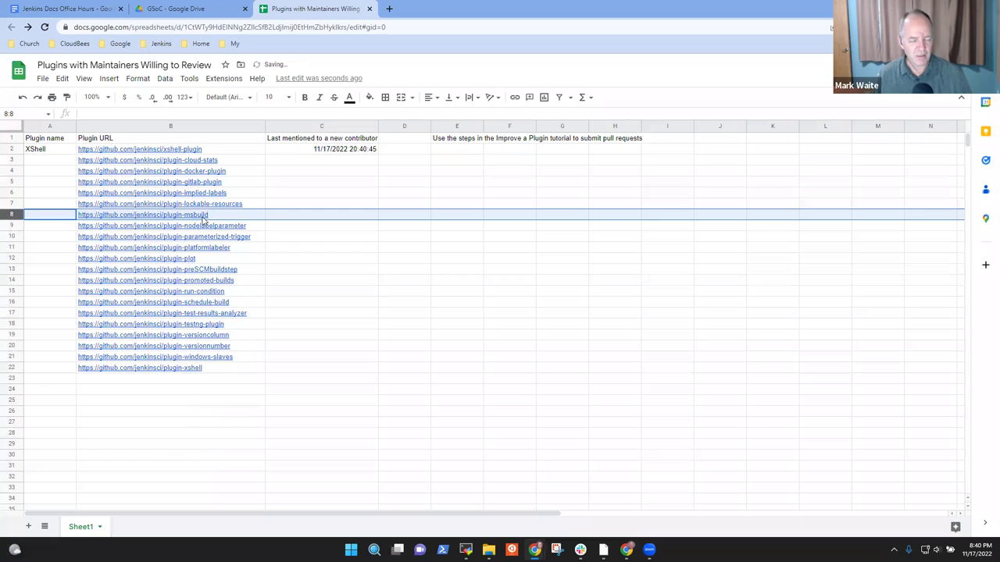
pyautogui.moveTo(185, 240)
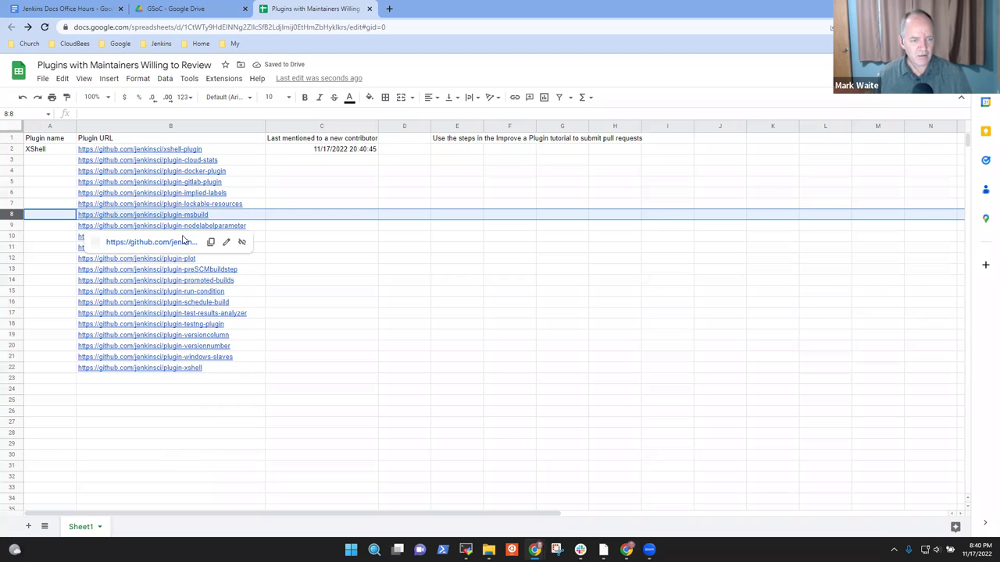
pyautogui.rightClick(10, 225)
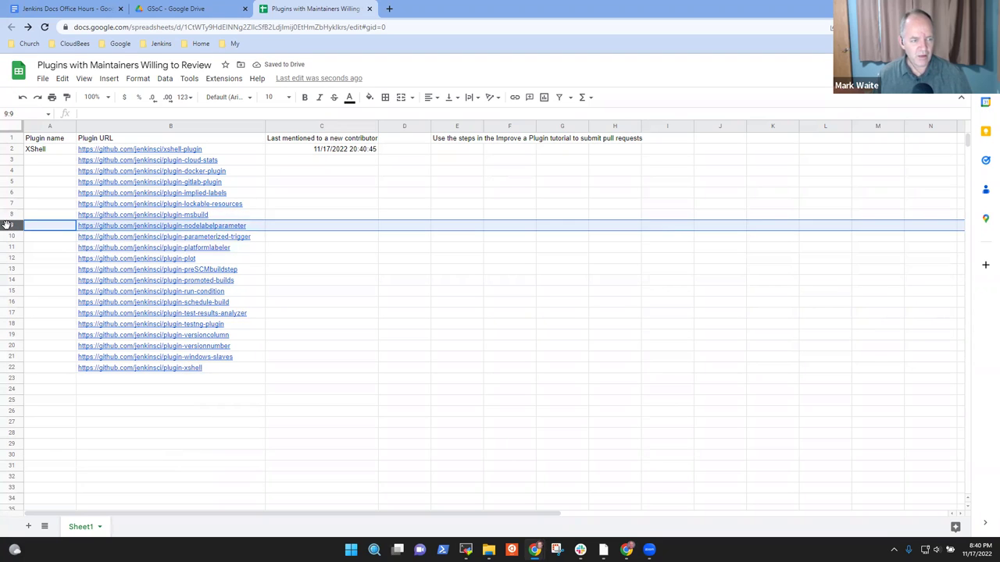
pyautogui.click(48, 346)
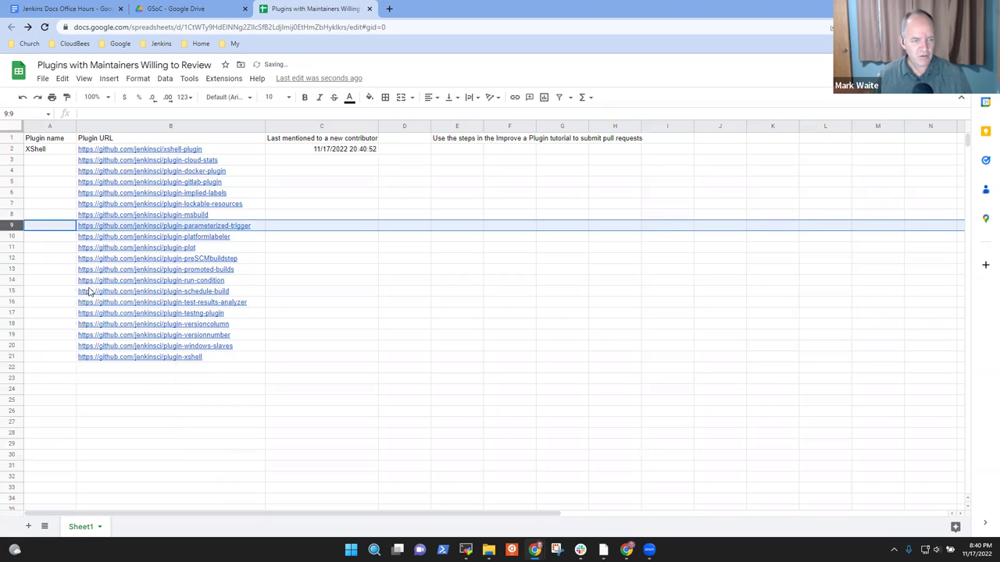
pyautogui.click(10, 236)
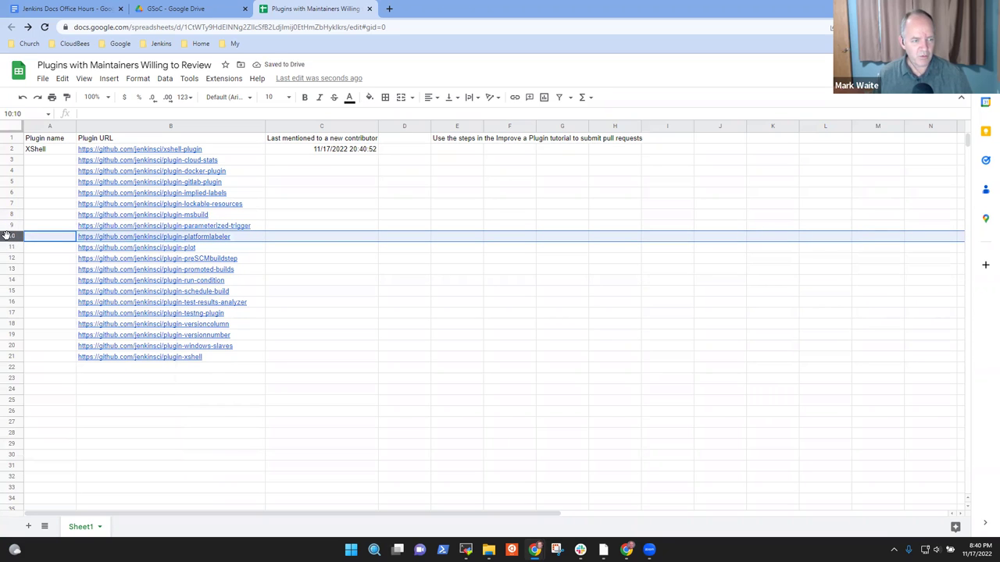
pyautogui.rightClick(11, 237)
pyautogui.click(57, 357)
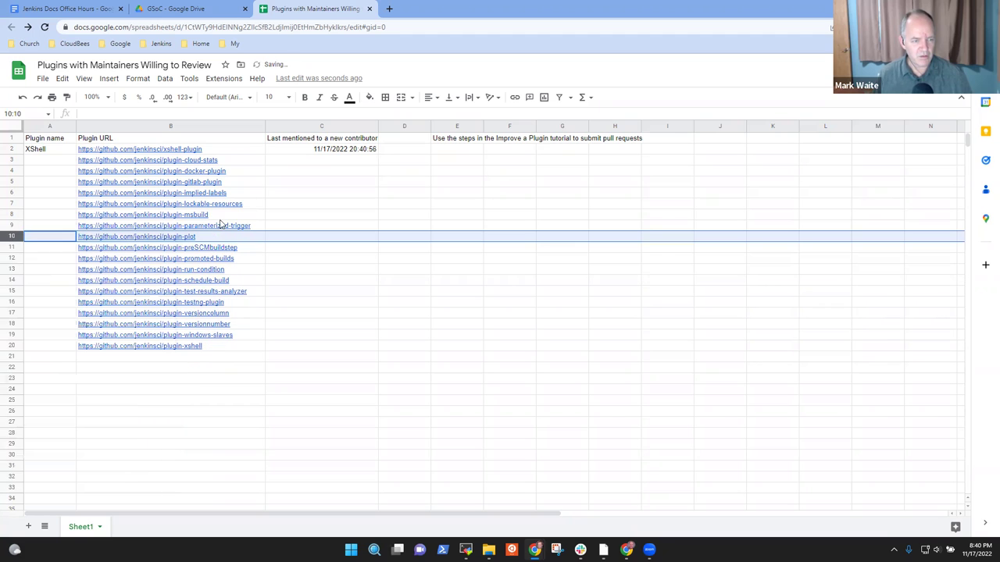
# Step: Delete the schedule-build and testng-plugin rows
pyautogui.moveTo(199, 241)
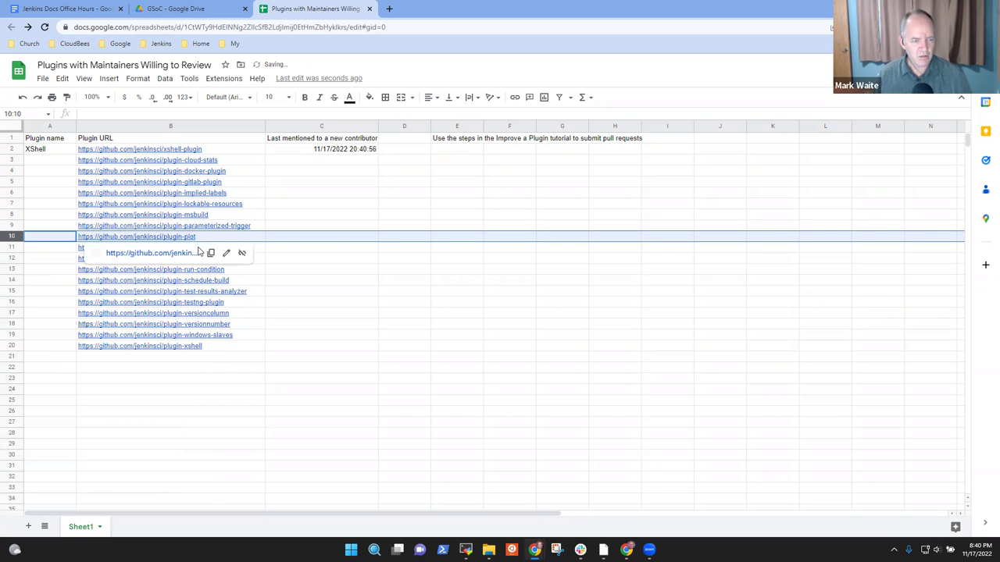
pyautogui.click(342, 263)
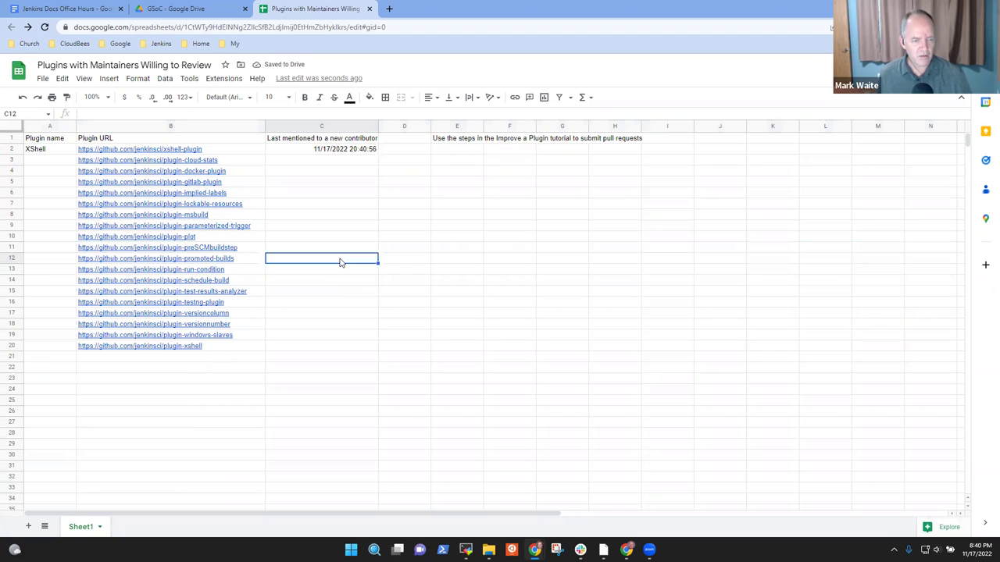
pyautogui.press('Down')
pyautogui.press('Down')
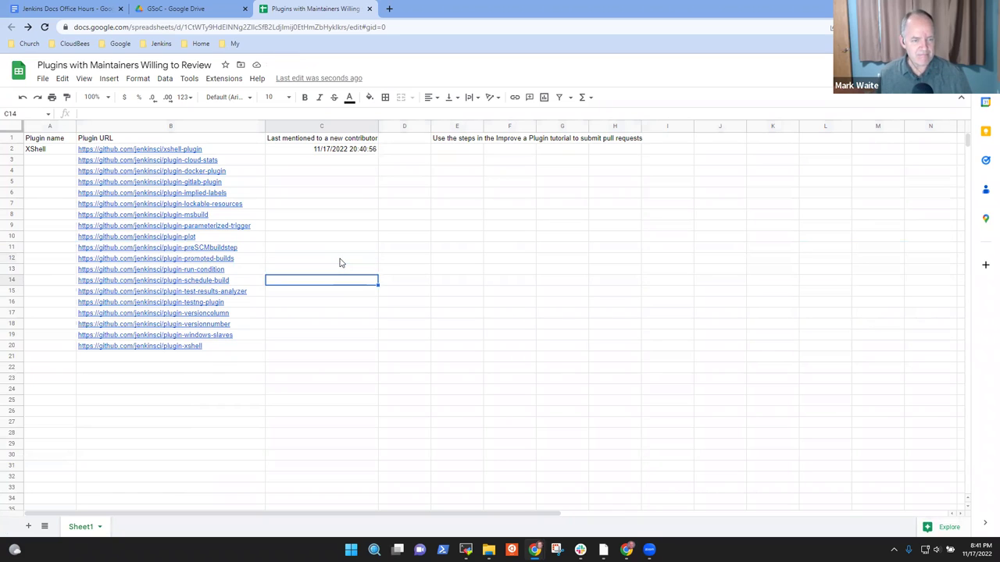
pyautogui.click(14, 280)
pyautogui.rightClick(15, 281)
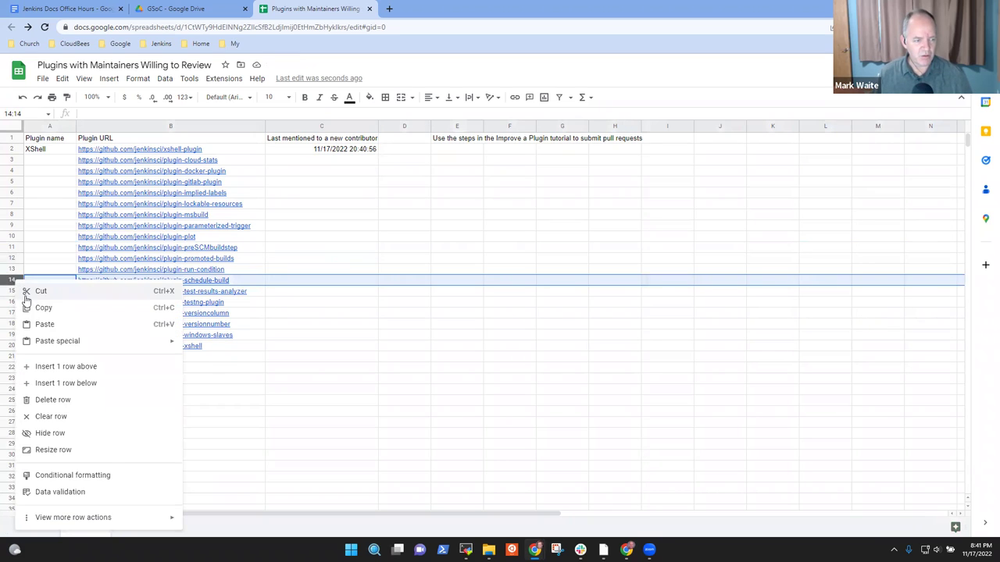
pyautogui.click(48, 400)
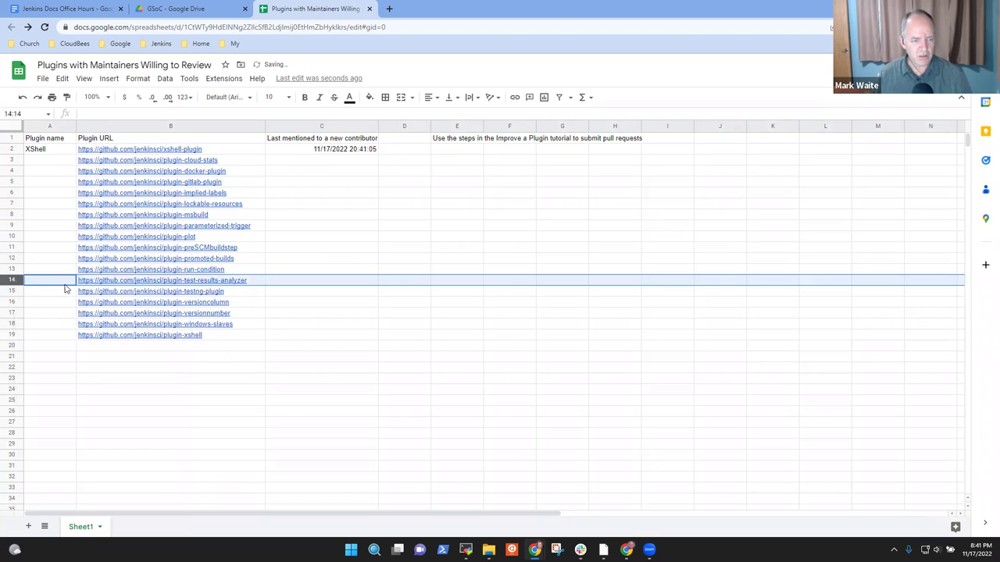
pyautogui.click(14, 290)
pyautogui.rightClick(16, 291)
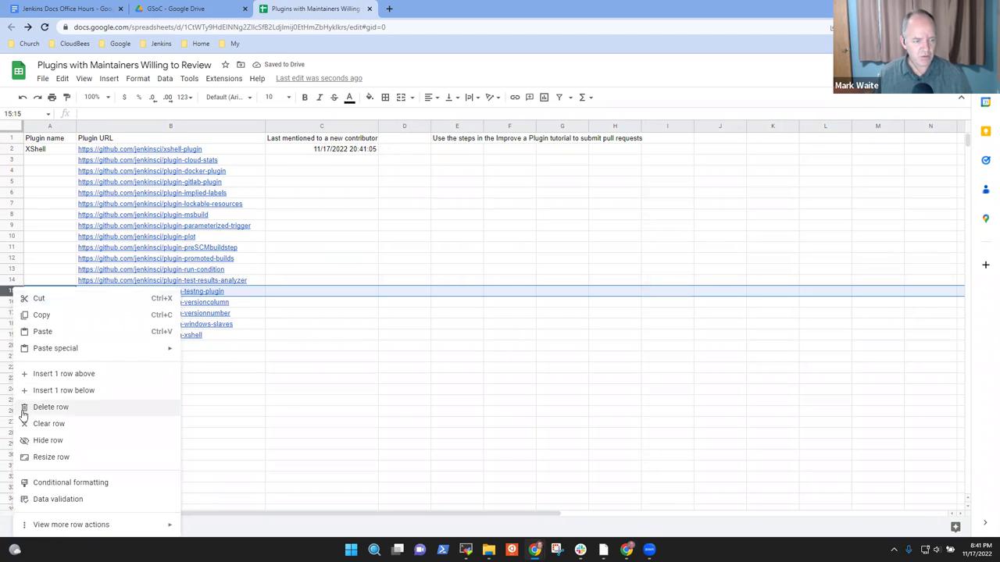
pyautogui.click(40, 407)
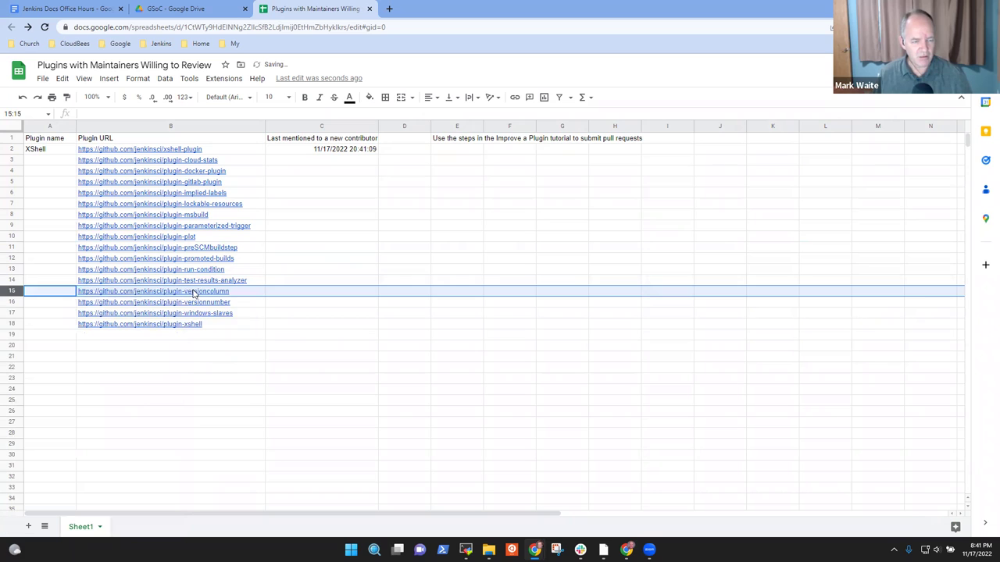
# Step: Delete the plugin-windows-slaves row near the end of the list
pyautogui.click(308, 304)
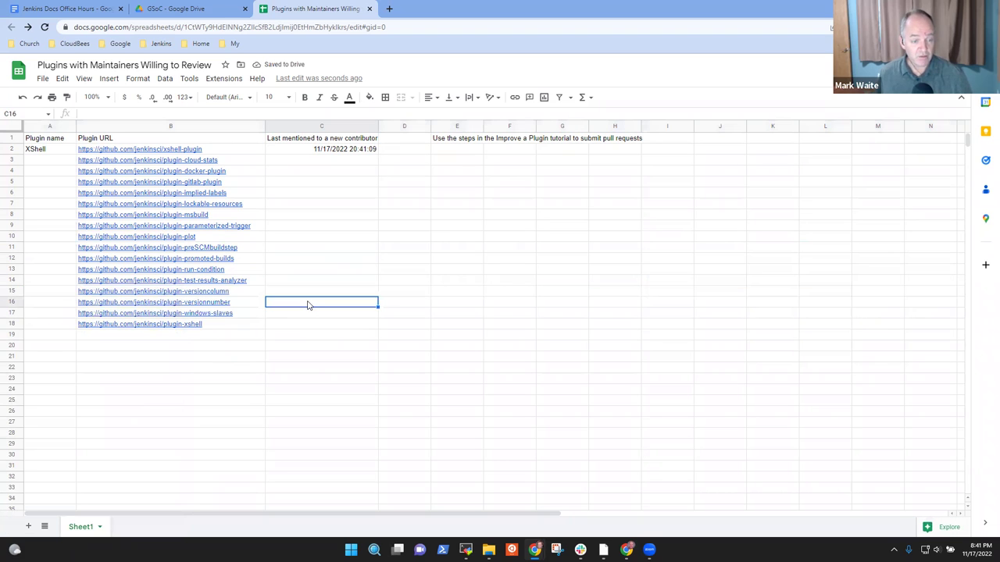
pyautogui.press('Down')
pyautogui.press('Down')
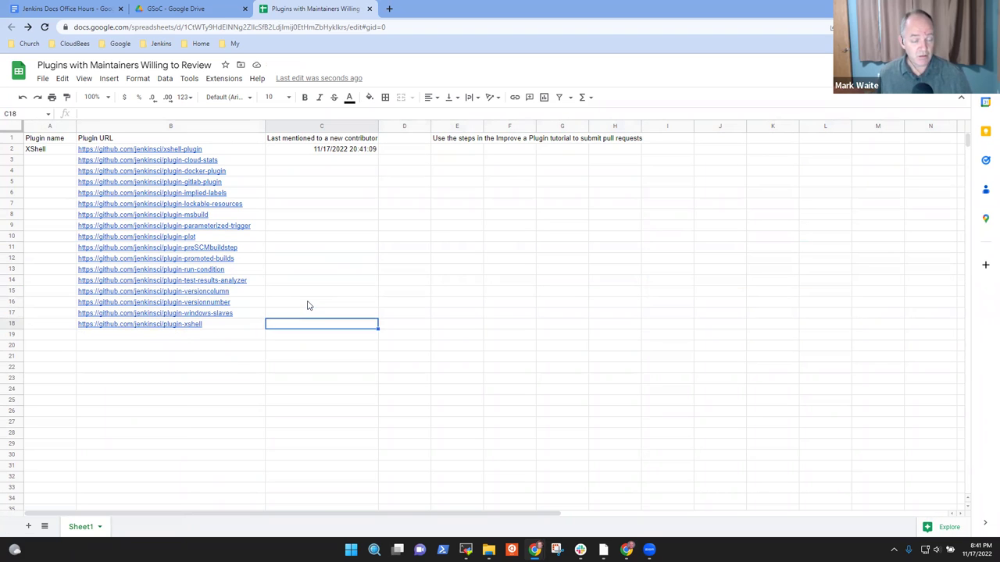
pyautogui.press('Left')
pyautogui.press('Left')
pyautogui.press('Up')
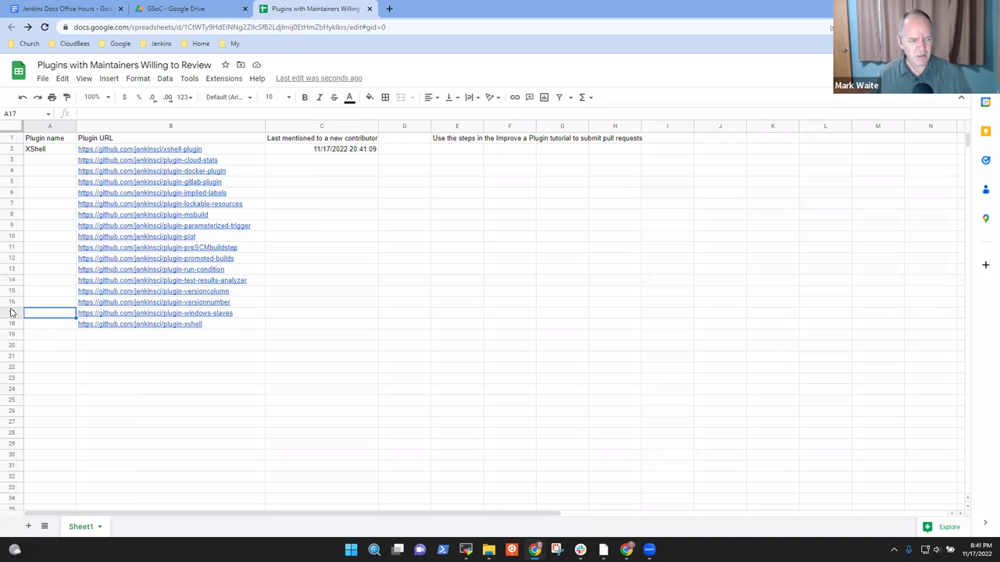
pyautogui.click(11, 312)
pyautogui.rightClick(11, 312)
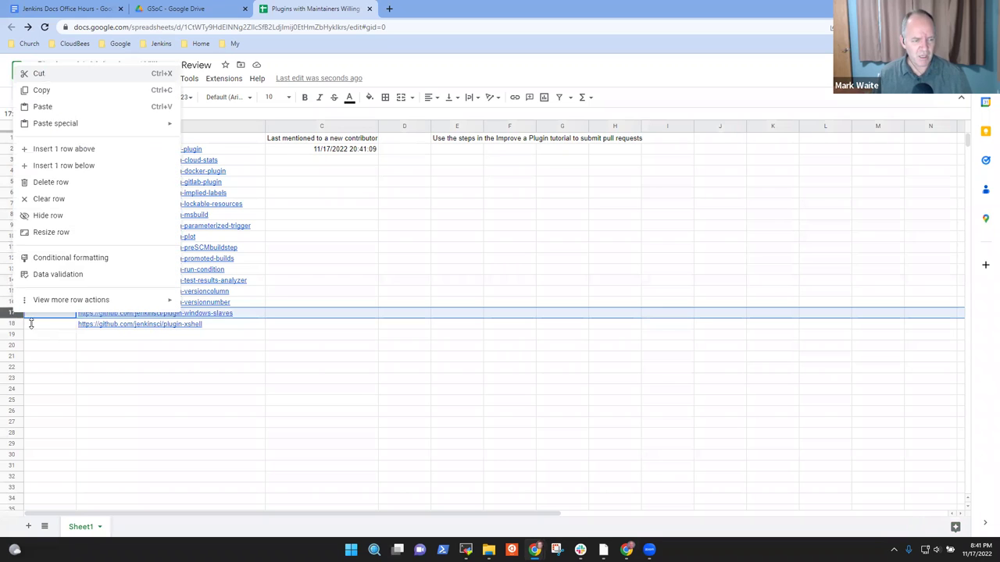
pyautogui.click(54, 182)
# Step: Undo an accidental column A deletion and delete the duplicate xshell row
pyautogui.hotkey('ctrl', 'c')
pyautogui.press('Escape')
pyautogui.press('Up')
pyautogui.press('Down')
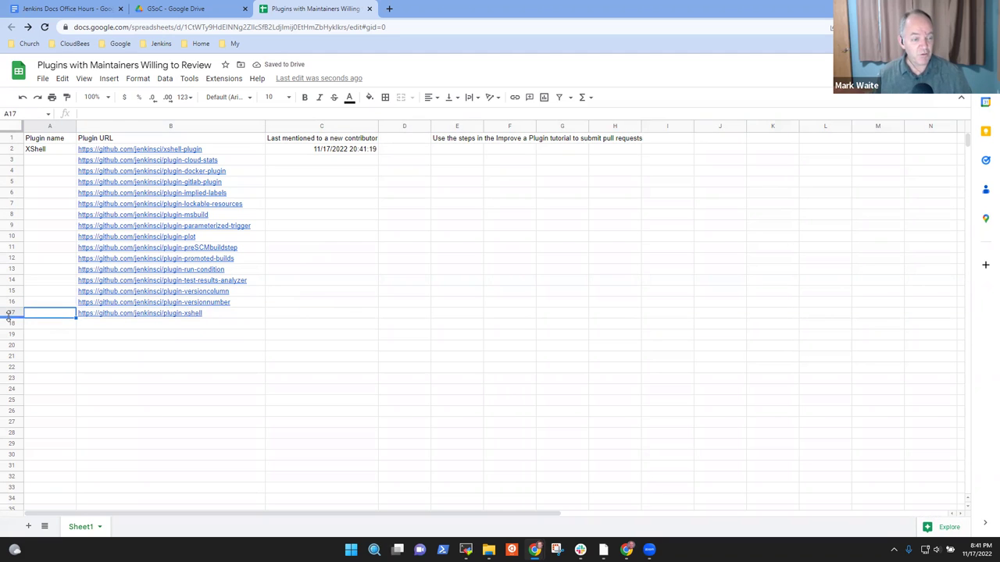
pyautogui.rightClick(10, 314)
pyautogui.click(49, 391)
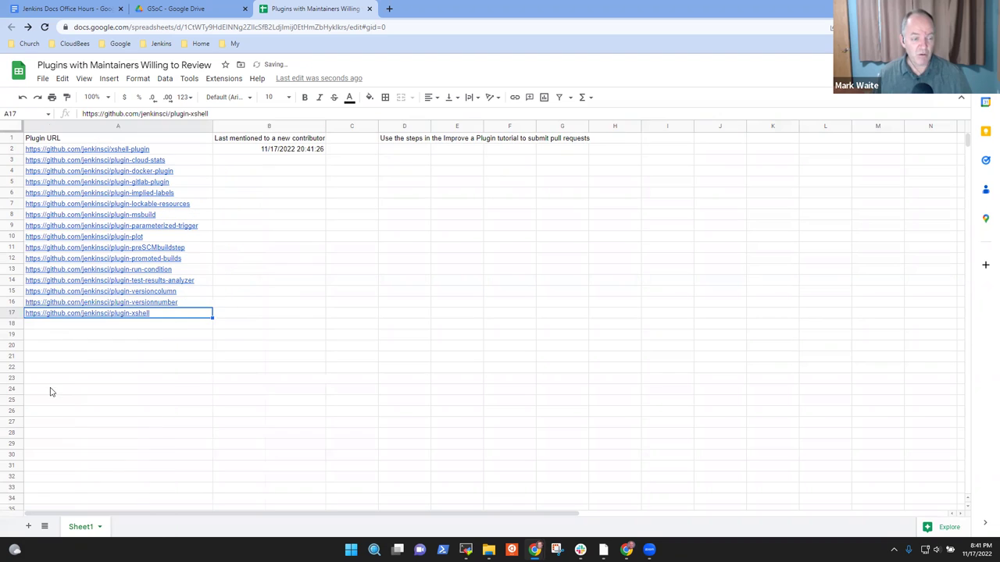
pyautogui.hotkey('ctrl', 'z')
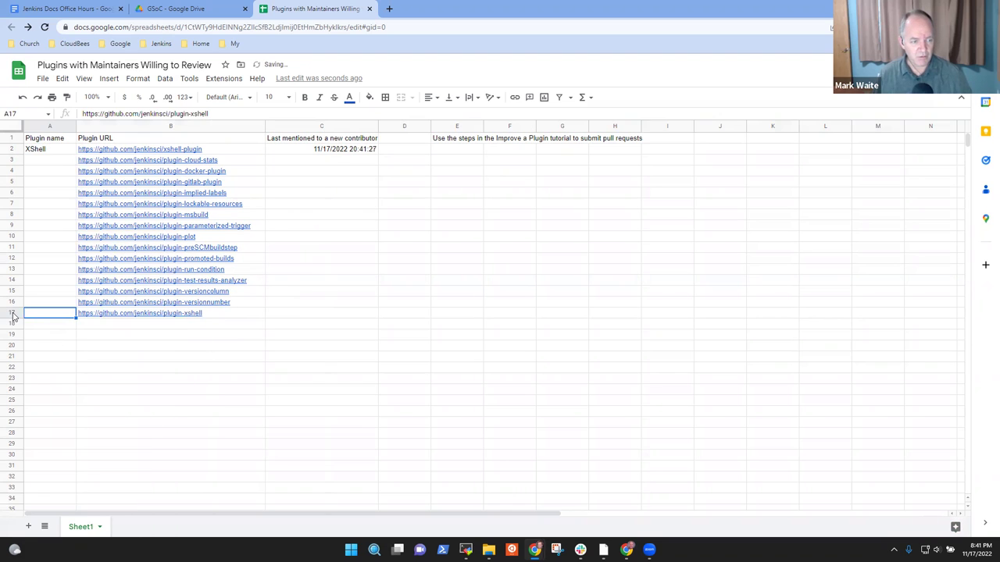
pyautogui.rightClick(12, 315)
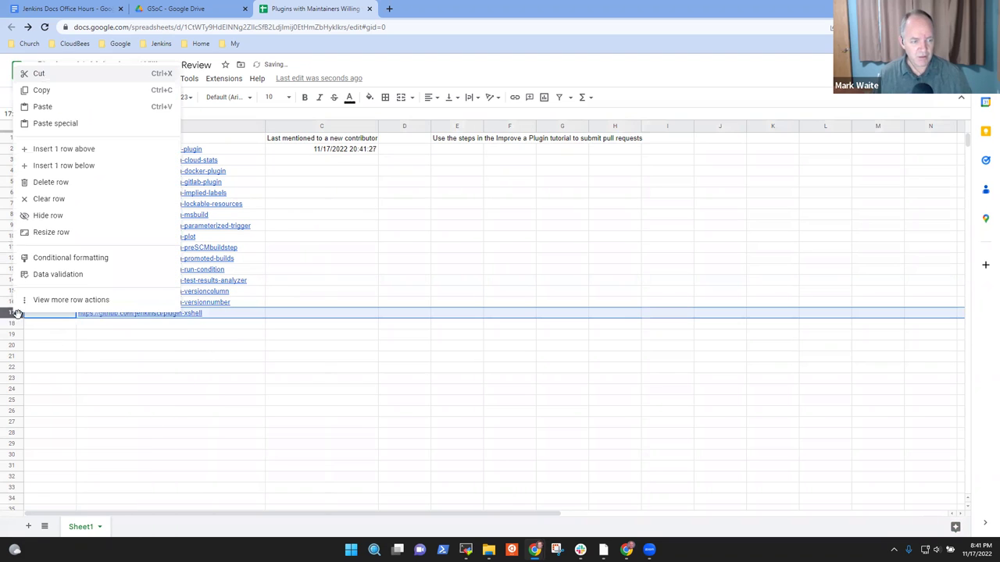
pyautogui.click(62, 183)
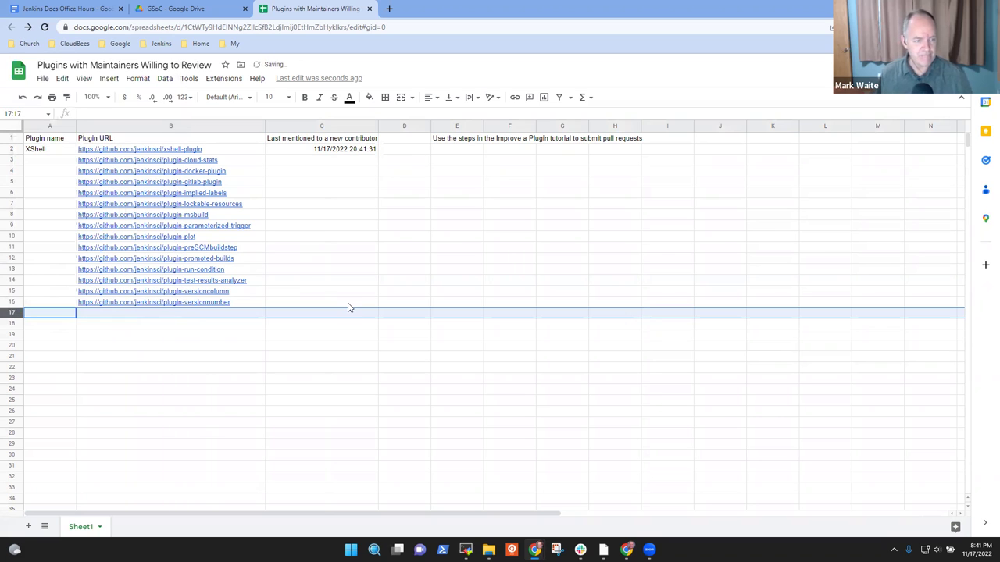
# Step: Enter plugin names Cloud Stats, Docker and GitLab in A3–A5
pyautogui.hotkey('ctrl', 'Up')
pyautogui.press('Down')
pyautogui.write('Cloud Stats')
pyautogui.press('Return')
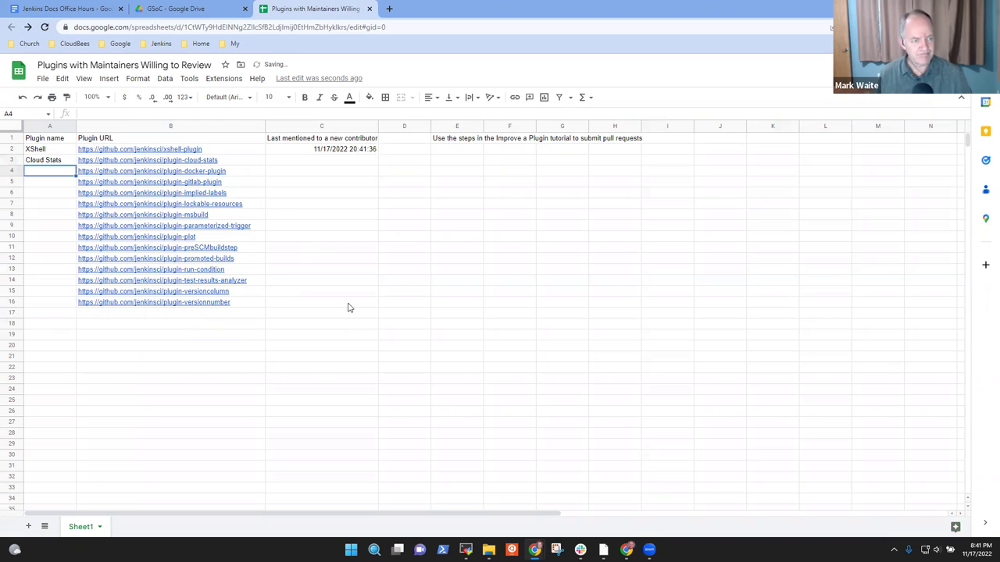
pyautogui.write('Docker')
pyautogui.press('Return')
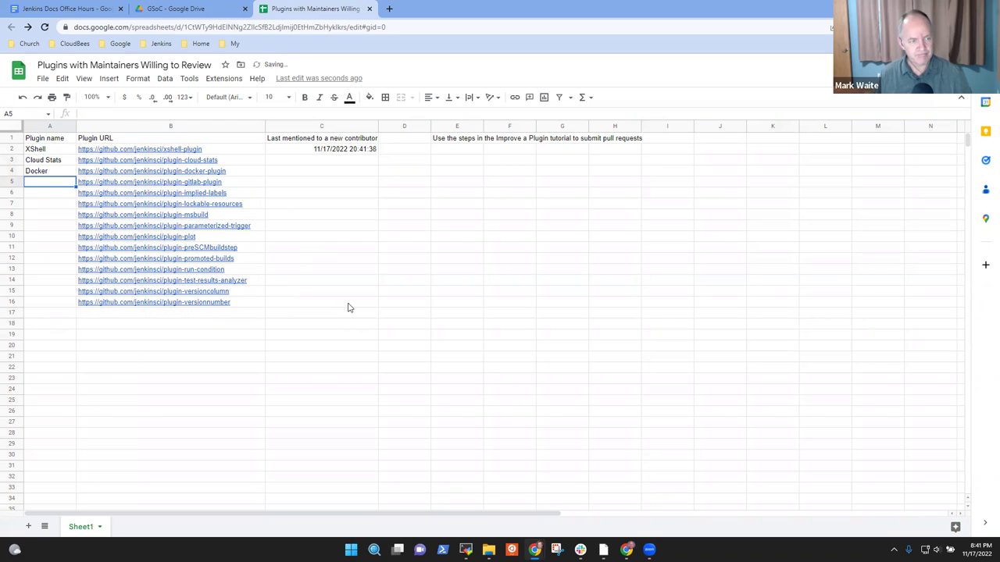
pyautogui.write('GitLab')
pyautogui.press('Return')
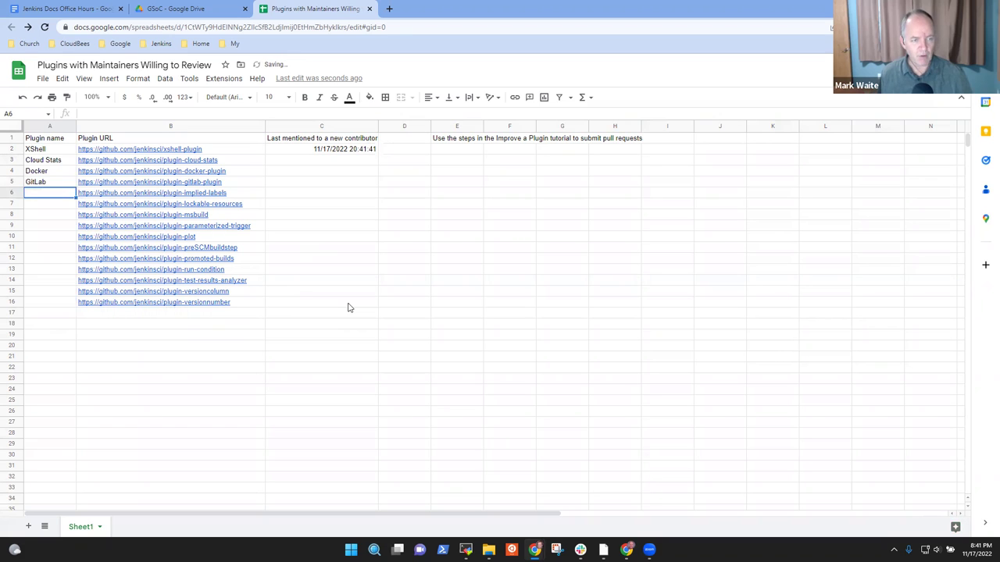
# Step: Delete the implied-labels row, name A6 'Lockable Resources', and widen column A
pyautogui.click(14, 196)
pyautogui.rightClick(14, 195)
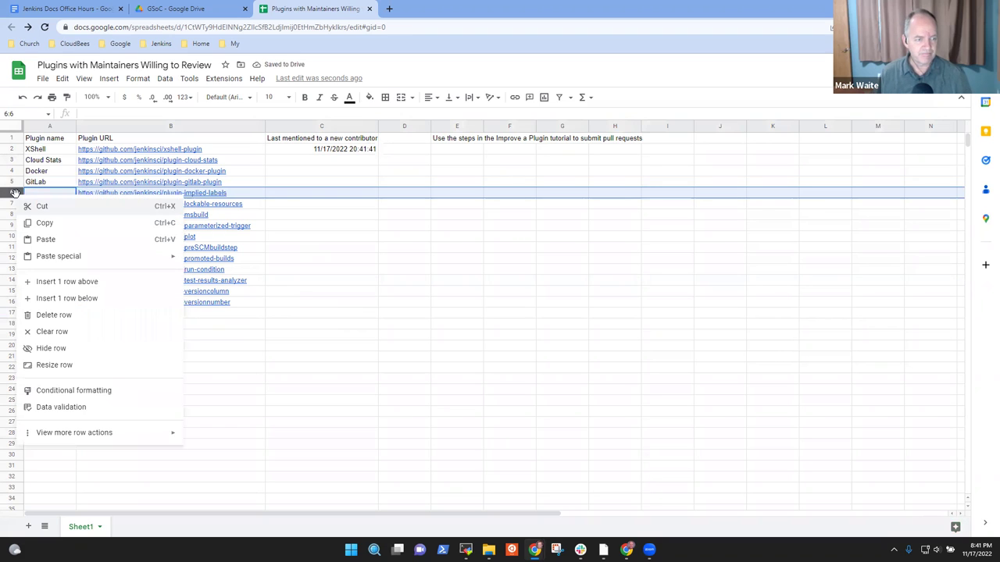
pyautogui.click(70, 314)
pyautogui.click(51, 195)
pyautogui.write('Lockable Resources')
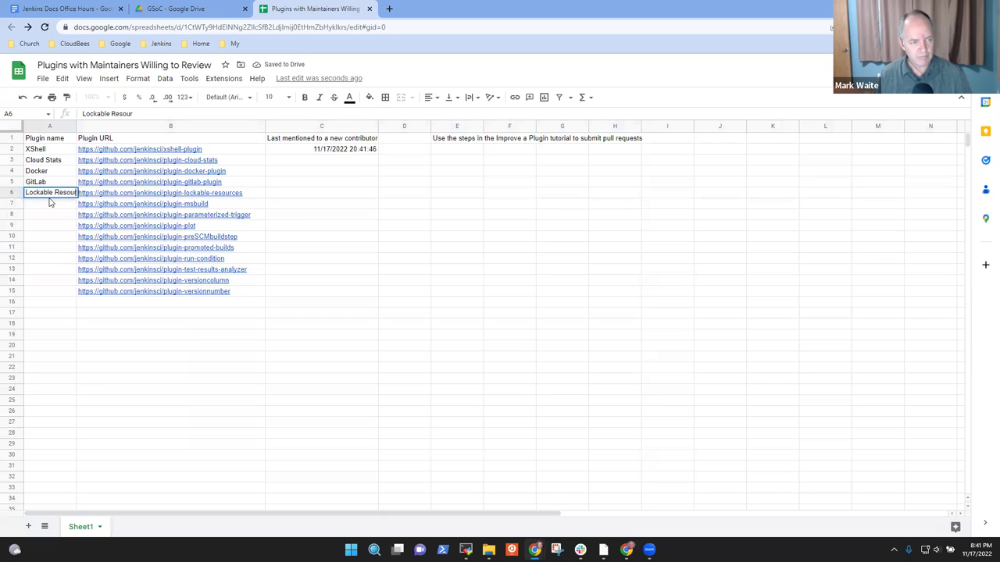
pyautogui.press('Return')
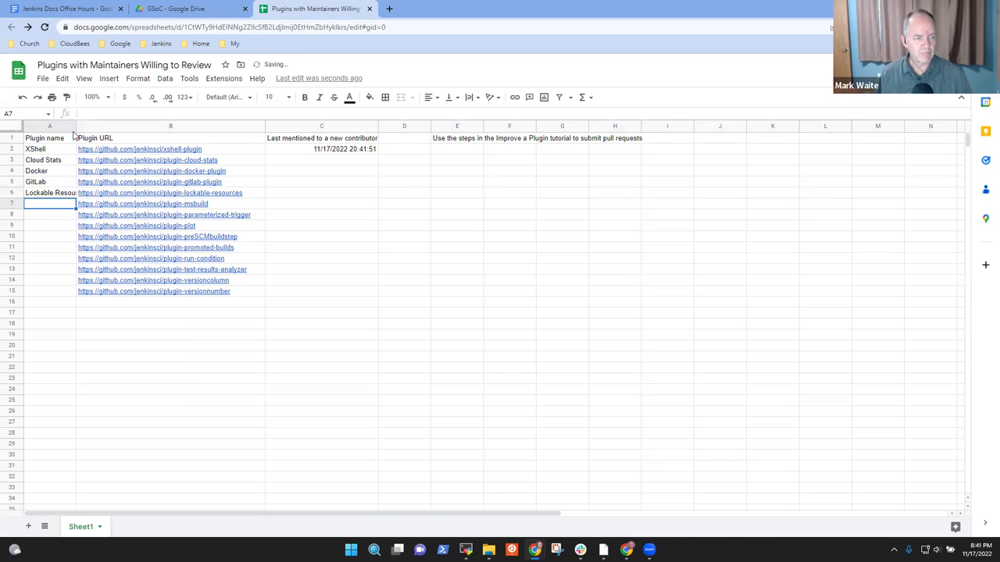
pyautogui.moveTo(76, 125); pyautogui.dragTo(113, 125)
pyautogui.click(76, 197)
# Step: Enter names MSBuild, Parameterized Trigger, Plot, pre SCM build step and Promoted builds
pyautogui.click(76, 202)
pyautogui.write('MSBuild')
pyautogui.press('Return')
pyautogui.write('Parameterized Trigfg')
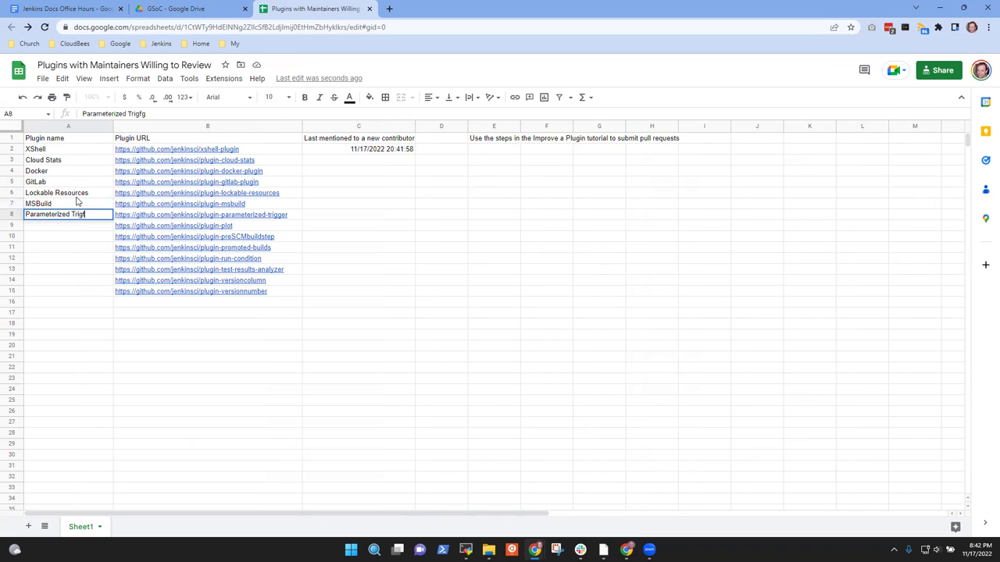
pyautogui.write('er')
pyautogui.press('Return')
pyautogui.write('Plot')
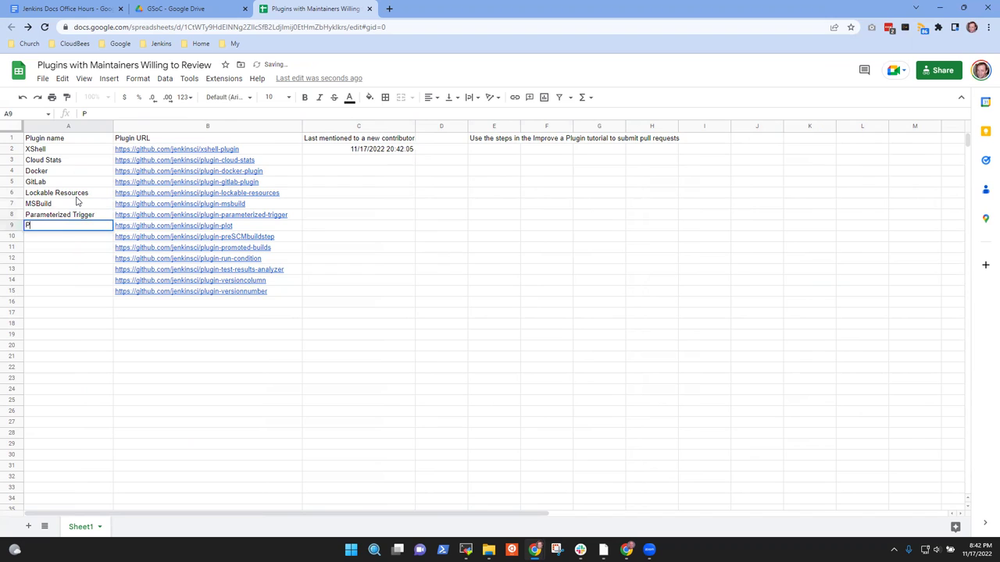
pyautogui.press('Return')
pyautogui.write('pre SCM build step')
pyautogui.press('Return')
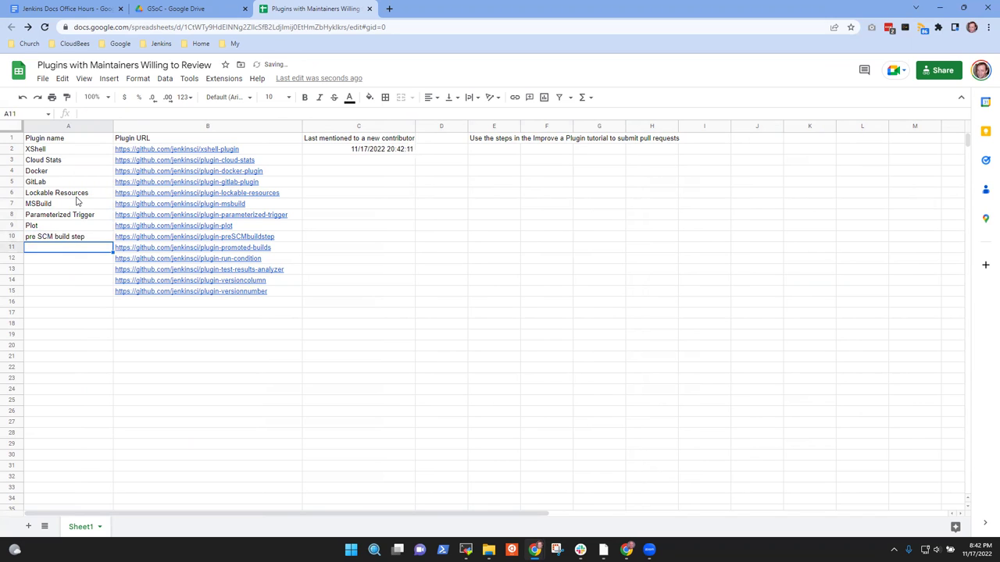
pyautogui.write('Promoted b')
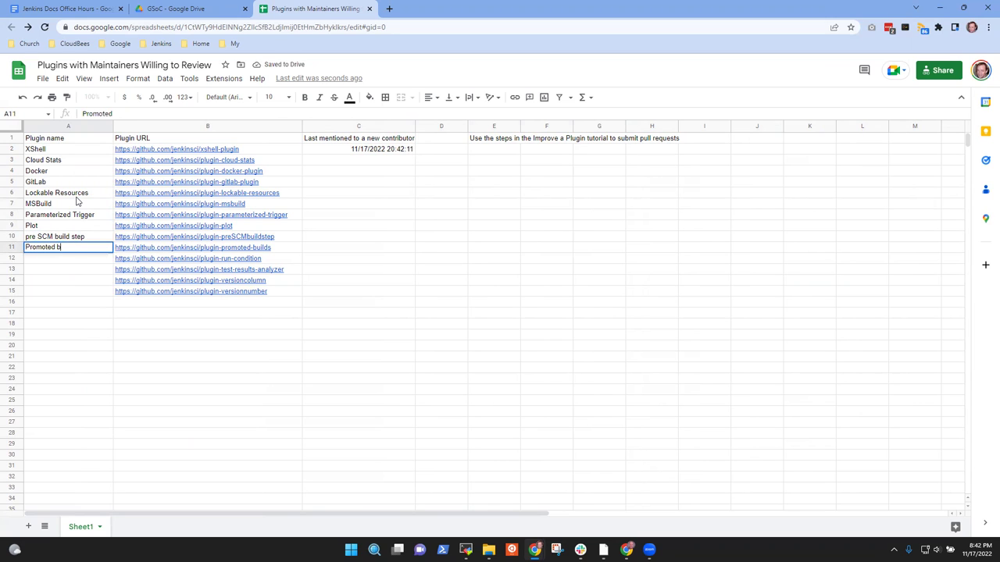
pyautogui.write('uiol;dslds')
pyautogui.press('Return')
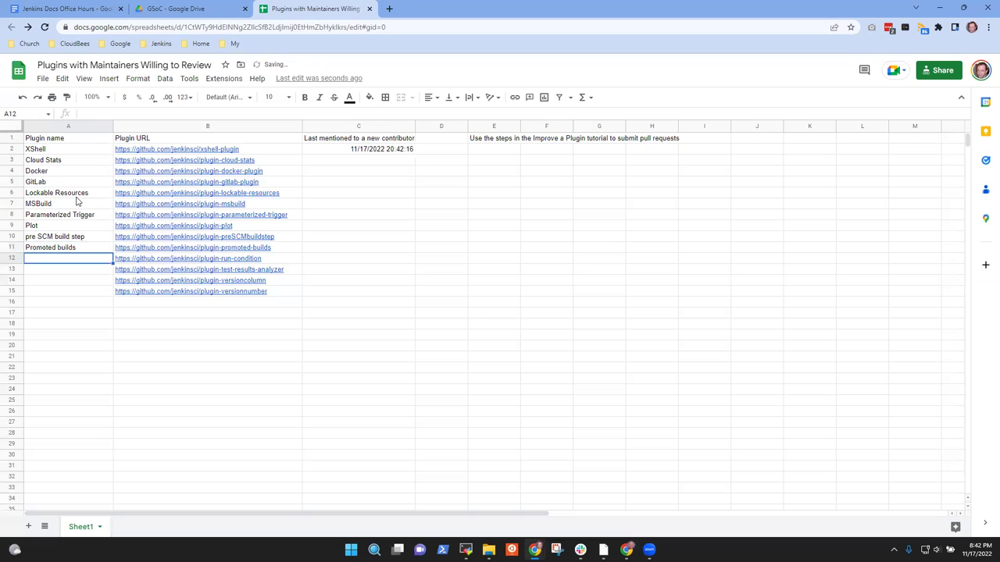
# Step: Enter names Run condition, Test results analyzer, Version column and Version number
pyautogui.write('Run cond')
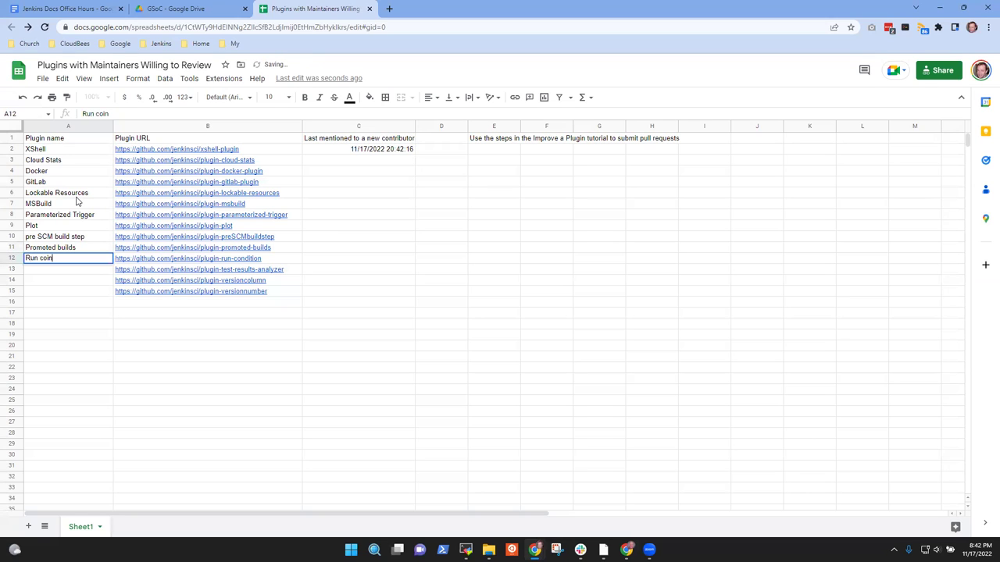
pyautogui.write('ition')
pyautogui.press('Return')
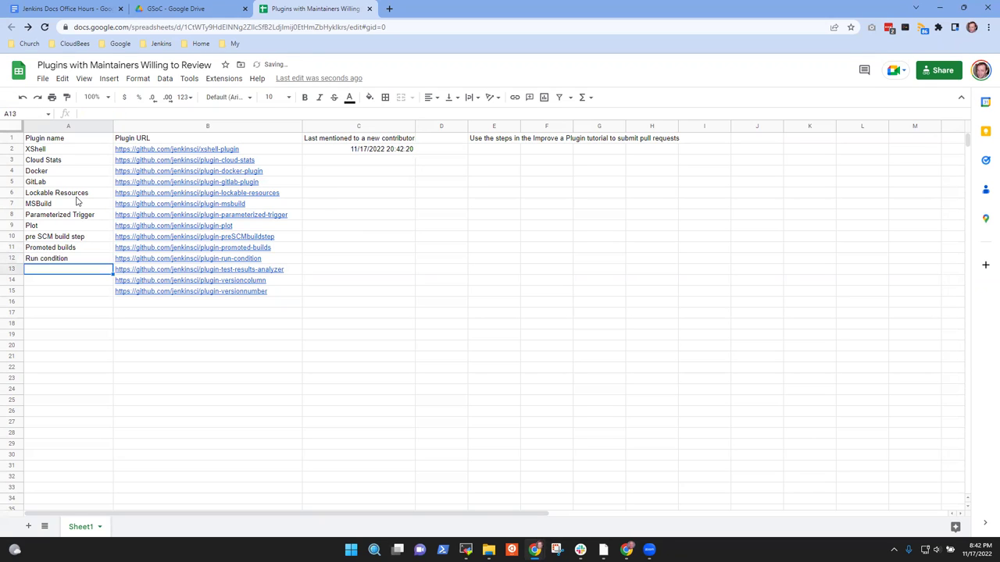
pyautogui.write('Test results analyzer')
pyautogui.press('Return')
pyautogui.write('Vers')
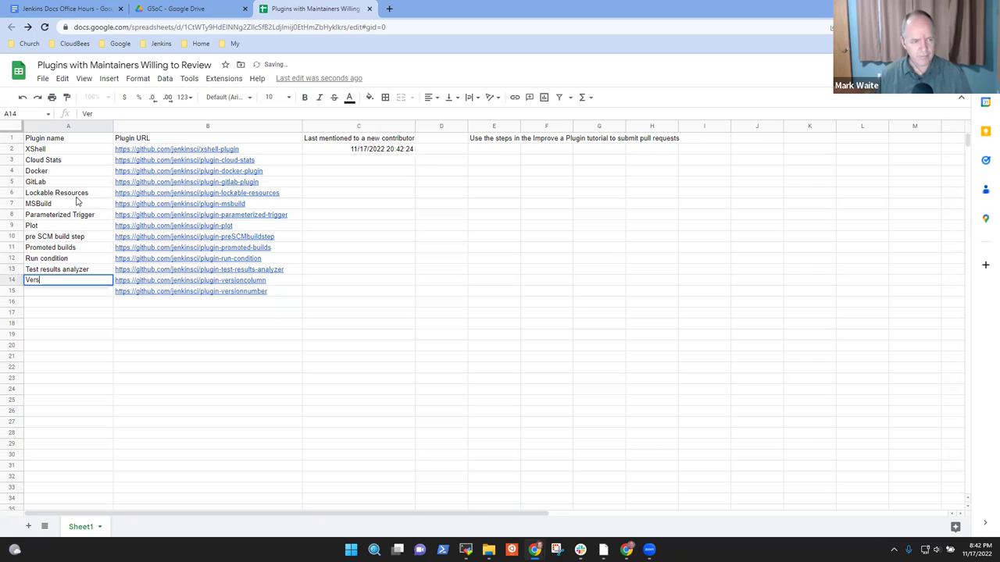
pyautogui.write('ion column')
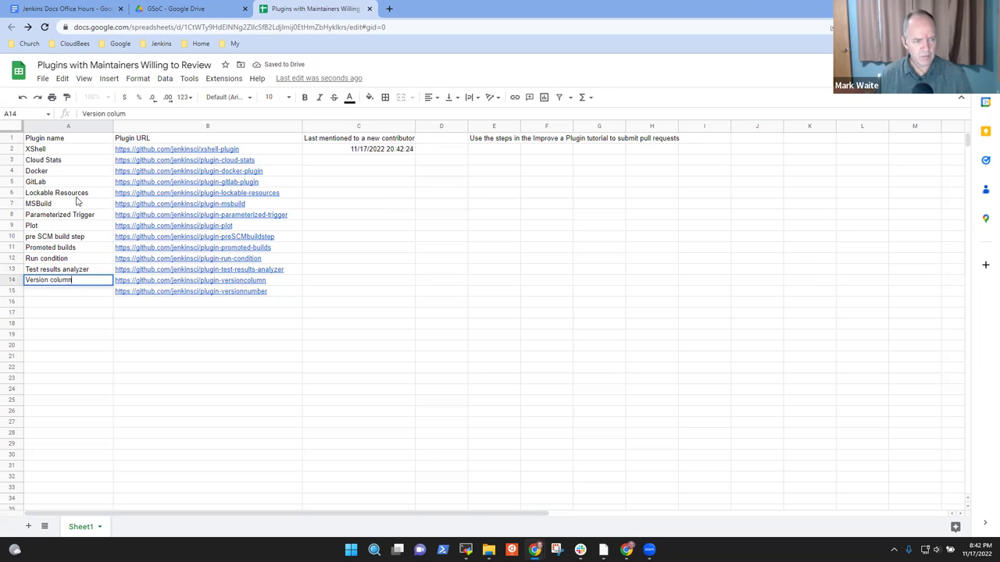
pyautogui.press('Return')
pyautogui.write('V')
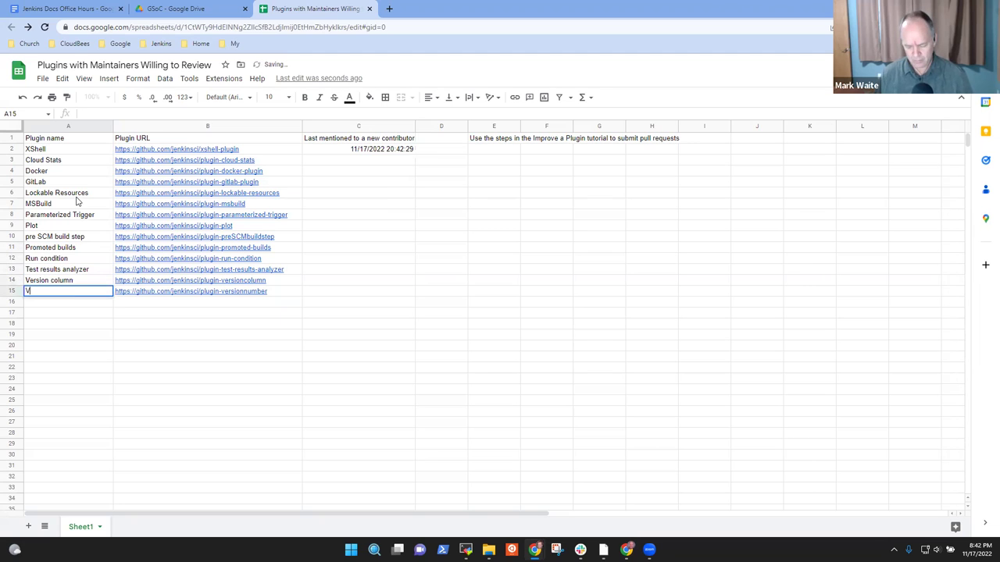
pyautogui.write('ersion')
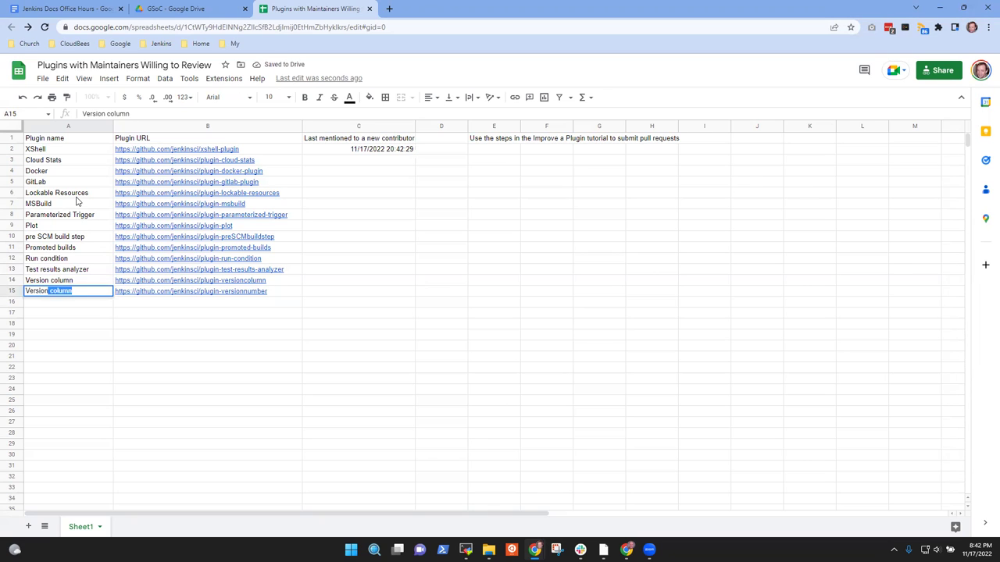
pyautogui.write(' number')
pyautogui.press('Return')
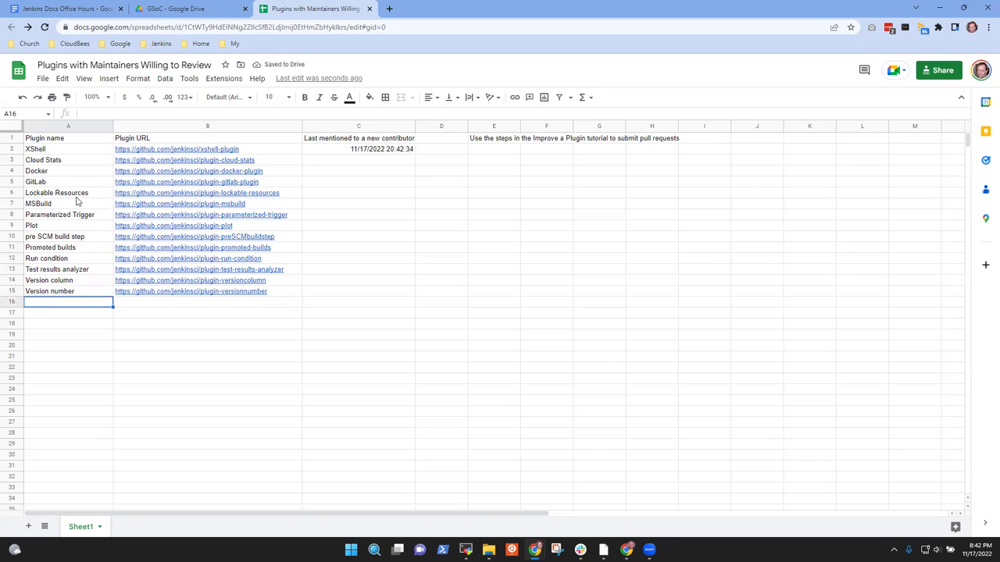
pyautogui.press('Up')
pyautogui.press('Up')
pyautogui.press('Up')
pyautogui.press('Up')
pyautogui.press('Up')
pyautogui.press('Up')
pyautogui.press('Up')
pyautogui.press('Up')
pyautogui.press('Up')
pyautogui.press('Up')
pyautogui.press('Up')
pyautogui.press('Up')
pyautogui.press('Up')
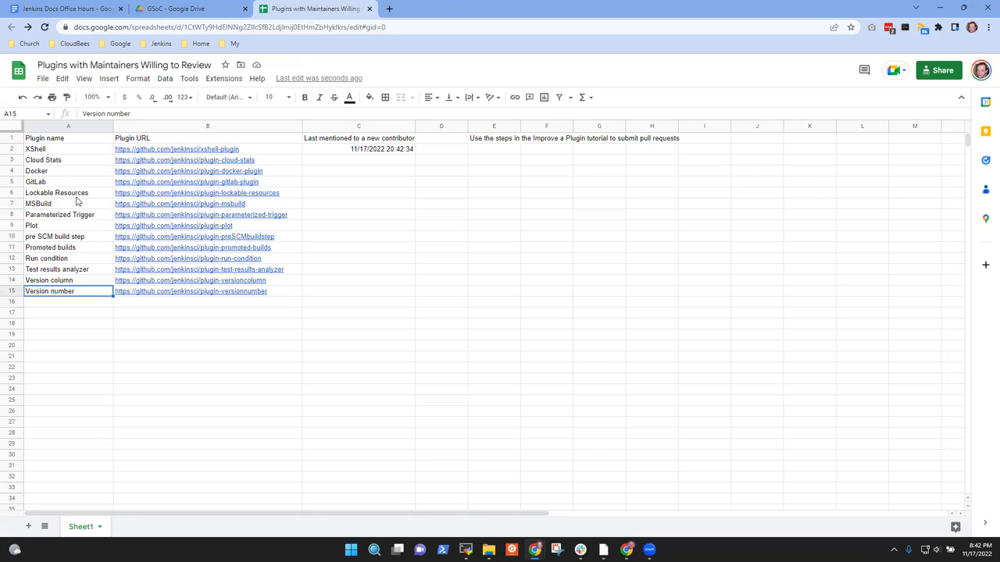
pyautogui.press('Up')
pyautogui.press('Right')
pyautogui.press('Right')
pyautogui.press('Right')
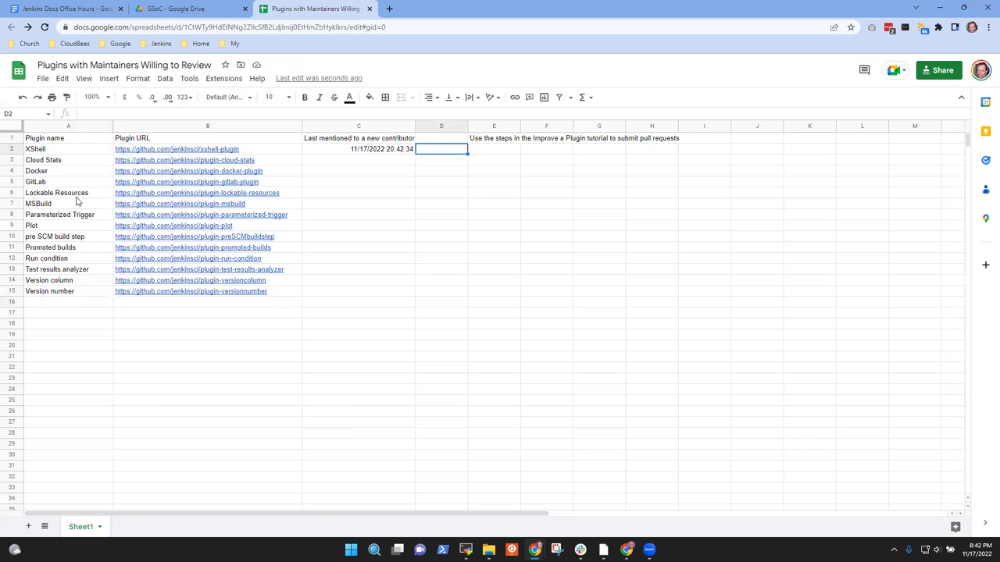
# Step: Write in E2: 'We tell them which plugin to improve, we rotate the plugin answer each time'
pyautogui.press('Left')
pyautogui.press('Up')
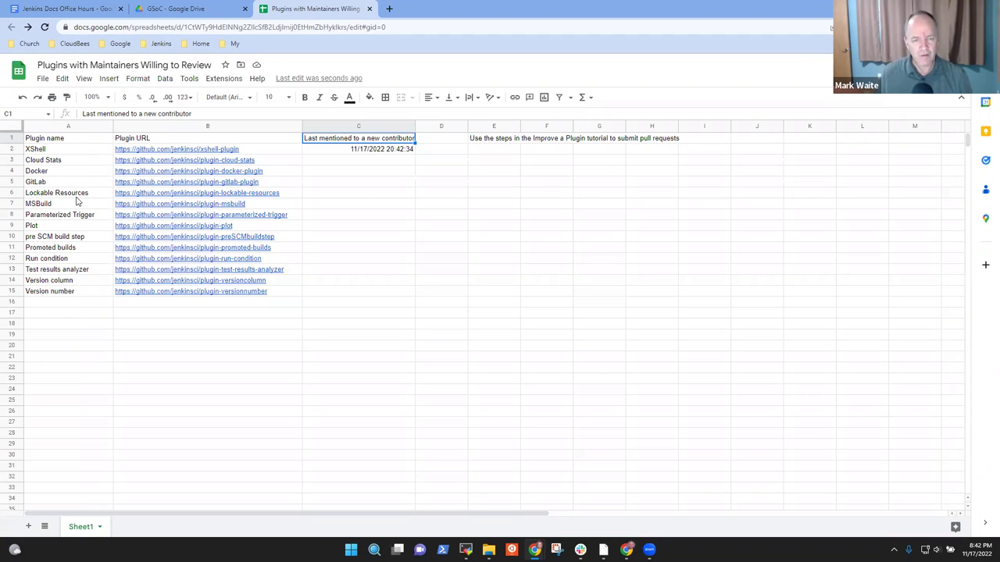
pyautogui.click(497, 151)
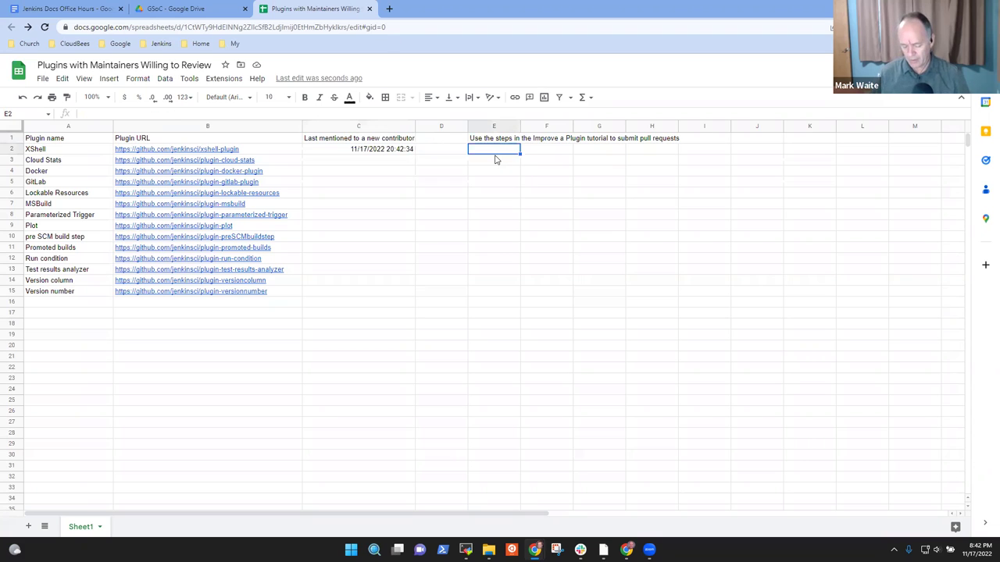
pyautogui.write('We tell')
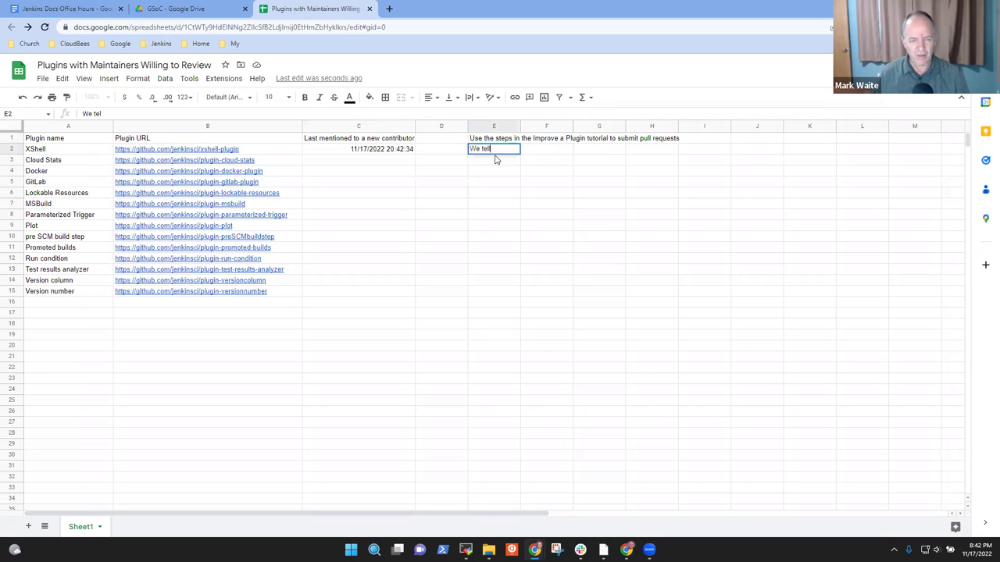
pyautogui.write(' them which plugin to')
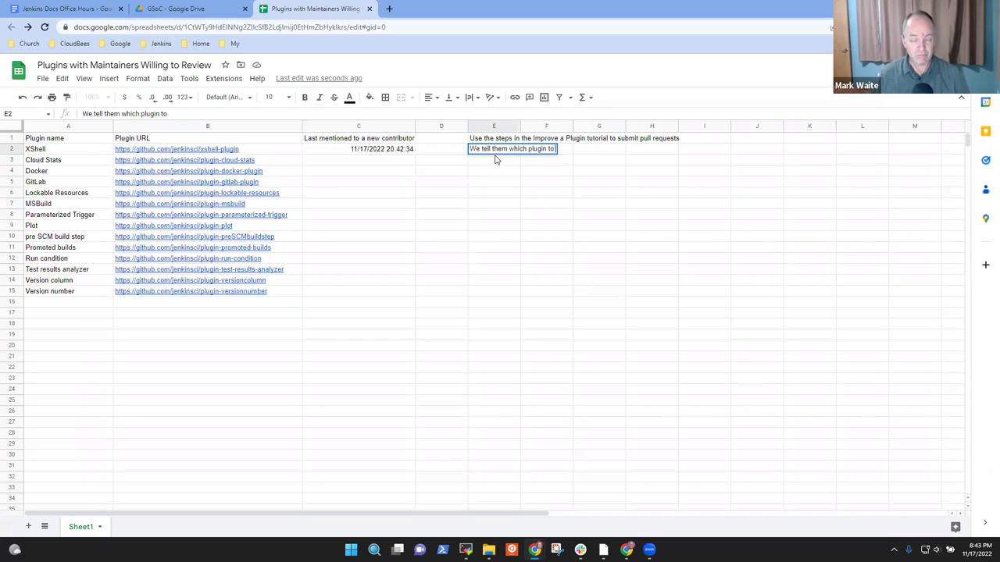
pyautogui.write(' improve, ')
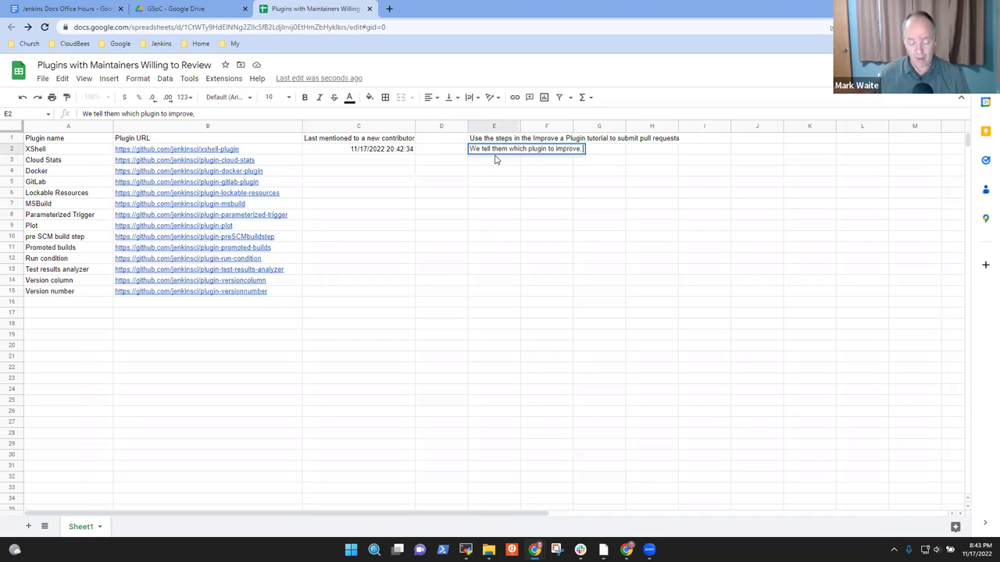
pyautogui.write('we reotat')
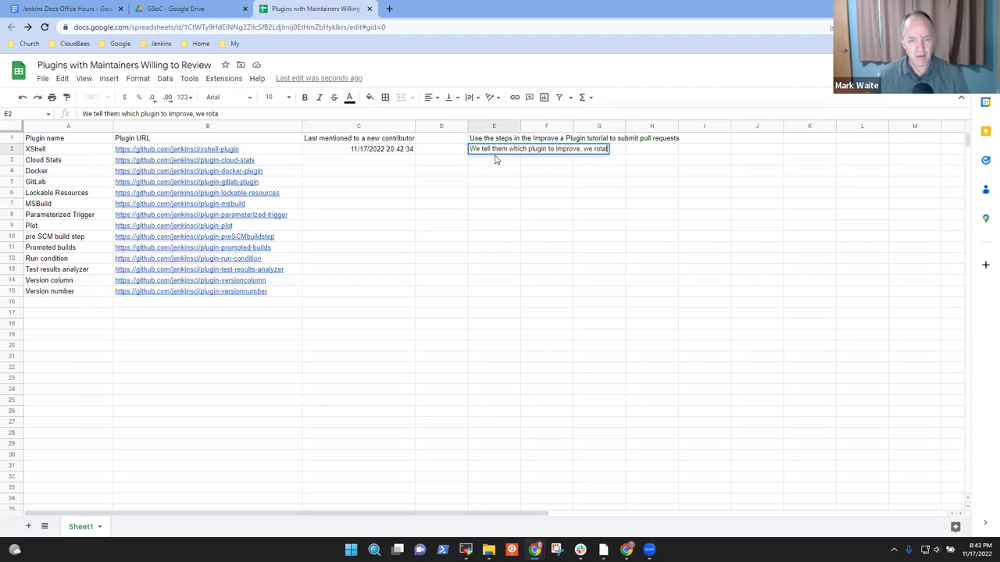
pyautogui.write('e the plugin answe')
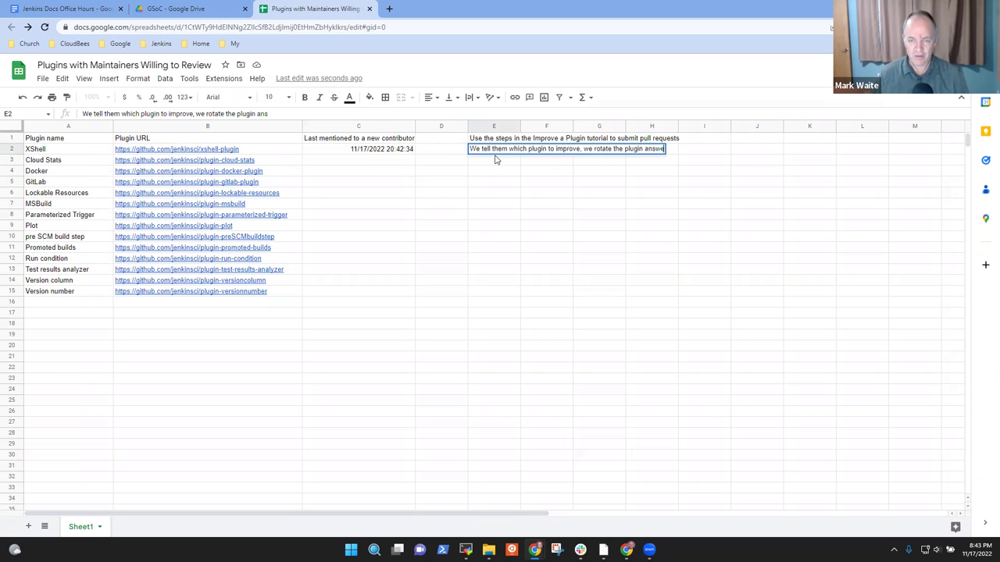
pyautogui.write('r each')
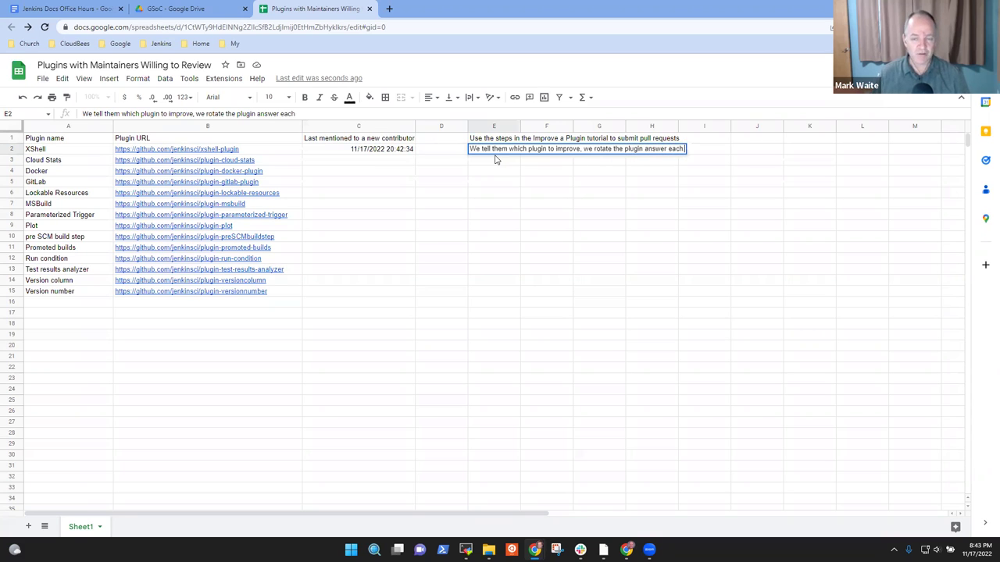
pyautogui.write(' time wite give an answer')
pyautogui.press('Return')
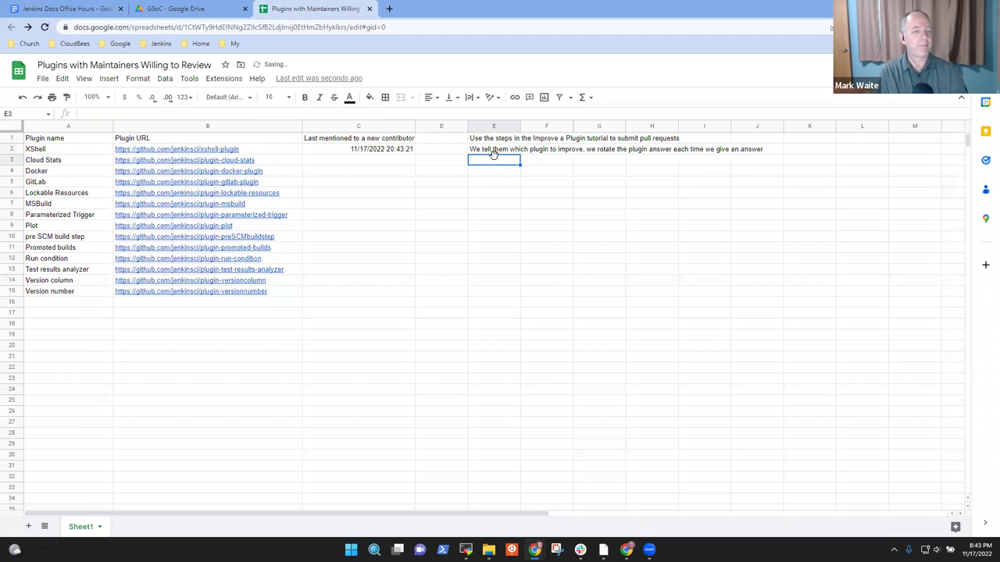
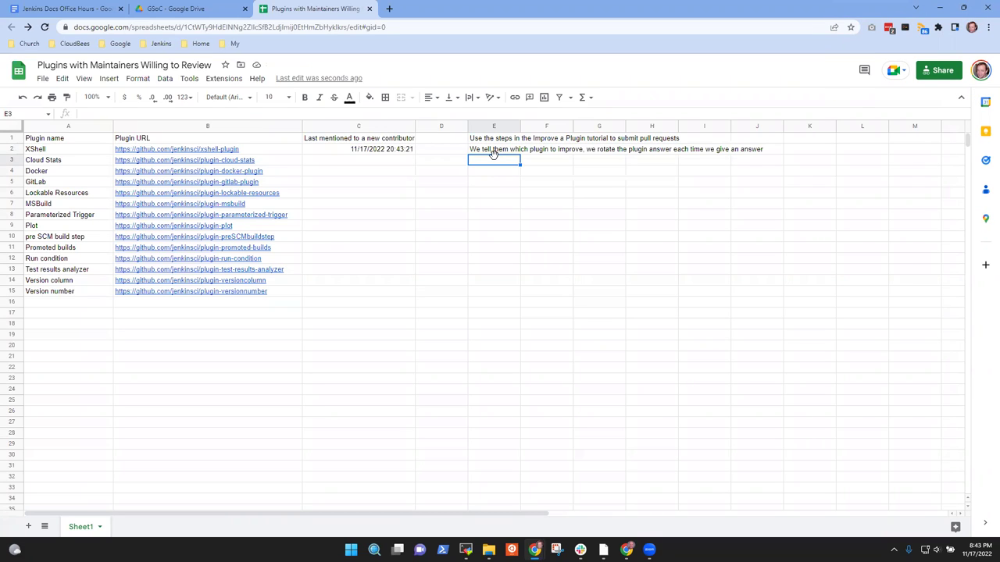
# Step: Start sharing the spreadsheet with a collaborator by name, then dismiss without adding anyone
pyautogui.click(942, 77)
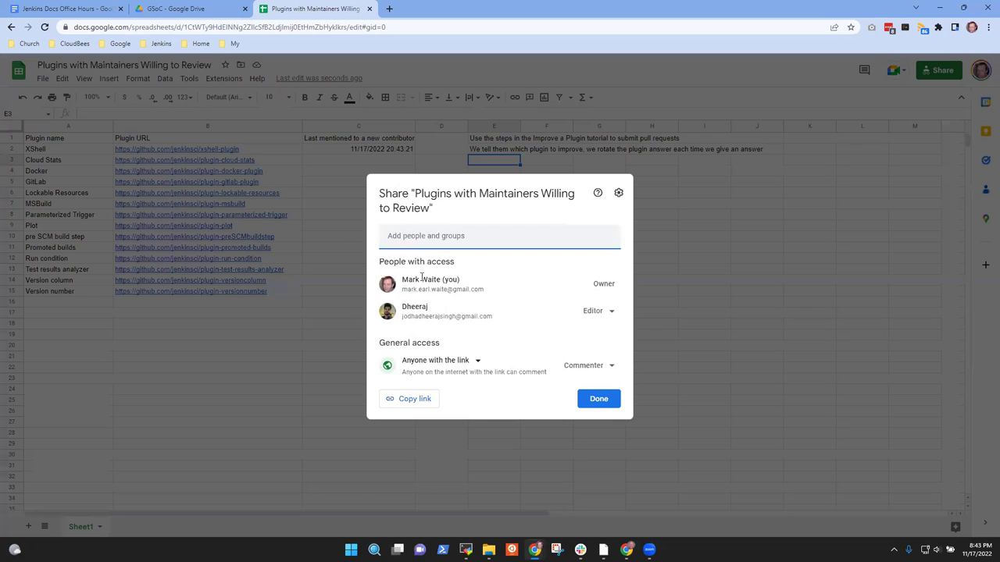
pyautogui.click(440, 244)
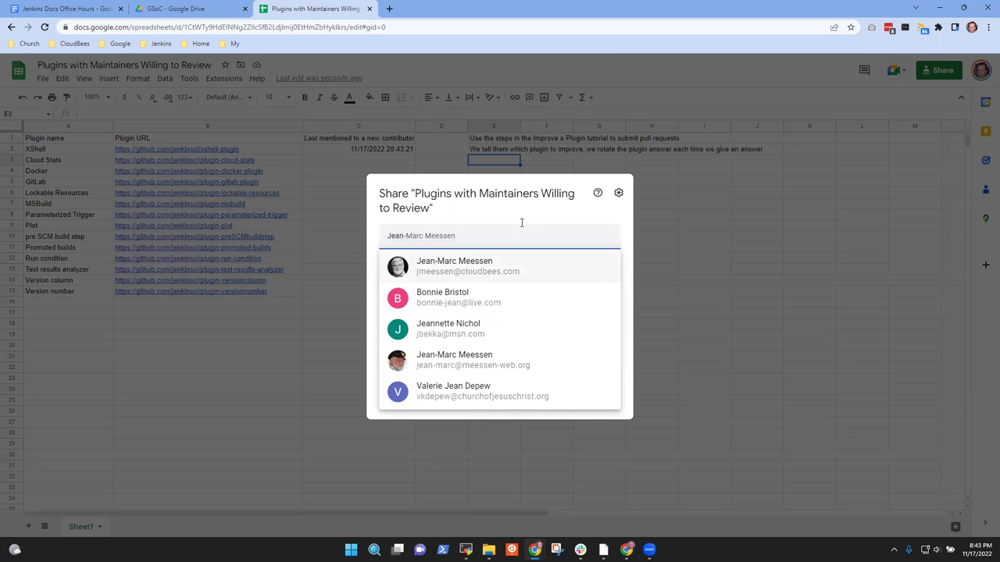
pyautogui.click(820, 193)
# Step: Enter =NOW() in Cloud Stats' cell C3, recording 11/17/2022 20:43:50
pyautogui.click(370, 160)
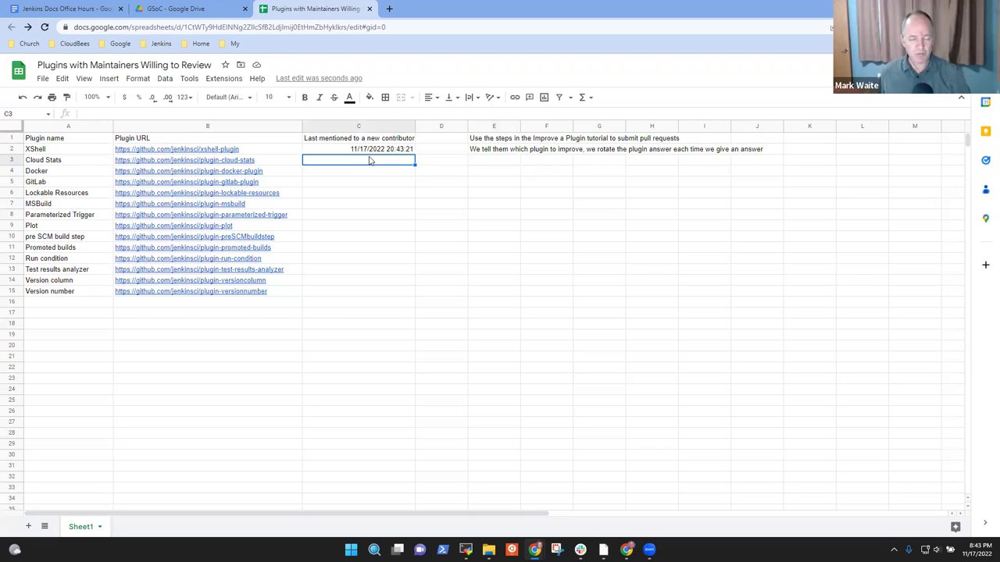
pyautogui.press('Up')
pyautogui.press('Down')
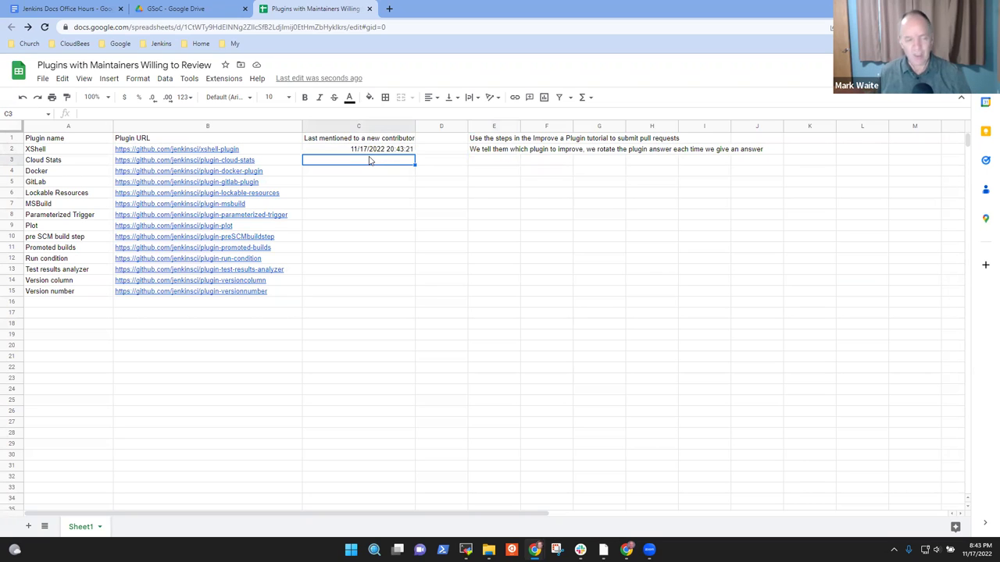
pyautogui.write('=NOW')
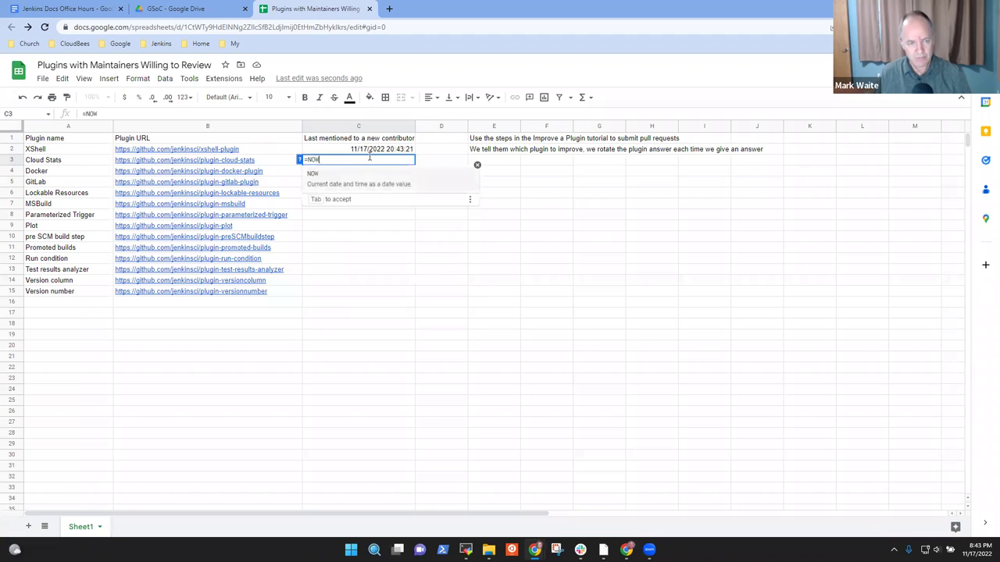
pyautogui.write('()')
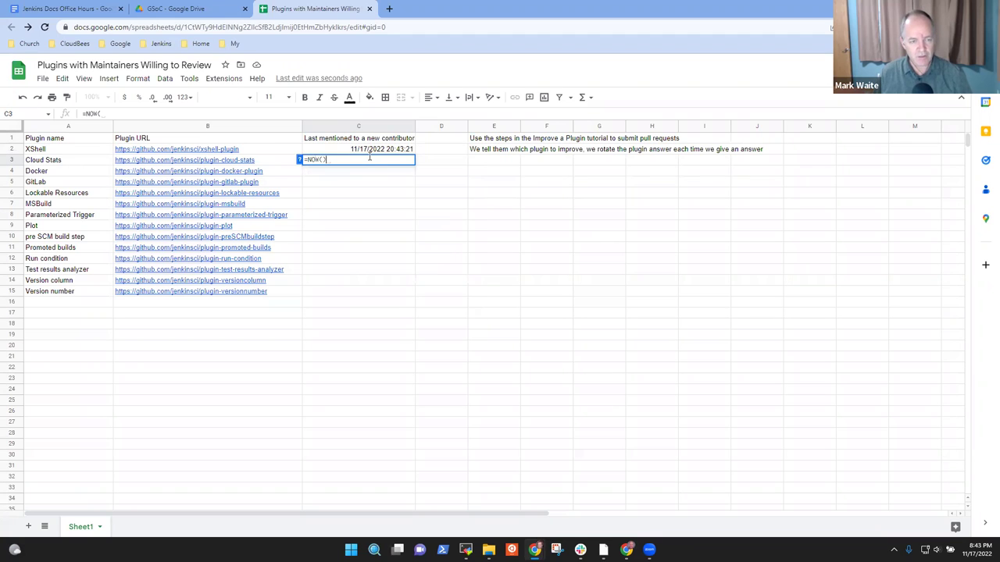
pyautogui.press('Return')
# Step: Re-edit C3's =NOW() formula, remove a stray backslash, and commit it unchanged
pyautogui.doubleClick(369, 157)
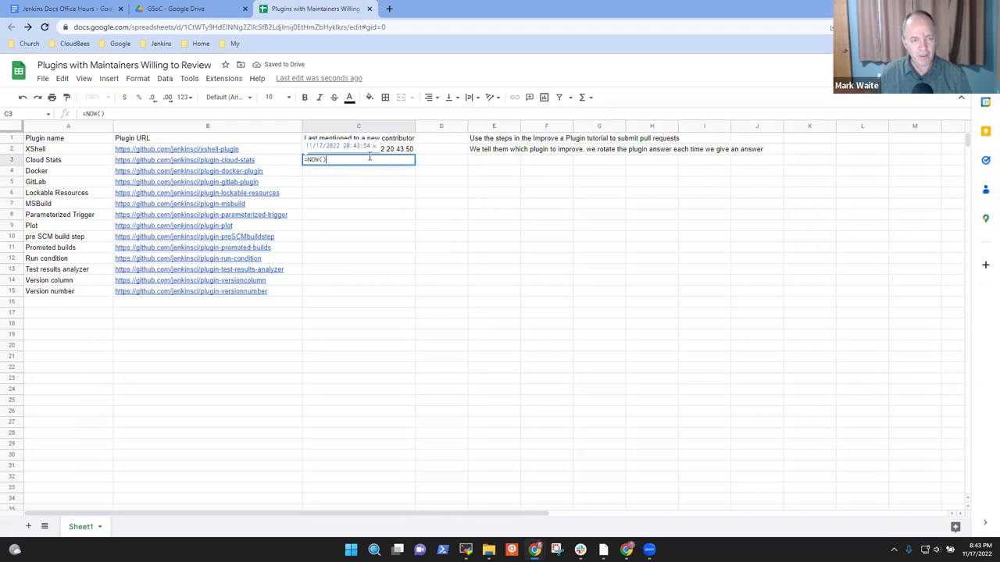
pyautogui.write('\\')
pyautogui.press('BackSpace')
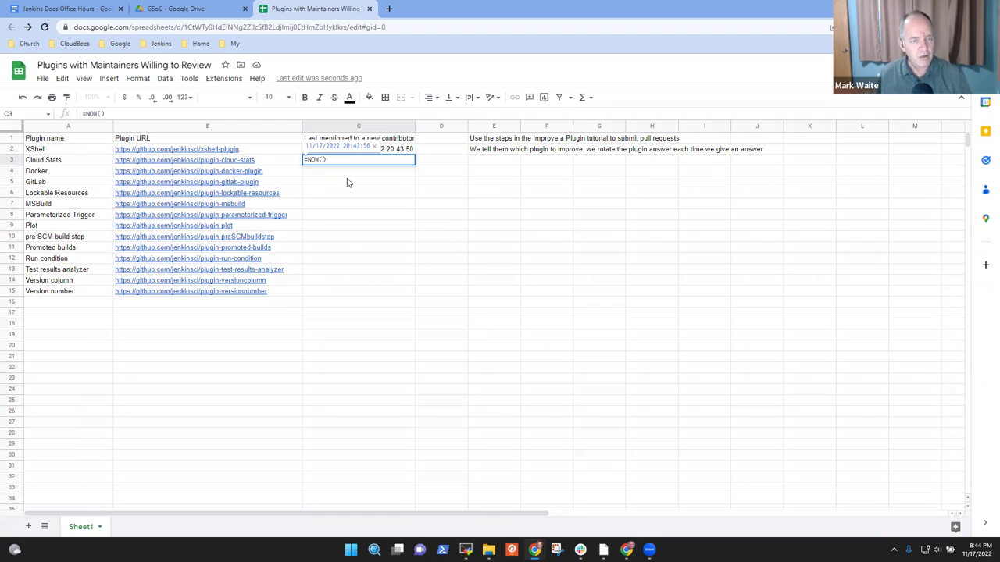
pyautogui.doubleClick(328, 146)
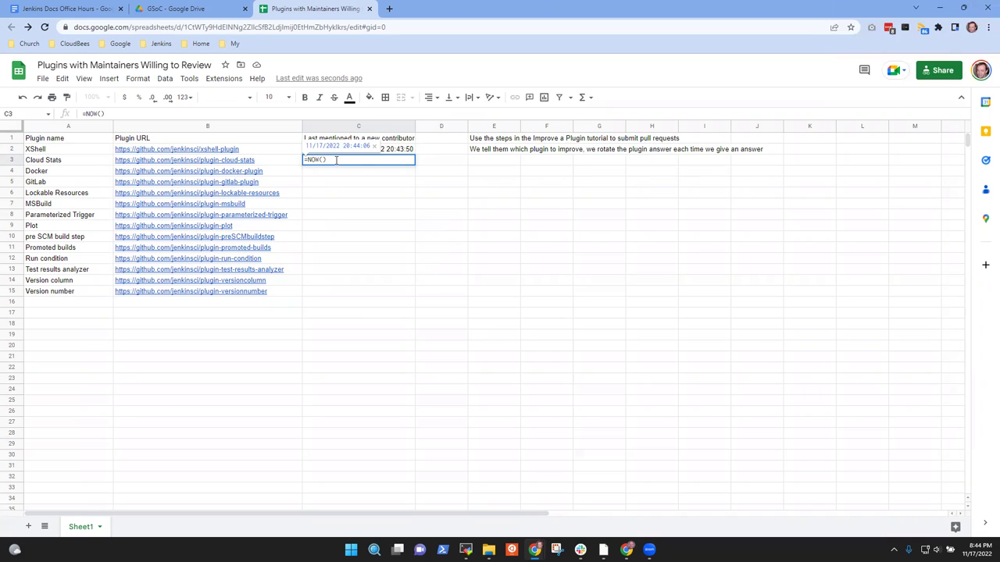
pyautogui.press('Return')
pyautogui.click(336, 161)
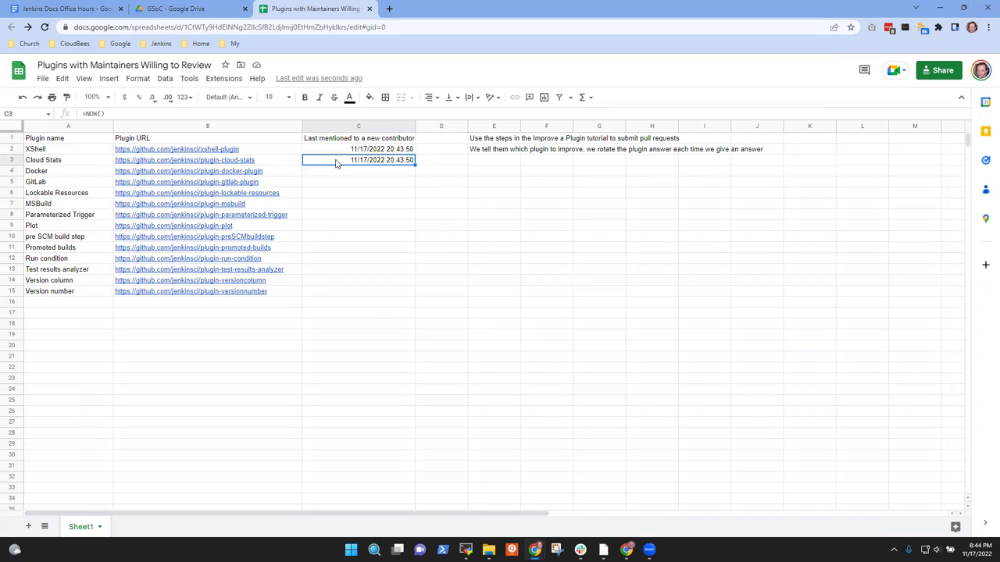
pyautogui.doubleClick(336, 161)
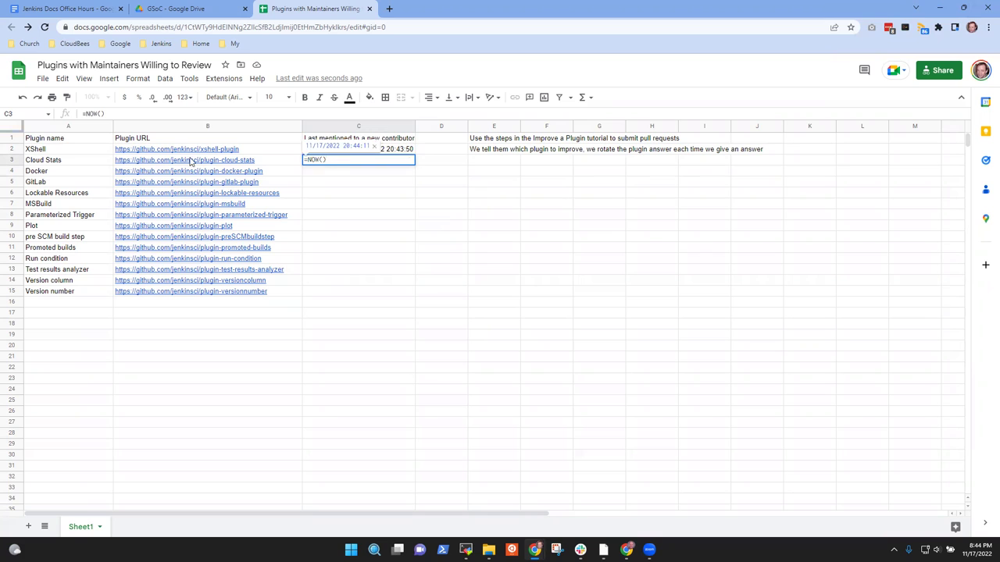
# Step: Look through the Insert and Data menus, then select XShell's timestamp cell C2
pyautogui.click(109, 79)
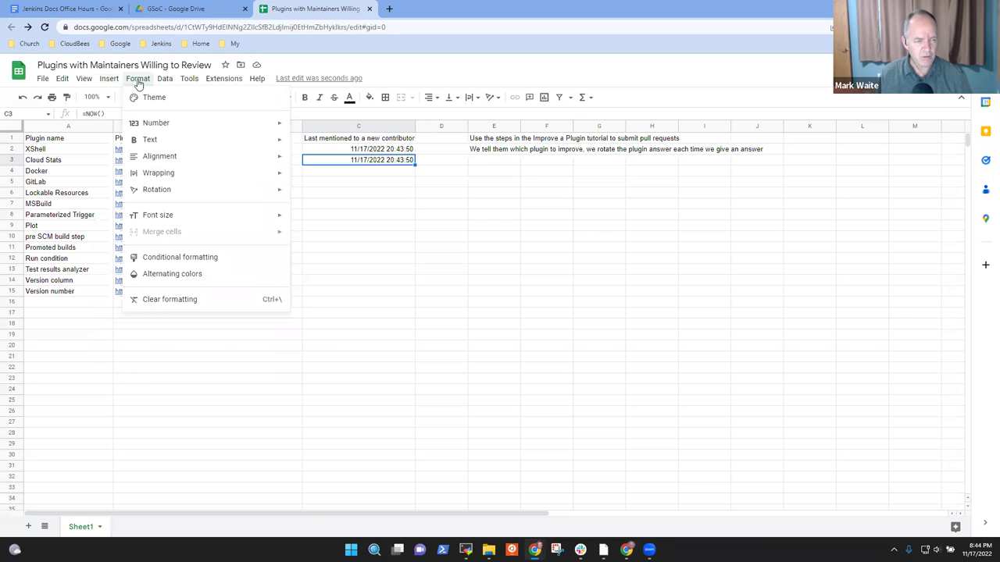
pyautogui.moveTo(160, 84)
pyautogui.click(380, 164)
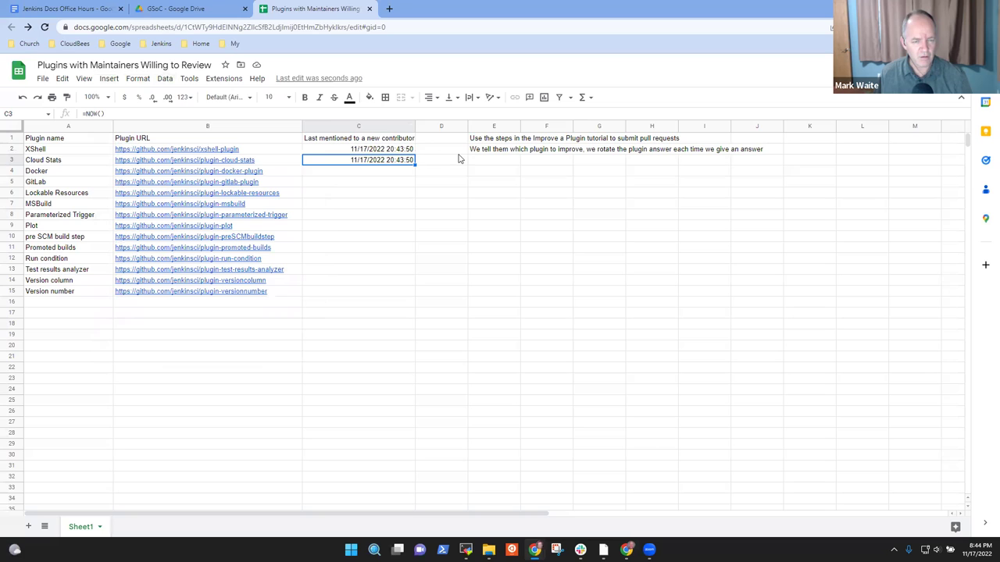
pyautogui.click(456, 153)
pyautogui.click(396, 153)
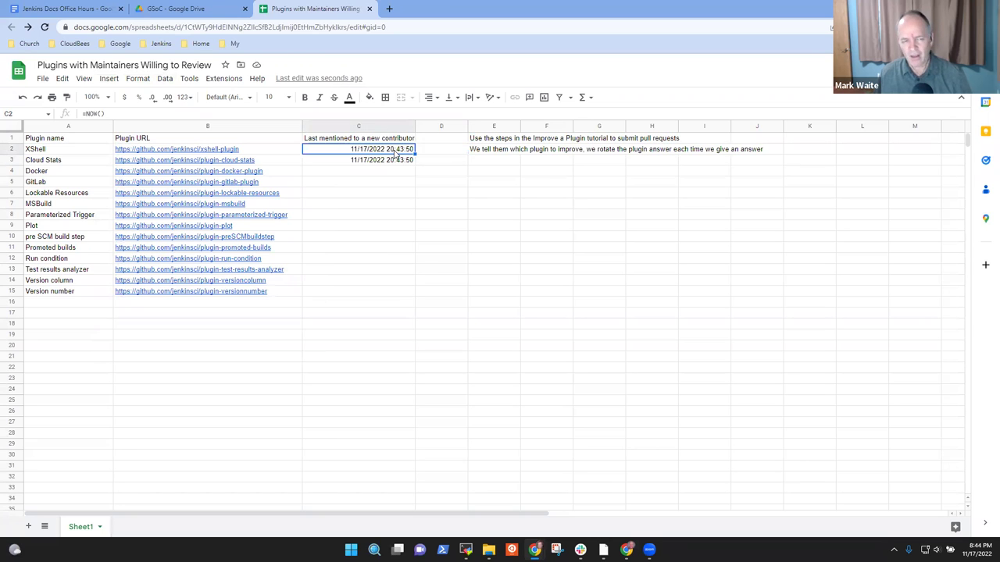
# Step: In a new tab, search Google for 'Google sheet convert formula to val'
pyautogui.click(389, 9)
pyautogui.write('G')
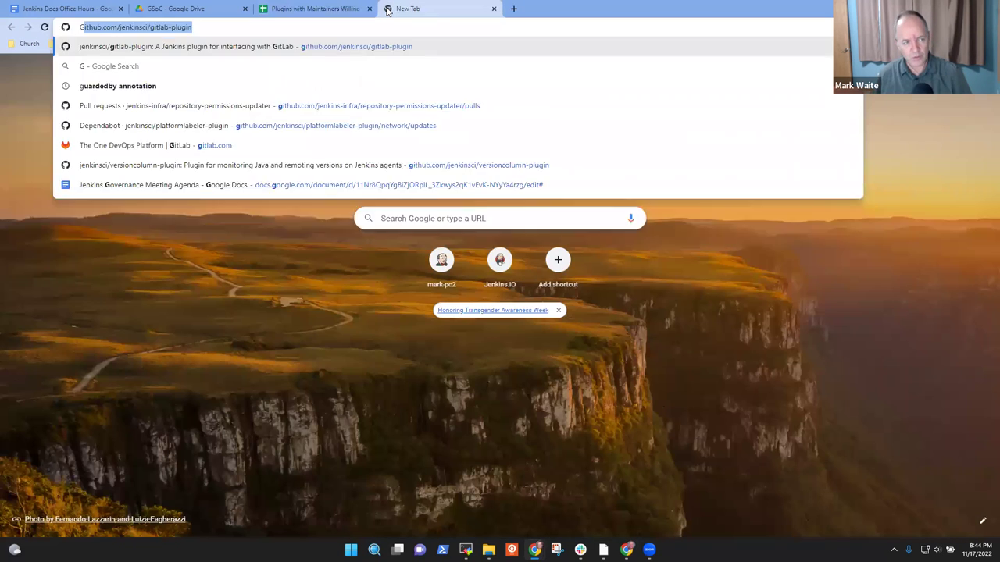
pyautogui.write('oogle sheet con')
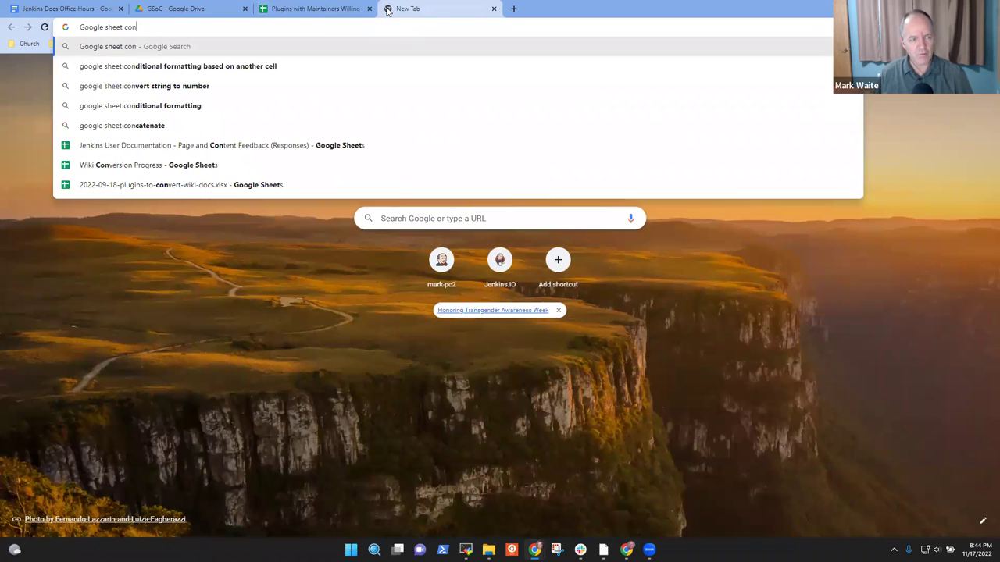
pyautogui.write('vert for')
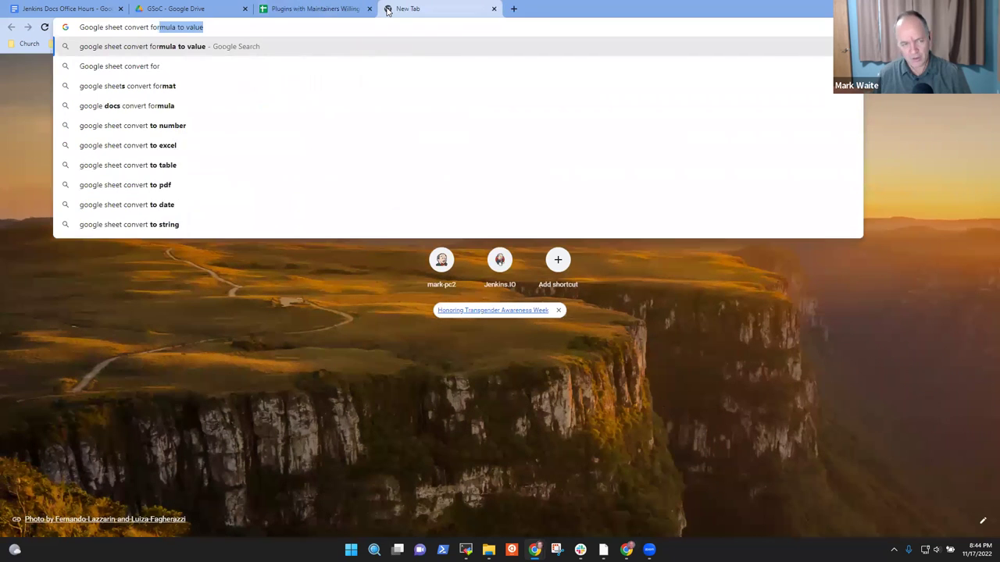
pyautogui.write('mula to val')
pyautogui.press('Return')
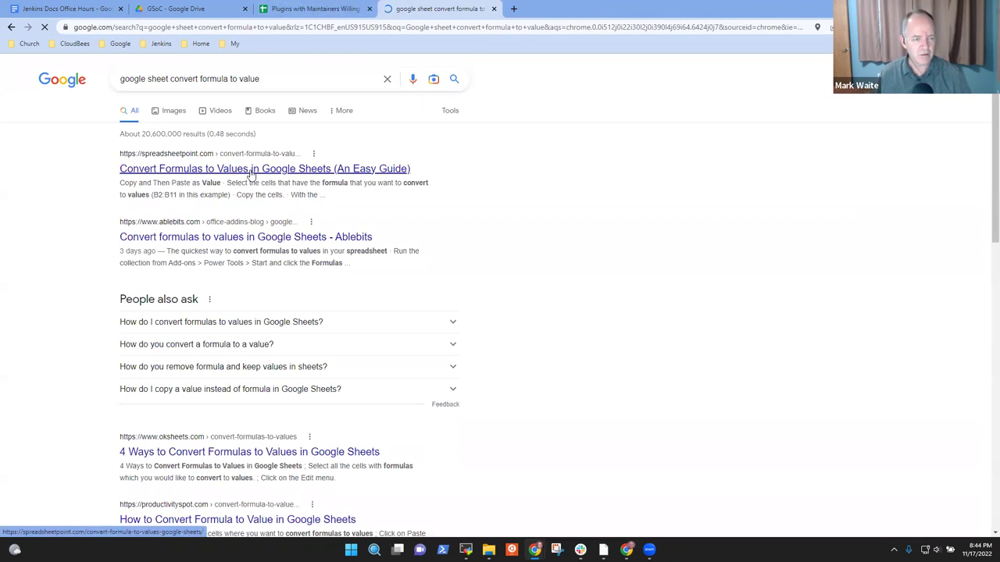
pyautogui.scroll(-2, 341, 280)
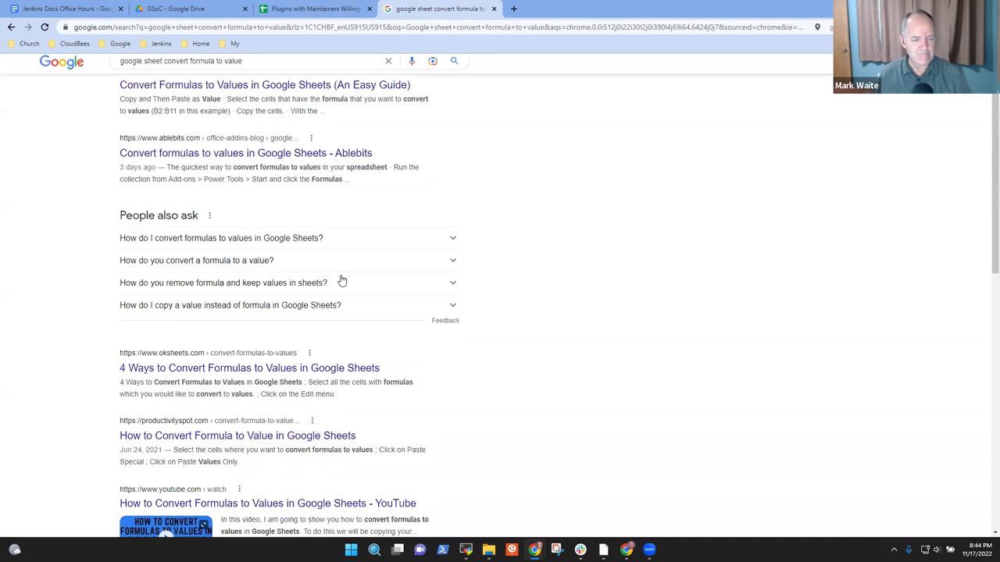
pyautogui.scroll(-2, 344, 365)
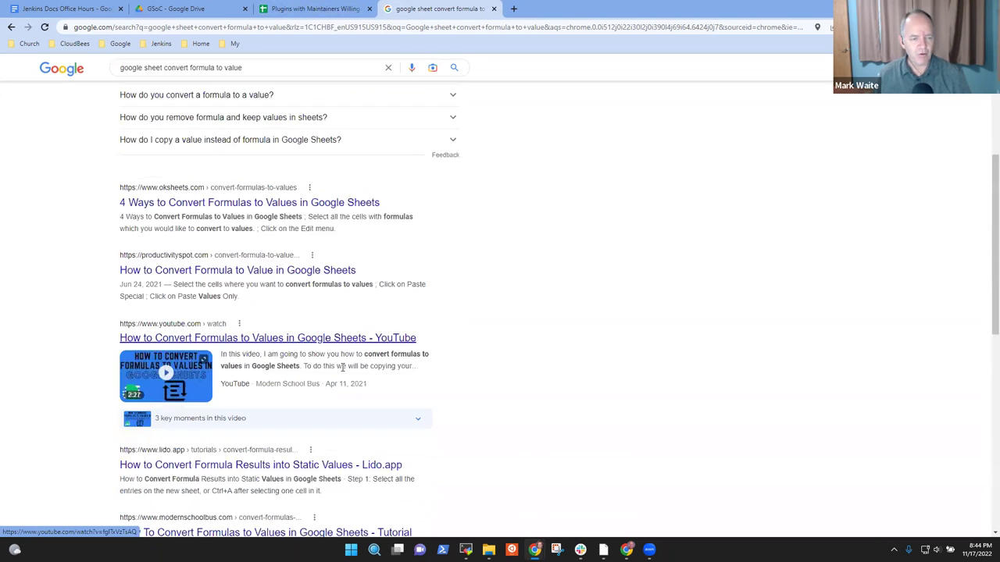
pyautogui.scroll(-3, 307, 335)
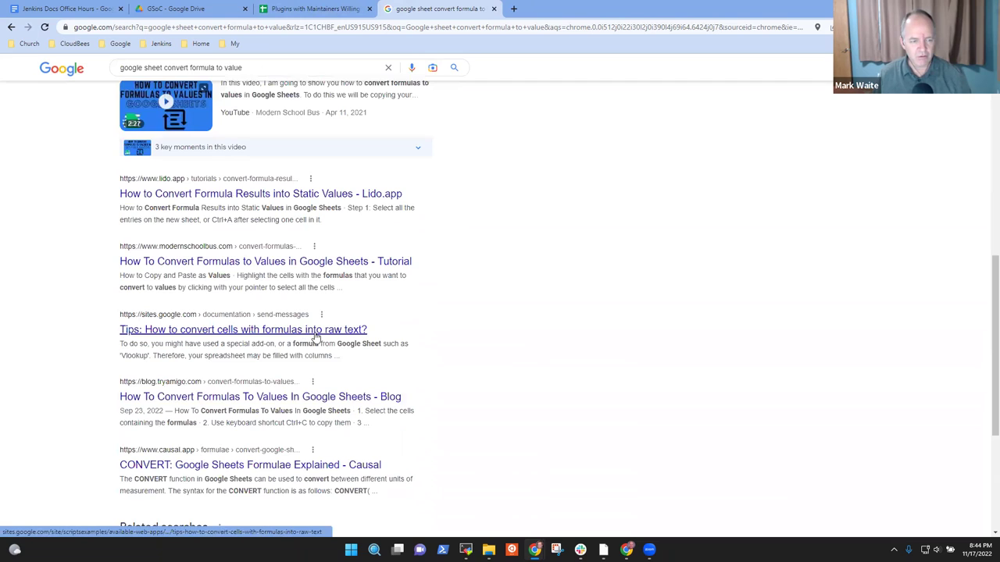
# Step: Skim the tips article, then open spreadsheetpoint's guide on converting formulas to values
pyautogui.click(247, 335)
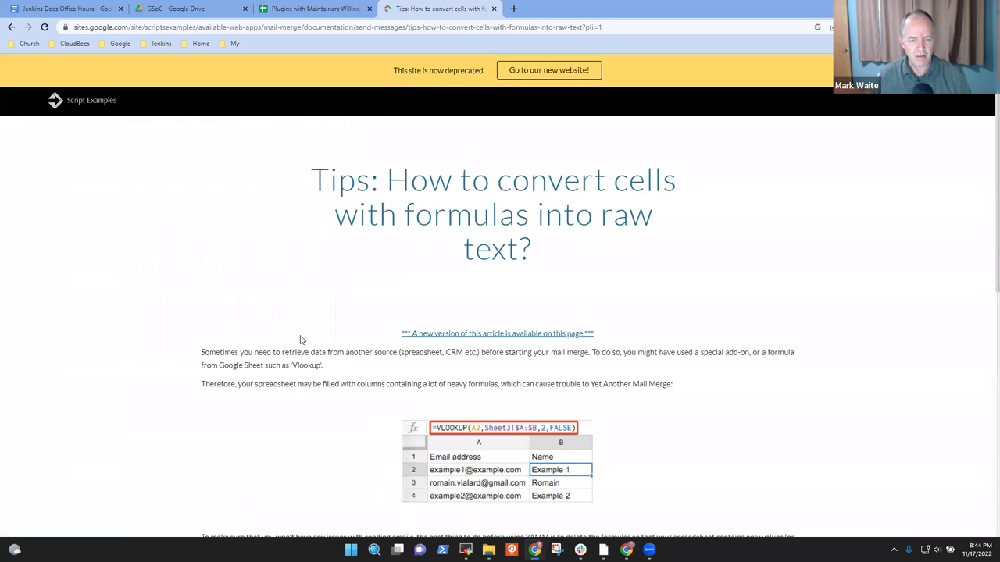
pyautogui.scroll(-3, 309, 344)
pyautogui.scroll(-3, 336, 344)
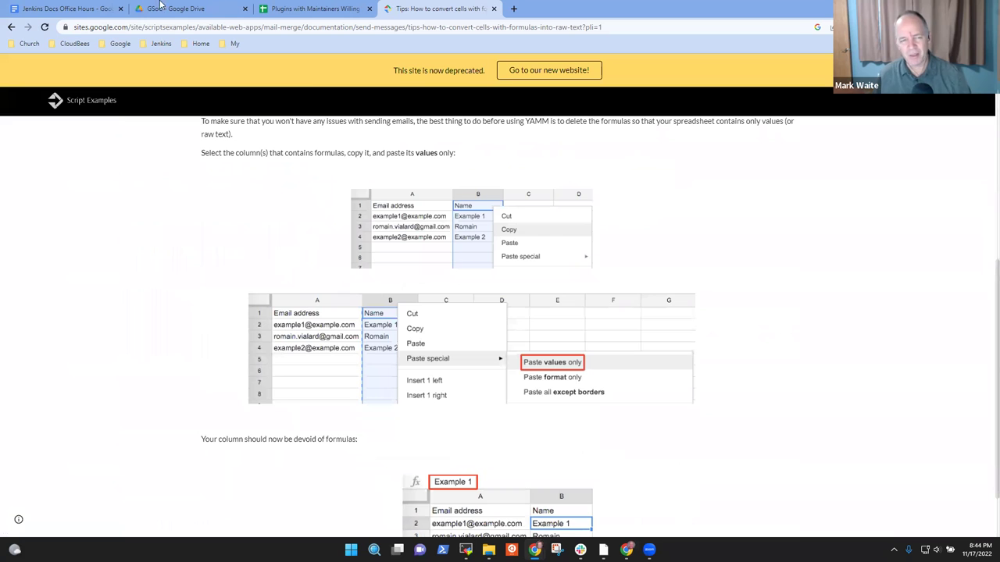
pyautogui.click(13, 28)
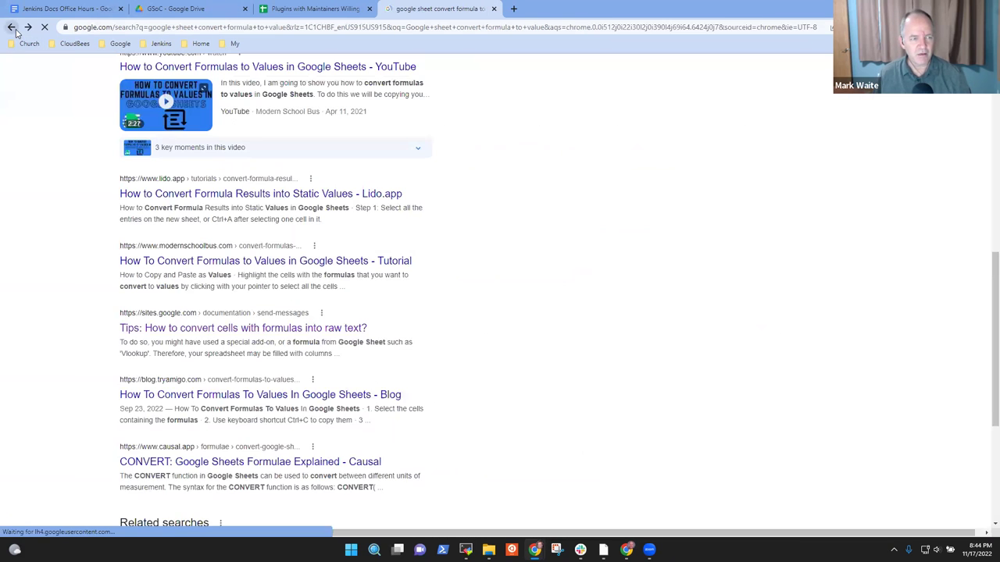
pyautogui.scroll(-3, 404, 413)
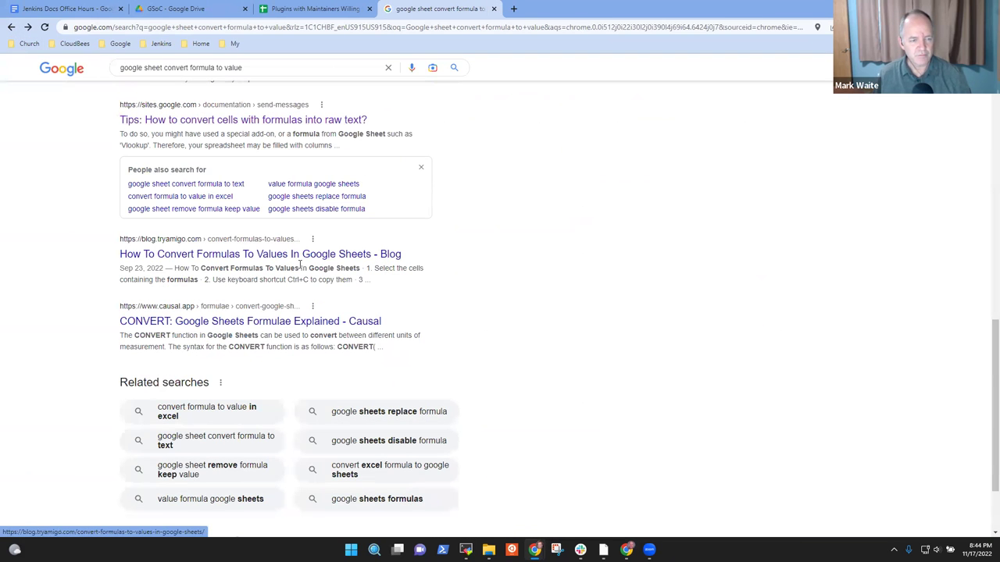
pyautogui.scroll(5, 310, 231)
pyautogui.scroll(3, 309, 231)
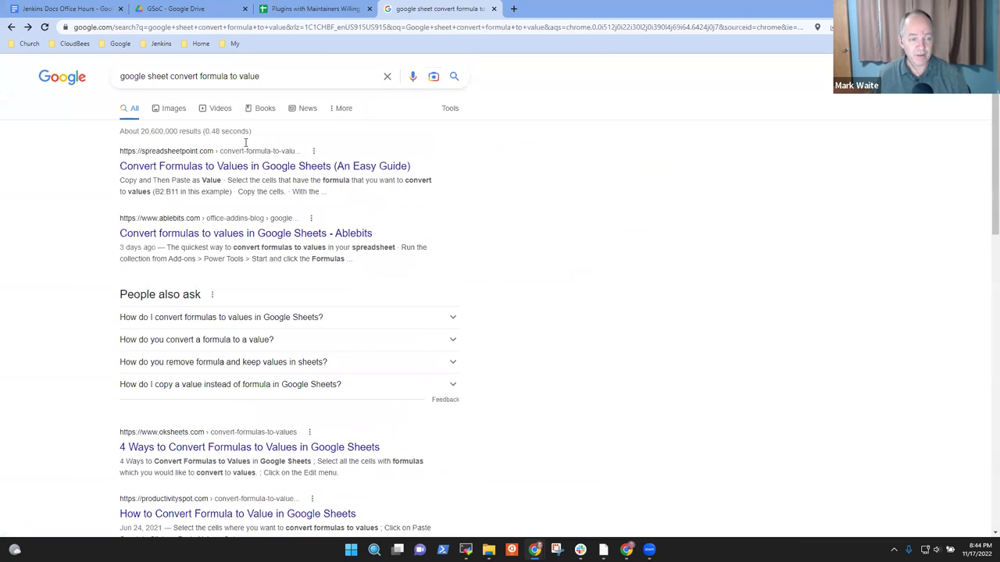
pyautogui.click(265, 169)
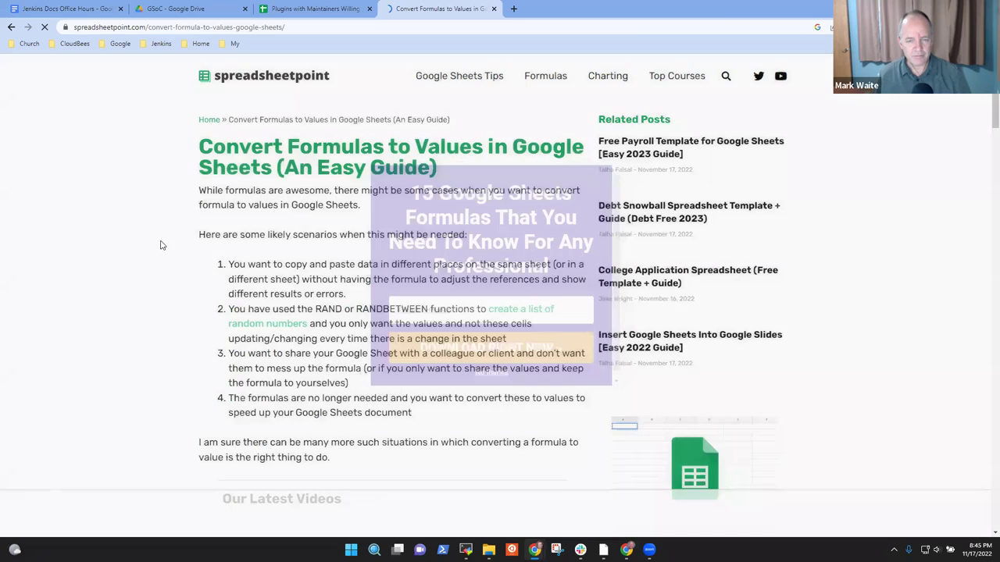
# Step: Dismiss the newsletter popup, read 'Copy and Then Paste as Value', then return to the plugin sheet
pyautogui.scroll(-1, 480, 285)
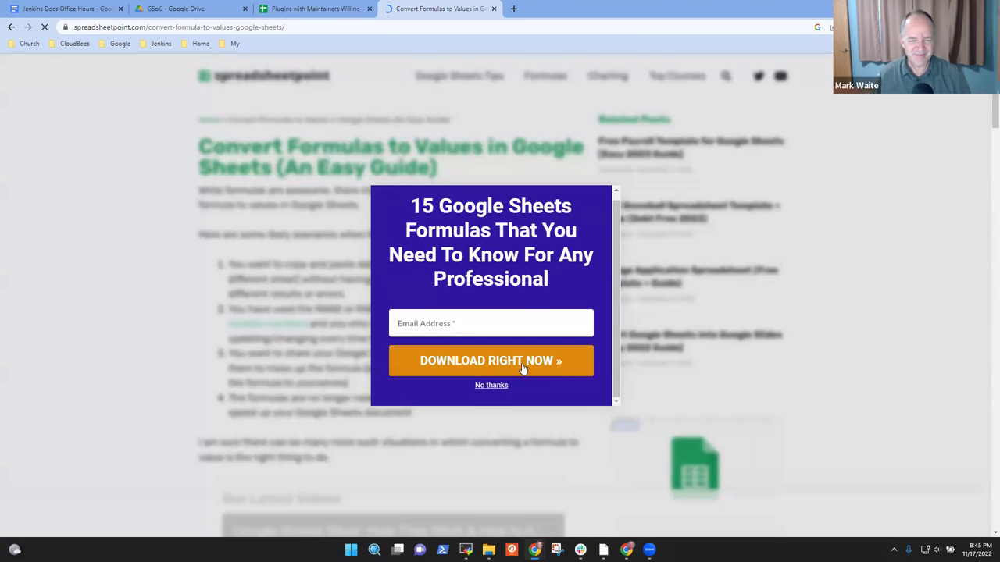
pyautogui.click(491, 386)
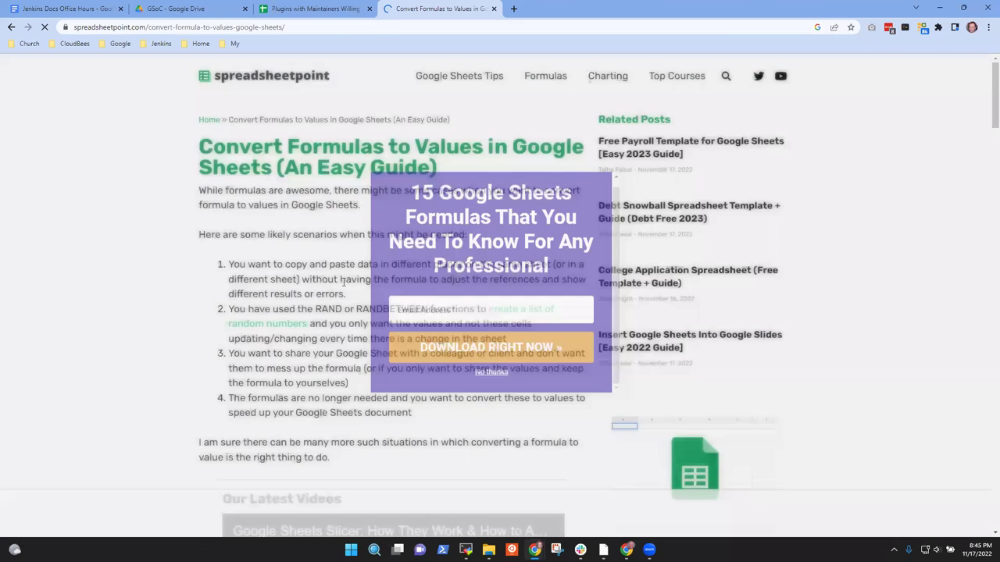
pyautogui.scroll(-7, 359, 312)
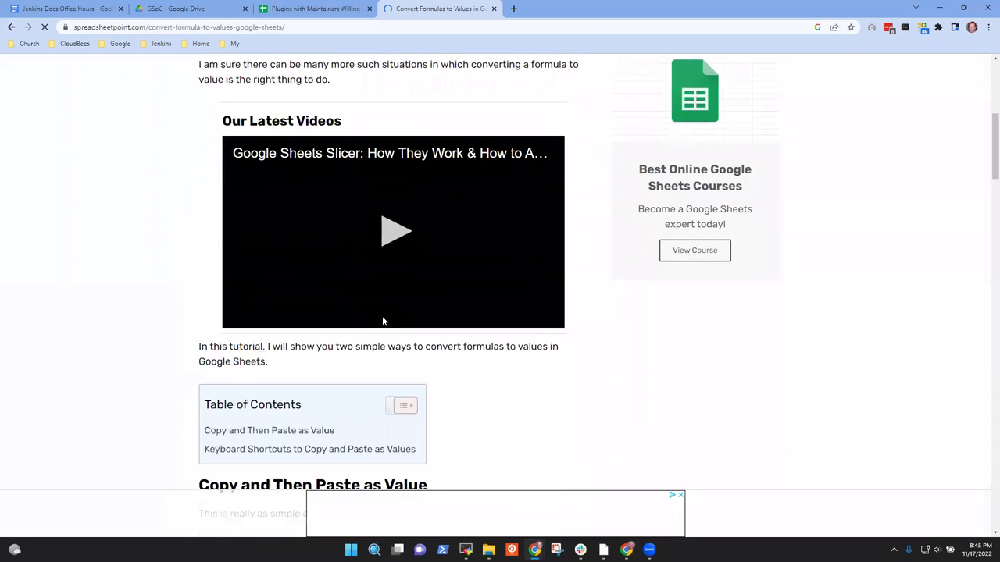
pyautogui.scroll(-1, 396, 330)
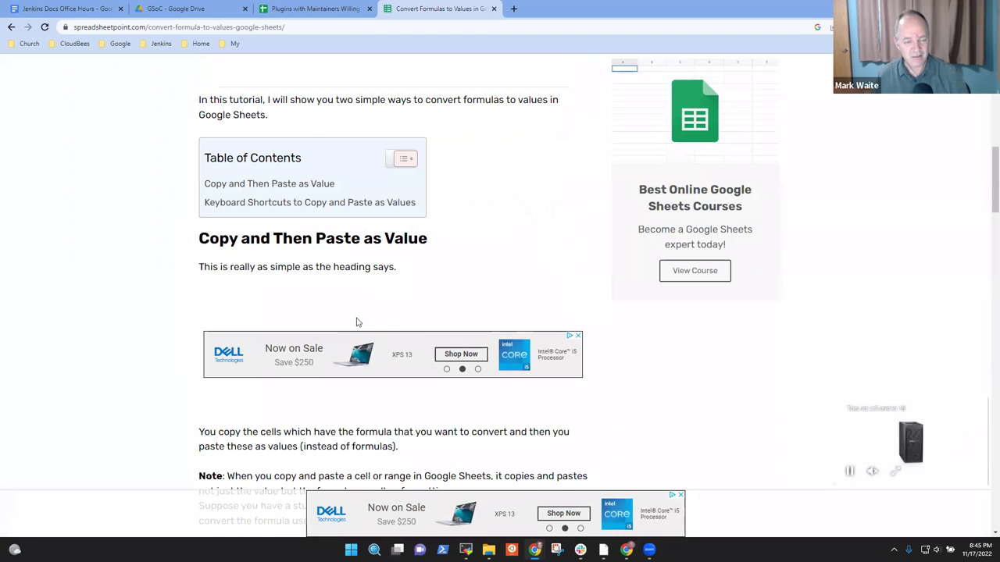
pyautogui.scroll(-2, 483, 356)
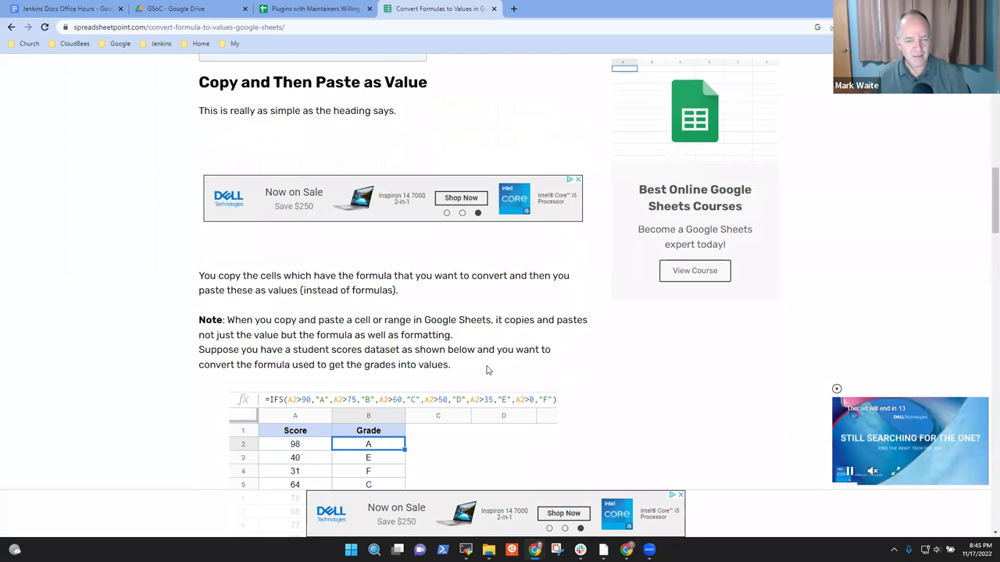
pyautogui.scroll(-2, 486, 370)
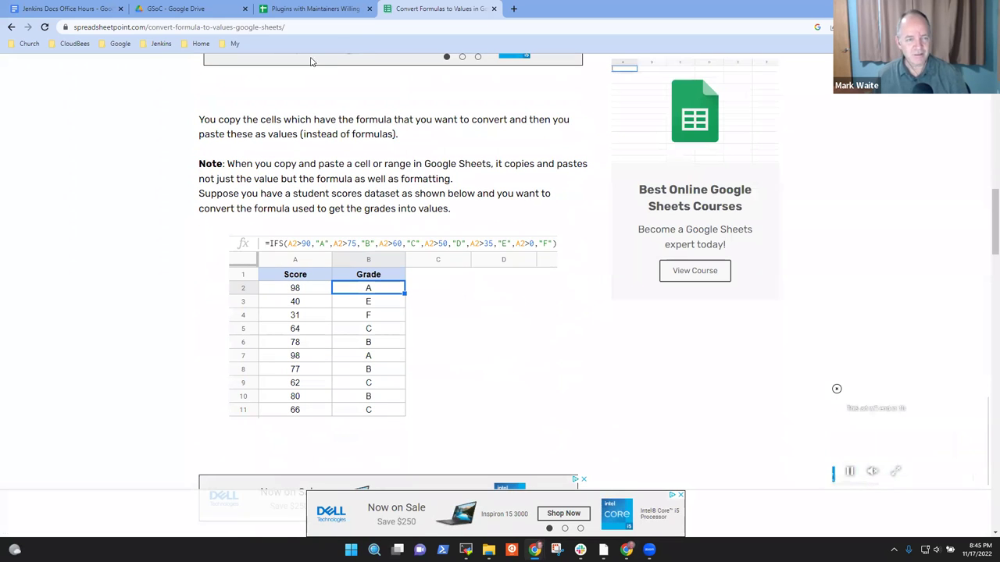
pyautogui.click(321, 11)
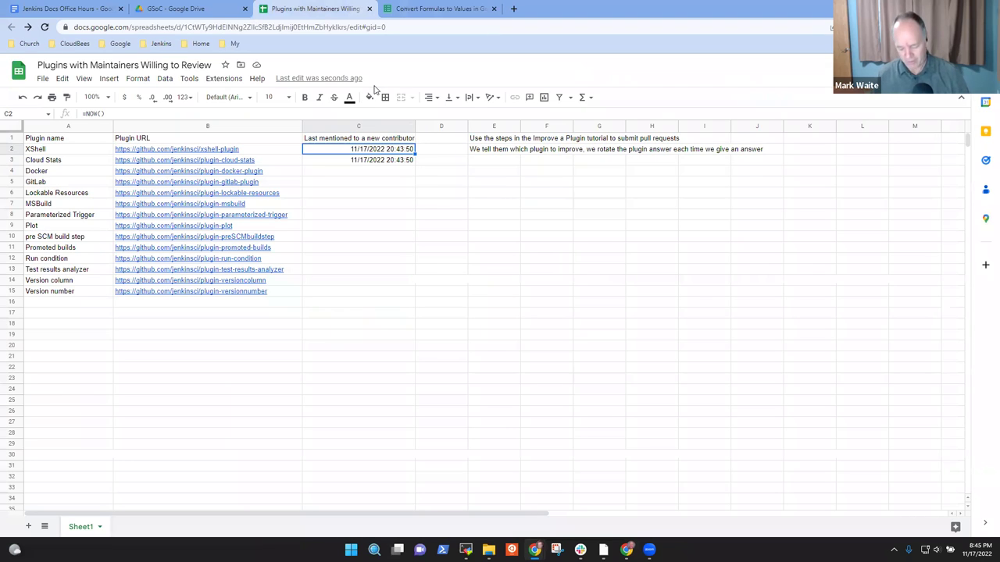
# Step: Copy C2:C3, paste values into D2, overwrite C2 with static 44882.86378, then clear D2
pyautogui.rightClick(386, 150)
pyautogui.click(440, 175)
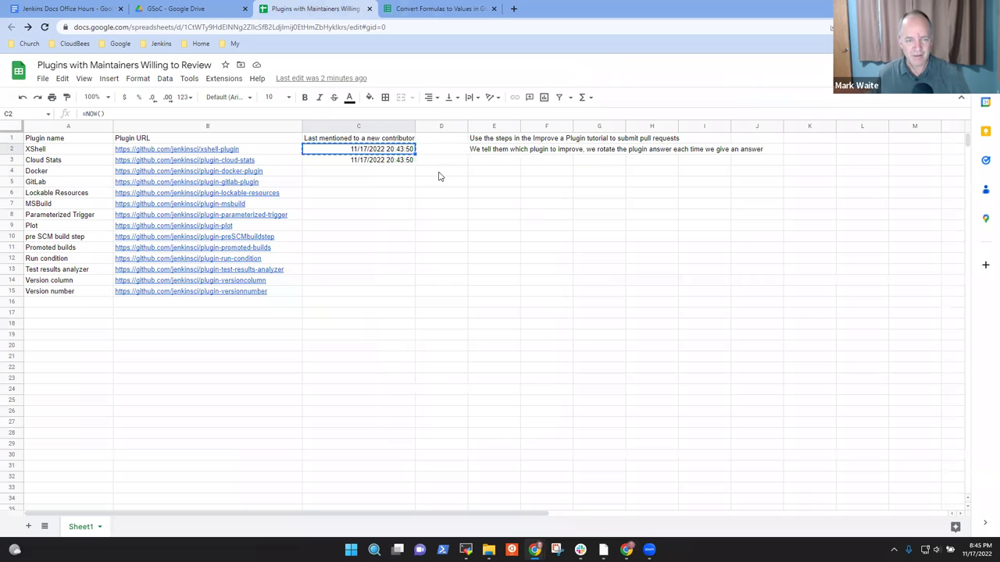
pyautogui.click(447, 151)
pyautogui.rightClick(447, 152)
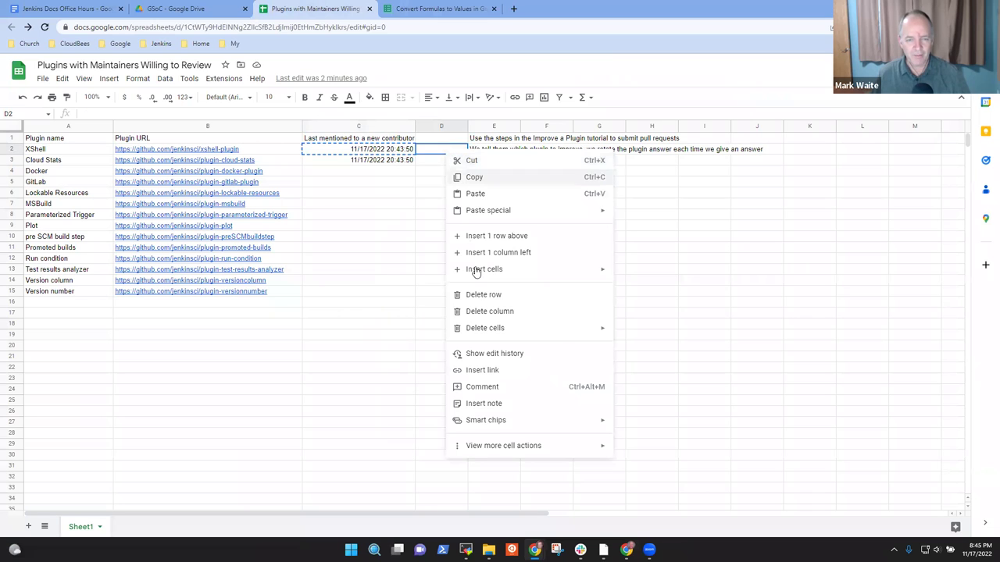
pyautogui.moveTo(507, 209)
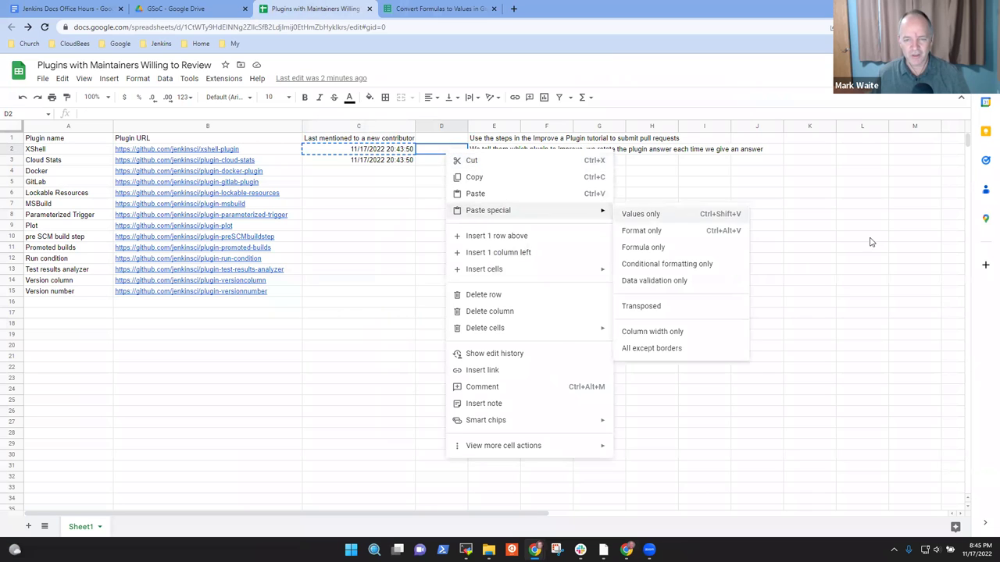
pyautogui.click(668, 215)
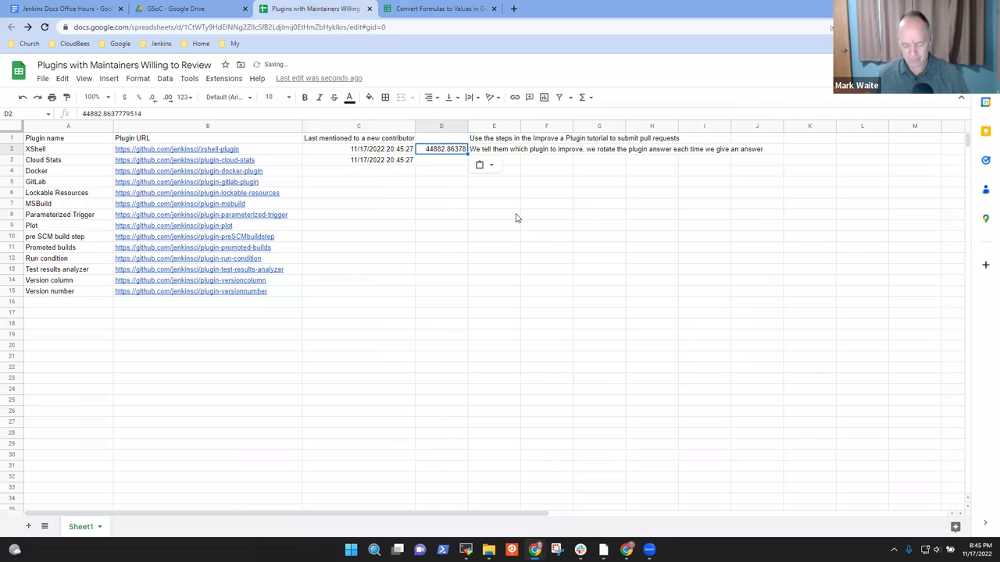
pyautogui.press('Left')
pyautogui.hotkey('ctrl', 'v')
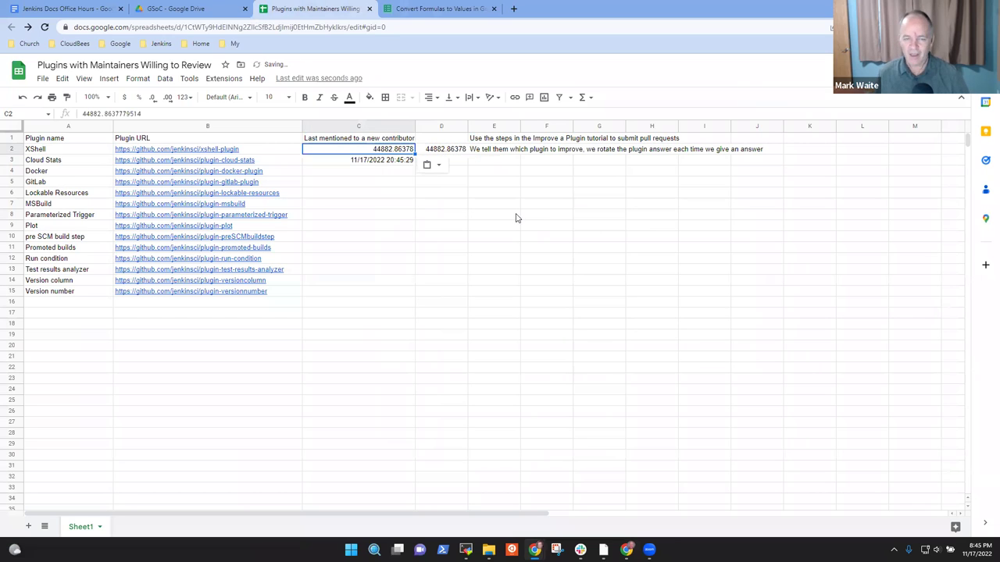
pyautogui.press('Right')
pyautogui.press('Delete')
# Step: Clear the timestamps in C2 and C3
pyautogui.press('Left')
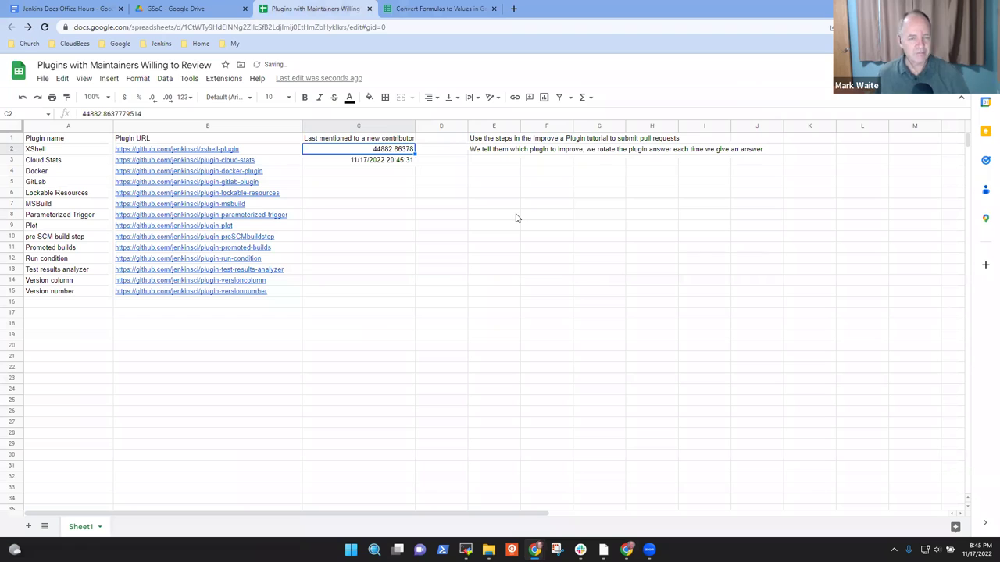
pyautogui.press('Delete')
pyautogui.press('Down')
pyautogui.press('Delete')
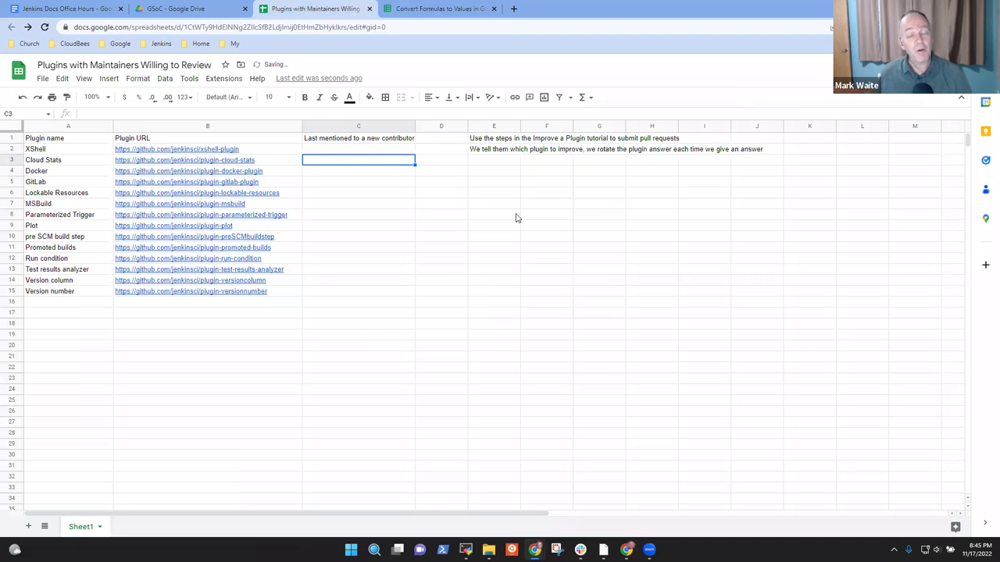
pyautogui.press('Up')
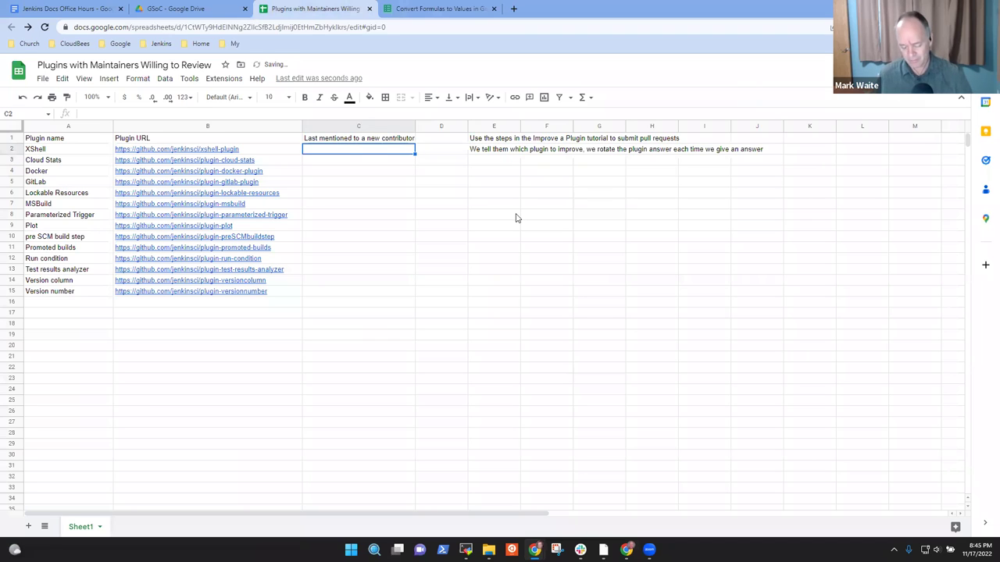
# Step: Enter 1 in C2, then replace it with =now(), showing 11/17/2022 20:45:48
pyautogui.write('1')
pyautogui.press('Return')
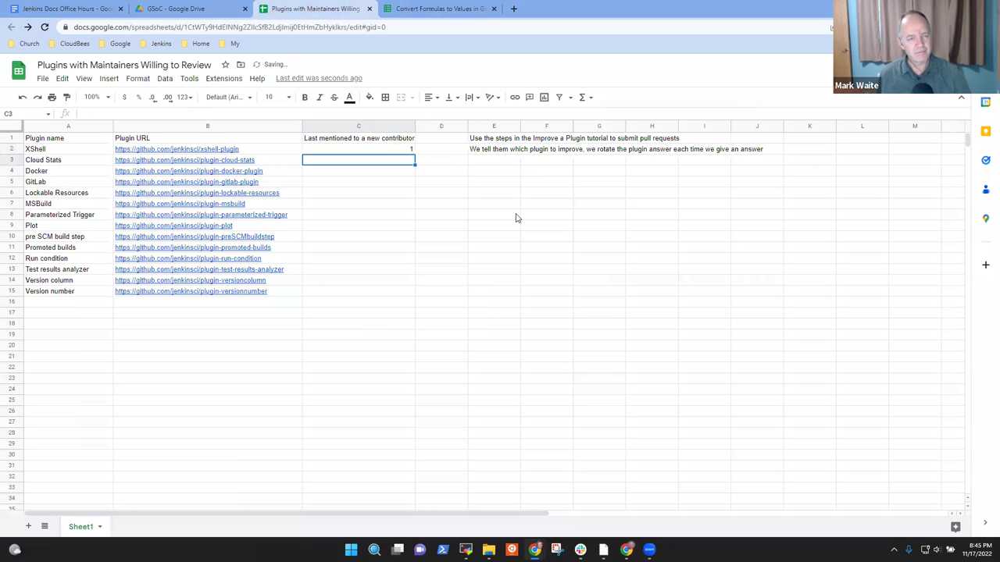
pyautogui.press('Up')
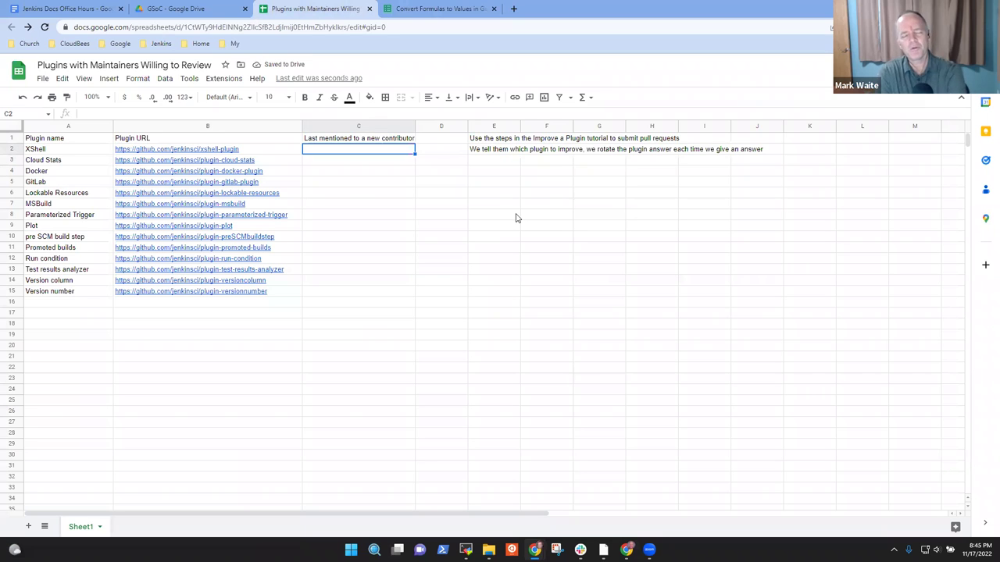
pyautogui.write('=now()')
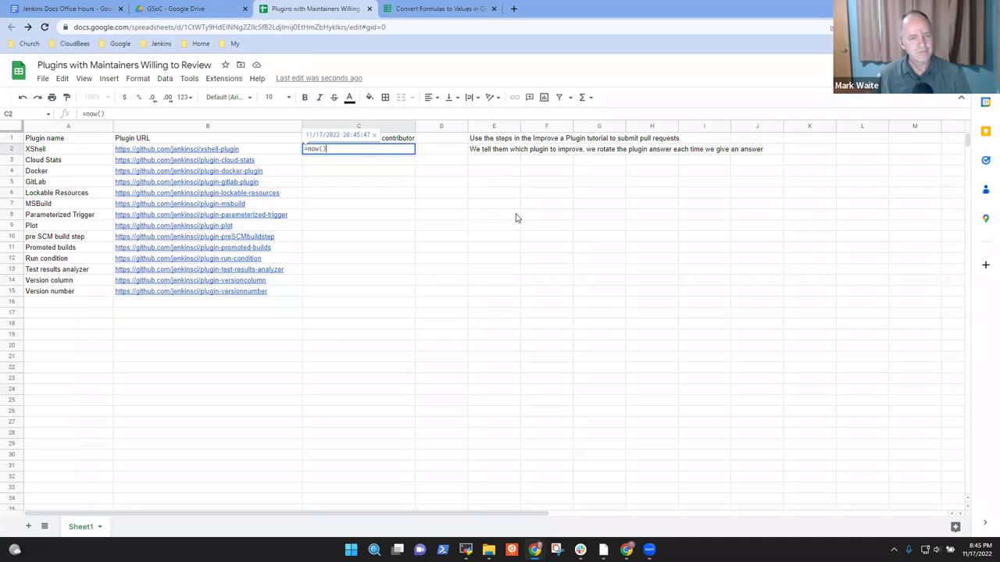
pyautogui.press('Return')
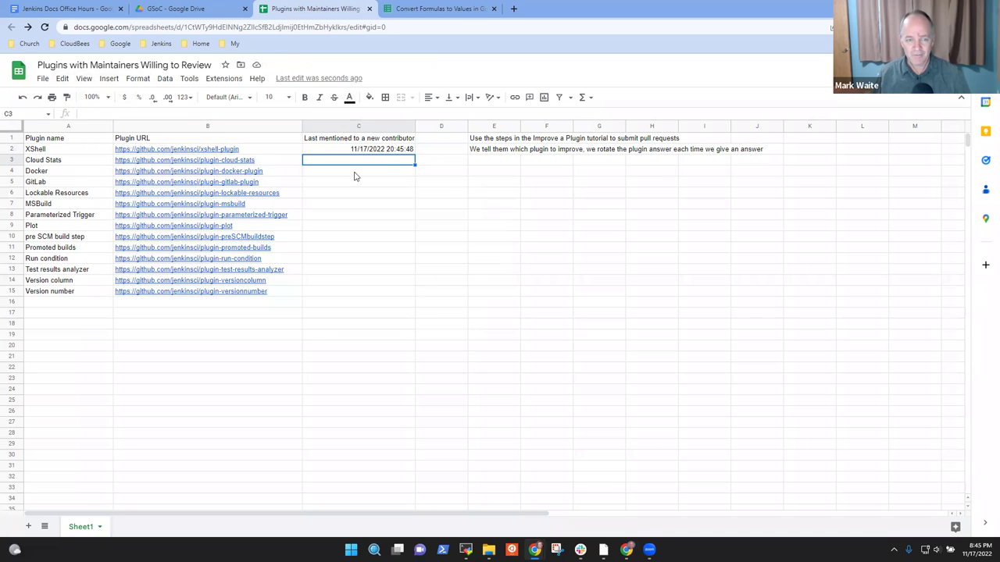
# Step: Refresh C2's =now() timestamp by re-editing and committing it twice
pyautogui.click(405, 150)
pyautogui.doubleClick(406, 150)
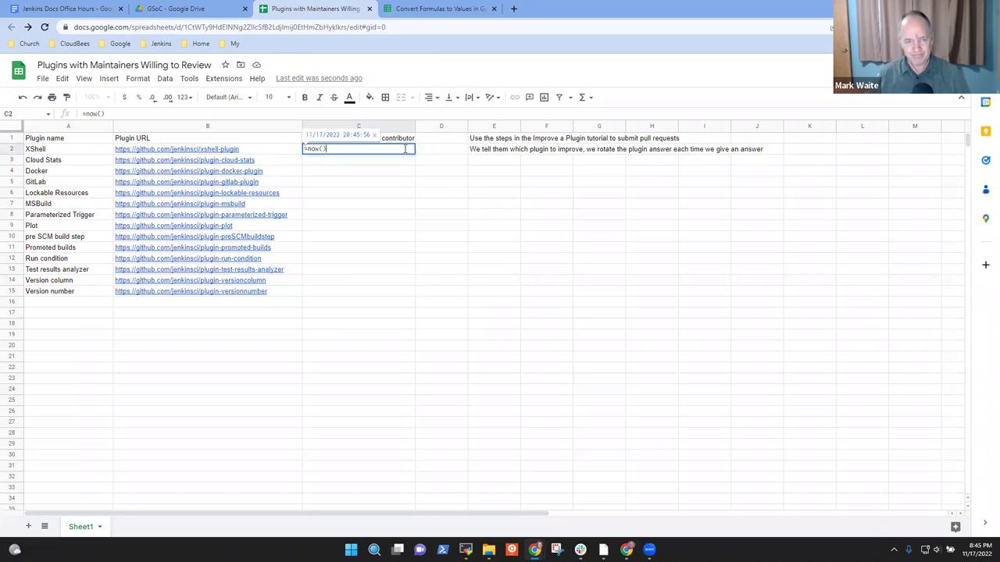
pyautogui.press('Return')
pyautogui.click(405, 151)
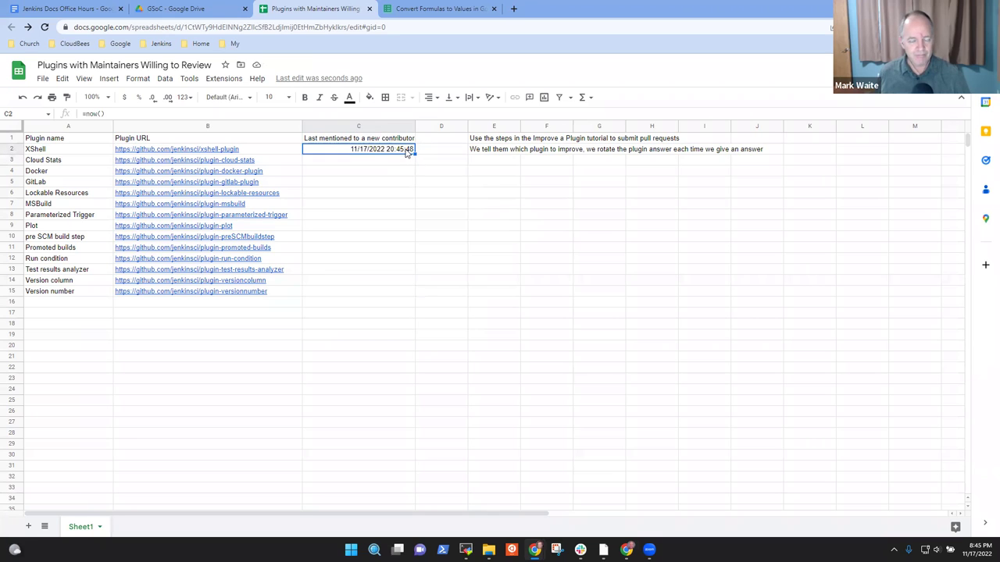
pyautogui.doubleClick(405, 149)
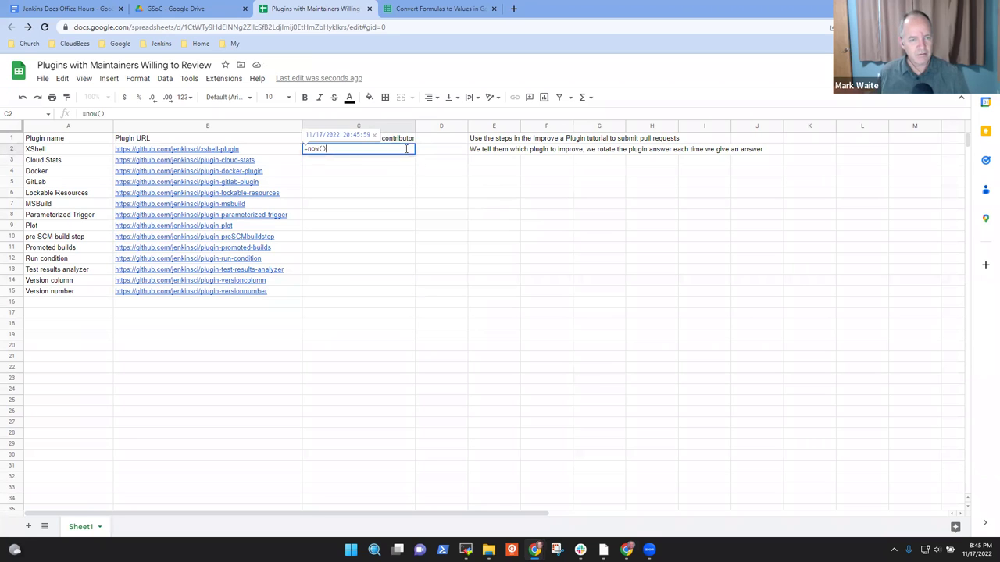
pyautogui.press('Return')
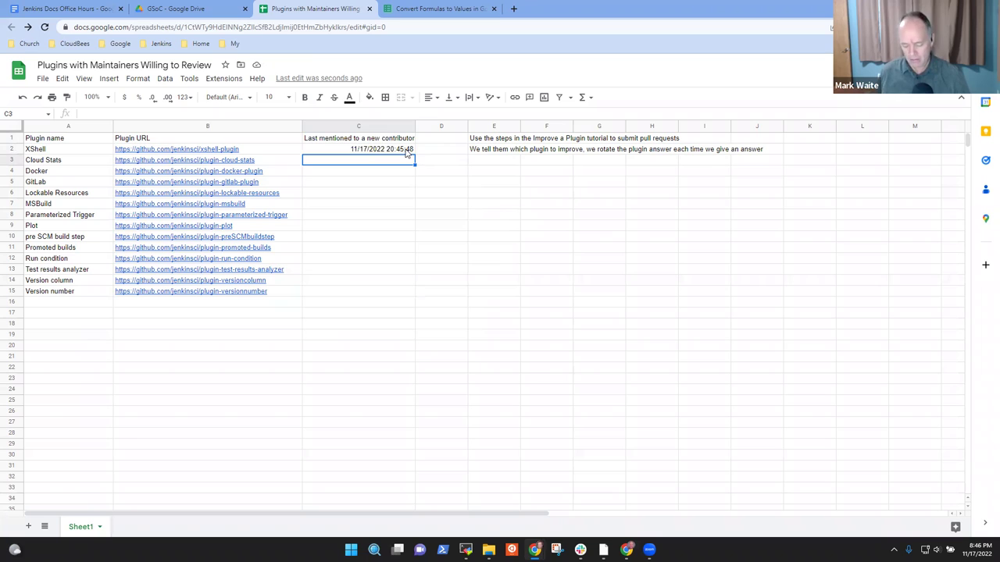
# Step: Enter =now() below C2, then erase C3's =now()+25 formula, leaving it empty
pyautogui.write('=now()+2')
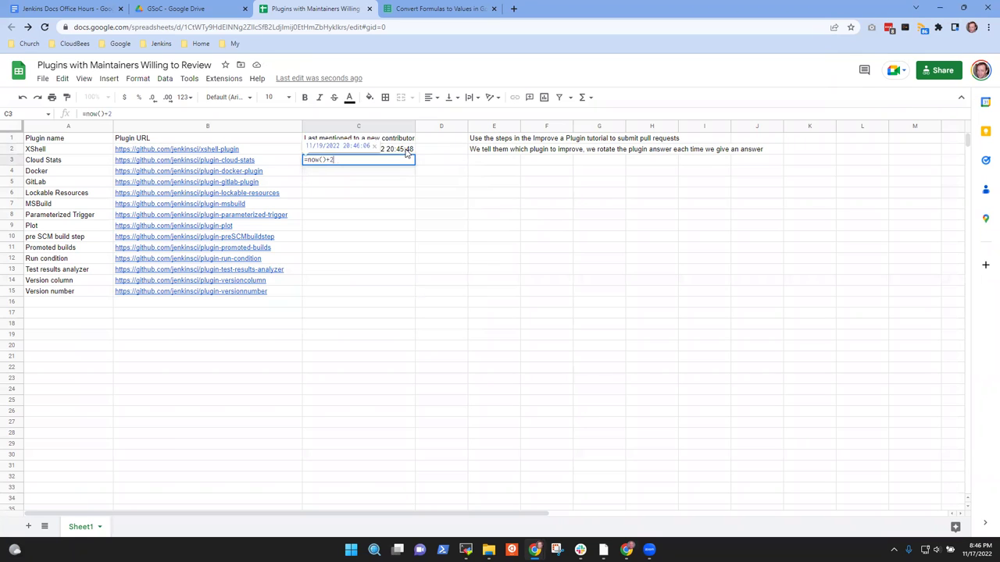
pyautogui.press('Return')
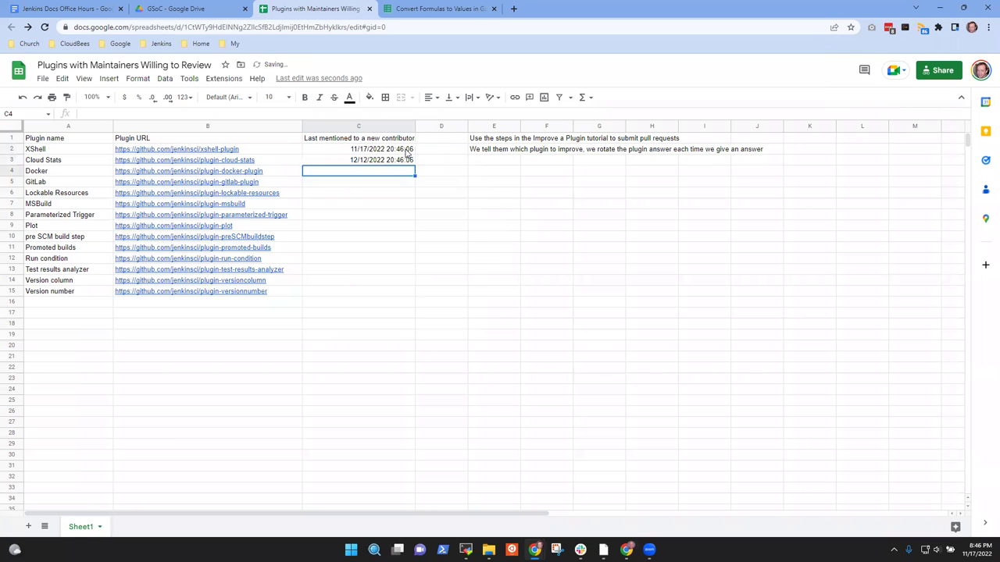
pyautogui.press('Up')
pyautogui.press('Up')
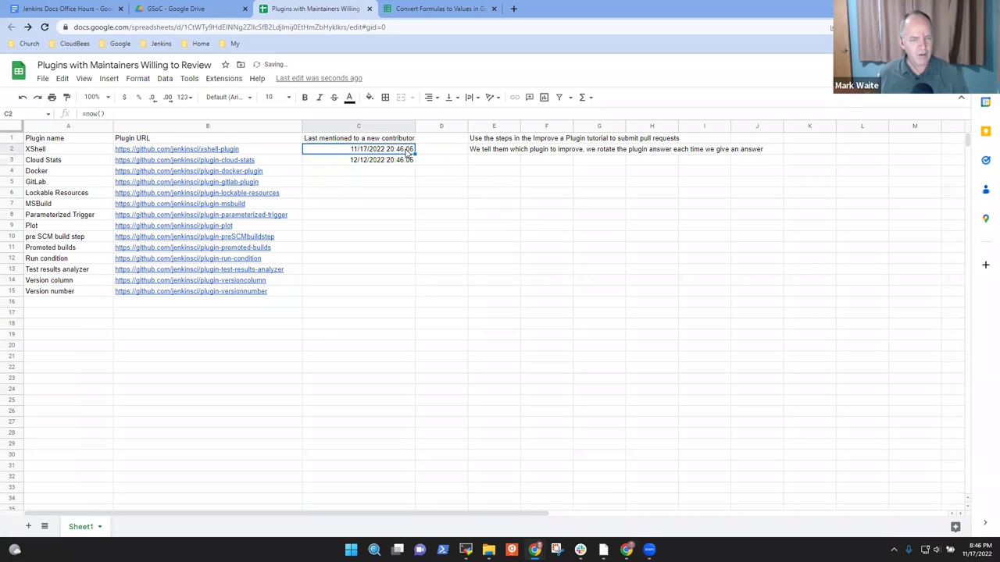
pyautogui.press('Down')
pyautogui.press('Up')
pyautogui.press('Down')
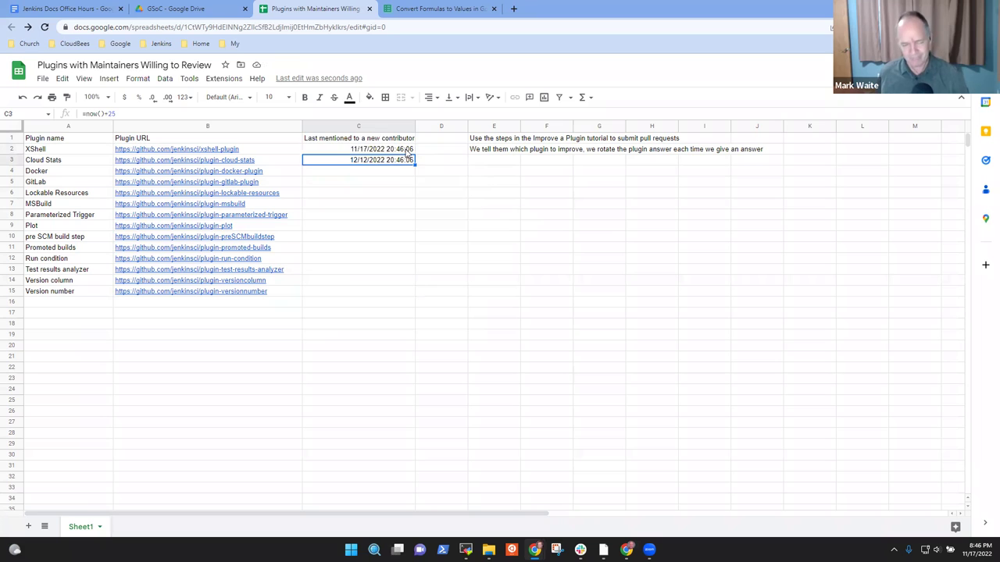
pyautogui.press('Return')
pyautogui.press('BackSpace')
pyautogui.press('BackSpace')
pyautogui.press('BackSpace')
pyautogui.press('BackSpace')
pyautogui.press('BackSpace')
pyautogui.press('BackSpace')
pyautogui.press('BackSpace')
pyautogui.press('BackSpace')
pyautogui.press('Return')
# Step: Put =now() in C3 again, then delete C3's timestamp
pyautogui.press('Up')
pyautogui.write('=now()')
pyautogui.press('Return')
pyautogui.press('Up')
pyautogui.press('Up')
pyautogui.press('Up')
pyautogui.press('Down')
pyautogui.press('Down')
pyautogui.press('Down')
pyautogui.press('Up')
pyautogui.press('Delete')
pyautogui.press('Up')
# Step: Open C2's =now() formula for editing, previewing 11/17/2022 20:46:37
pyautogui.doubleClick(406, 149)
pyautogui.press('Escape')
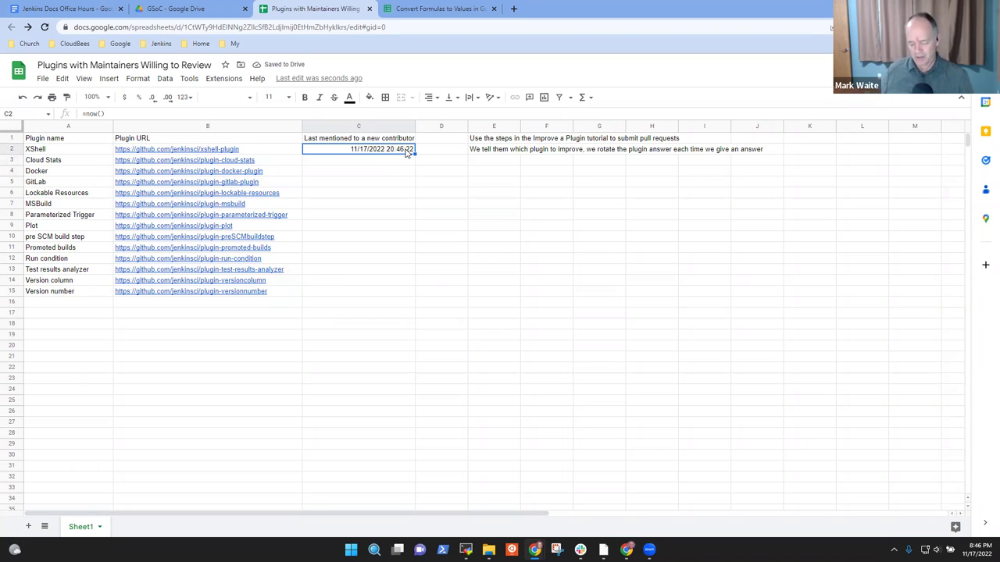
pyautogui.doubleClick(405, 149)
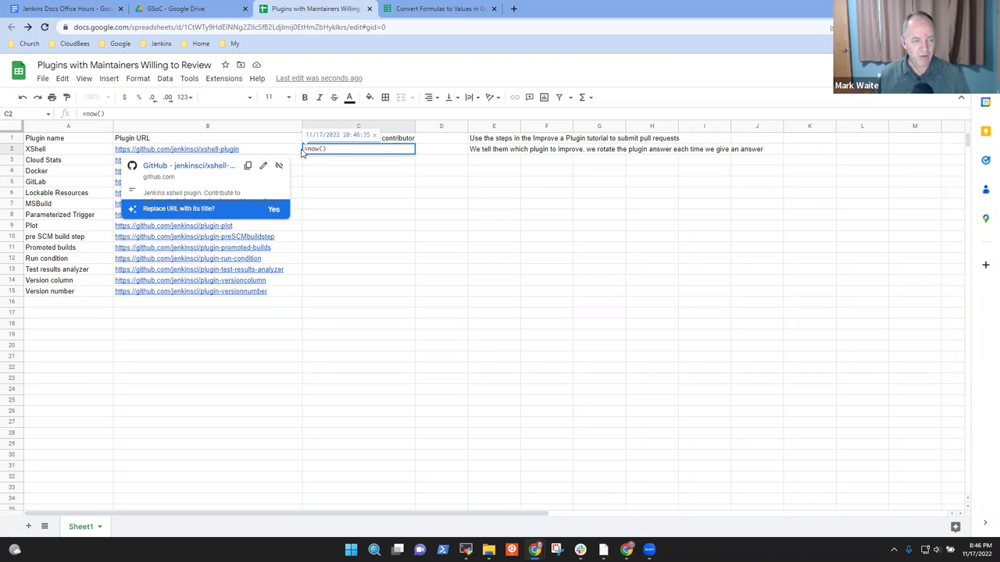
# Step: Refine the formula-to-value search by adding 'with function keys'
pyautogui.click(412, 8)
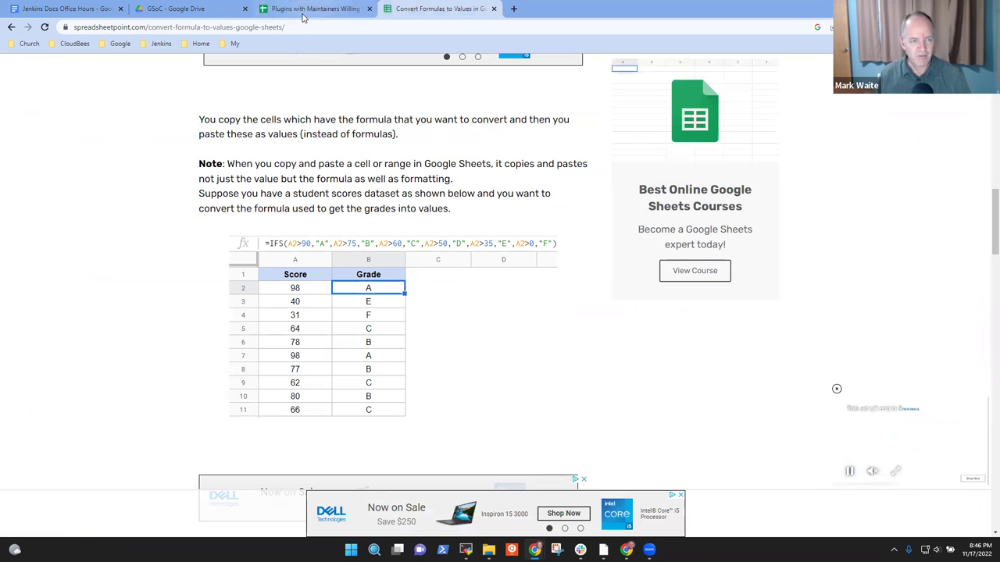
pyautogui.click(11, 26)
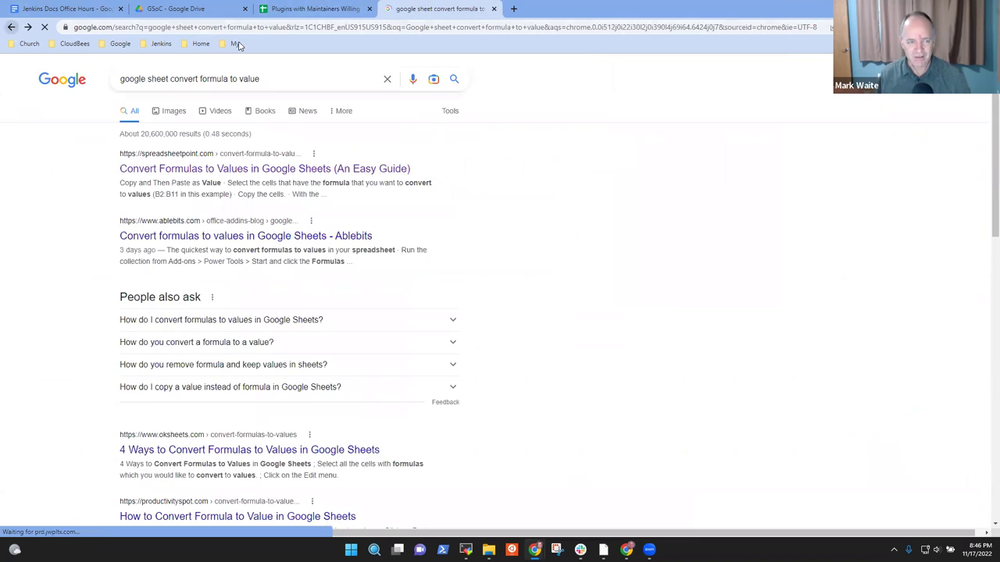
pyautogui.click(276, 82)
pyautogui.write('with ')
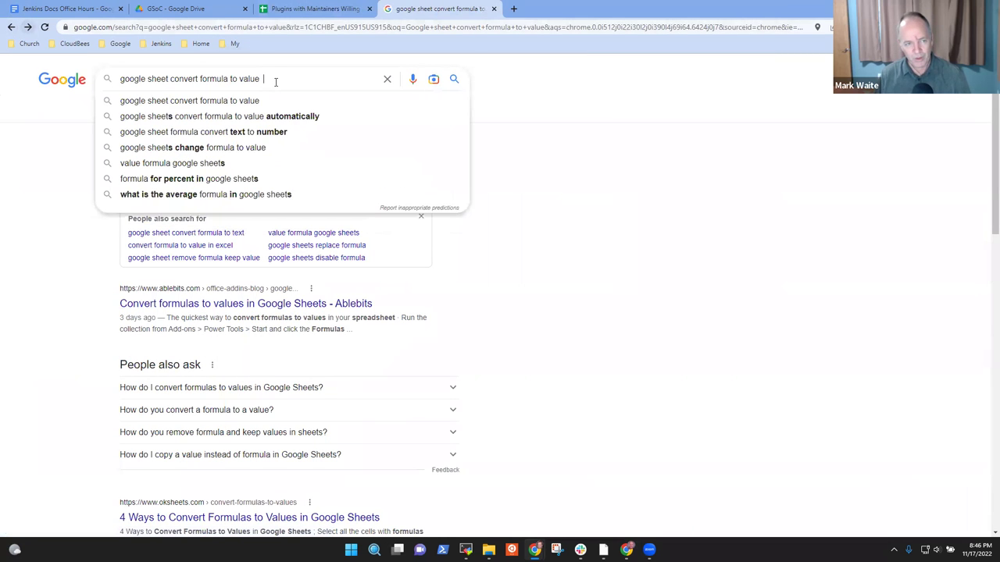
pyautogui.write('funct')
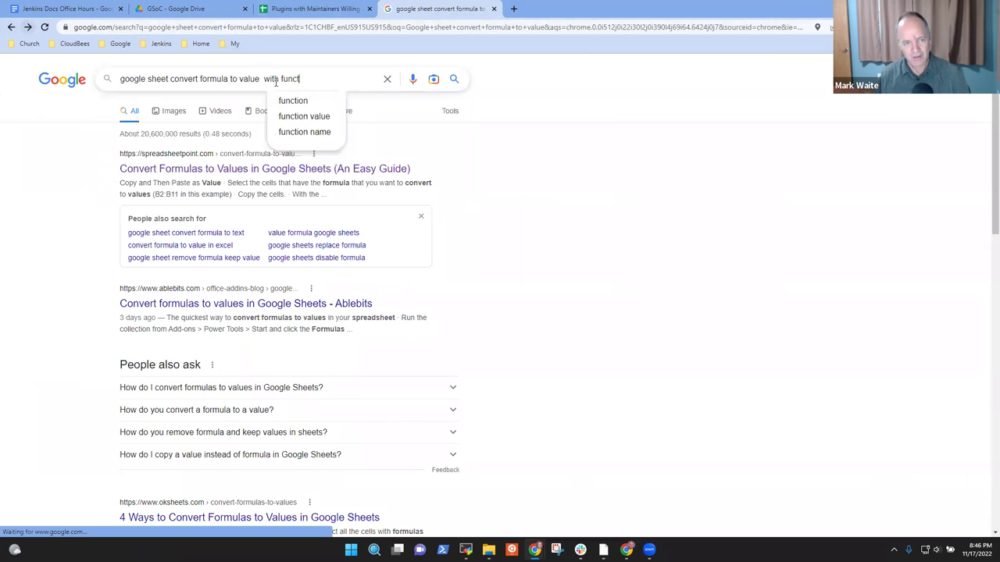
pyautogui.write('ion keys')
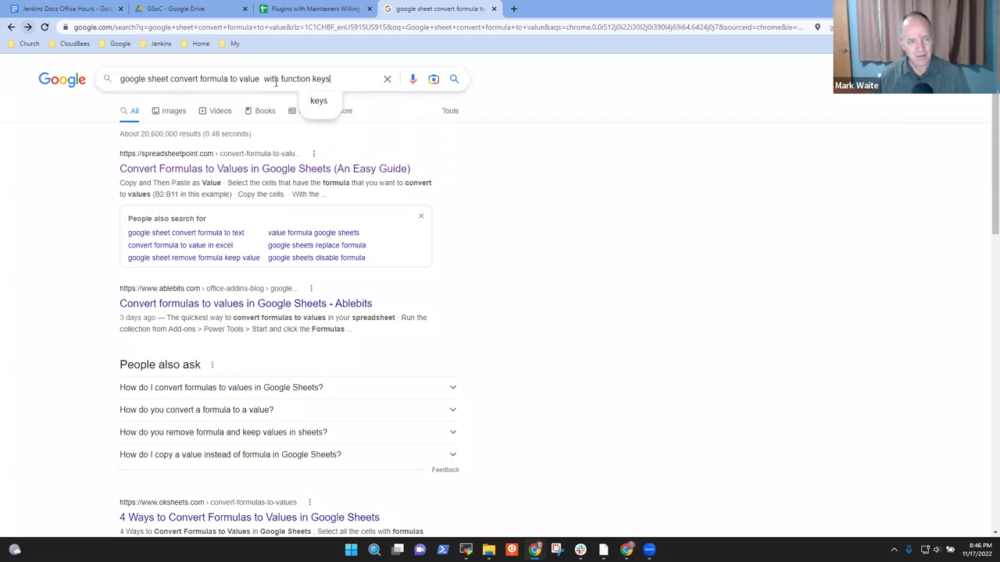
pyautogui.press('Return')
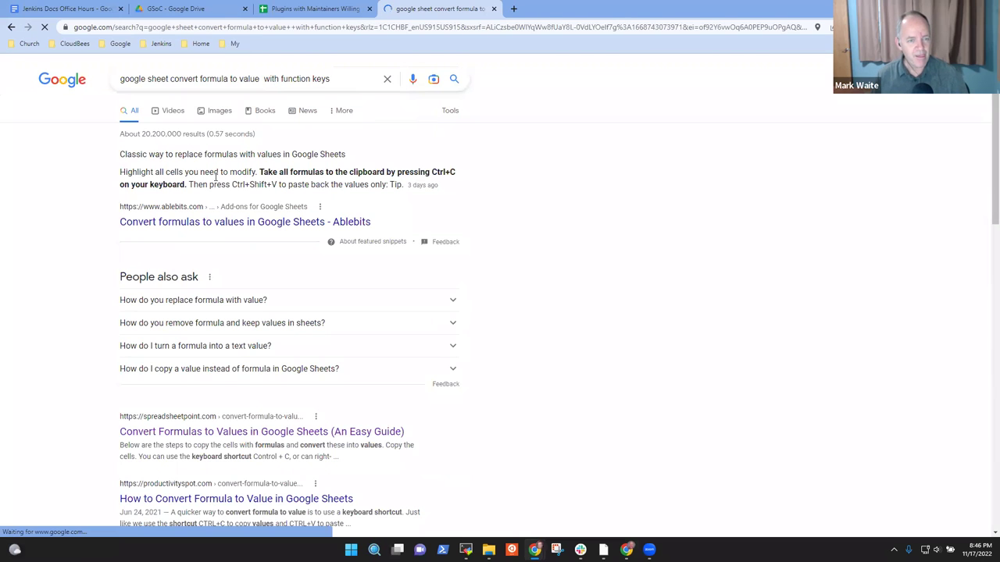
# Step: Open productivityspot's 'How to Convert Formula to Value in Google Sheets' article
pyautogui.click(240, 223)
pyautogui.scroll(-1, 239, 229)
pyautogui.scroll(-2, 250, 227)
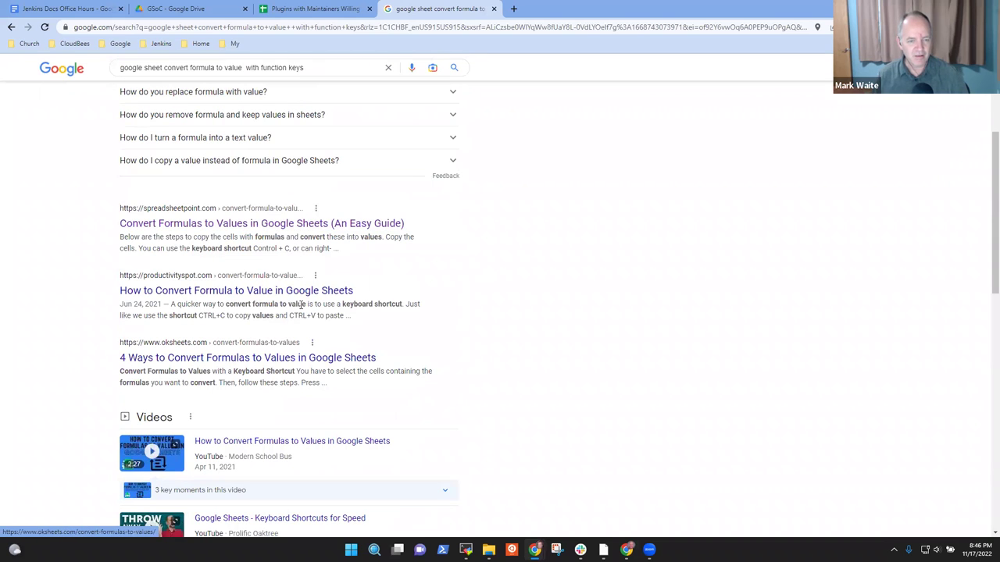
pyautogui.click(271, 298)
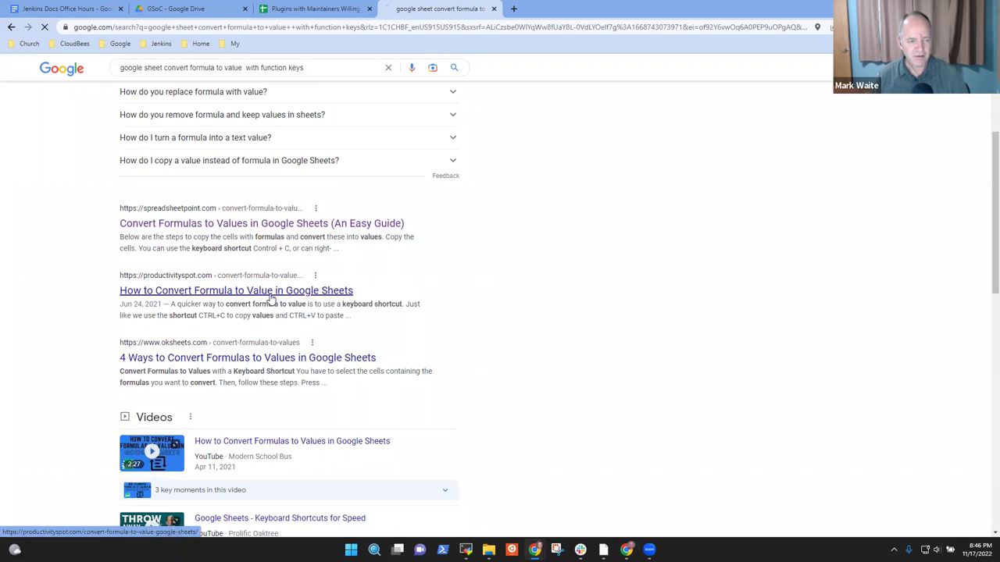
pyautogui.scroll(-2, 294, 217)
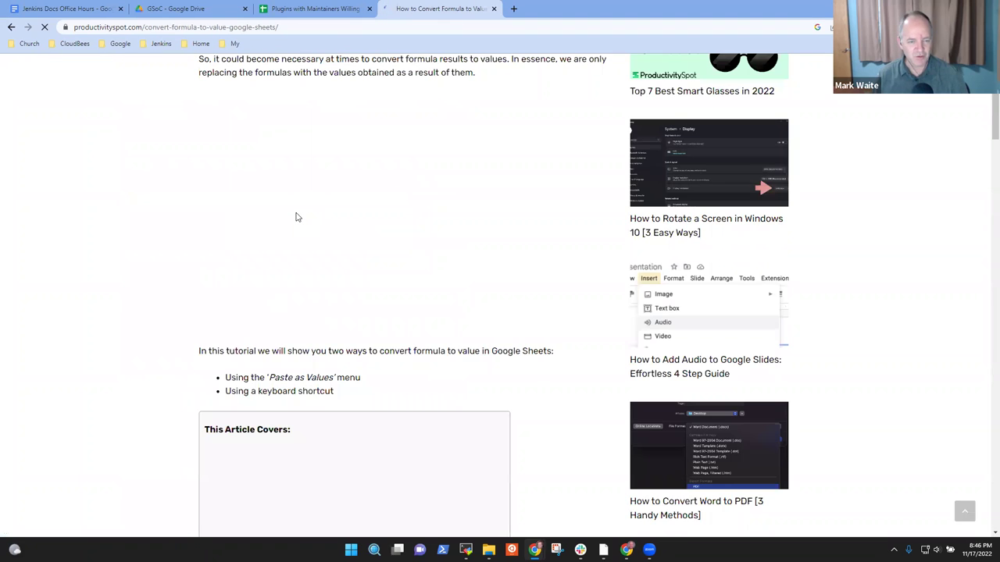
# Step: Test copying C2 into C3 as formula and as value, then clear C3
pyautogui.click(493, 9)
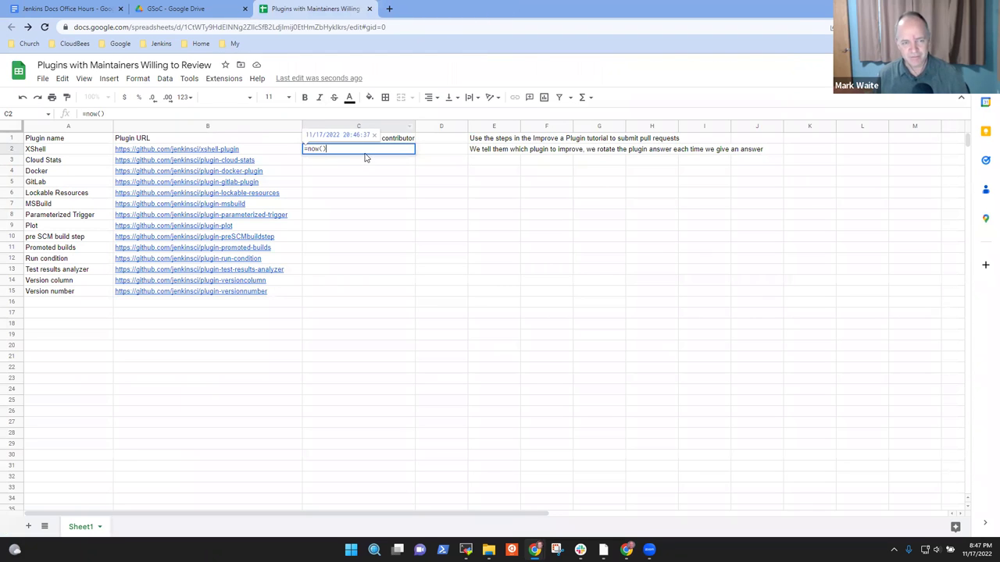
pyautogui.press('Escape')
pyautogui.hotkey('ctrl', 'c')
pyautogui.press('Down')
pyautogui.hotkey('ctrl', 'v')
pyautogui.press('Delete')
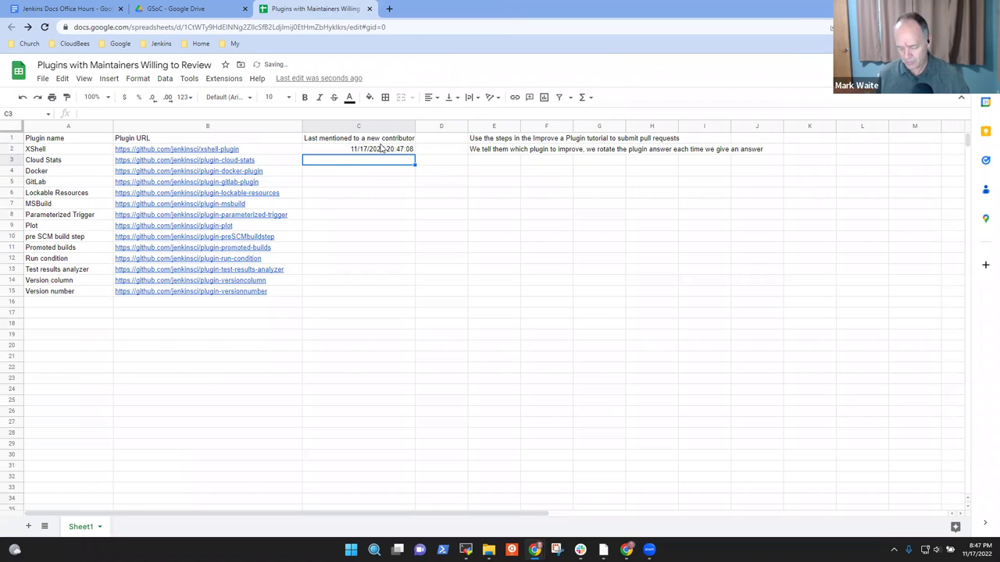
pyautogui.hotkey('ctrl', 'shift', 'v')
pyautogui.press('Return')
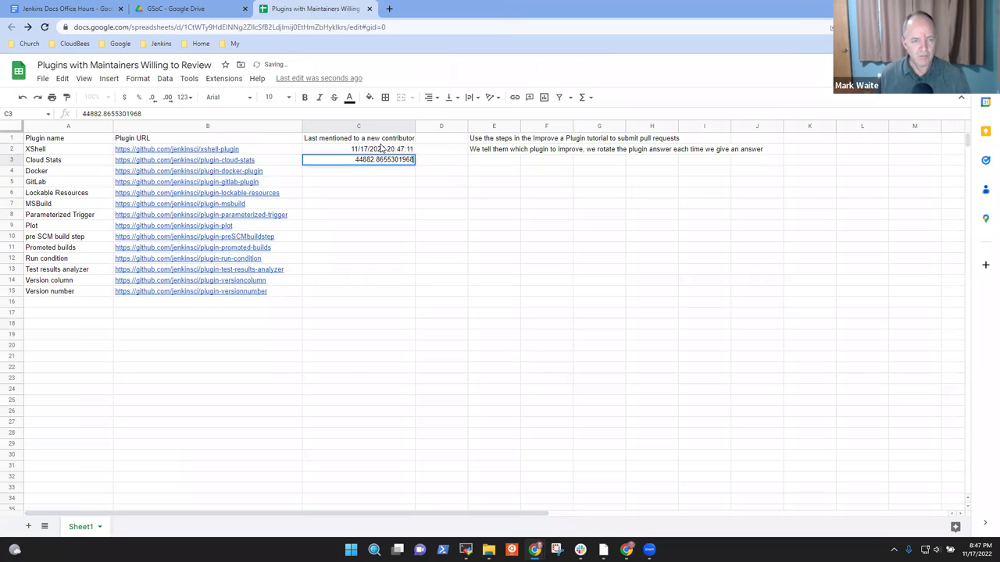
pyautogui.press('Escape')
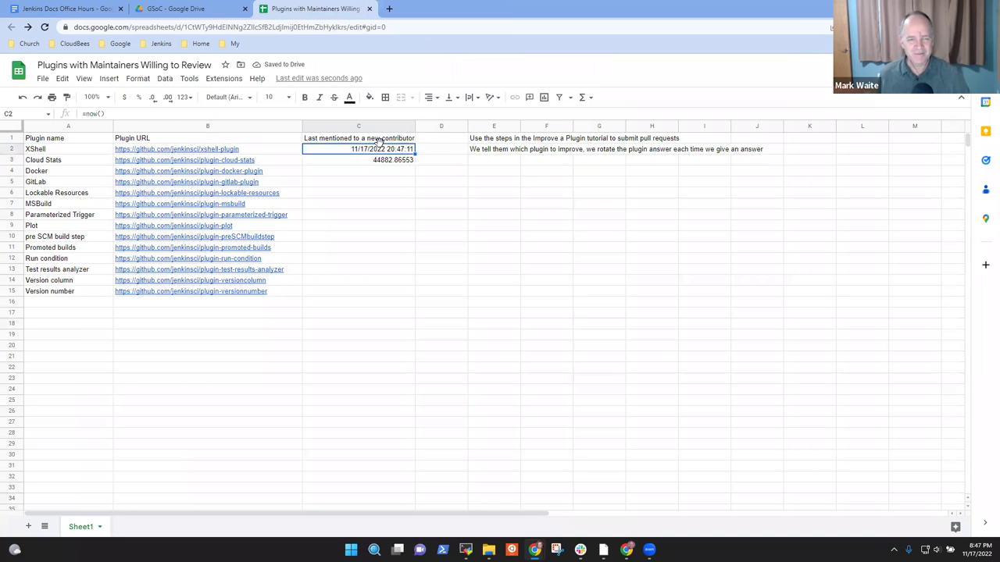
pyautogui.press('Delete')
# Step: Format C2 as Date time, showing 11/17/2022 20:47:27
pyautogui.click(380, 148)
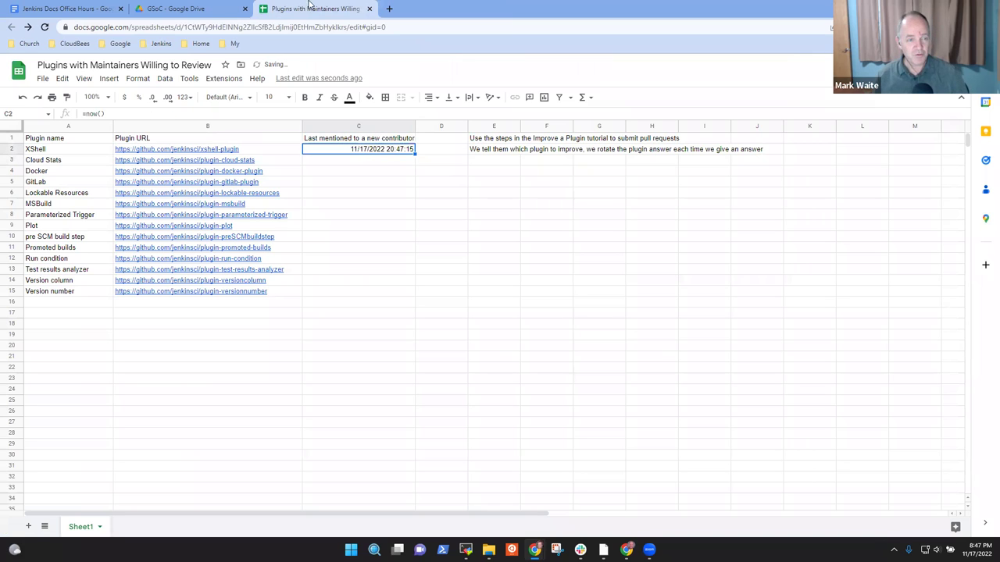
pyautogui.click(138, 81)
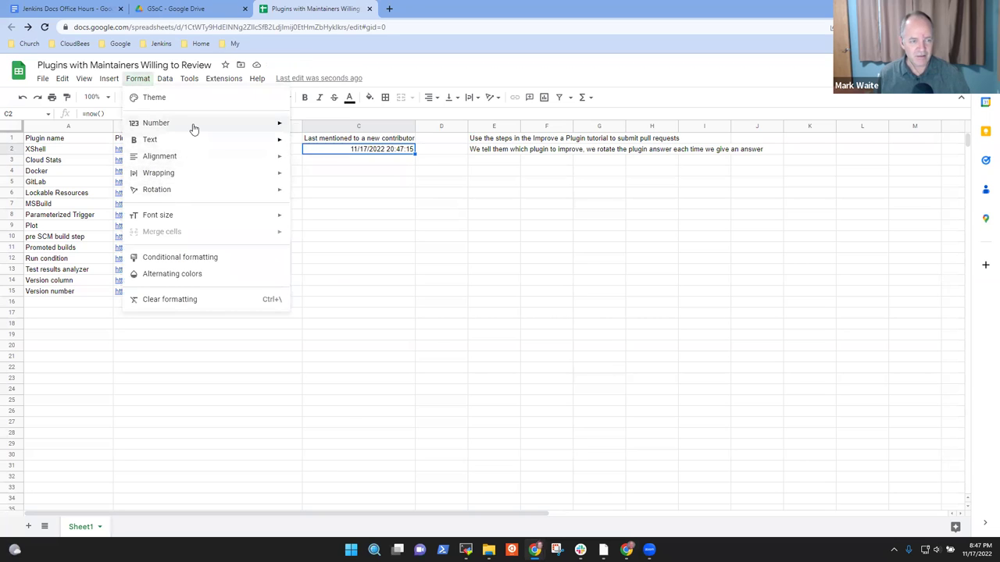
pyautogui.moveTo(194, 128)
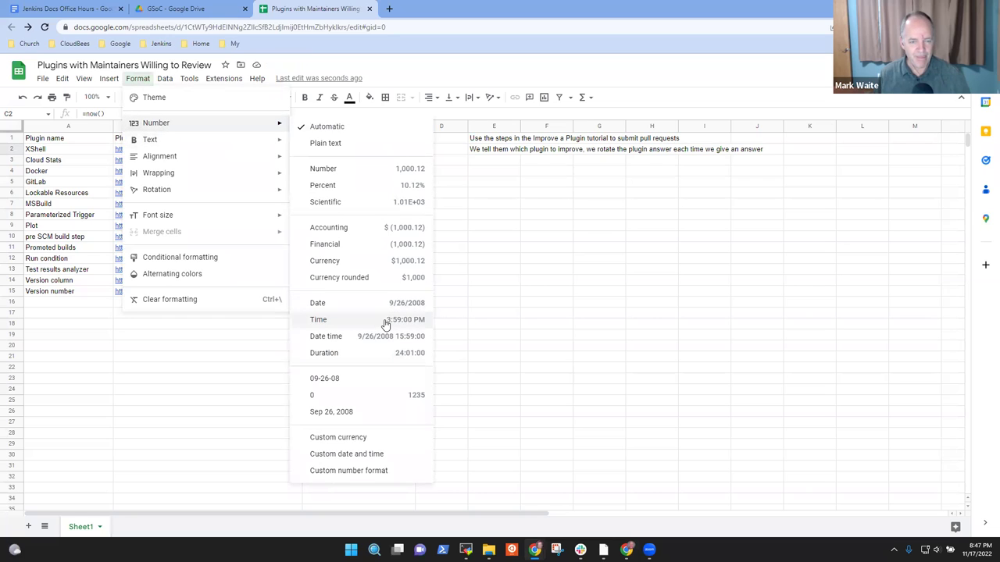
pyautogui.click(388, 336)
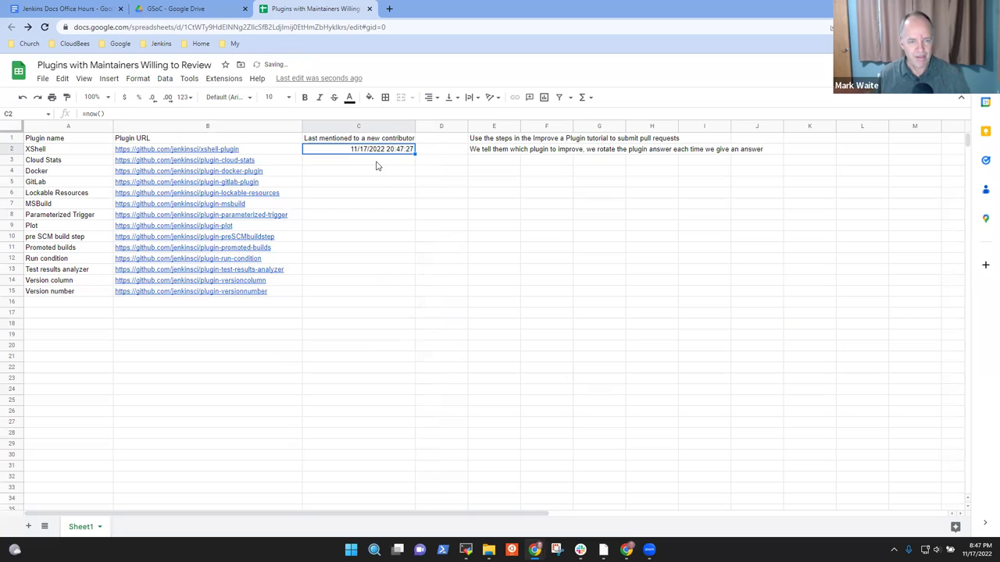
# Step: Copy the C2 timestamp formula down through C3:C15
pyautogui.hotkey('ctrl', 'c')
pyautogui.press('Down')
pyautogui.hotkey('shift', 'Down')
pyautogui.hotkey('shift', 'Down')
pyautogui.hotkey('shift', 'Down')
pyautogui.hotkey('shift', 'Down')
pyautogui.hotkey('shift', 'Down')
pyautogui.hotkey('shift', 'Down')
pyautogui.hotkey('shift', 'Down')
pyautogui.hotkey('shift', 'Down')
pyautogui.hotkey('shift', 'Down')
pyautogui.hotkey('shift', 'Down')
pyautogui.hotkey('shift', 'Down')
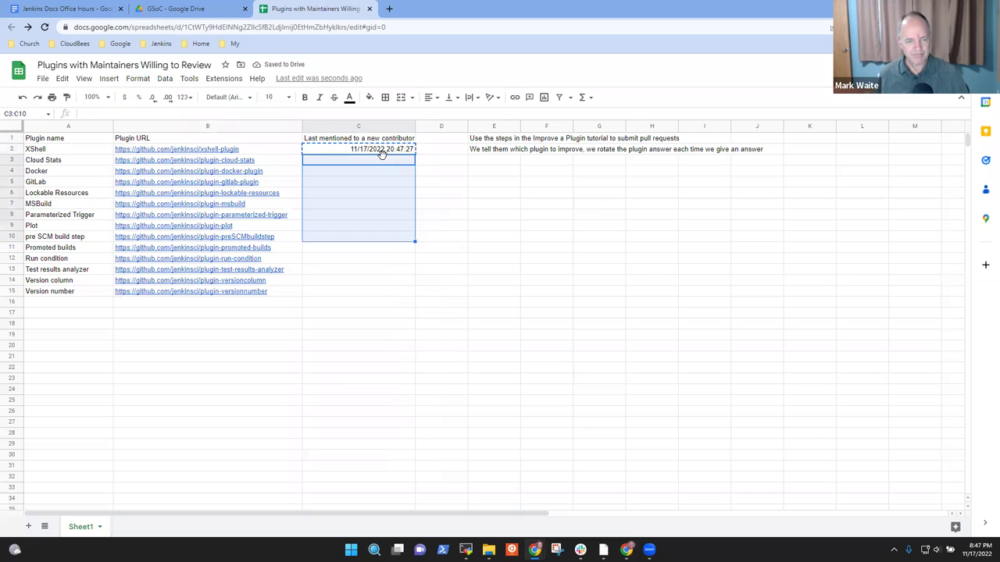
pyautogui.hotkey('shift', 'Down')
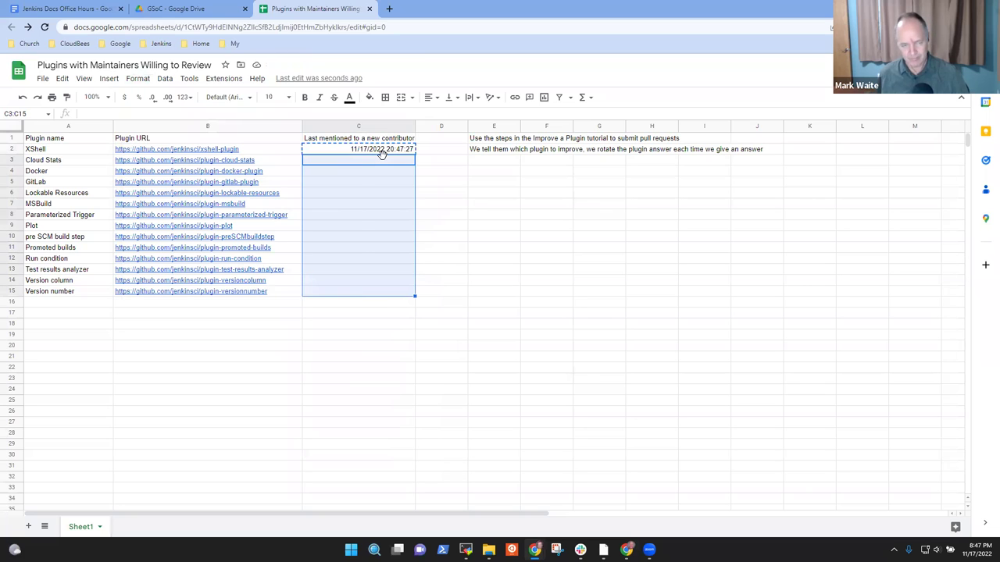
pyautogui.hotkey('ctrl', 'v')
# Step: Clear the copied timestamps from C3 through C15
pyautogui.click(382, 153)
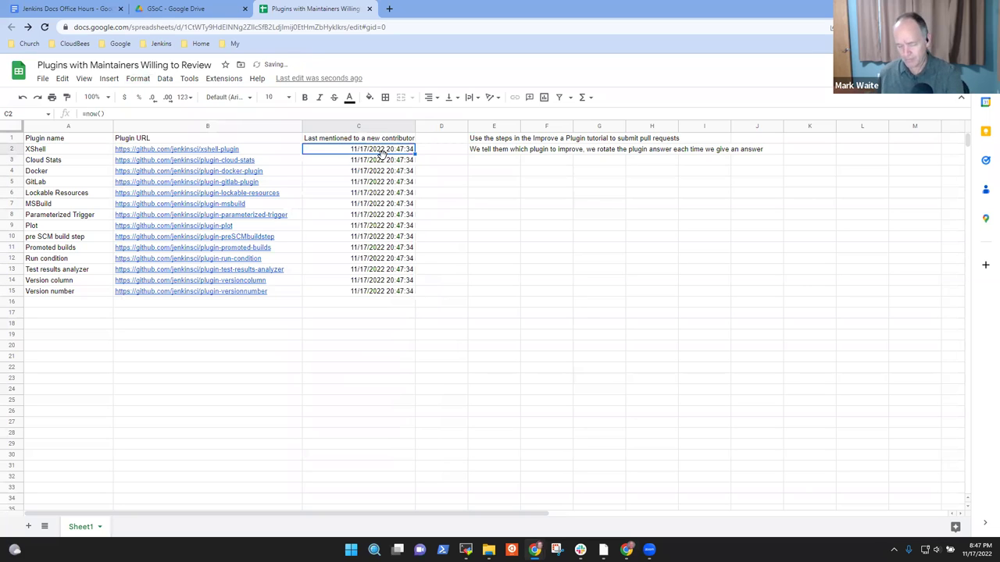
pyautogui.press('Down')
pyautogui.press('Delete')
pyautogui.press('Down')
pyautogui.press('Delete')
pyautogui.press('Down')
pyautogui.press('Delete')
pyautogui.press('Down')
pyautogui.press('Delete')
pyautogui.press('Down')
pyautogui.press('Delete')
pyautogui.press('Down')
pyautogui.press('Delete')
pyautogui.press('Down')
pyautogui.press('Delete')
pyautogui.press('Down')
pyautogui.press('Delete')
pyautogui.press('Down')
pyautogui.press('Delete')
pyautogui.press('Down')
pyautogui.press('Delete')
pyautogui.press('Down')
pyautogui.press('Delete')
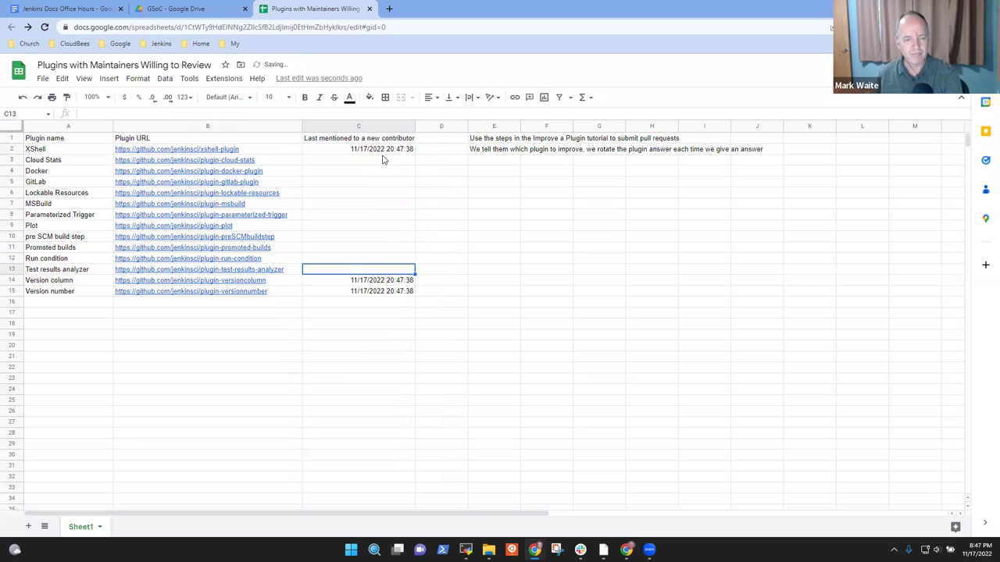
pyautogui.press('Down')
pyautogui.press('Delete')
pyautogui.press('Down')
pyautogui.press('Delete')
pyautogui.press('Up')
pyautogui.press('Up')
pyautogui.press('Up')
pyautogui.press('Up')
pyautogui.click(382, 159)
pyautogui.press('Up')
pyautogui.press('Up')
pyautogui.press('Down')
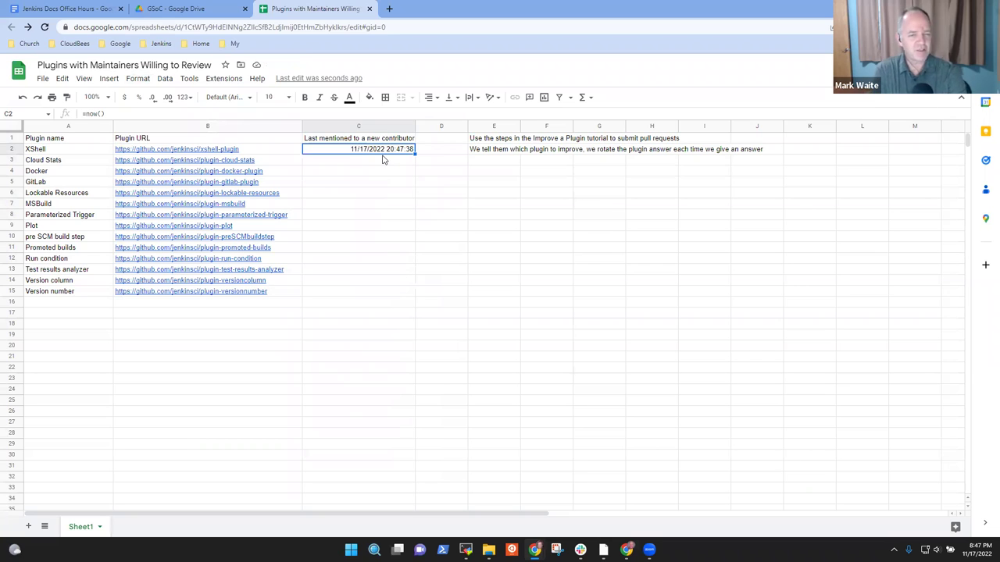
# Step: Clear C2, deleting the stray 12 and cancelling the unfinished 'Sequ' entry
pyautogui.press('Delete')
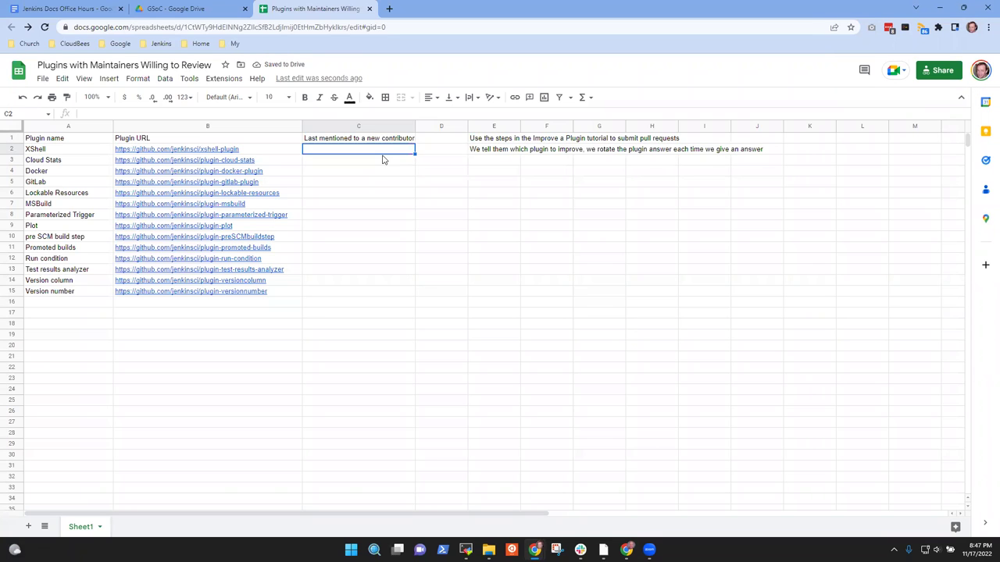
pyautogui.write('12')
pyautogui.press('Return')
pyautogui.press('Up')
pyautogui.press('Return')
pyautogui.press('Escape')
pyautogui.press('Delete')
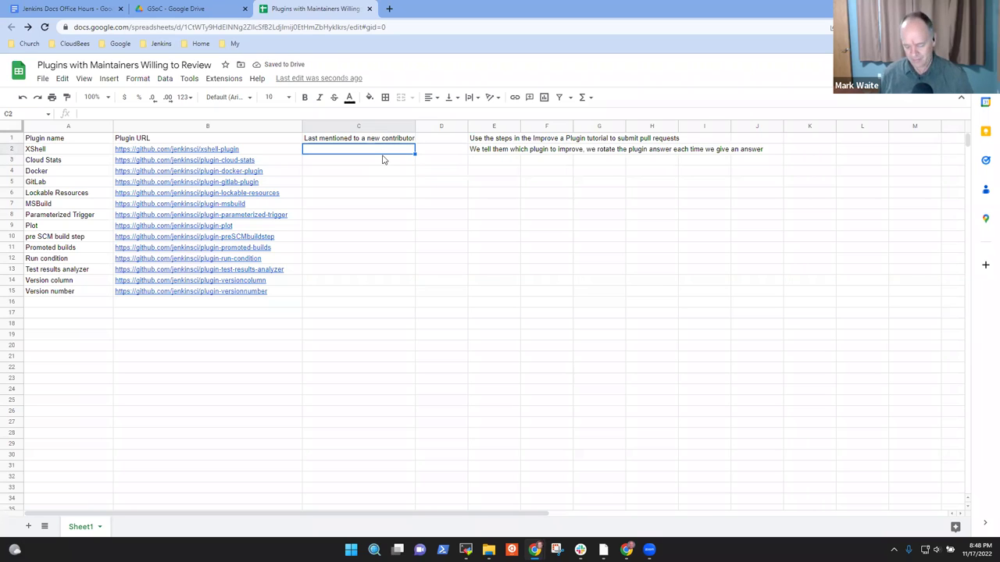
pyautogui.write('Se')
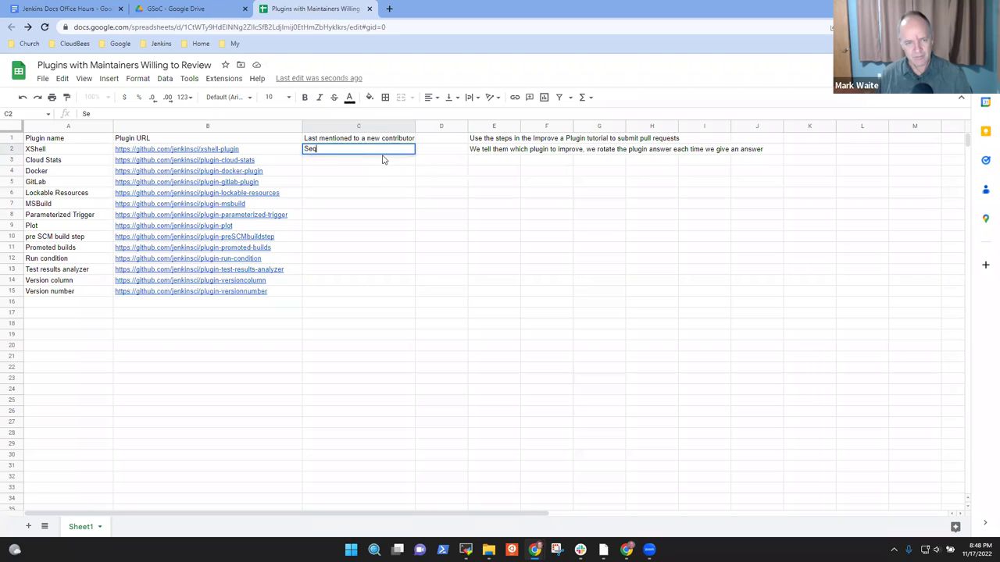
pyautogui.write('qu')
pyautogui.press('Escape')
pyautogui.press('Up')
pyautogui.press('Down')
# Step: In the Office Hours notes, start a new bullet after the last GSoC 2023 item, outdented
pyautogui.click(66, 9)
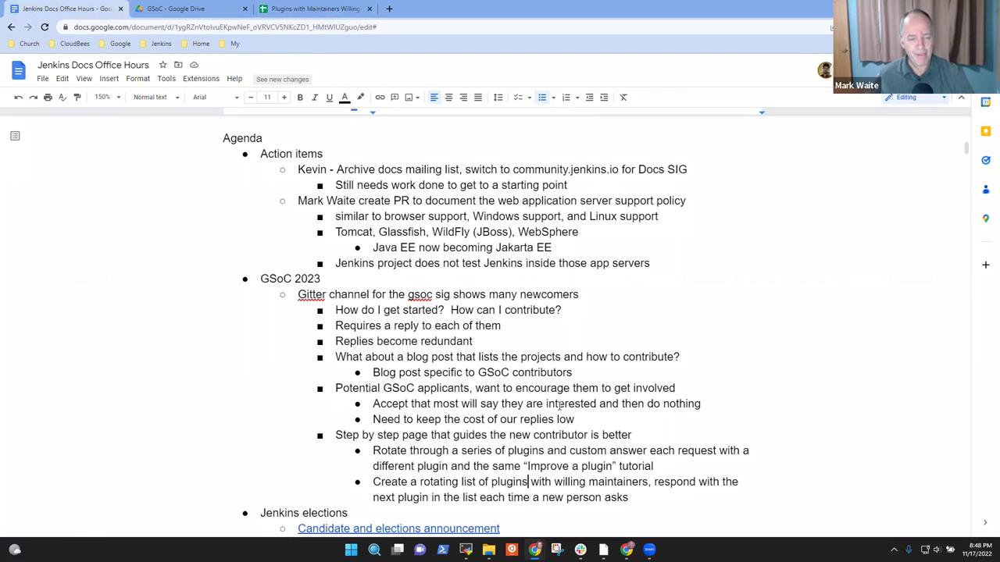
pyautogui.click(312, 277)
pyautogui.hotkey('shift', 'End')
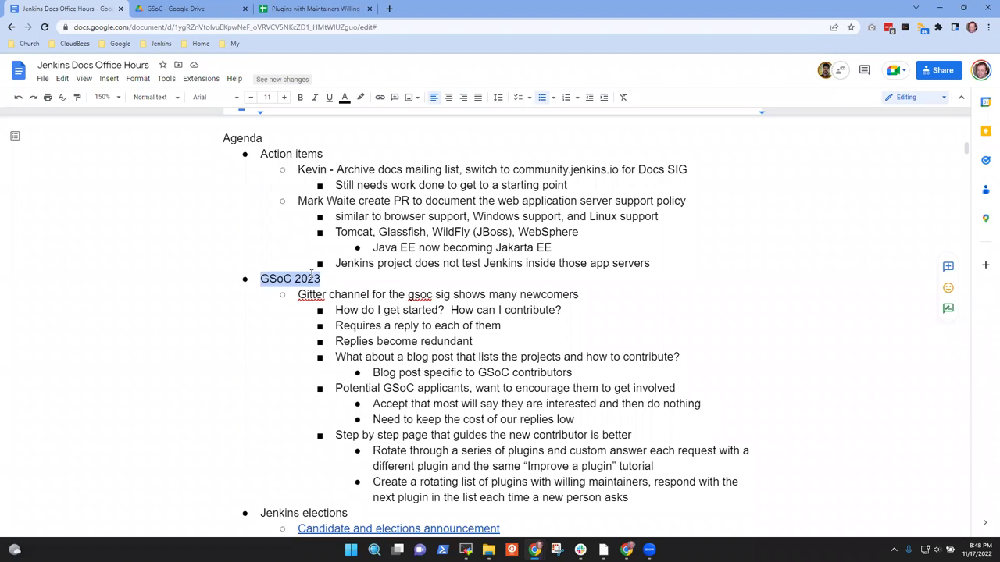
pyautogui.click(603, 495)
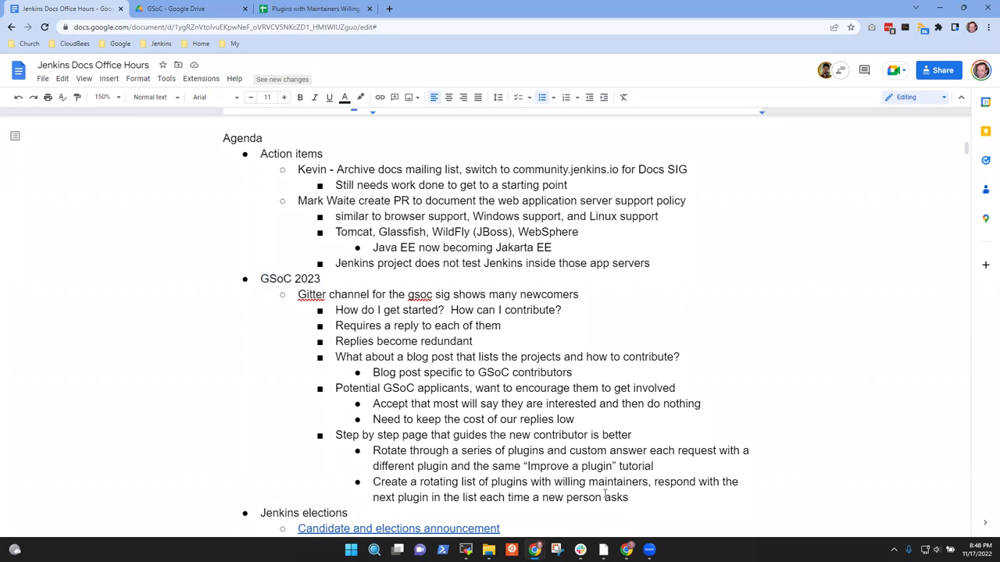
pyautogui.press('Return')
pyautogui.hotkey('shift', 'Tab')
pyautogui.hotkey('shift', 'Tab')
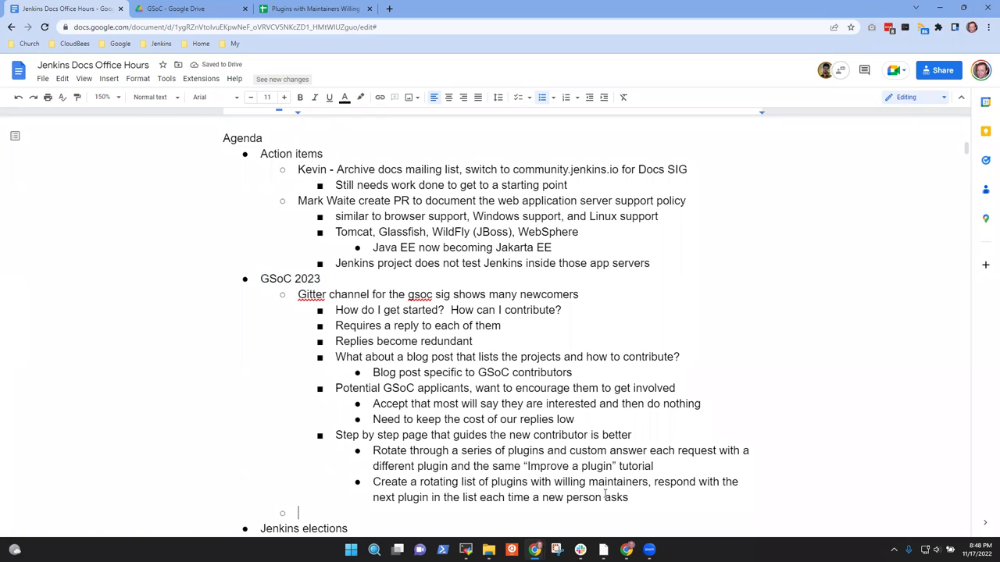
# Step: Type 'Node label parameter plugin contribution' and add an empty nested sub-bullet beneath it
pyautogui.write('Node label paraeme')
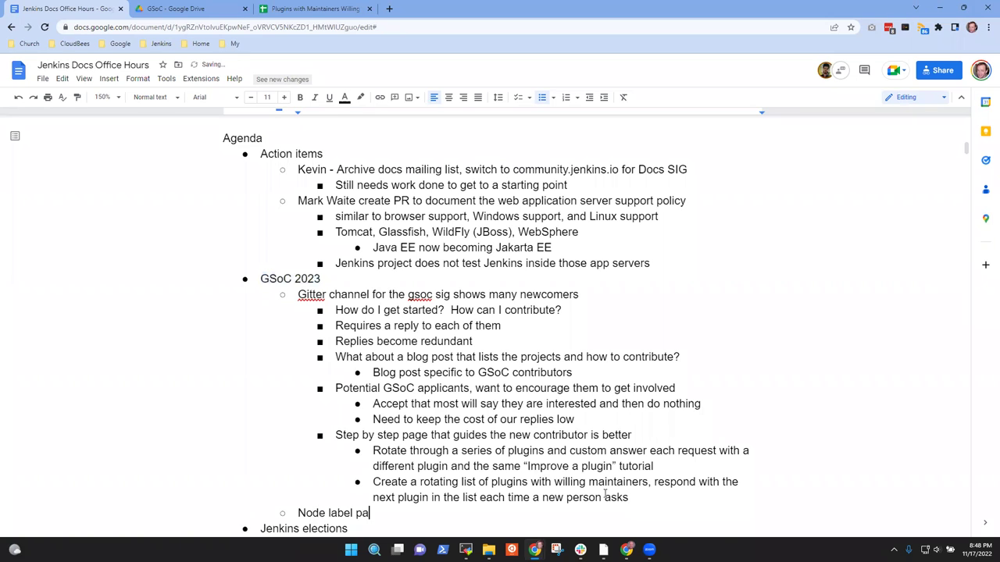
pyautogui.press('BackSpace')
pyautogui.press('BackSpace')
pyautogui.press('BackSpace')
pyautogui.write('meter plugin contributo')
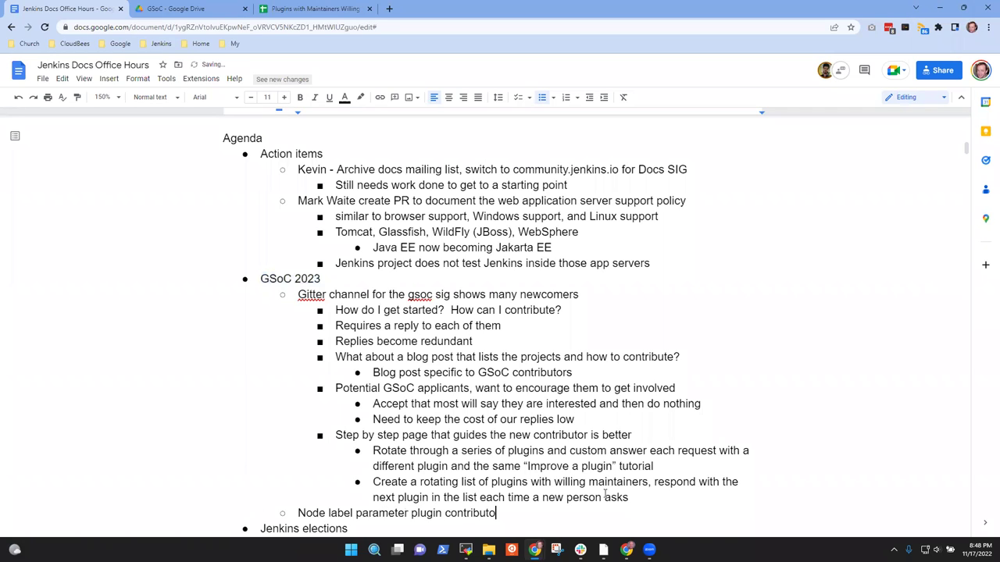
pyautogui.press('BackSpace')
pyautogui.write('ion')
pyautogui.press('Return')
pyautogui.press('Tab')
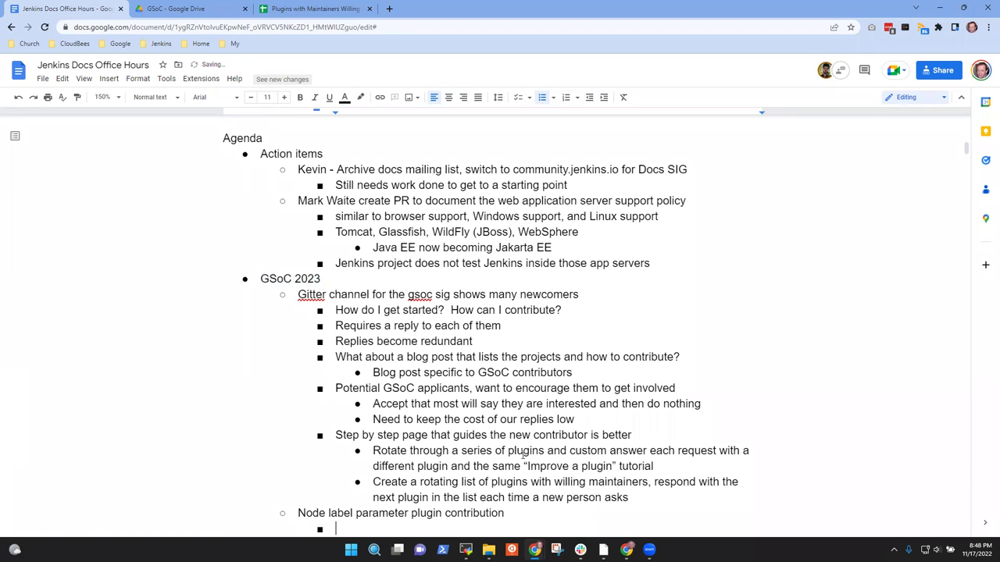
pyautogui.scroll(-1, 523, 455)
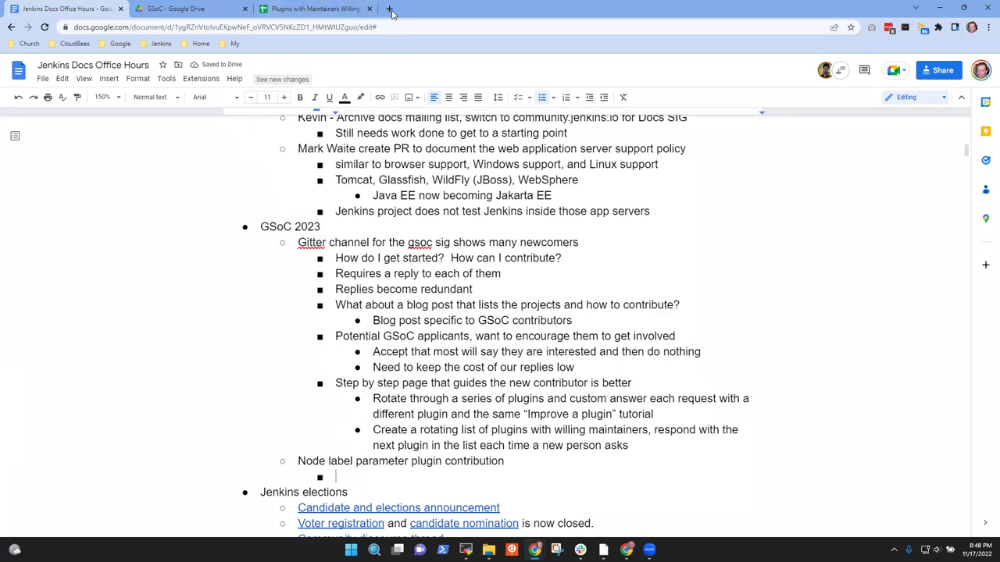
pyautogui.click(390, 9)
# Step: Open the Node label parameter plugin repository from the Jenkins bookmarks and list its pull requests
pyautogui.click(156, 43)
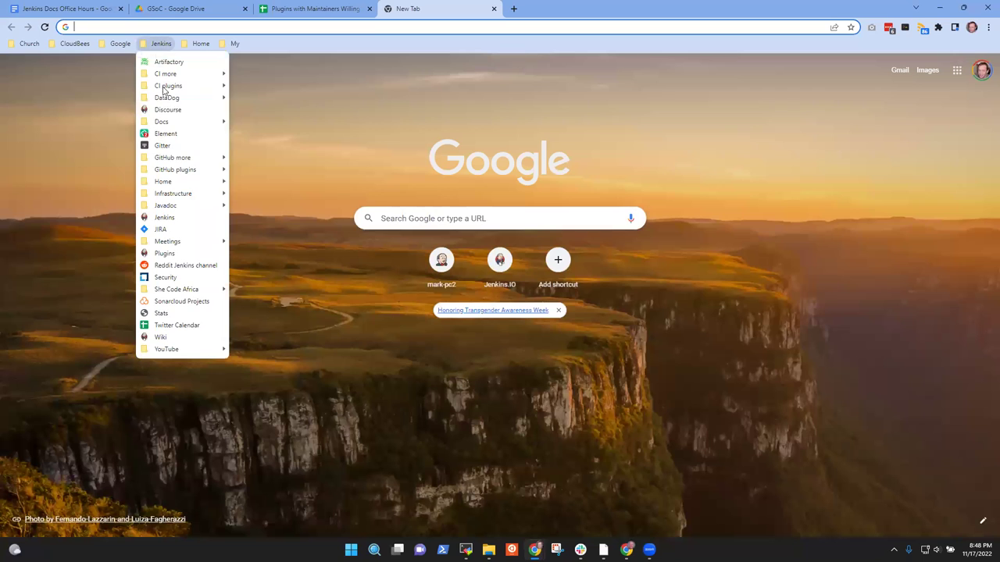
pyautogui.moveTo(178, 171)
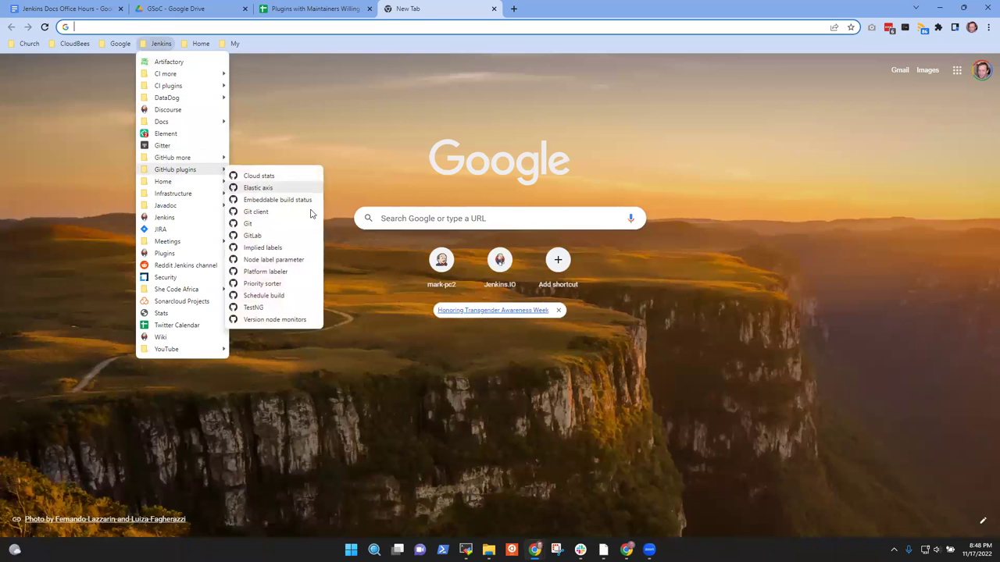
pyautogui.click(290, 259)
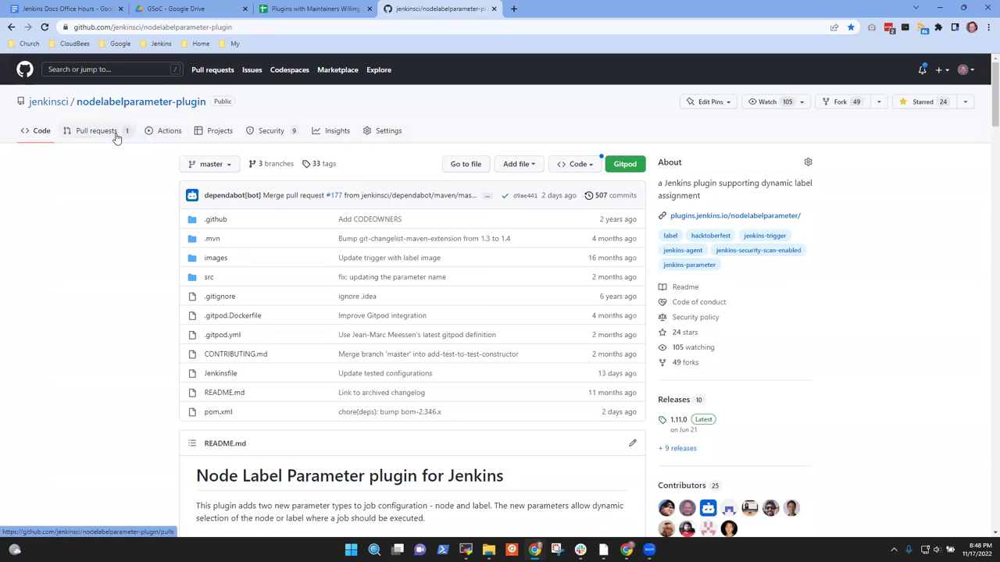
pyautogui.click(96, 132)
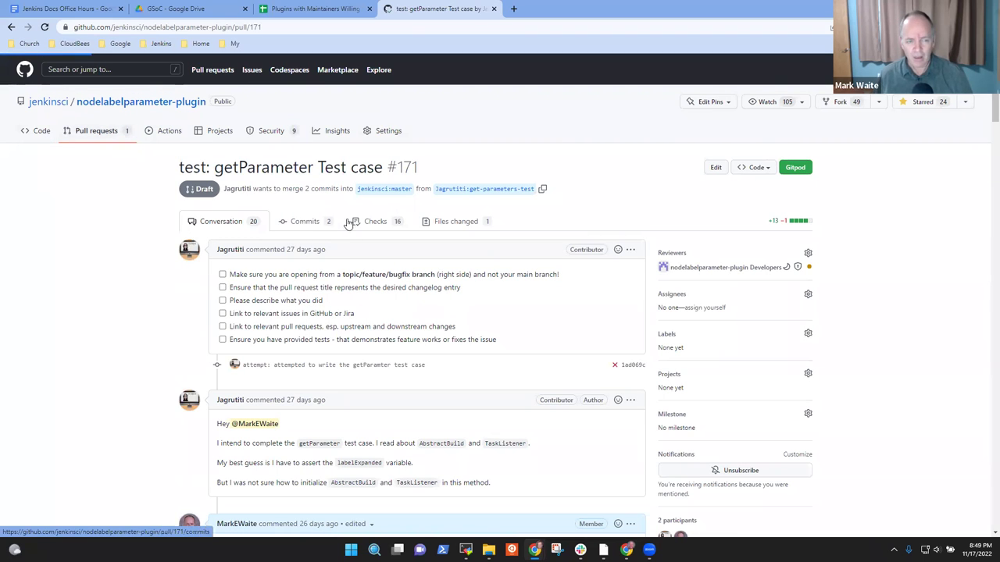
pyautogui.press('g')
pyautogui.press('c')
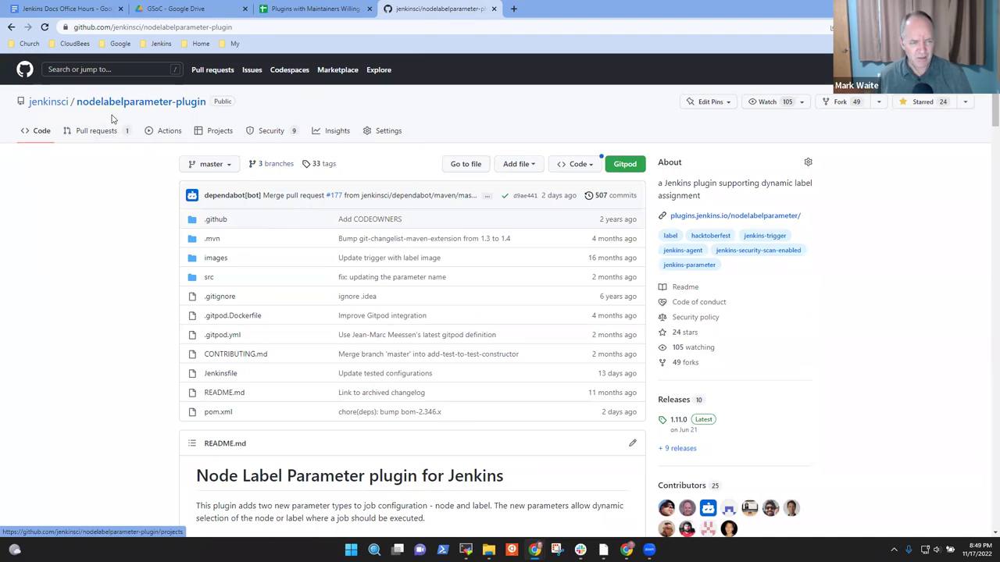
pyautogui.click(97, 131)
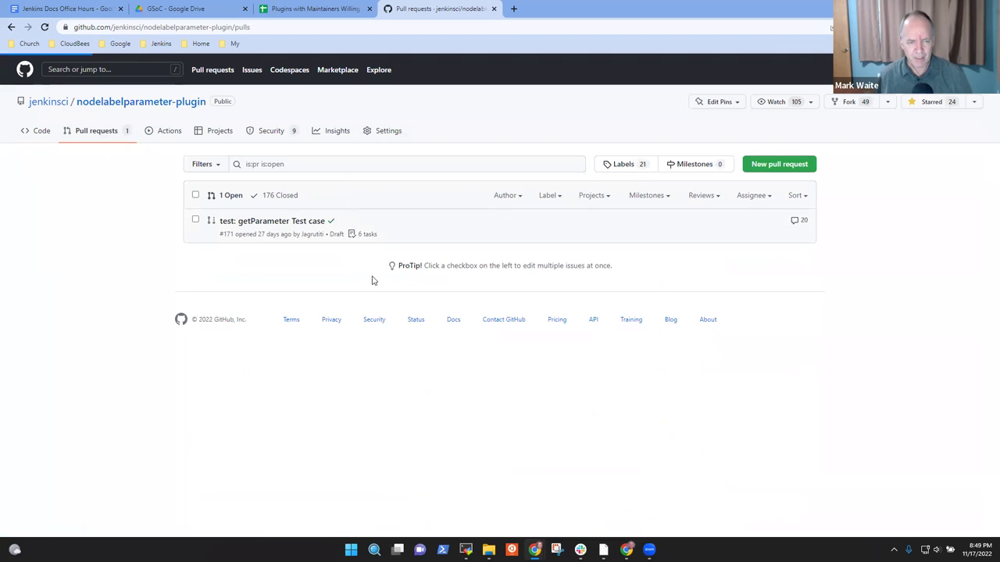
# Step: Show closed PRs, filter by the contributor's username, then show their open draft #171
pyautogui.click(280, 195)
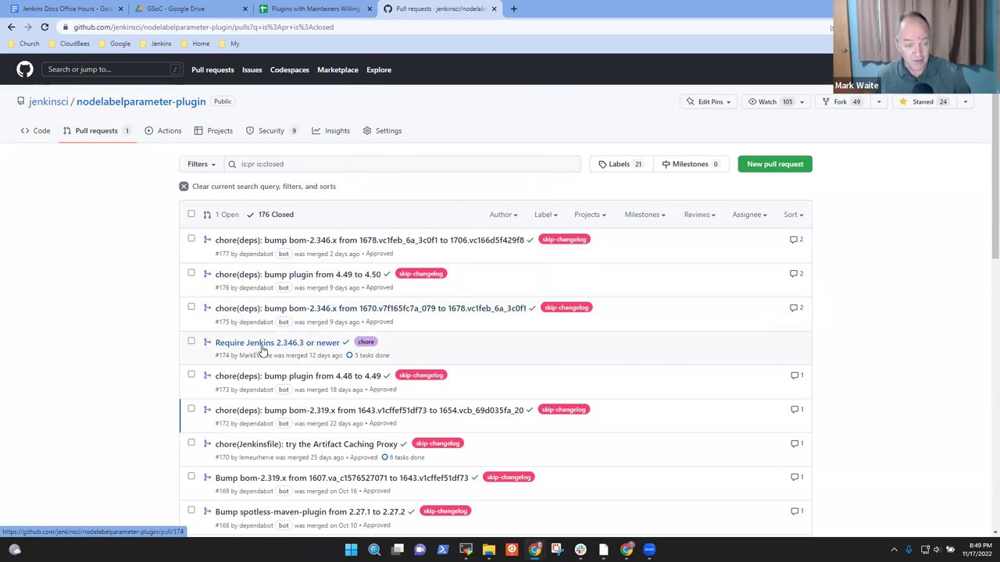
pyautogui.scroll(-2, 284, 401)
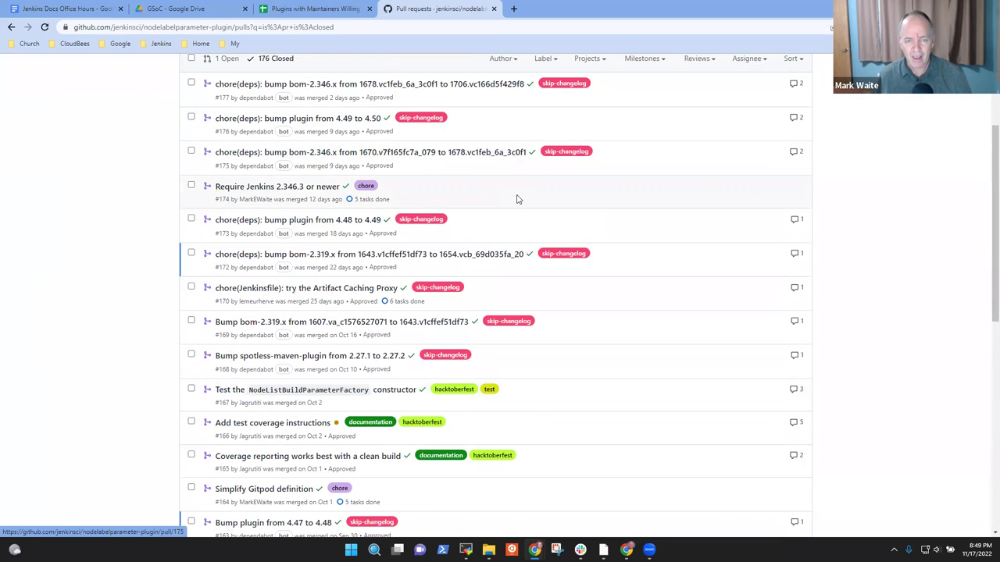
pyautogui.scroll(2, 514, 201)
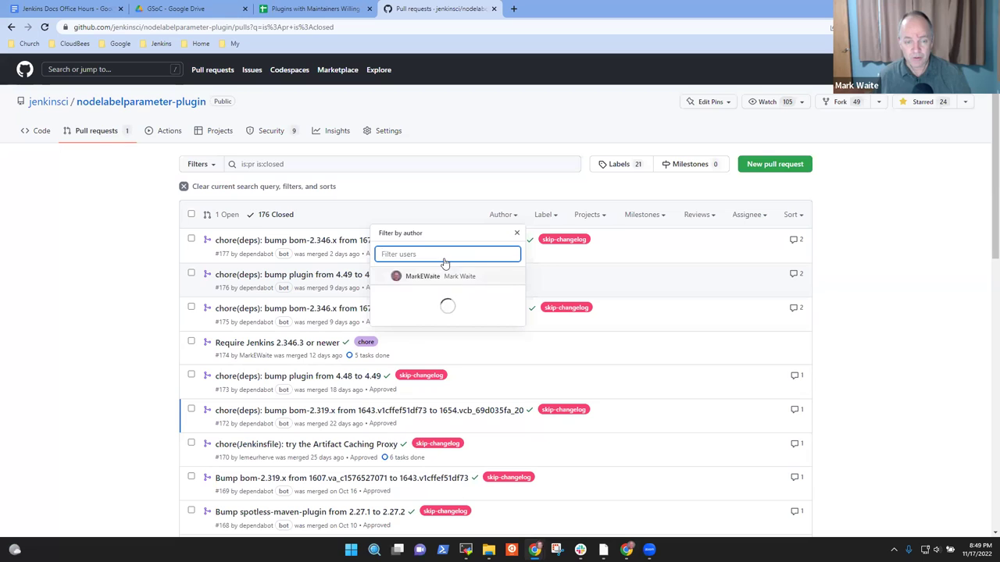
pyautogui.write('jagru')
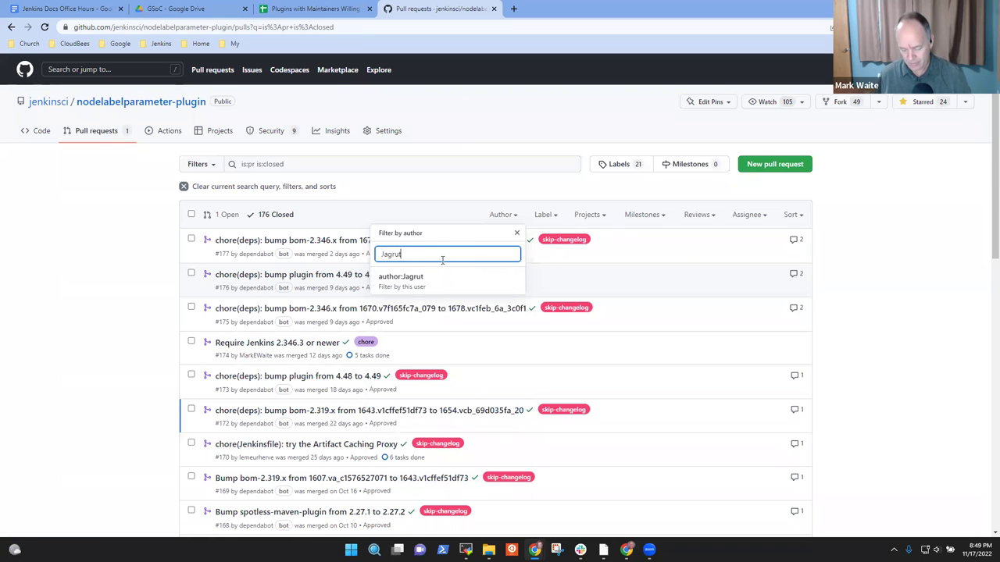
pyautogui.write('titi')
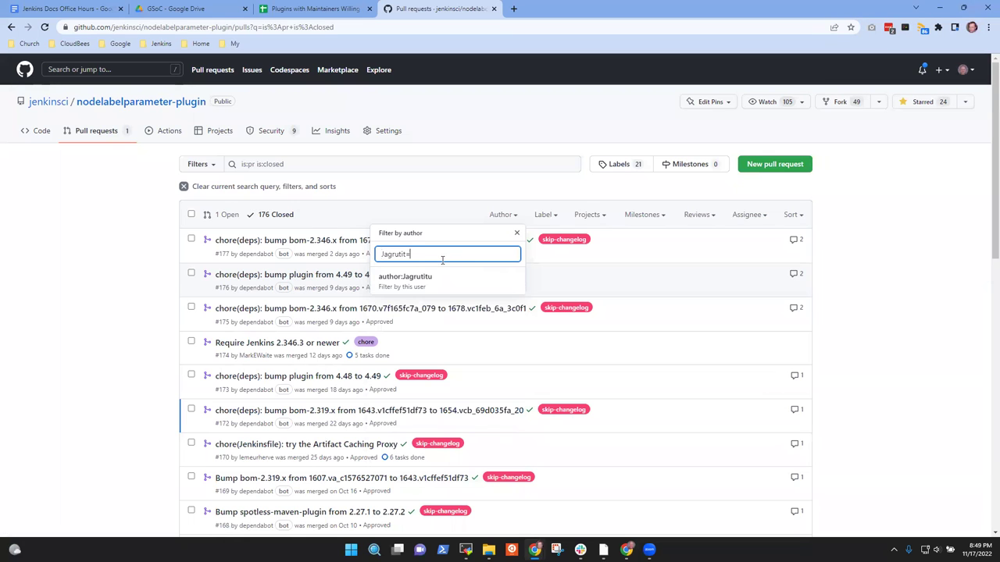
pyautogui.write('i')
pyautogui.press('Return')
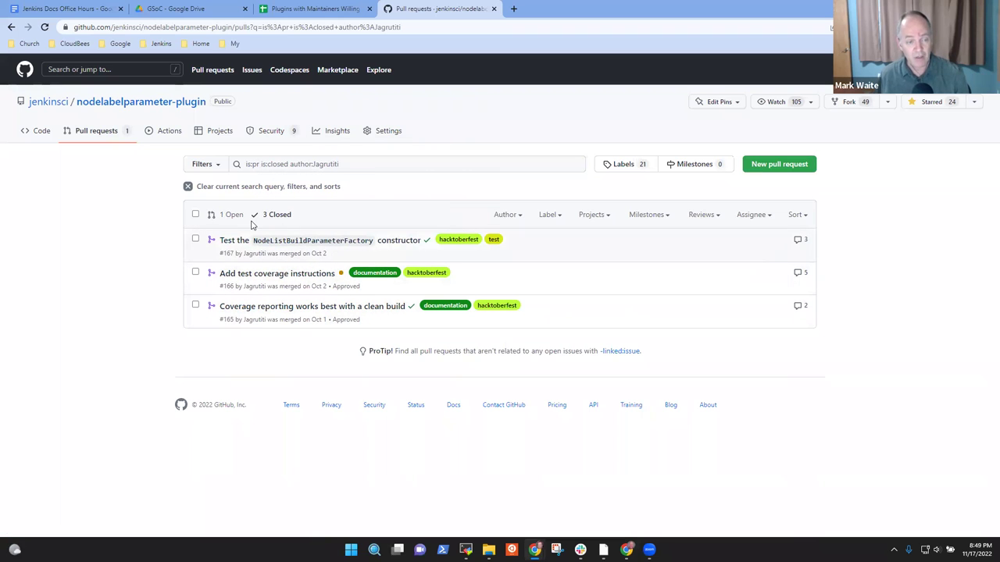
pyautogui.click(232, 221)
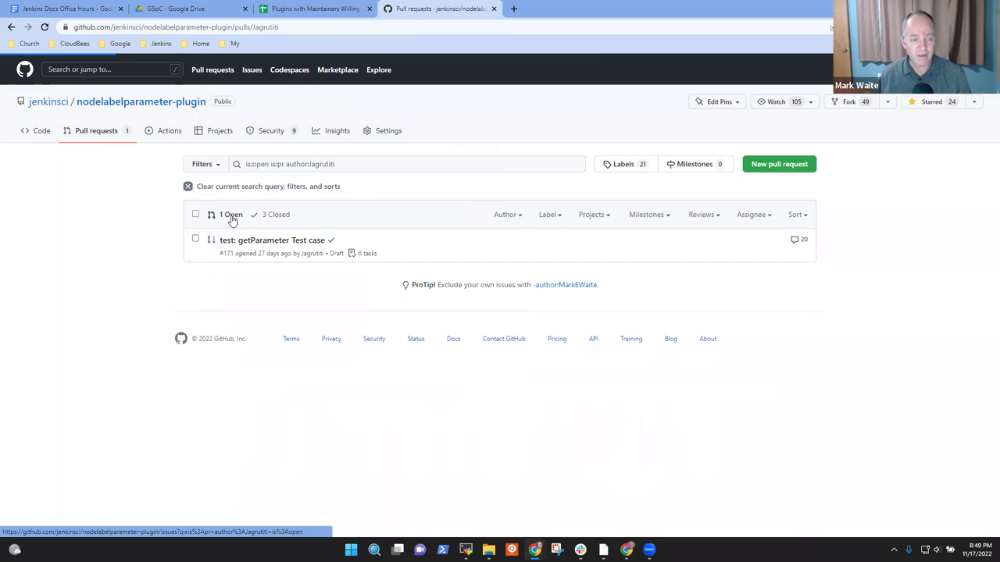
pyautogui.click(310, 245)
pyautogui.scroll(-5, 355, 312)
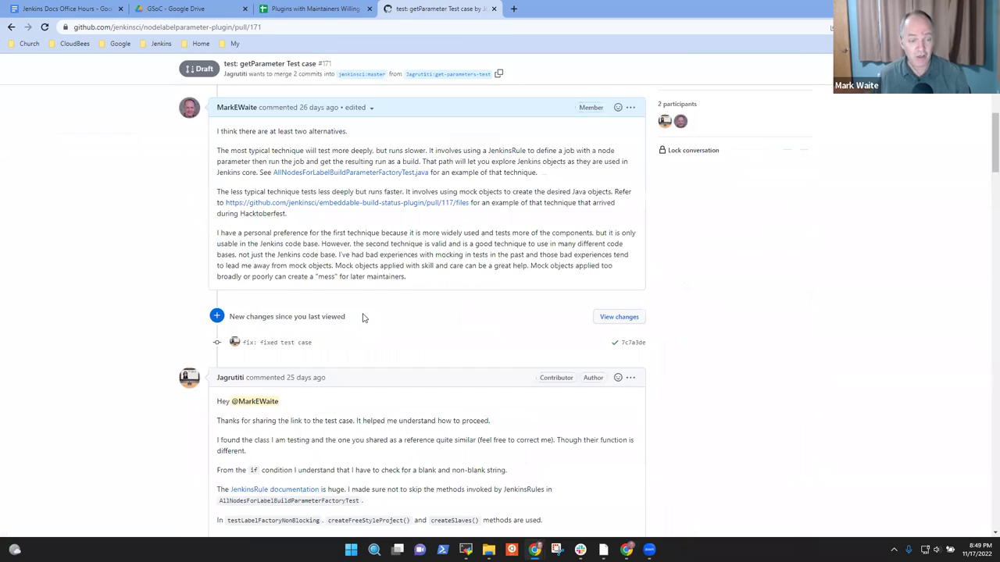
pyautogui.scroll(6, 360, 321)
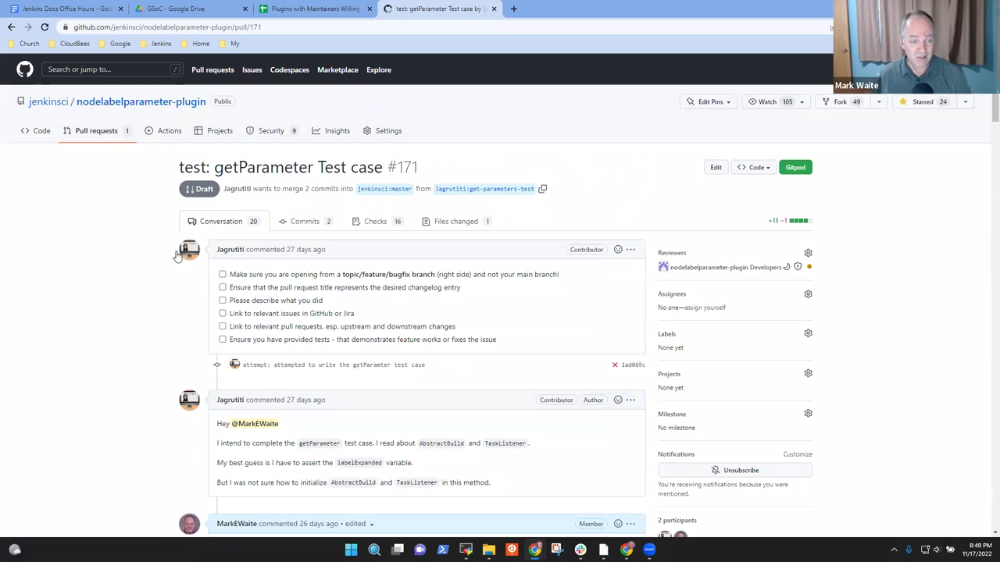
pyautogui.moveTo(226, 249)
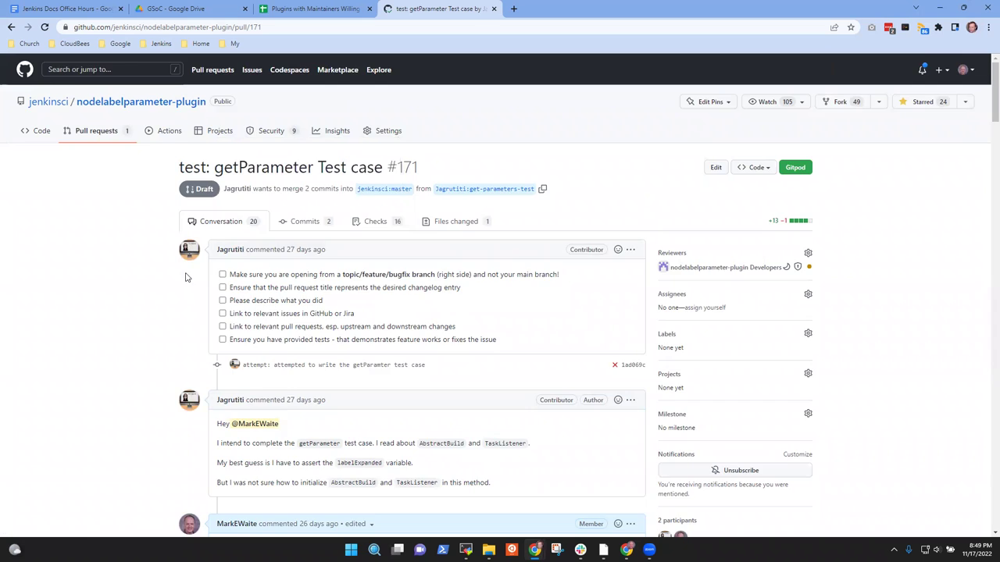
pyautogui.scroll(-3, 185, 277)
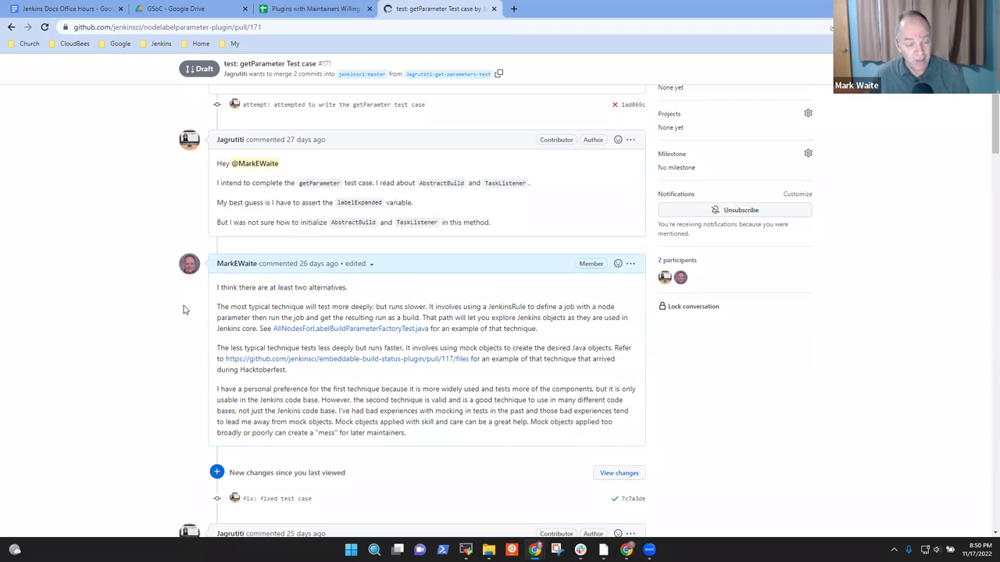
pyautogui.scroll(-6, 175, 347)
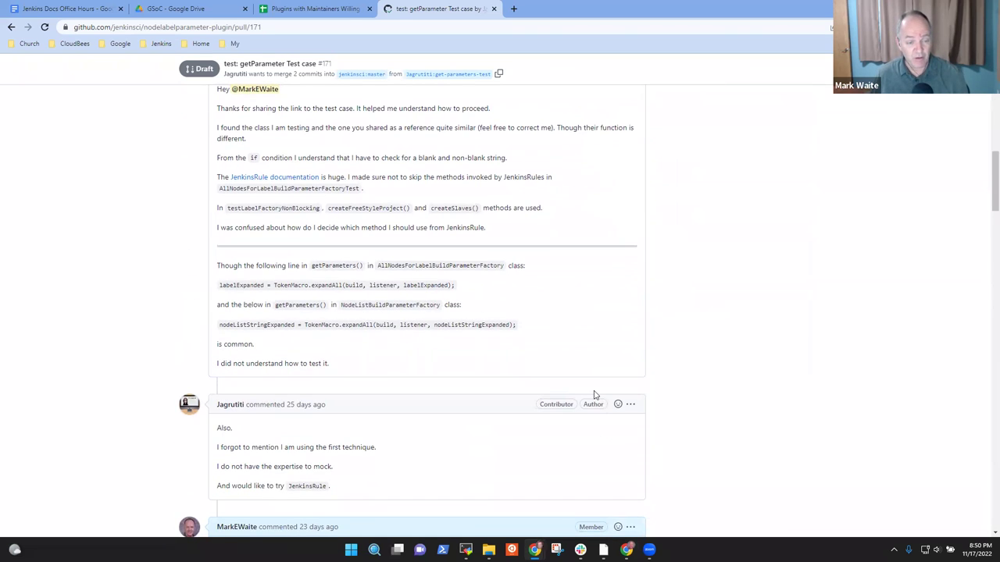
pyautogui.scroll(-6, 594, 394)
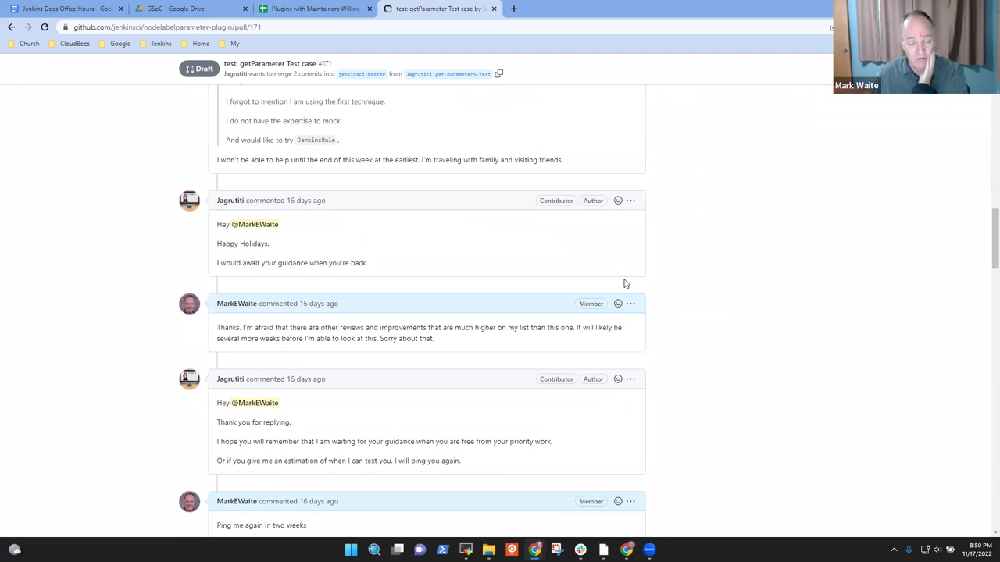
pyautogui.scroll(-3, 346, 294)
pyautogui.scroll(-3, 435, 290)
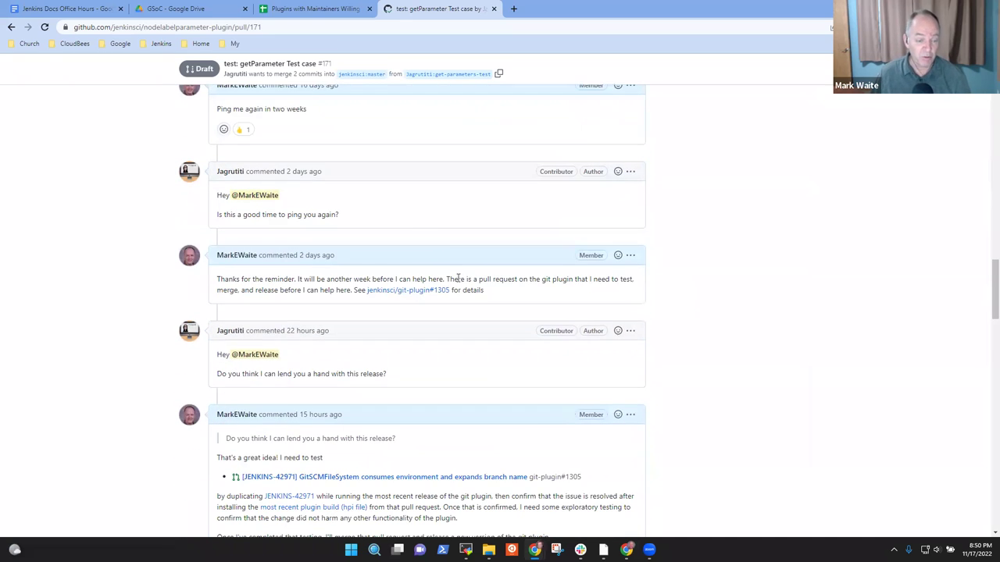
pyautogui.scroll(-3, 449, 279)
pyautogui.scroll(2, 575, 211)
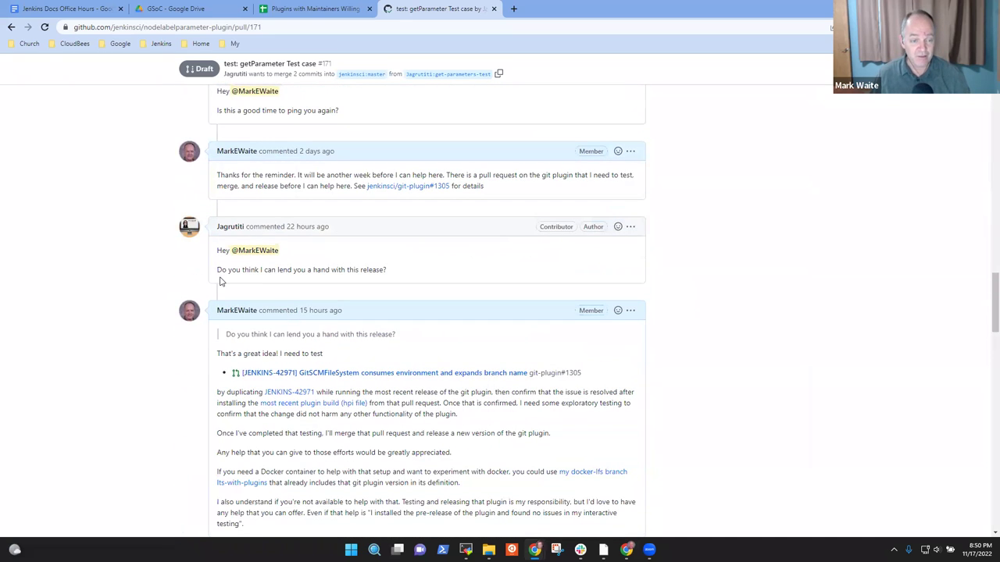
pyautogui.moveTo(404, 276); pyautogui.dragTo(209, 276)
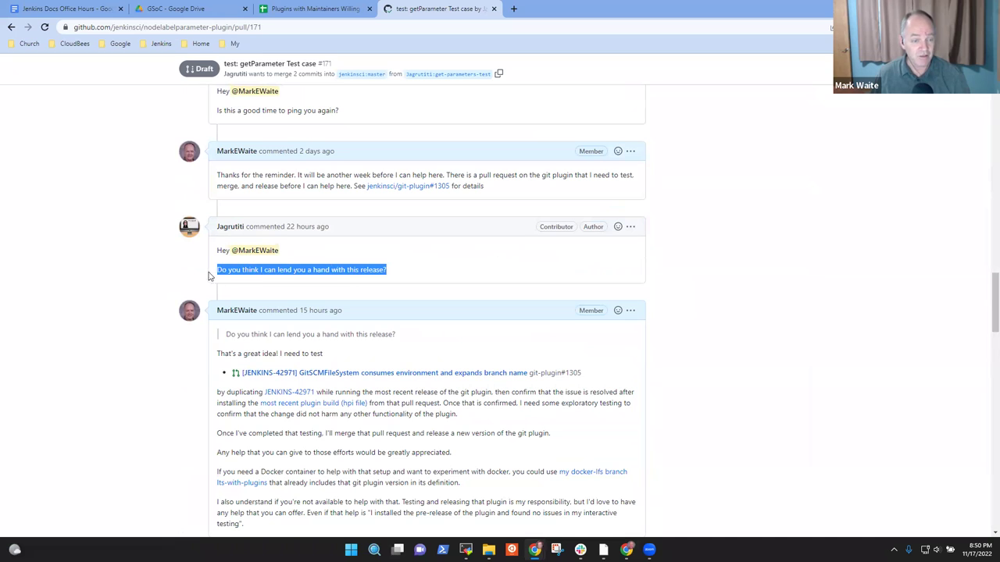
pyautogui.click(781, 281)
pyautogui.hotkey('ctrl', '+')
pyautogui.hotkey('ctrl', '+')
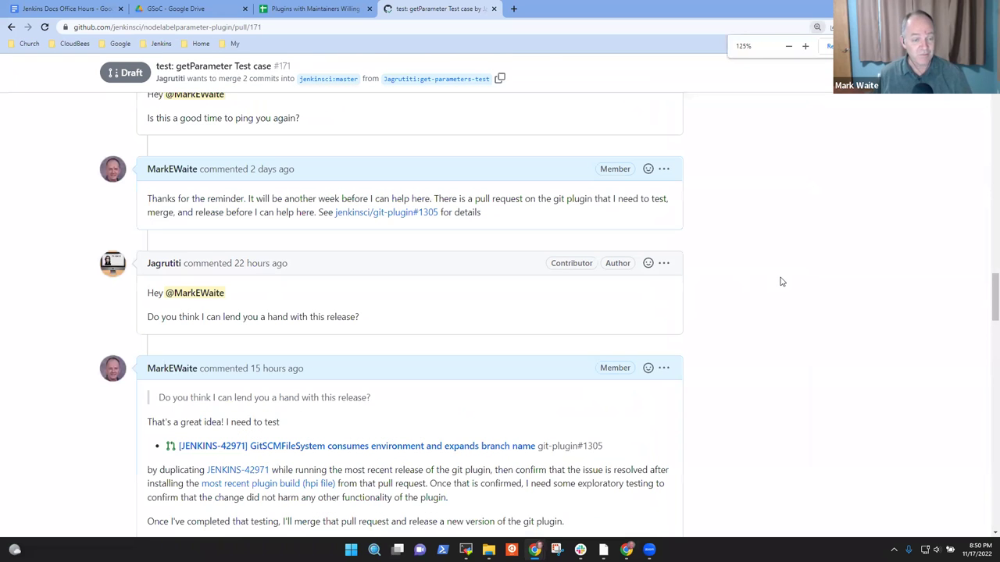
pyautogui.moveTo(499, 216); pyautogui.dragTo(318, 207)
pyautogui.click(854, 216)
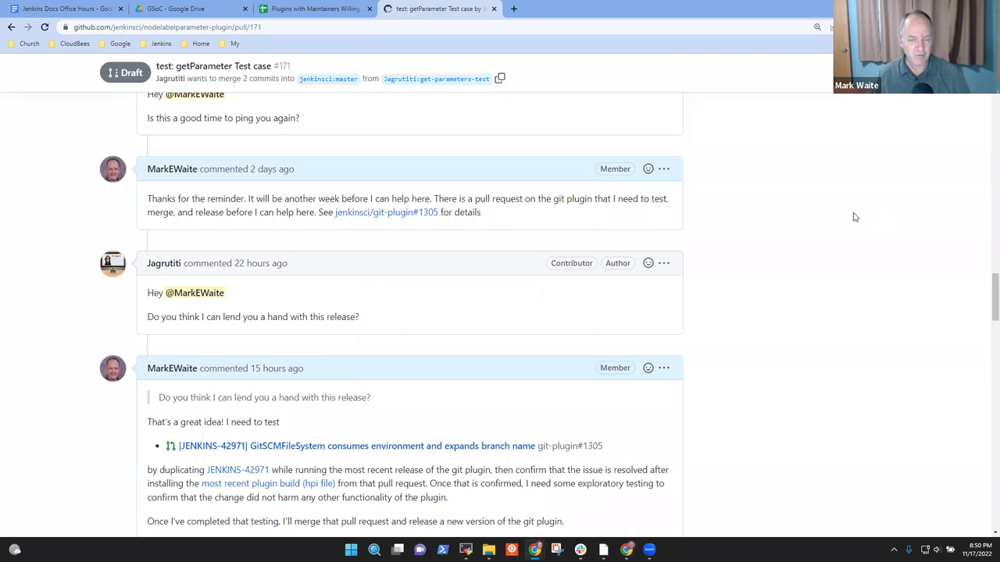
pyautogui.scroll(-1, 320, 342)
pyautogui.scroll(-1, 266, 204)
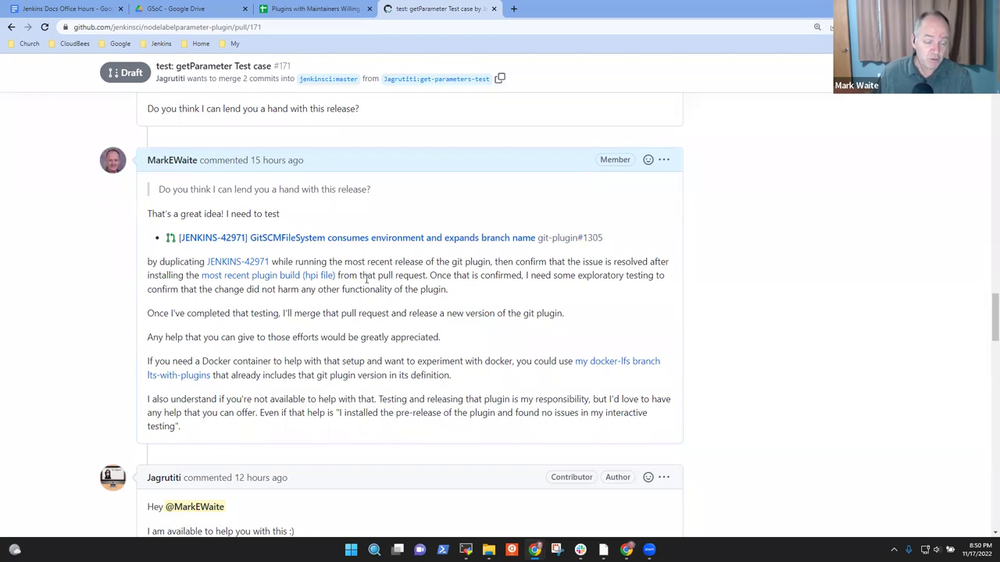
pyautogui.scroll(-1, 368, 277)
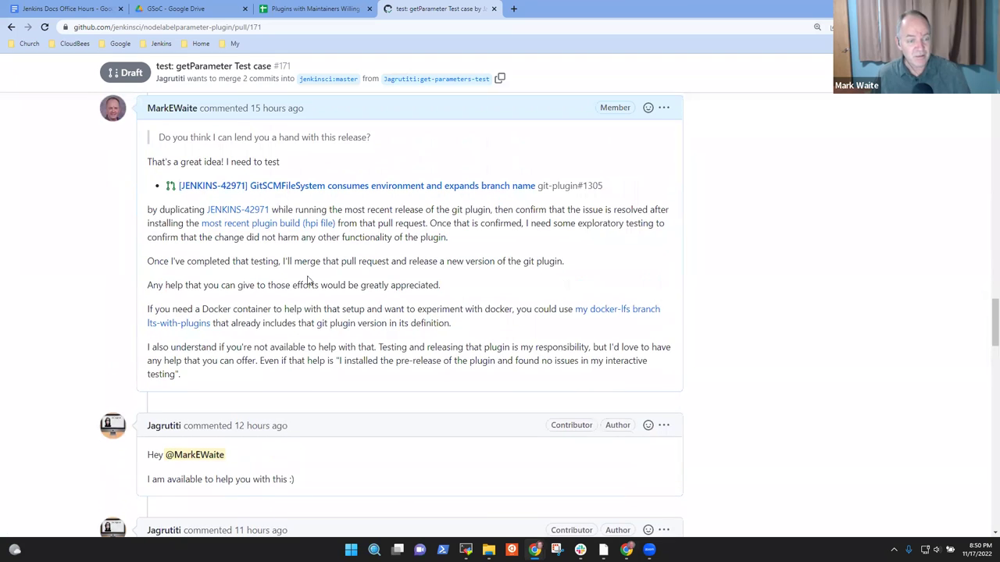
pyautogui.moveTo(467, 336); pyautogui.dragTo(171, 310)
pyautogui.click(474, 338)
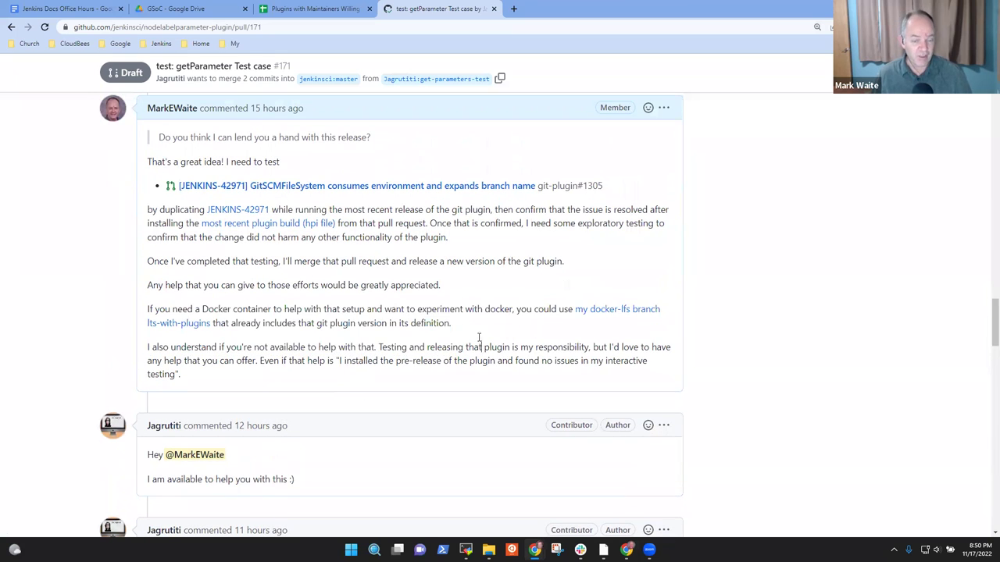
pyautogui.moveTo(452, 323); pyautogui.dragTo(127, 307)
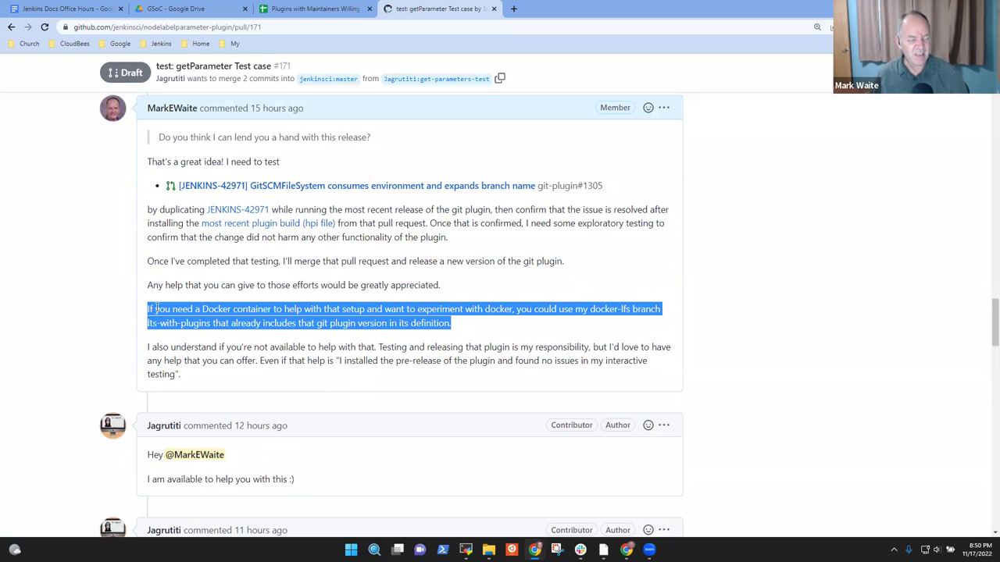
pyautogui.scroll(-1, 327, 306)
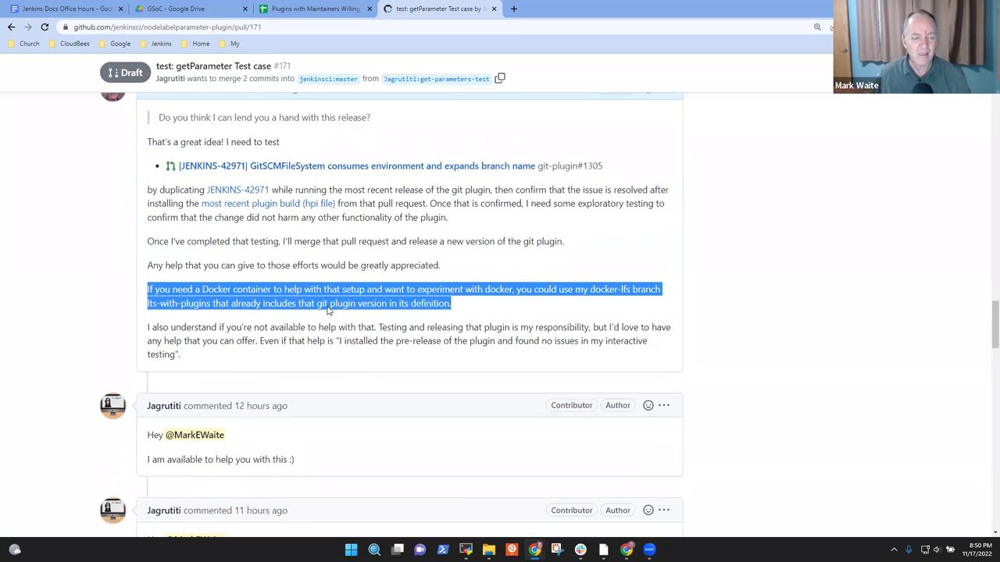
pyautogui.scroll(-2, 328, 311)
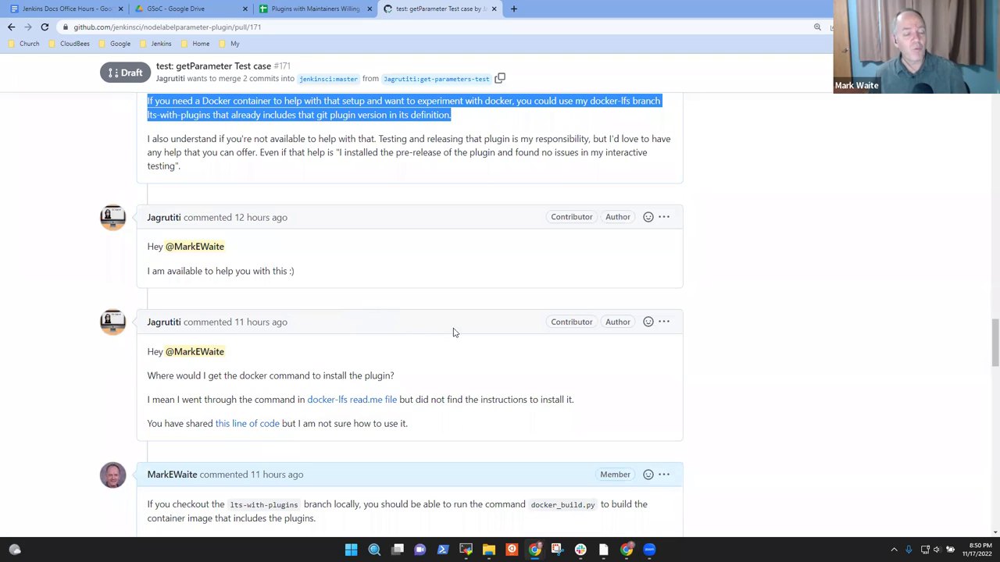
pyautogui.scroll(-3, 445, 347)
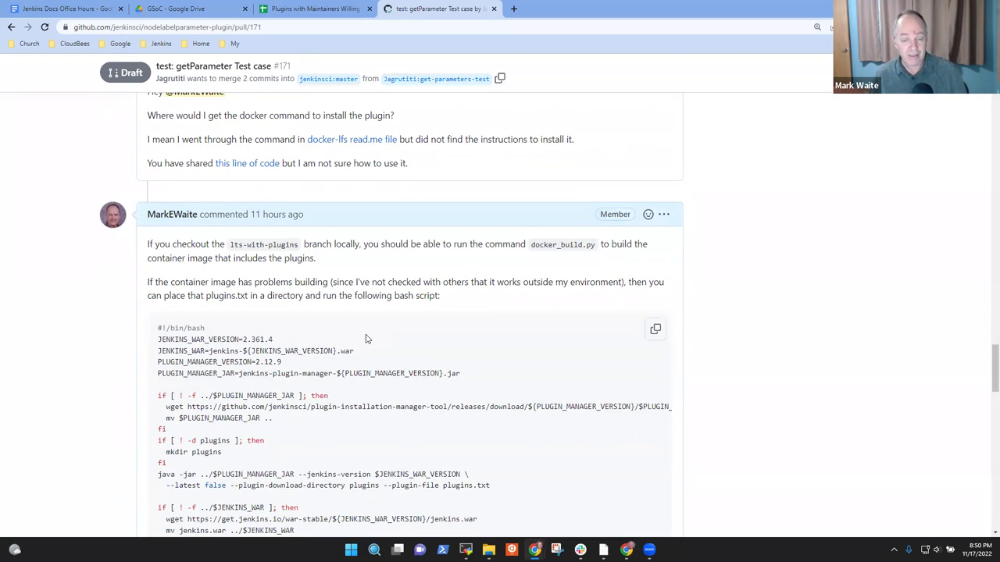
pyautogui.scroll(-1, 262, 342)
pyautogui.moveTo(334, 464); pyautogui.dragTo(157, 225)
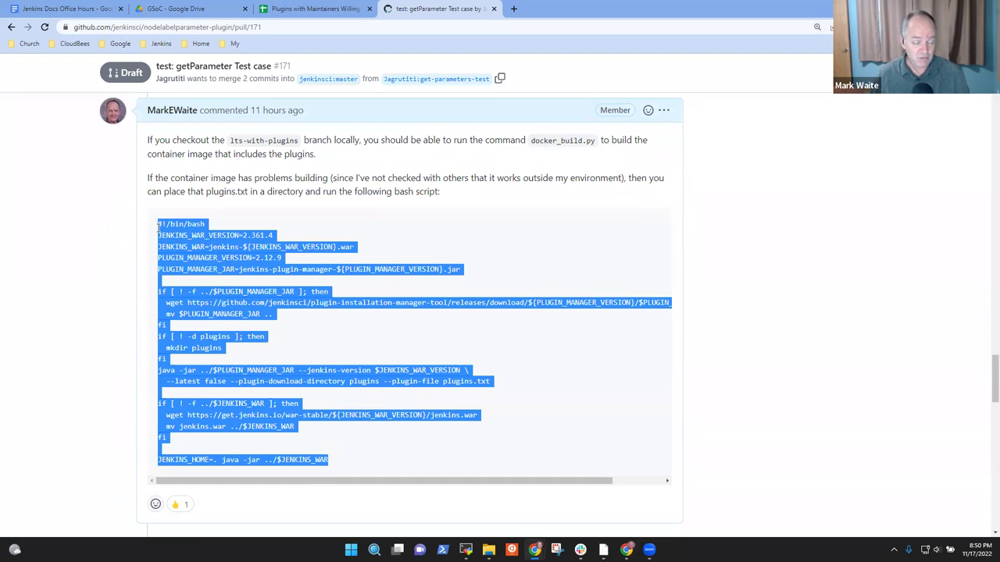
pyautogui.scroll(-8, 180, 240)
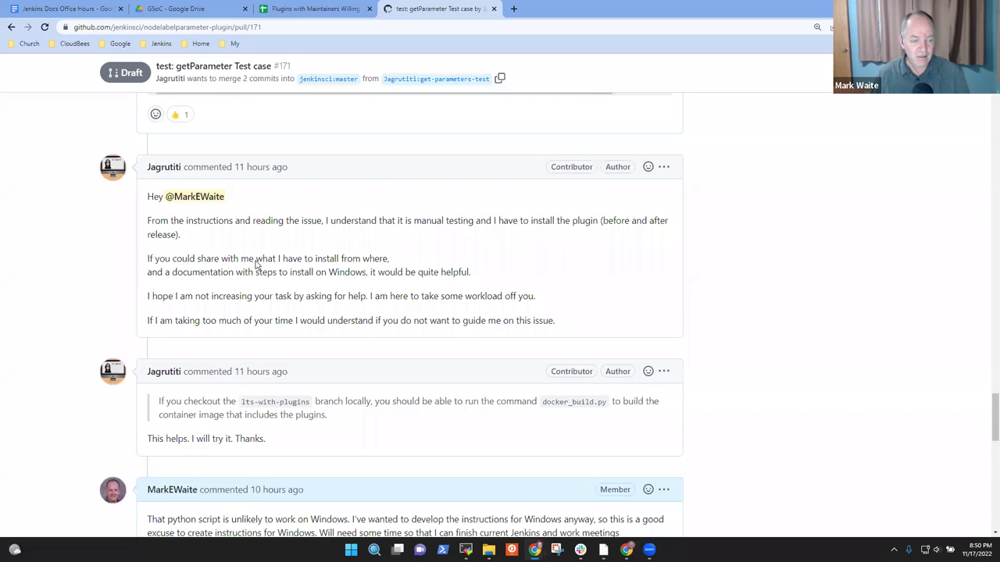
pyautogui.scroll(-1, 310, 442)
pyautogui.moveTo(270, 390); pyautogui.dragTo(148, 139)
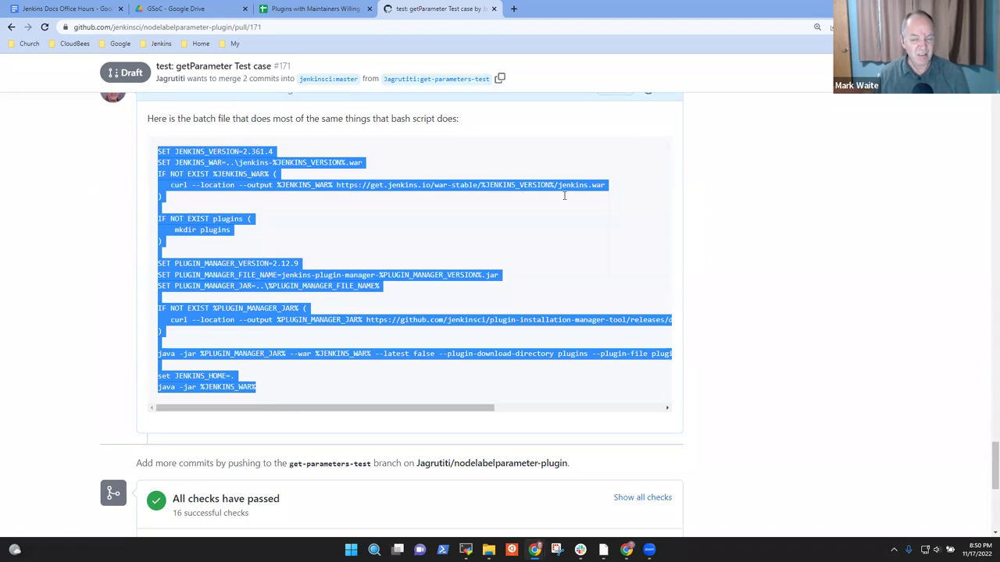
pyautogui.click(776, 262)
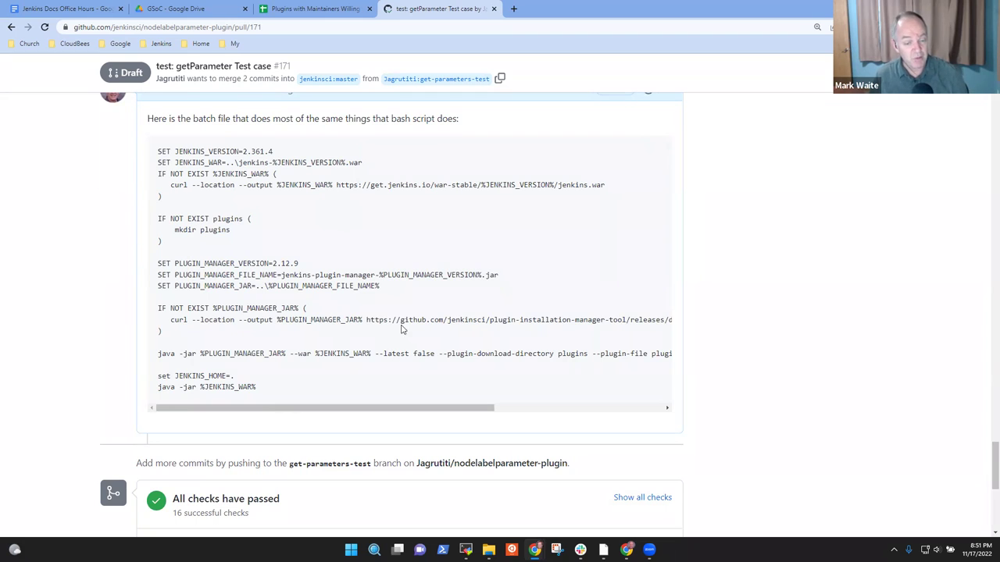
pyautogui.scroll(3, 424, 346)
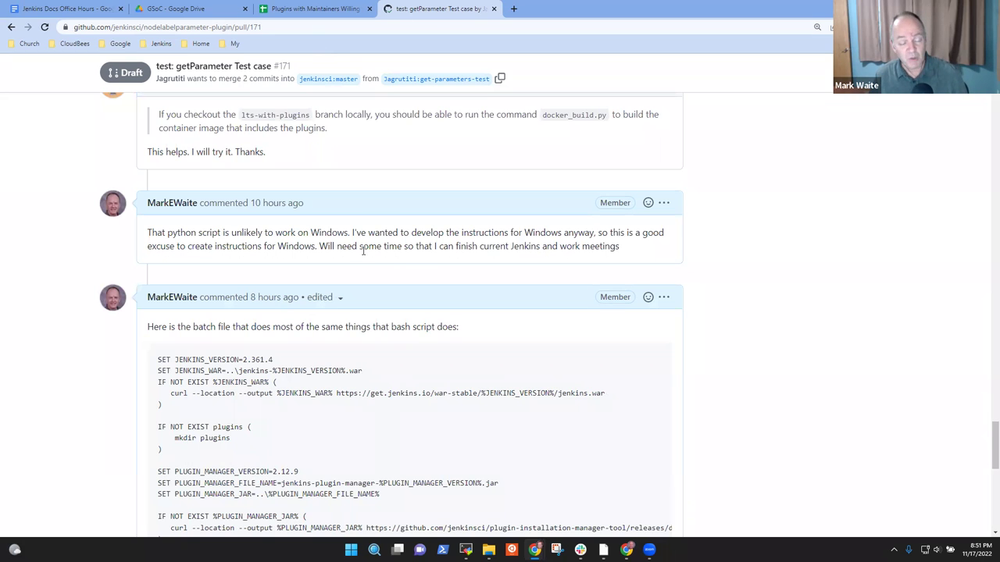
pyautogui.scroll(-1, 361, 268)
pyautogui.scroll(4, 384, 277)
pyautogui.scroll(-7, 420, 292)
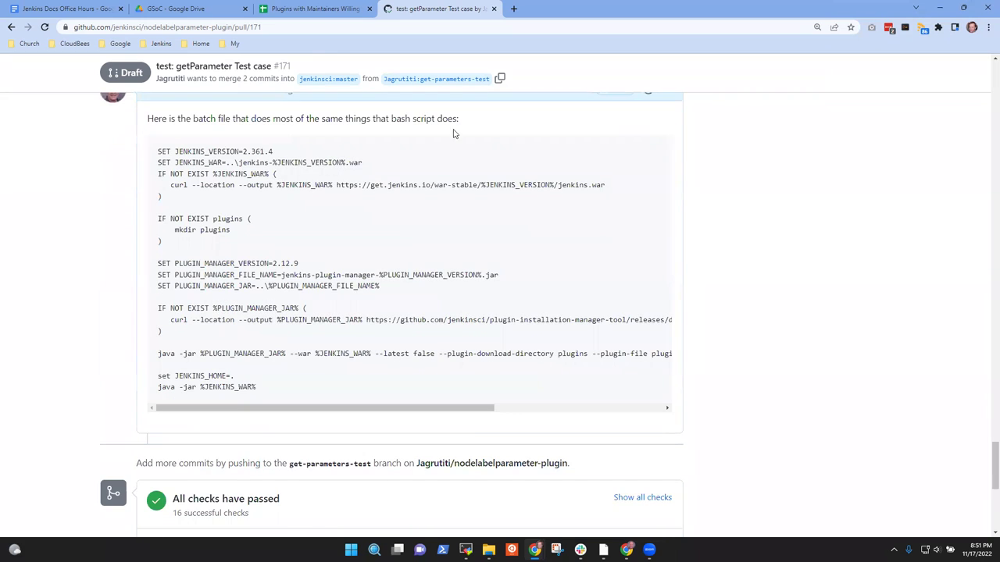
# Step: Go from the Jenkins bookmarks to the jenkins.io blog and open 'Hacktoberfest in Jenkins 2022'
pyautogui.click(513, 9)
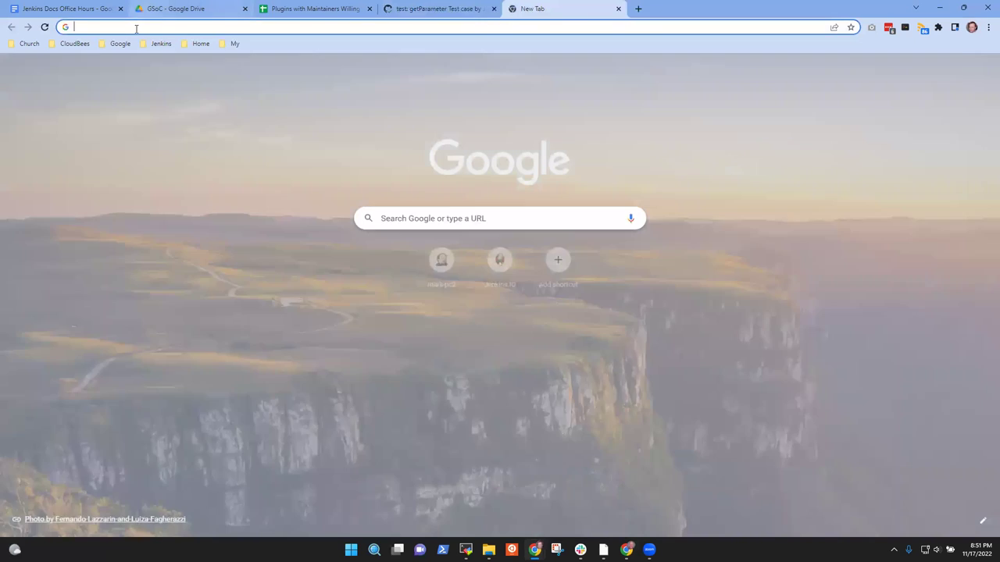
pyautogui.click(160, 44)
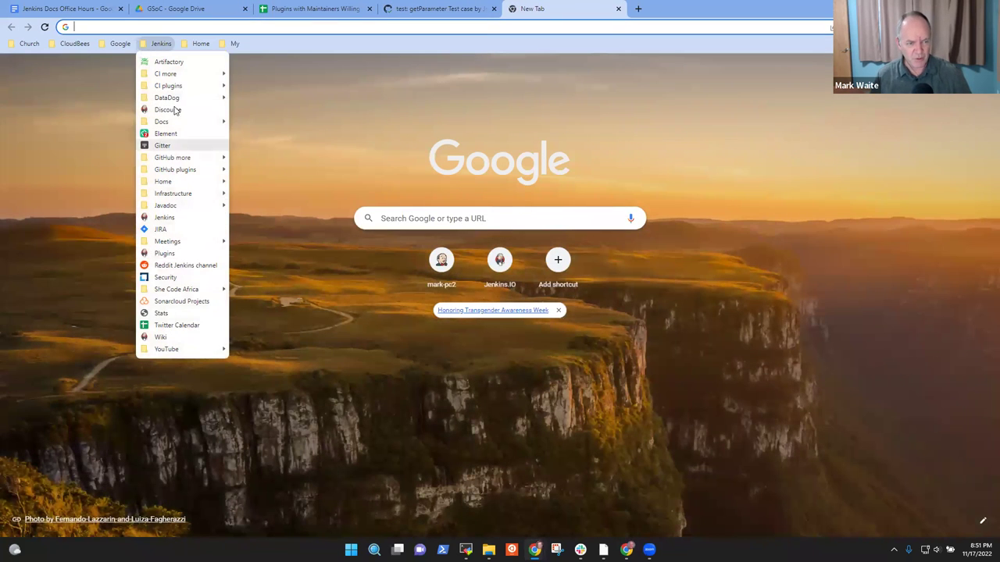
pyautogui.click(162, 217)
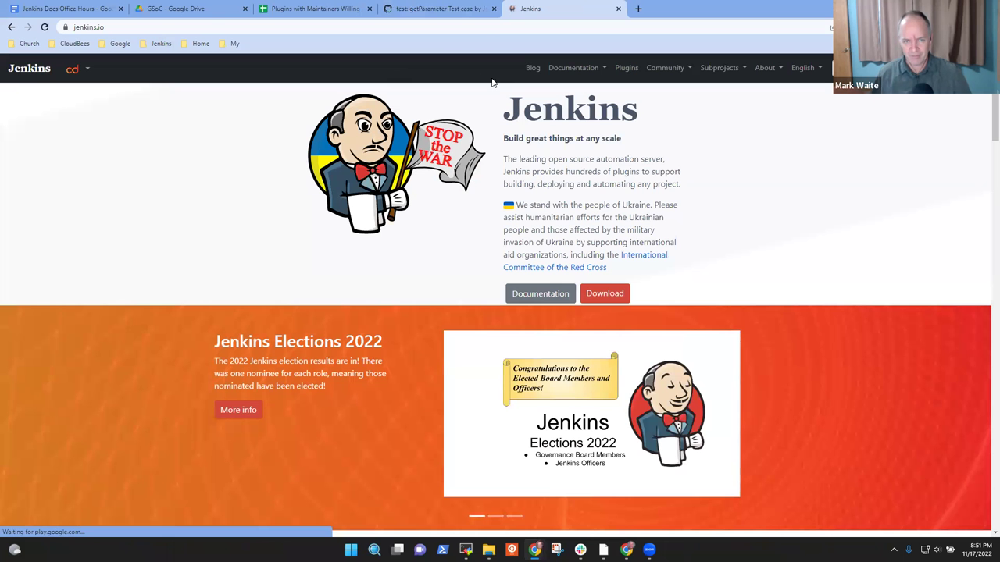
pyautogui.click(532, 68)
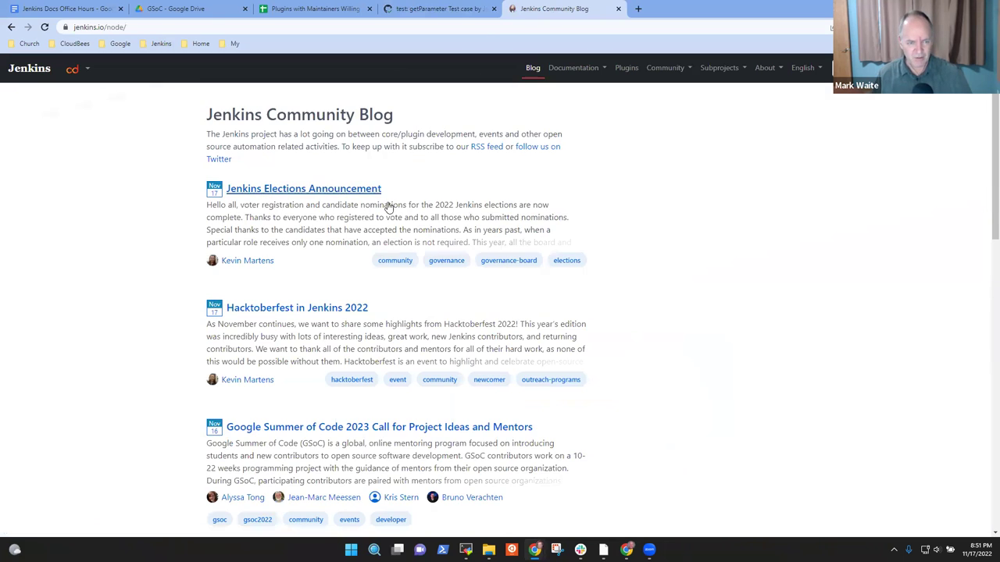
pyautogui.click(333, 313)
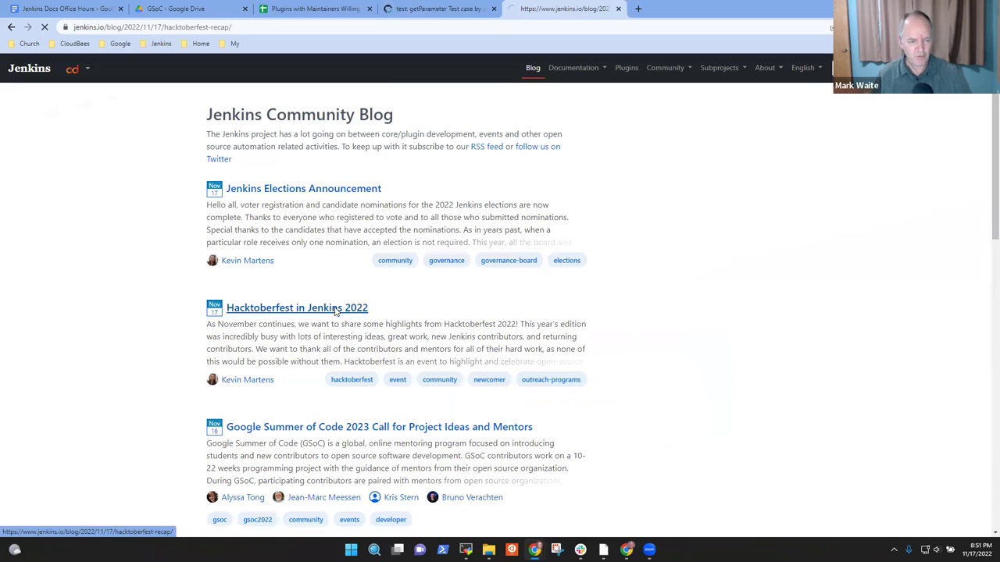
pyautogui.scroll(-4, 538, 234)
pyautogui.scroll(-10, 520, 252)
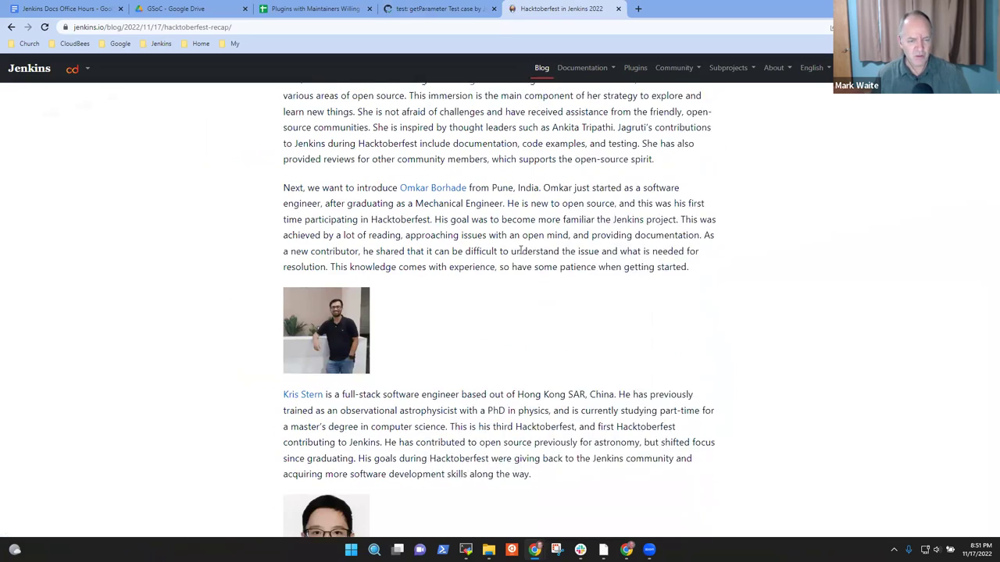
pyautogui.scroll(-6, 527, 253)
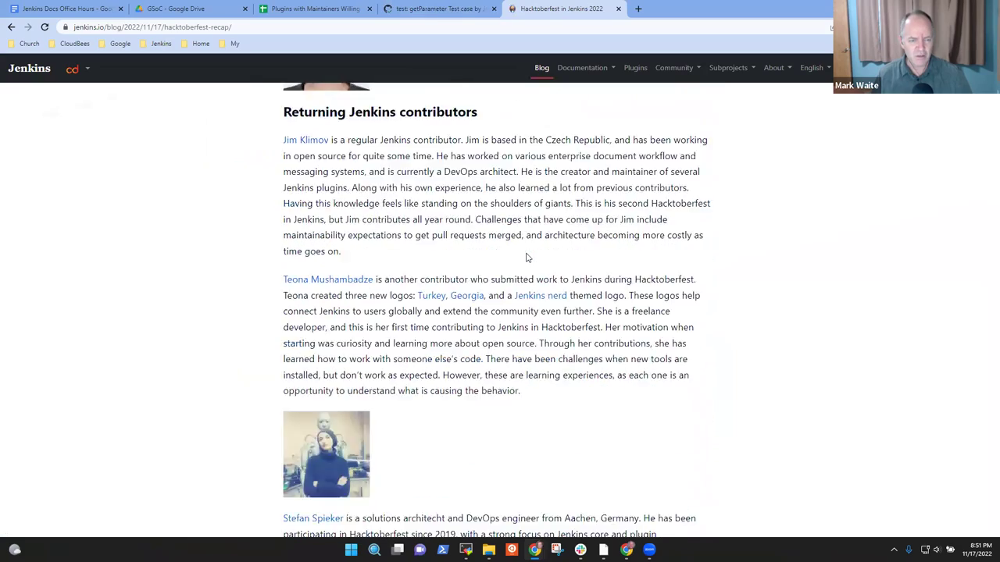
pyautogui.scroll(-12, 536, 256)
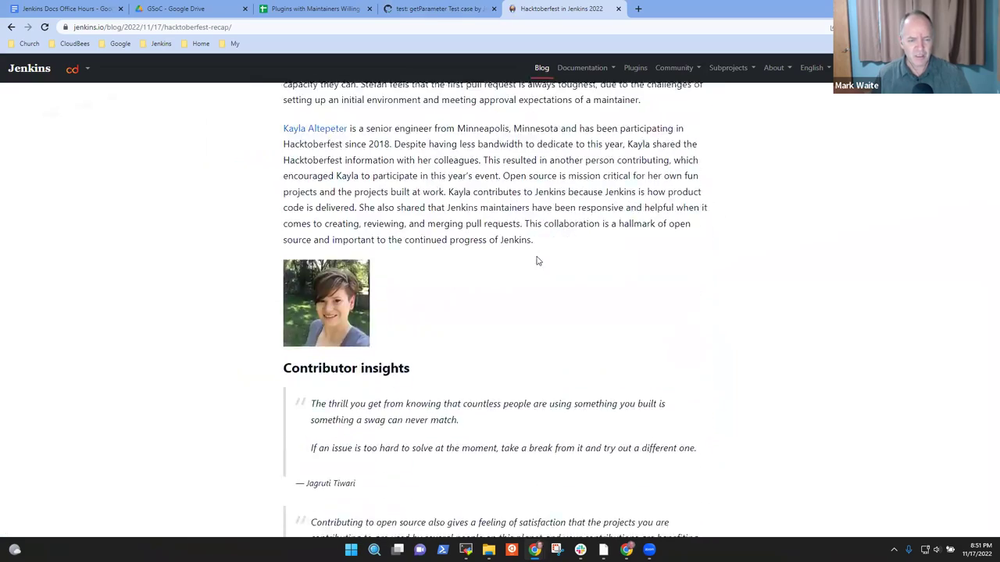
pyautogui.scroll(-4, 578, 284)
pyautogui.scroll(16, 593, 277)
pyautogui.scroll(15, 612, 268)
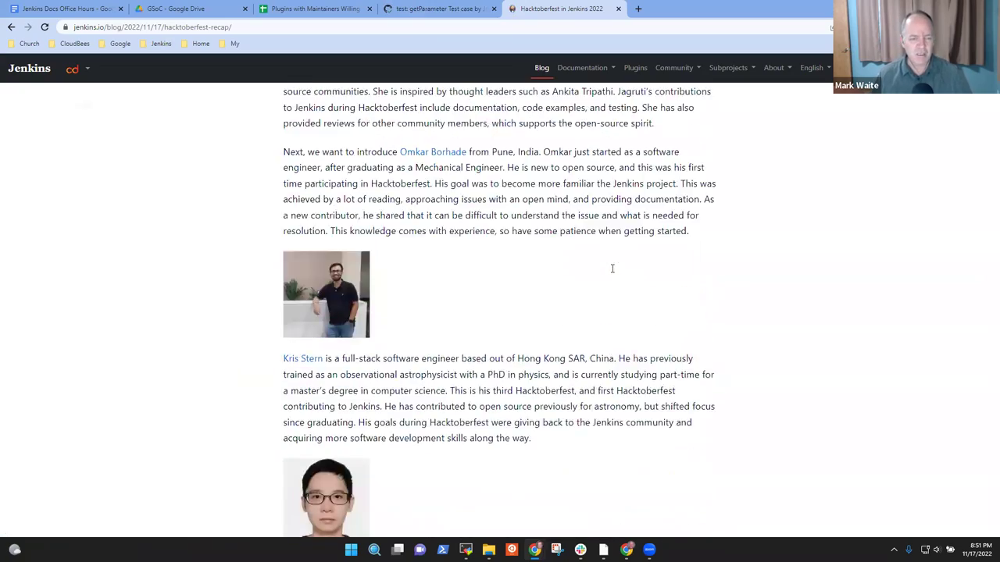
# Step: Find the new contributor's name in the post and highlight their listed location
pyautogui.click(618, 8)
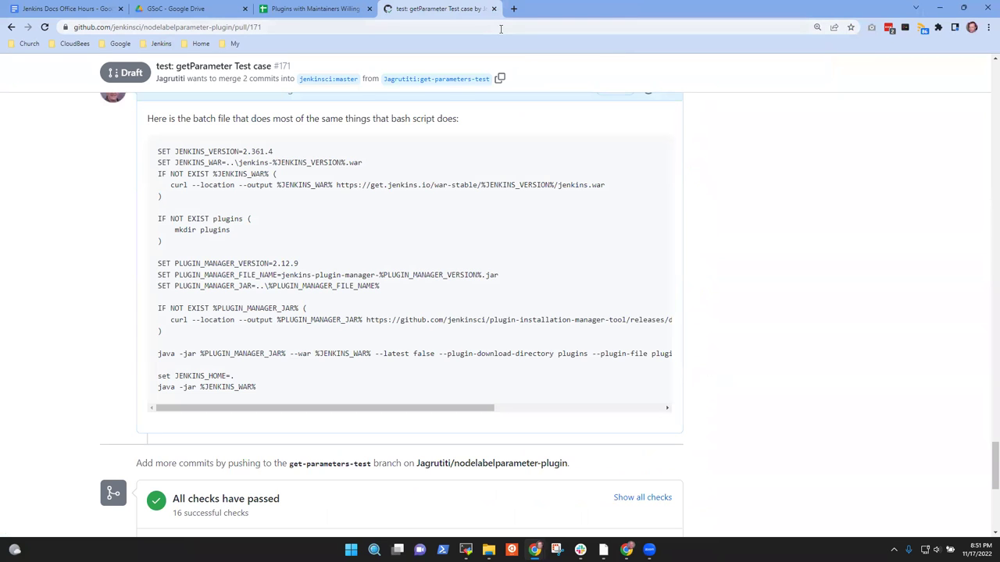
pyautogui.hotkey('ctrl', 'shift', 't')
pyautogui.hotkey('ctrl', 'f')
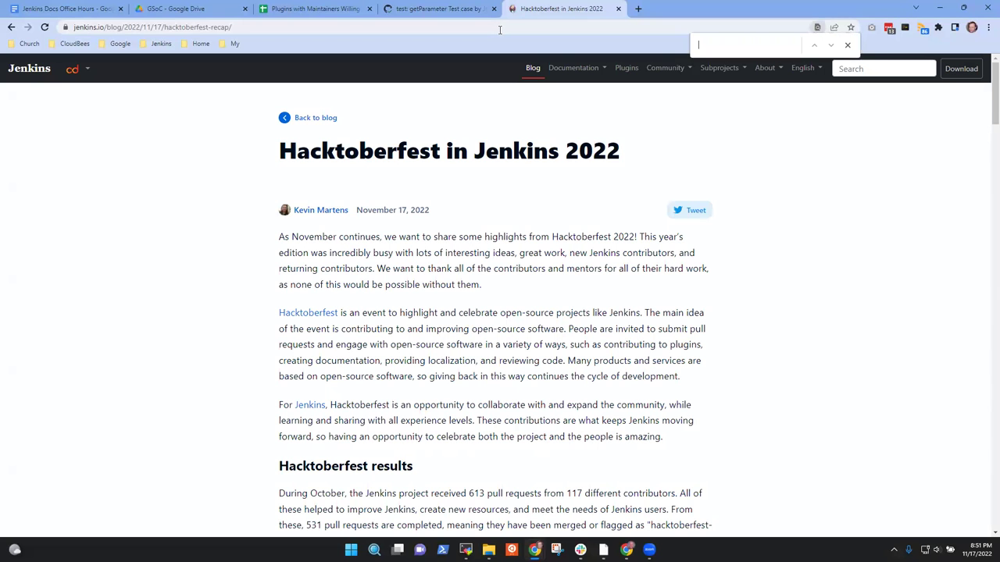
pyautogui.write('Jagr')
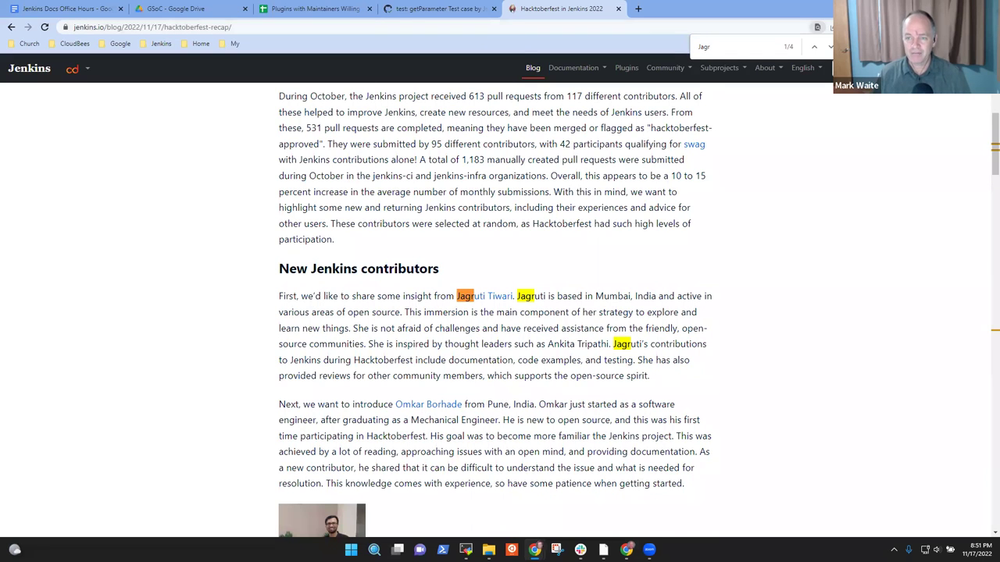
pyautogui.press('Escape')
pyautogui.click(440, 268)
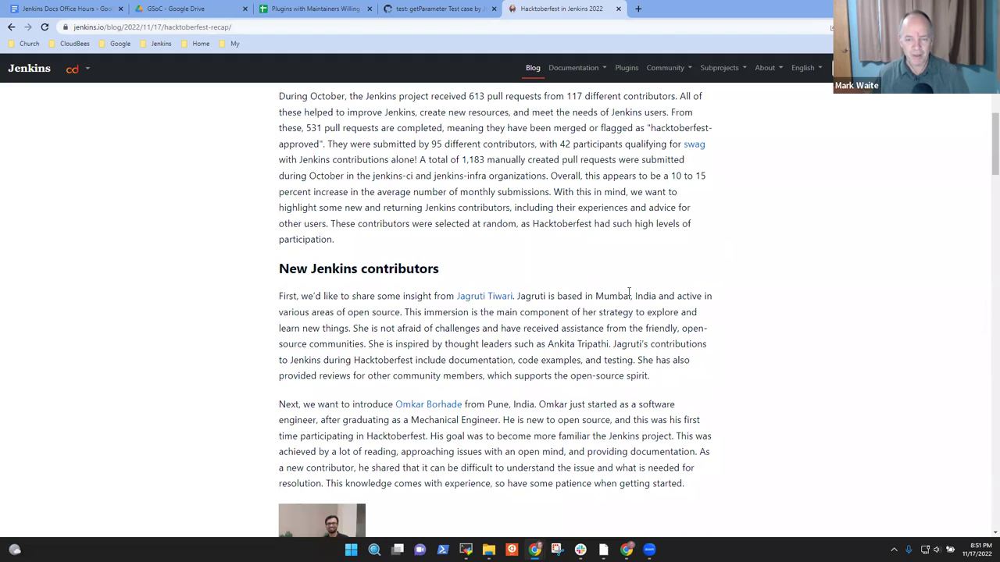
pyautogui.moveTo(596, 296); pyautogui.dragTo(673, 298)
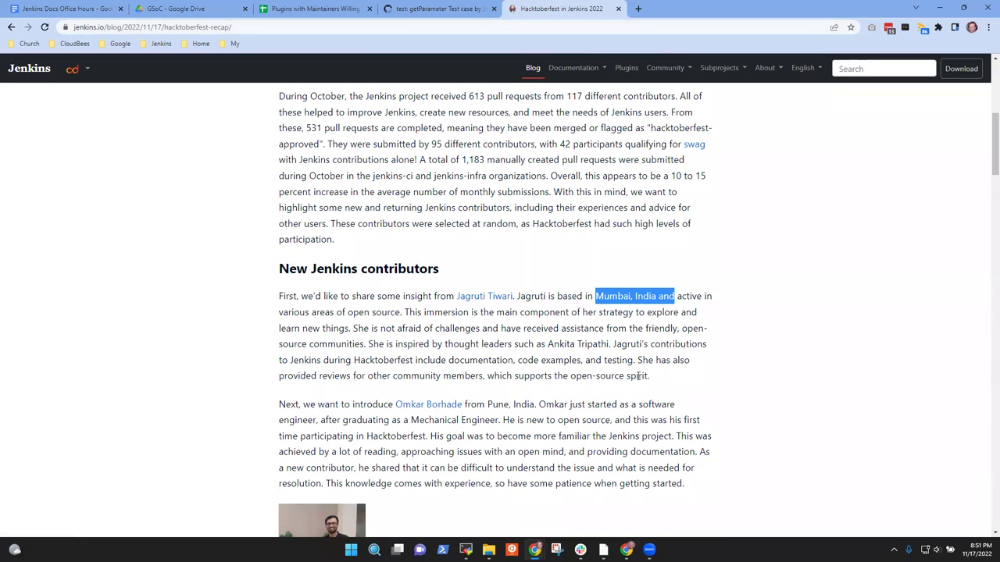
pyautogui.scroll(-1, 360, 330)
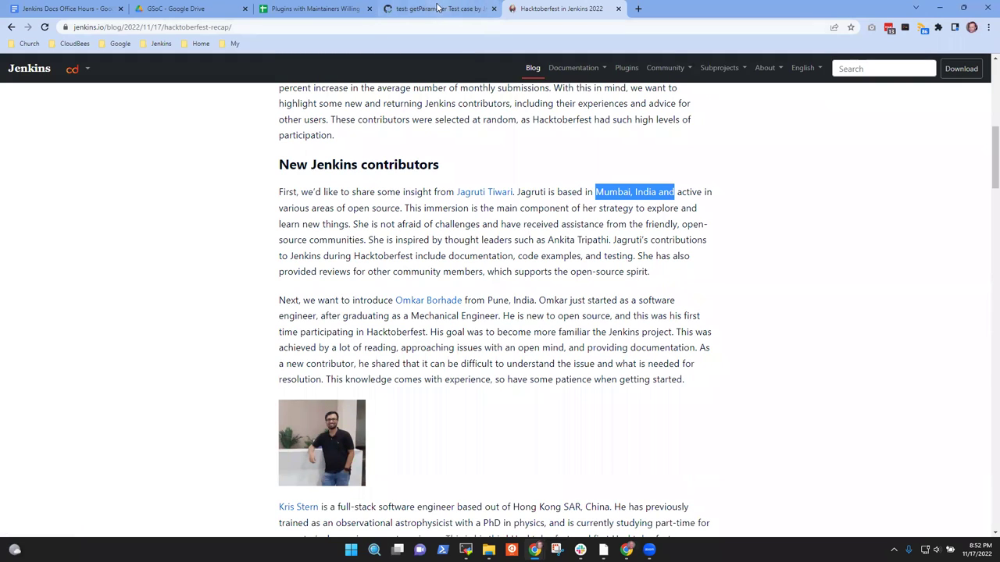
# Step: In the notes' sub-bullet, write that the contributor is helping with git plugin testing of a specific enhancement
pyautogui.click(313, 9)
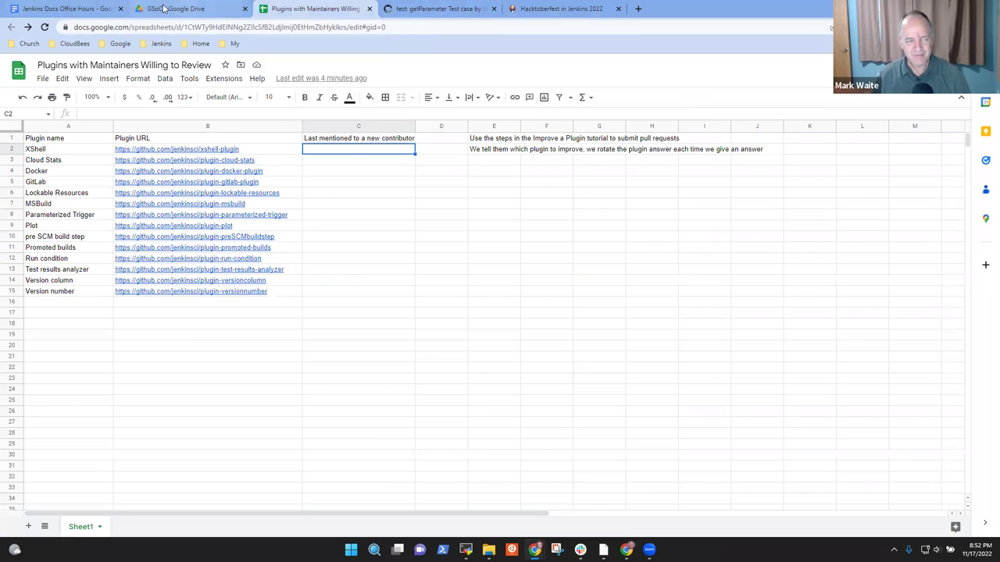
pyautogui.click(162, 7)
pyautogui.click(69, 9)
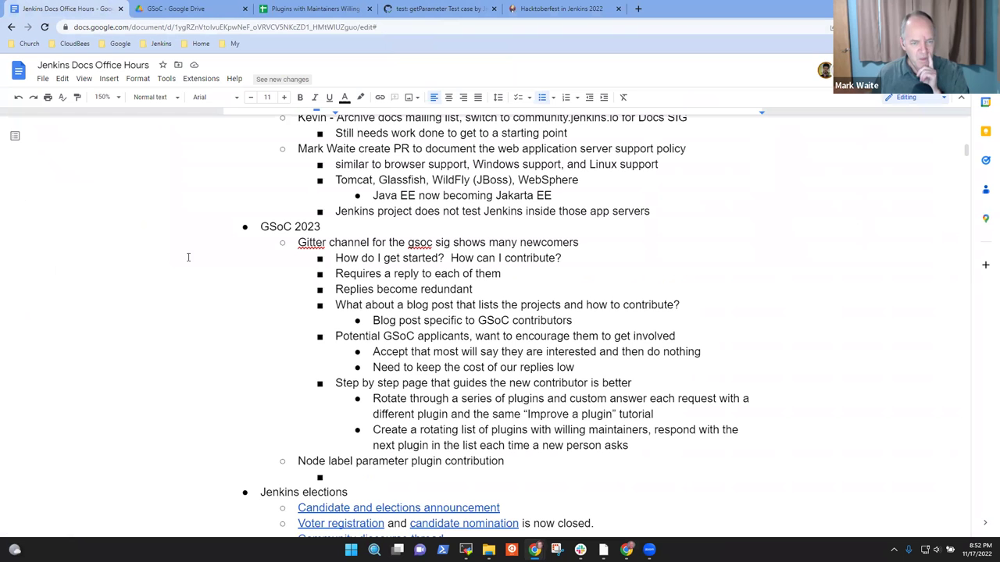
pyautogui.write('Jagruti')
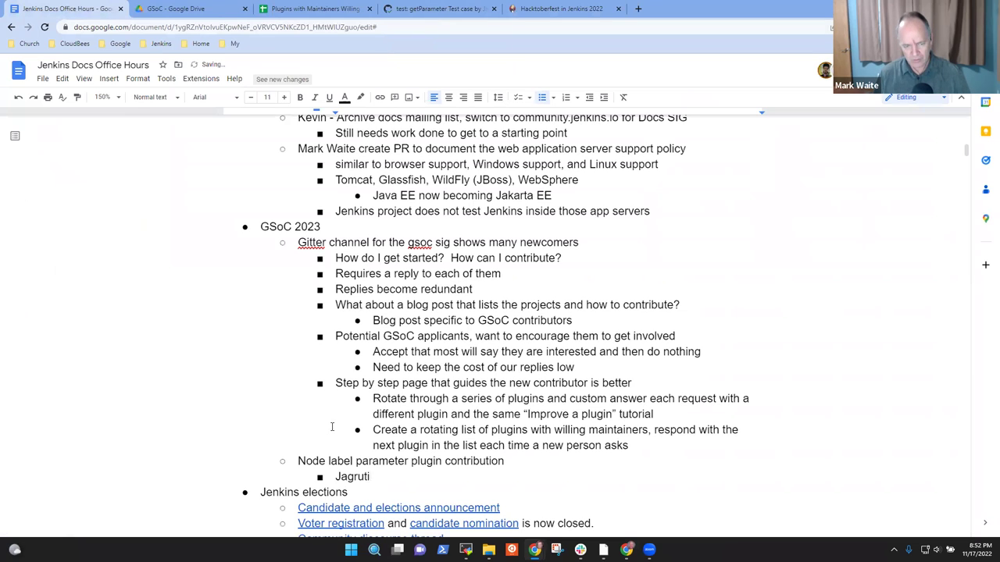
pyautogui.write(' is helping ')
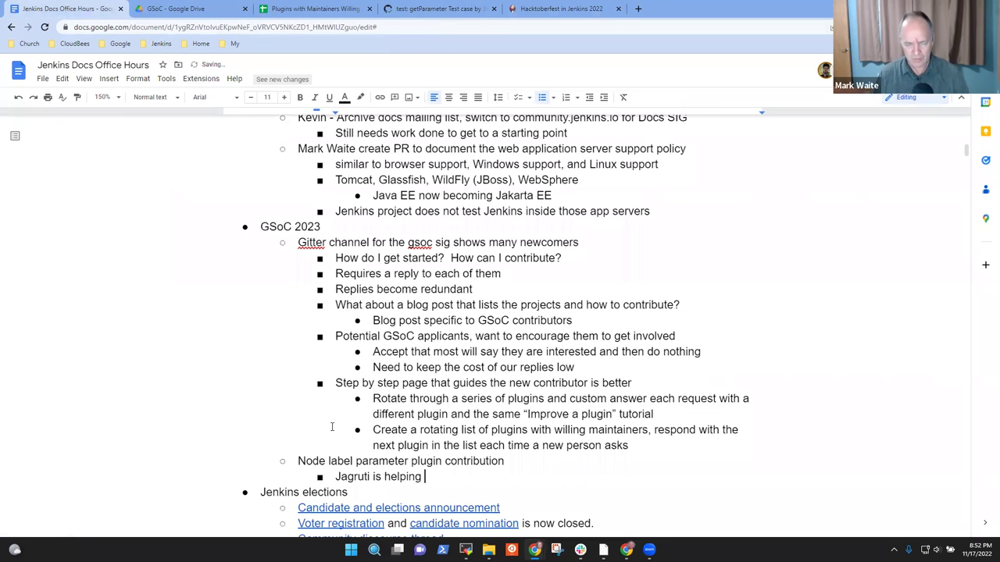
pyautogui.write('now with git plug')
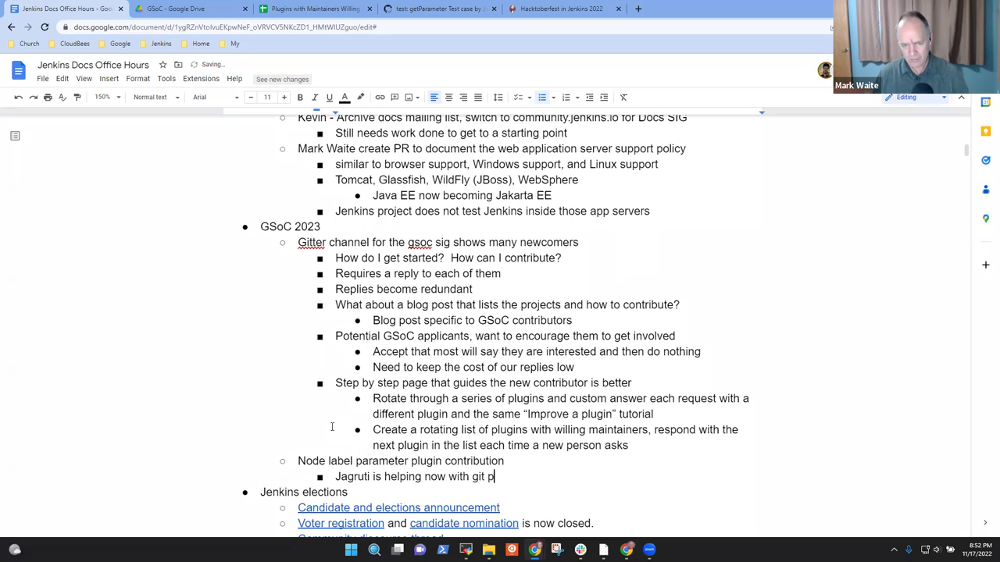
pyautogui.press('BackSpace')
pyautogui.press('BackSpace')
pyautogui.press('BackSpace')
pyautogui.press('BackSpace')
pyautogui.write('plugin testing pri')
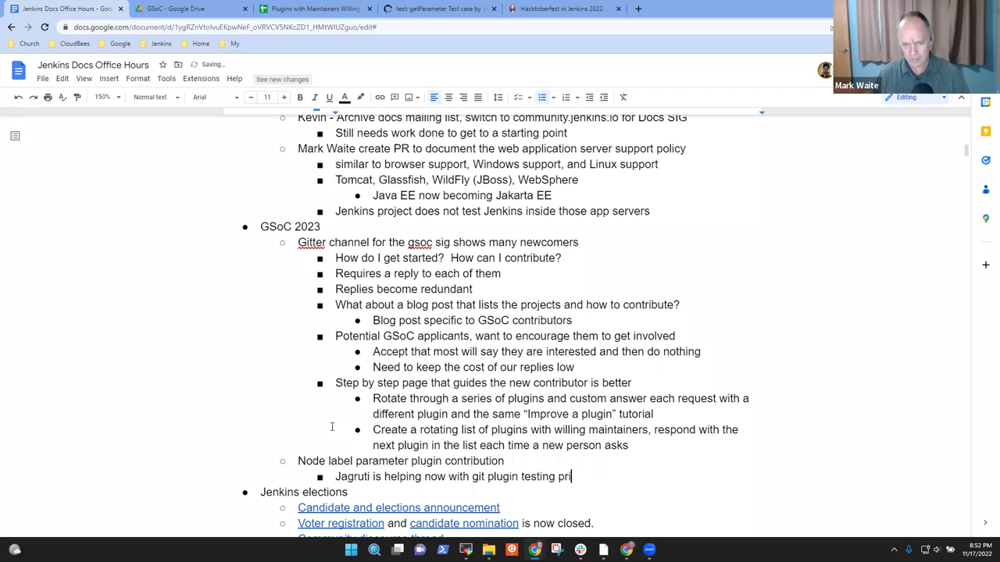
pyautogui.write('o')
pyautogui.press('BackSpace')
pyautogui.press('BackSpace')
pyautogui.press('BackSpace')
pyautogui.write('of a specific enhjanc')
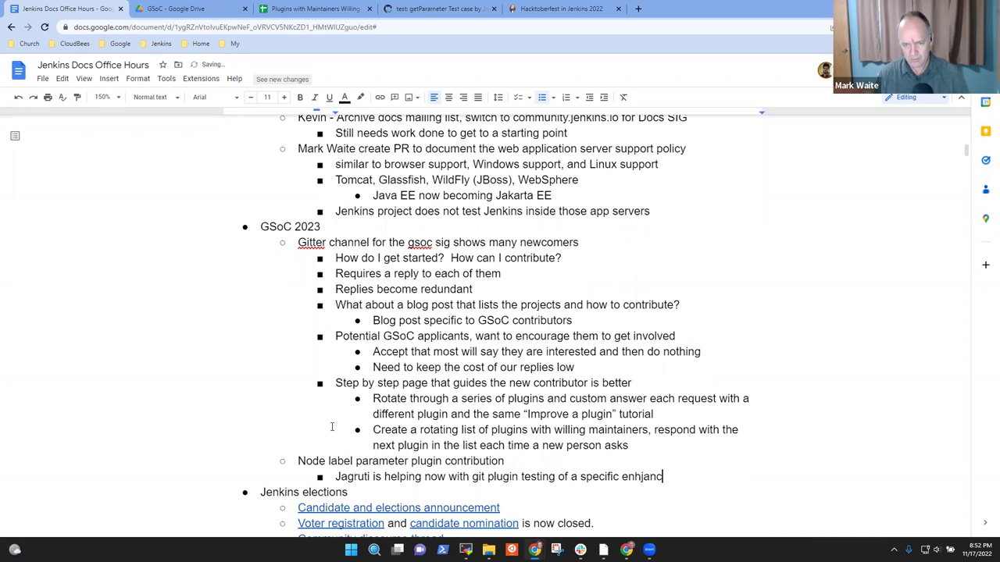
pyautogui.press('BackSpace')
pyautogui.press('BackSpace')
pyautogui.write('a')
pyautogui.write('ncement')
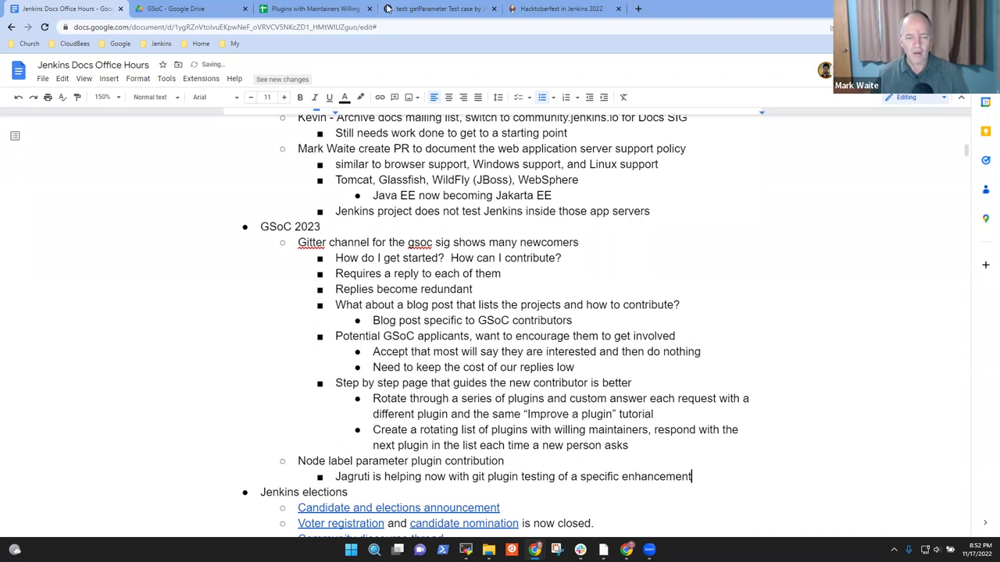
pyautogui.scroll(-2, 332, 426)
pyautogui.scroll(-1, 348, 219)
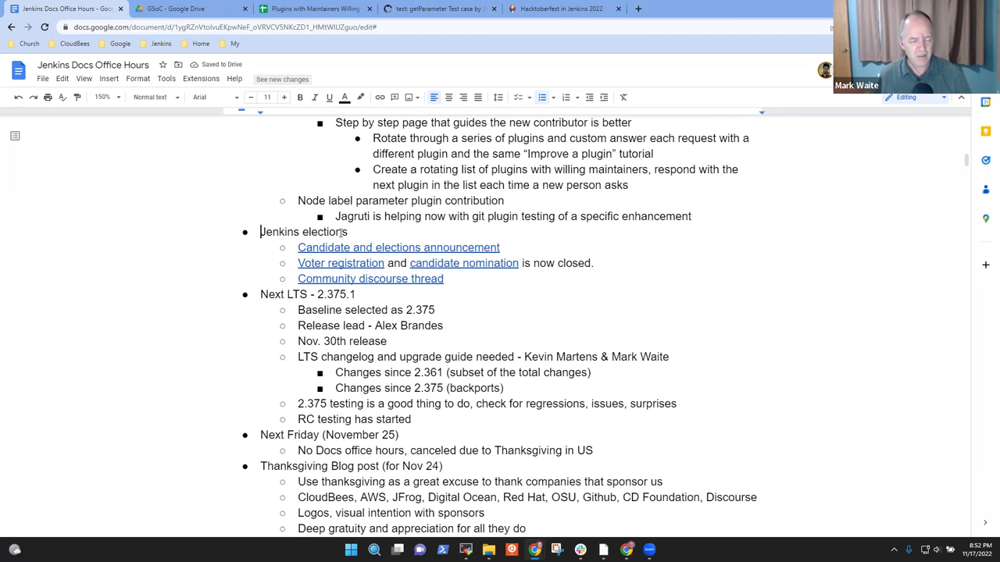
# Step: Open the linked Jenkins Elections Announcement post and highlight that all board and officer positions are uncontested
pyautogui.click(377, 248)
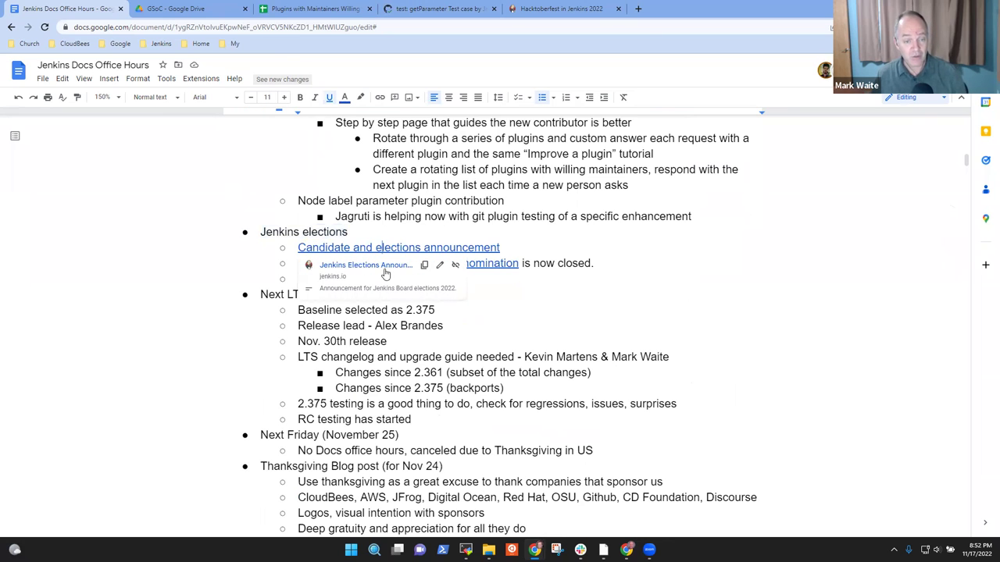
pyautogui.click(387, 274)
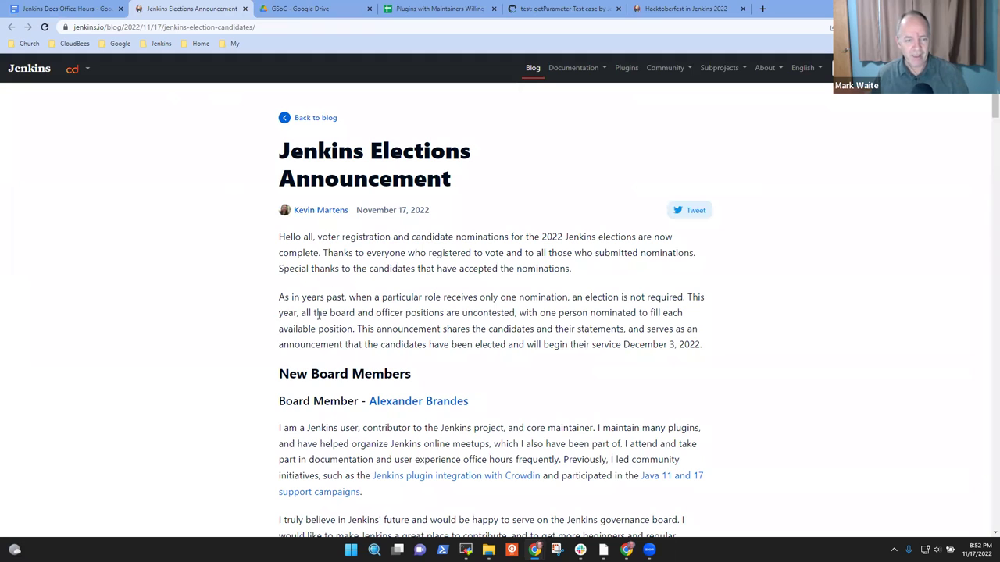
pyautogui.moveTo(279, 298); pyautogui.dragTo(569, 297)
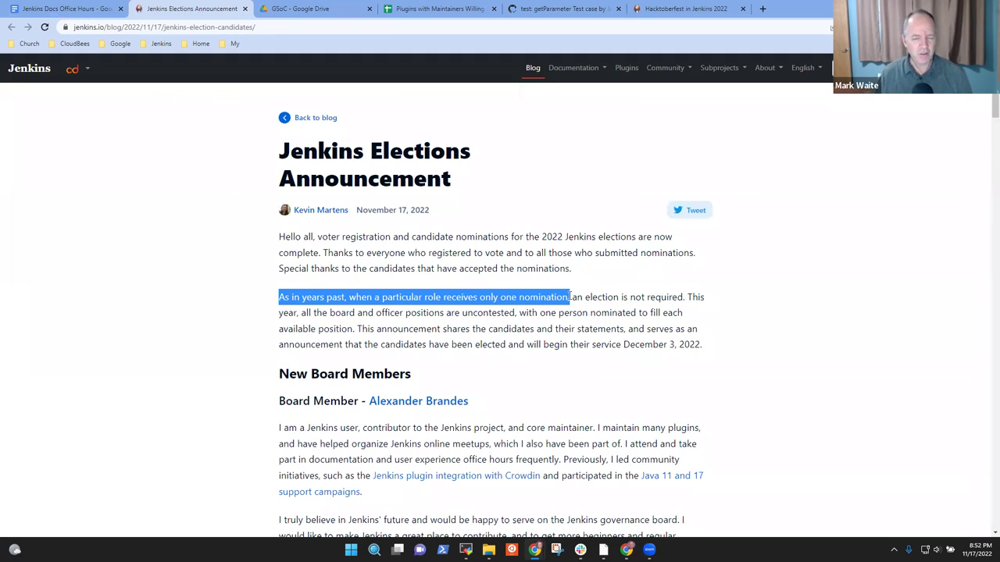
pyautogui.click(570, 297)
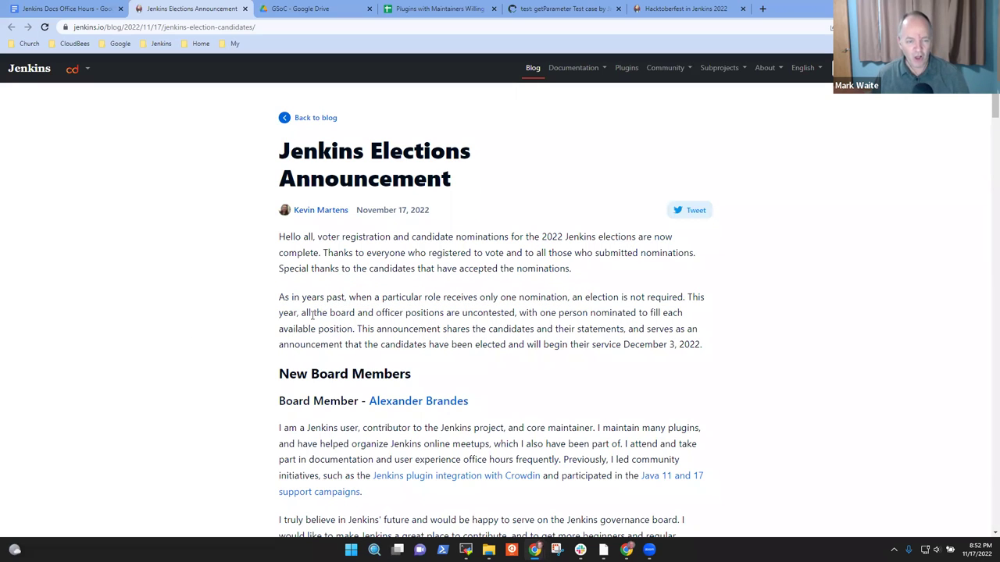
pyautogui.moveTo(301, 312); pyautogui.dragTo(517, 308)
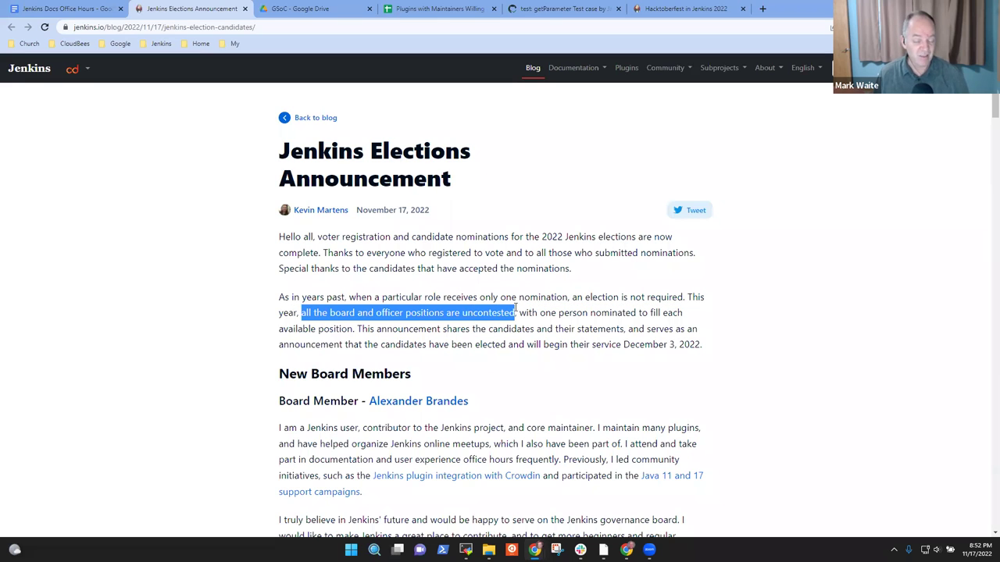
# Step: Review the Board Member, Release, Documentation and Infrastructure Officer sections, then return to the notes
pyautogui.scroll(-3, 392, 248)
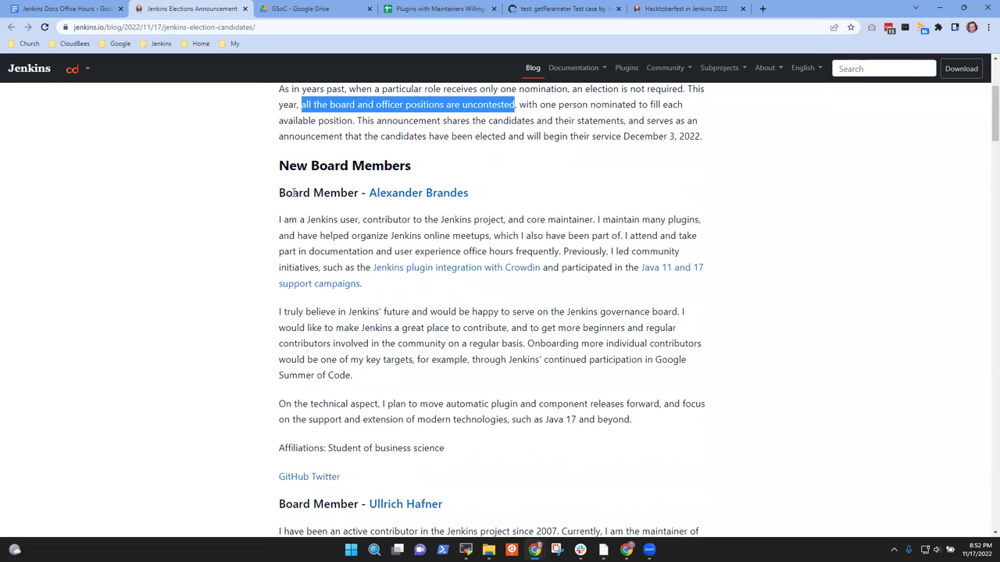
pyautogui.moveTo(304, 193); pyautogui.dragTo(327, 193)
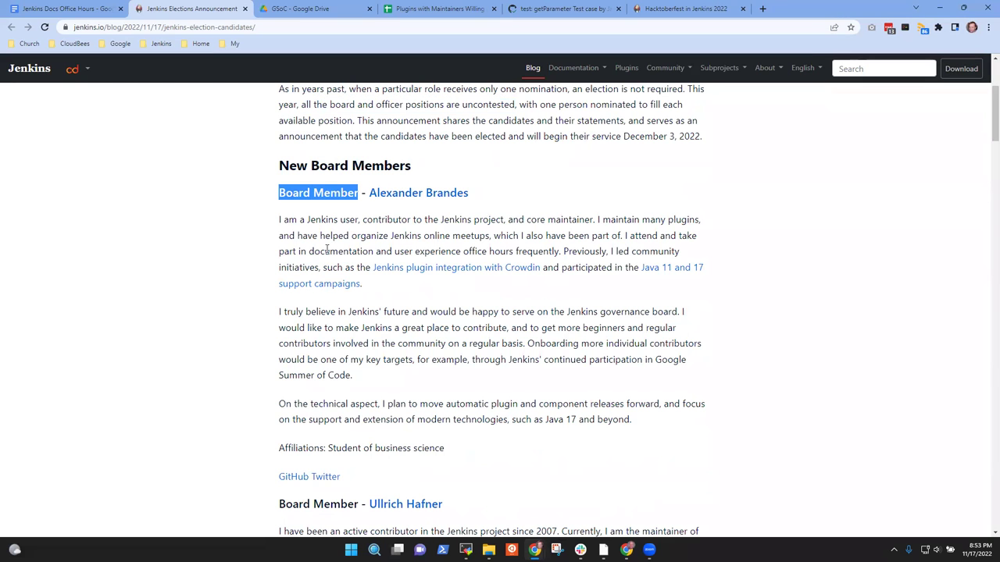
pyautogui.scroll(-3, 327, 248)
pyautogui.moveTo(284, 243); pyautogui.dragTo(328, 243)
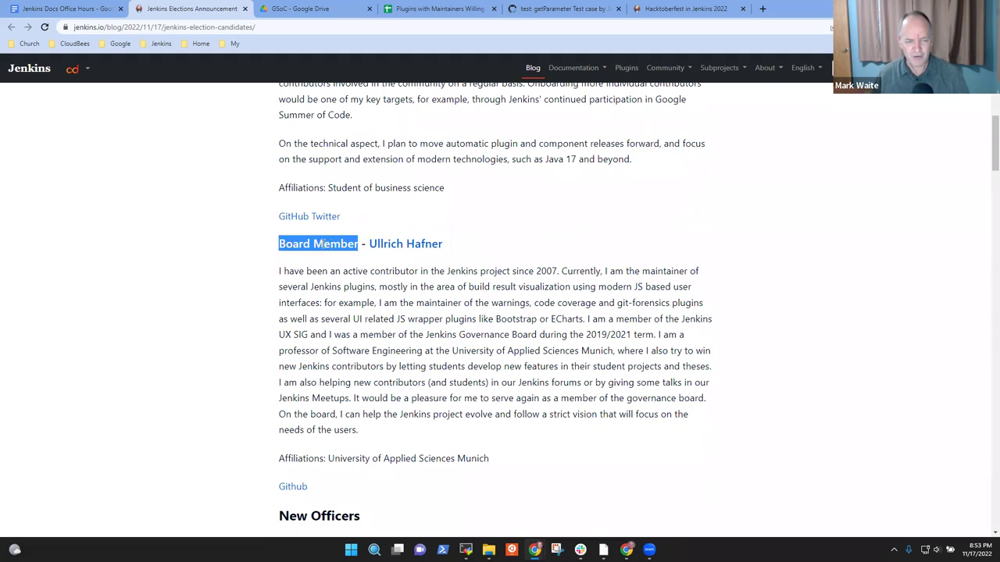
pyautogui.scroll(-4, 338, 245)
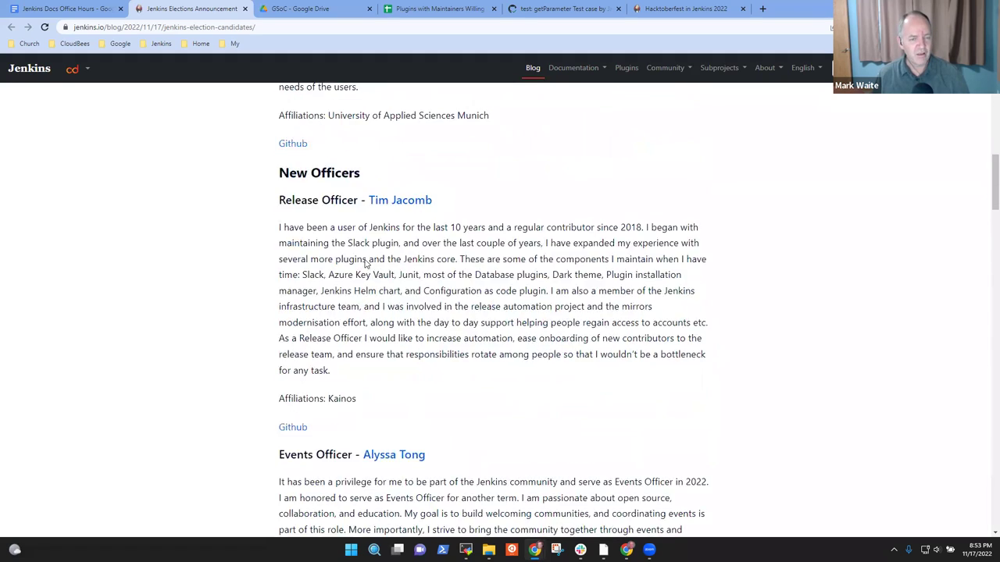
pyautogui.moveTo(295, 231); pyautogui.dragTo(327, 232)
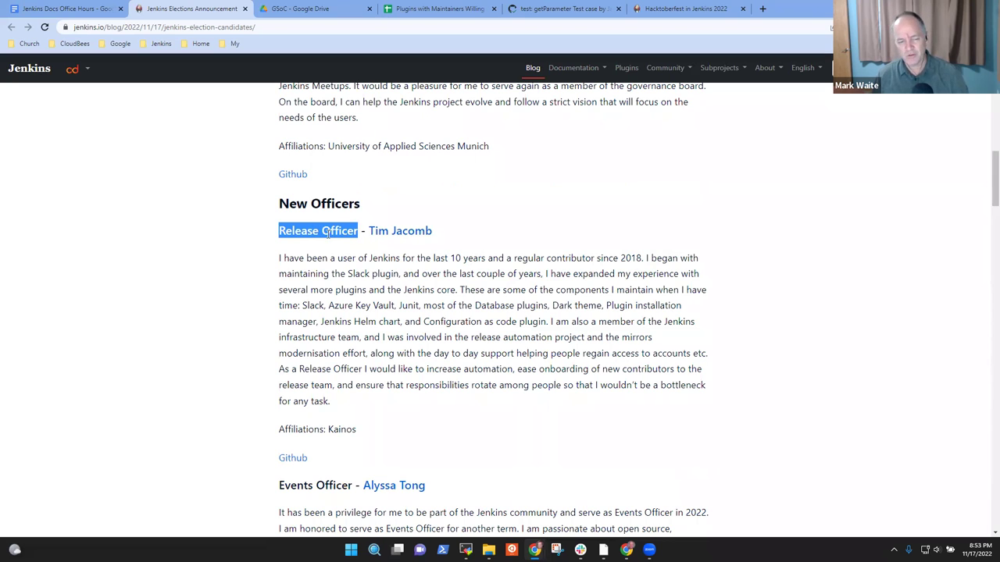
pyautogui.scroll(-3, 328, 242)
pyautogui.moveTo(295, 277); pyautogui.dragTo(361, 297)
pyautogui.scroll(-2, 323, 278)
pyautogui.scroll(-3, 336, 296)
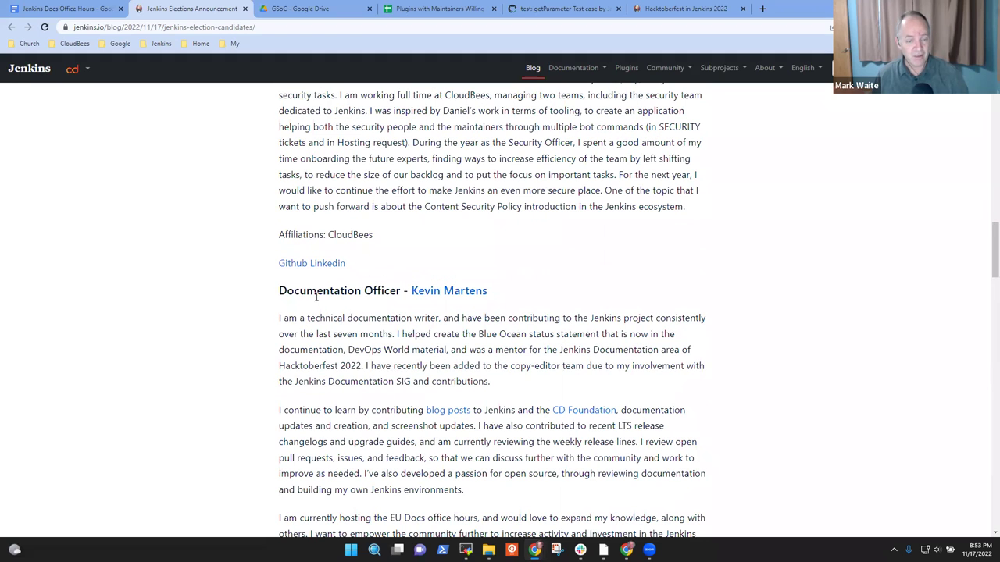
pyautogui.moveTo(296, 290); pyautogui.dragTo(363, 287)
pyautogui.scroll(-3, 363, 289)
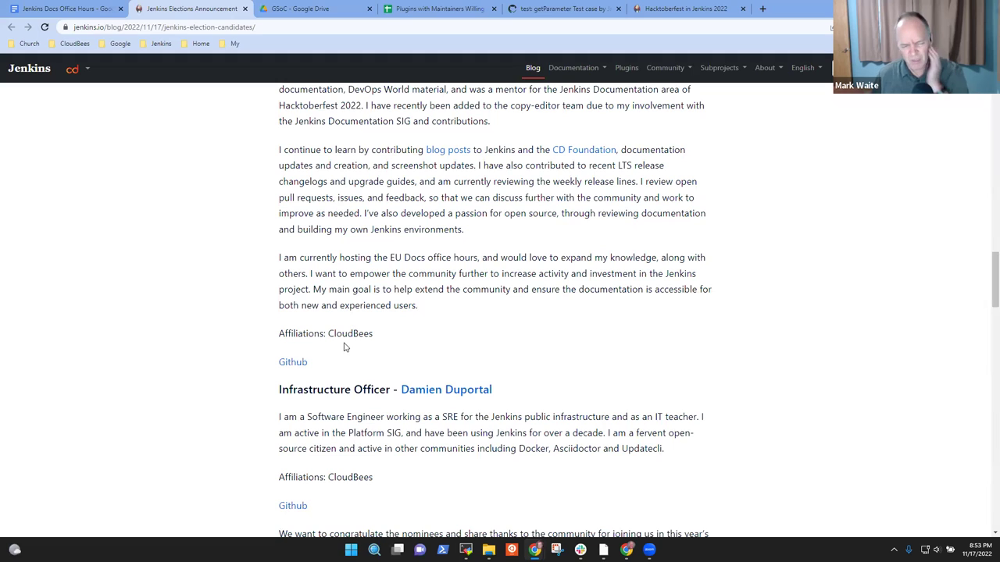
pyautogui.moveTo(280, 390); pyautogui.dragTo(391, 390)
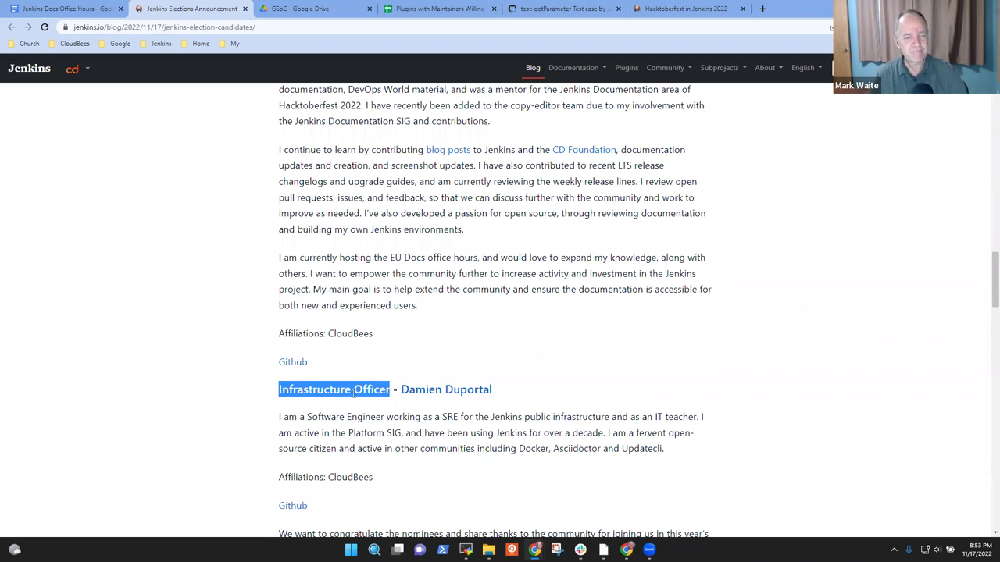
pyautogui.scroll(9, 320, 382)
pyautogui.scroll(5, 318, 382)
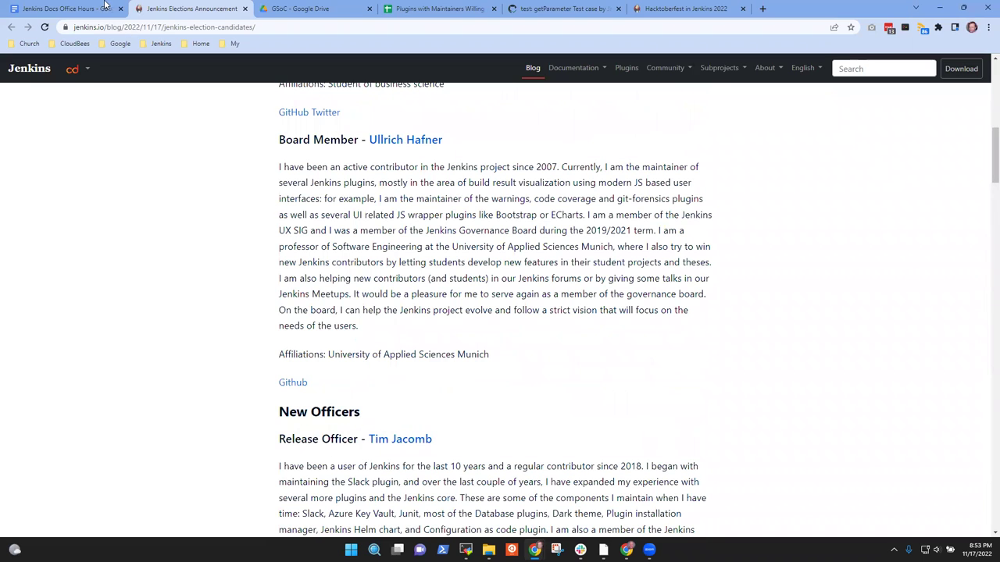
pyautogui.scroll(4, 440, 172)
pyautogui.scroll(3, 423, 175)
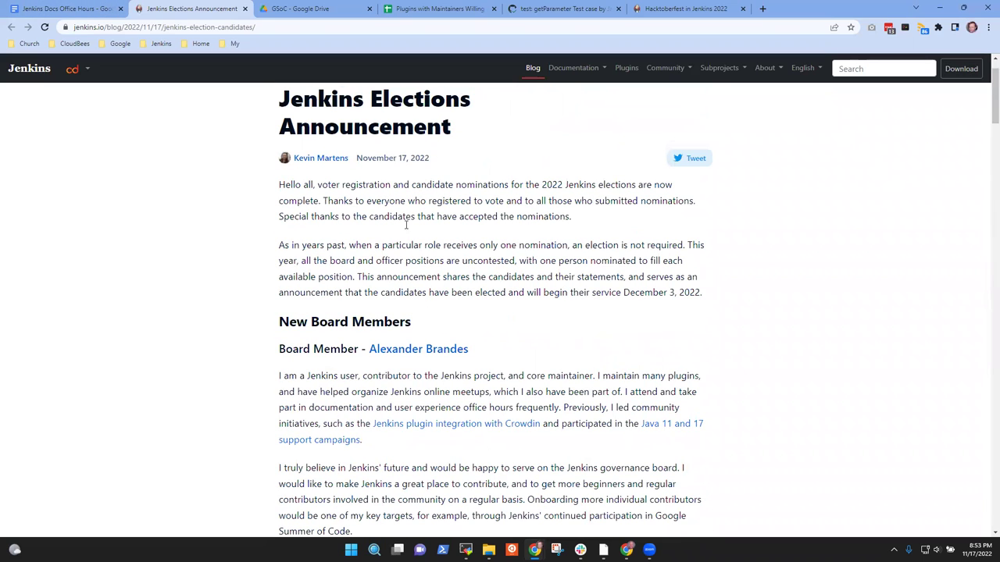
pyautogui.moveTo(289, 321); pyautogui.dragTo(410, 322)
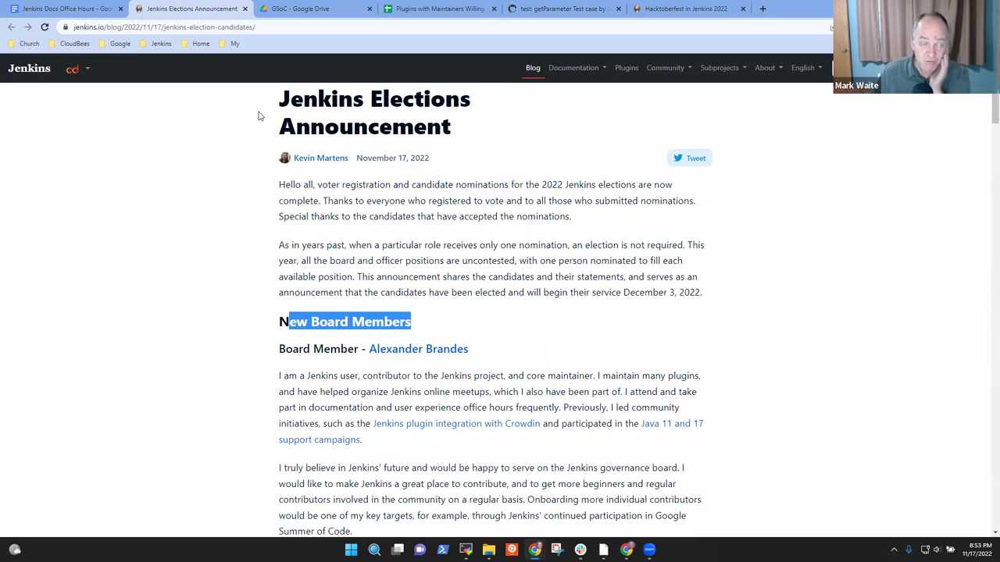
pyautogui.hotkey('ctrl', 'pageup')
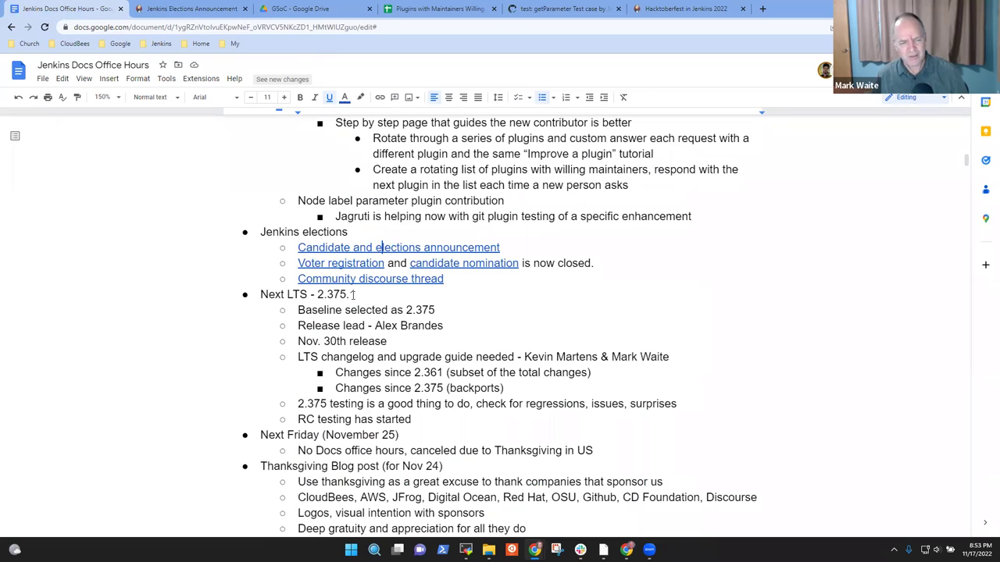
# Step: Change the Next LTS heading to 2.375.1 and select it and the Release lead line
pyautogui.click(353, 294)
pyautogui.write('1')
pyautogui.press('Home')
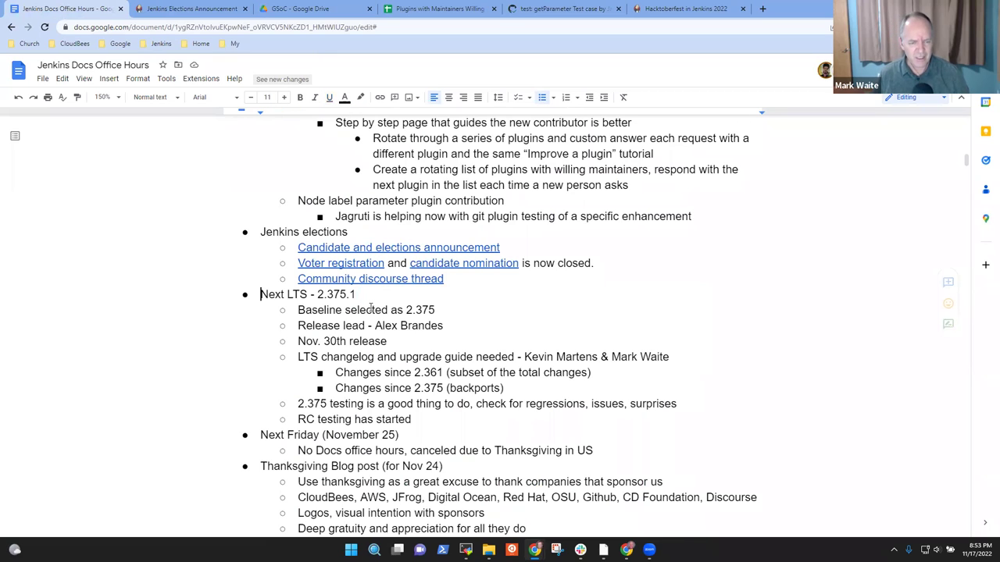
pyautogui.hotkey('shift', 'End')
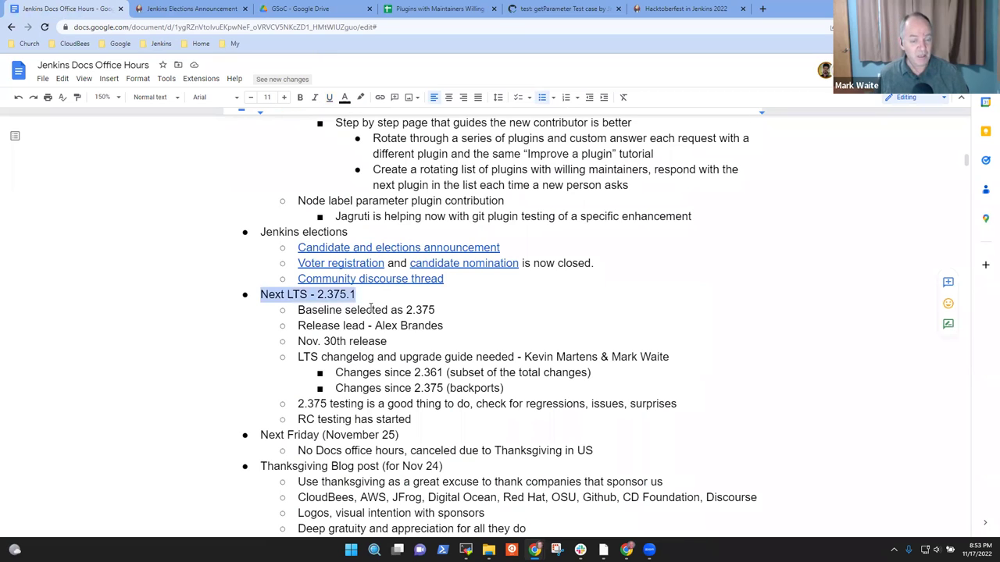
pyautogui.press('Down')
pyautogui.press('Down')
pyautogui.press('Home')
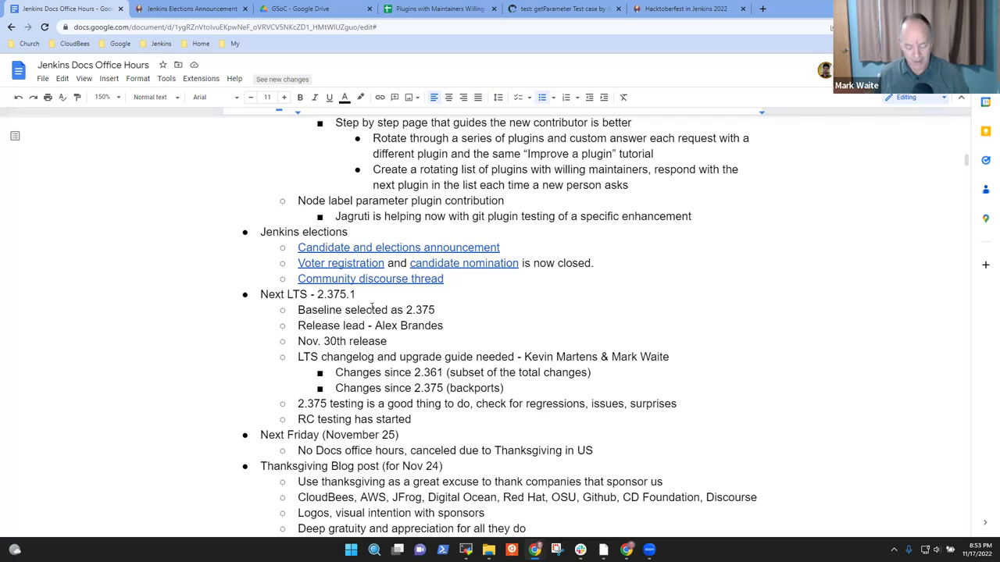
pyautogui.hotkey('shift', 'End')
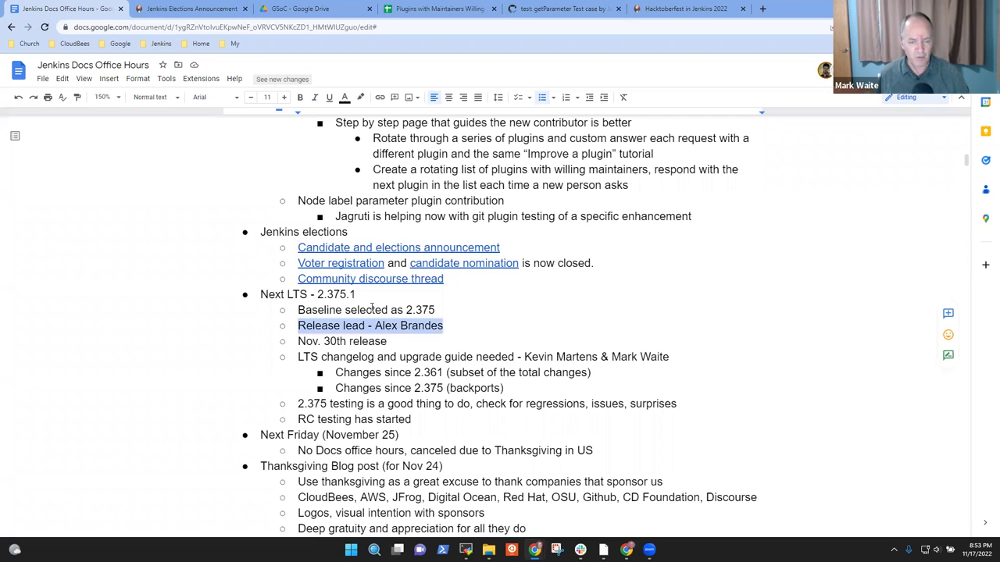
# Step: Go through the LTS changelog, 2.375 testing and RC testing bullets line by line
pyautogui.press('Down')
pyautogui.press('Down')
pyautogui.press('Home')
pyautogui.hotkey('shift', 'End')
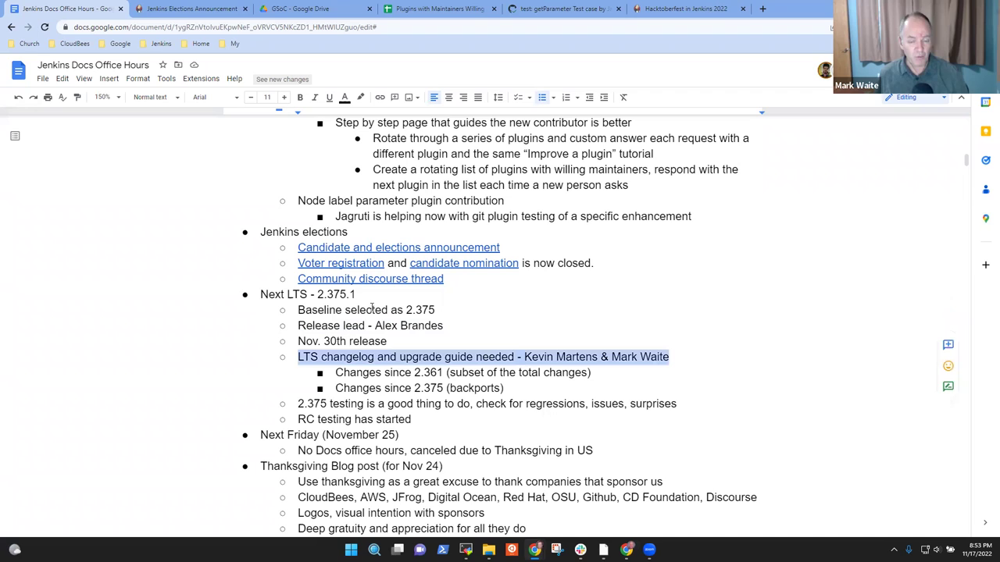
pyautogui.press('Down')
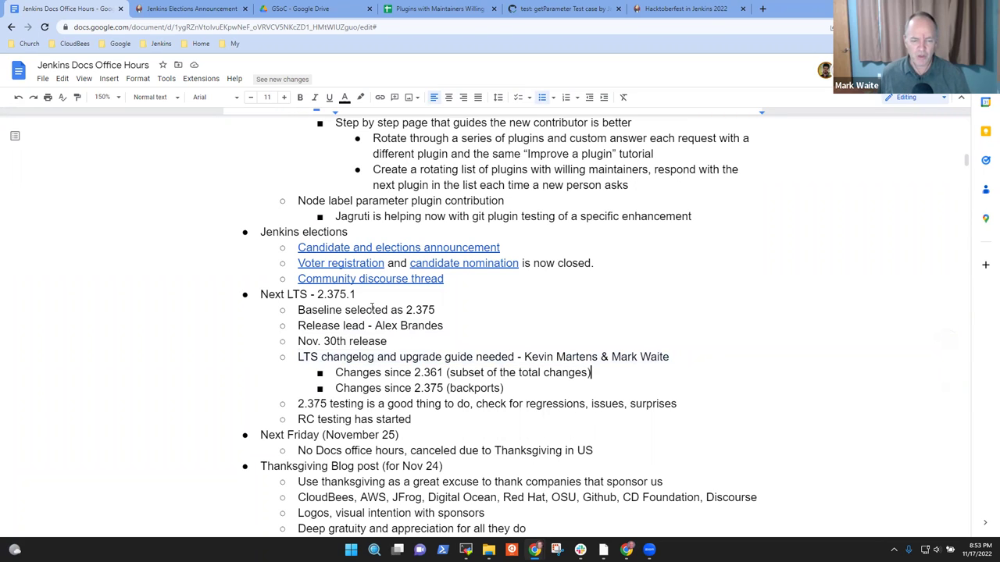
pyautogui.press('Home')
pyautogui.hotkey('shift', 'End')
pyautogui.press('Down')
pyautogui.press('Down')
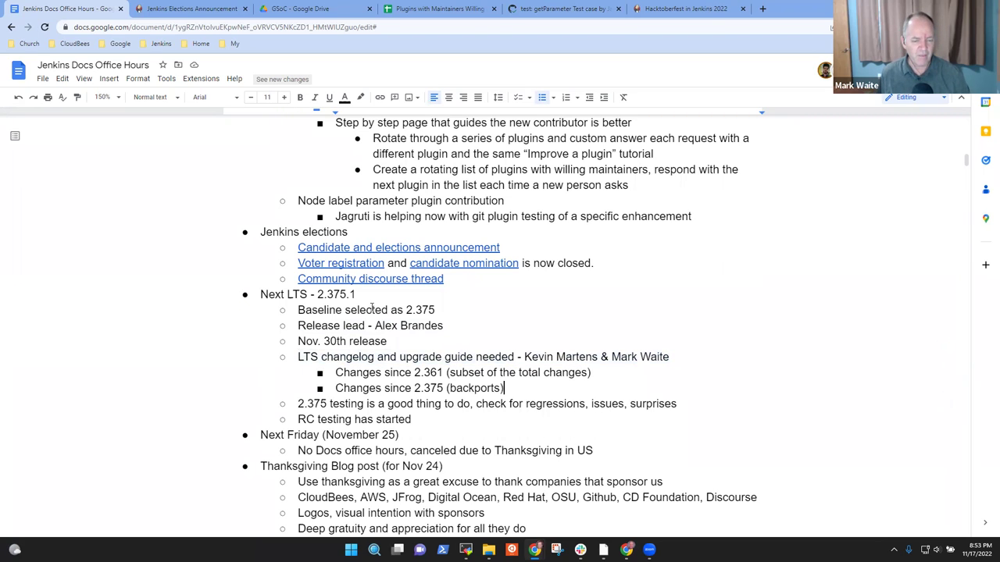
pyautogui.press('Home')
pyautogui.hotkey('shift', 'End')
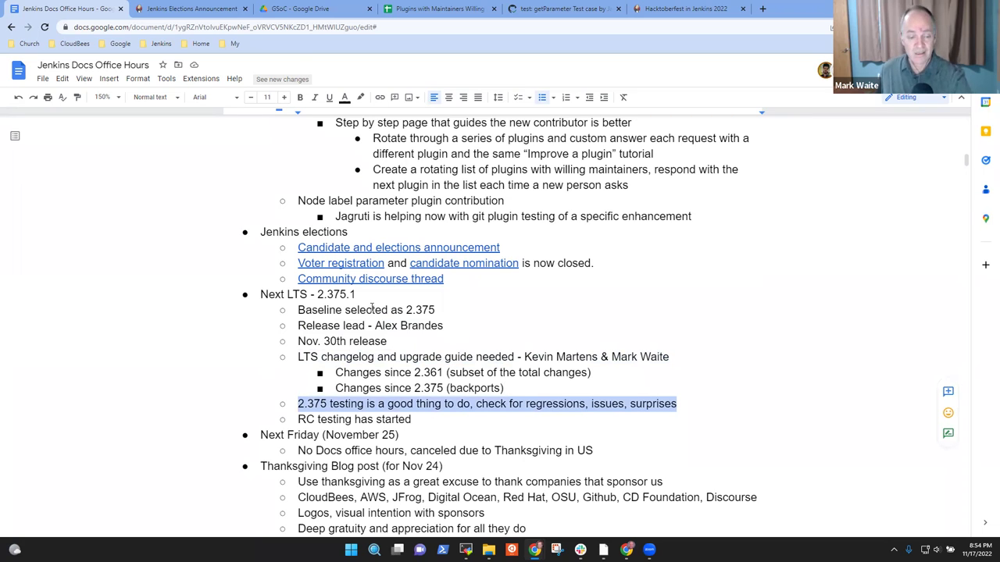
pyautogui.press('Home')
pyautogui.press('End')
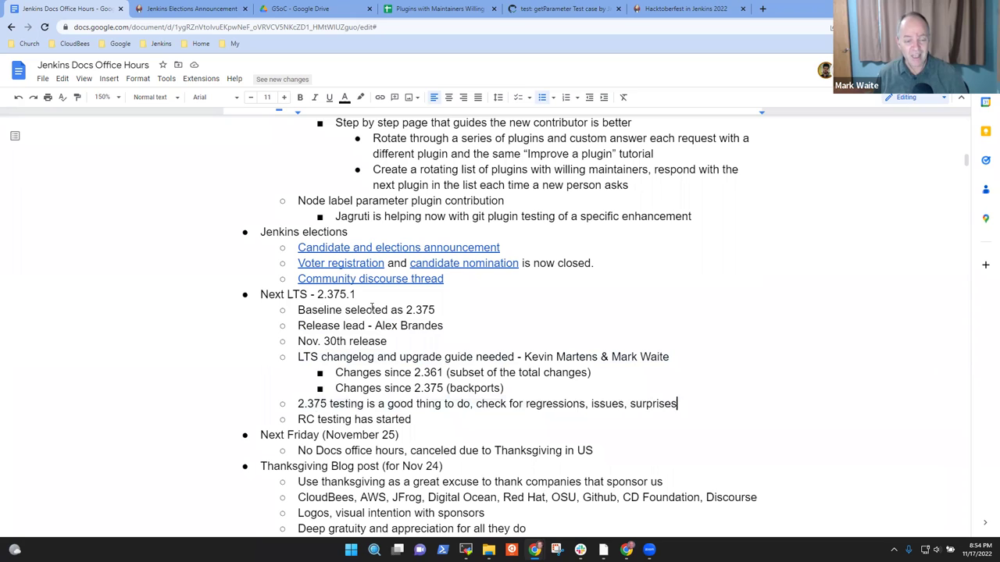
pyautogui.press('Home')
pyautogui.hotkey('shift', 'End')
pyautogui.press('Down')
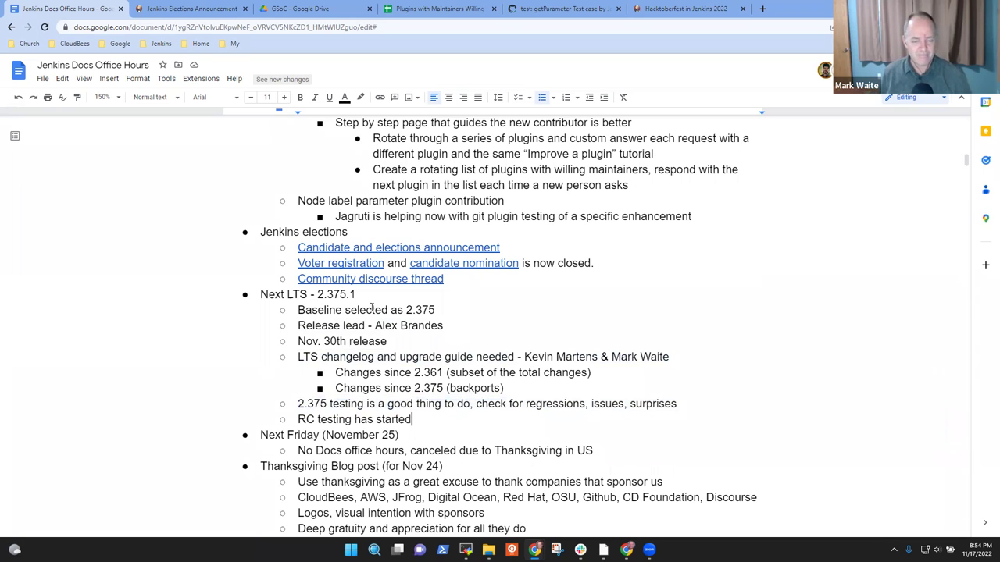
pyautogui.press('Down')
pyautogui.press('Down')
pyautogui.press('Down')
pyautogui.press('Down')
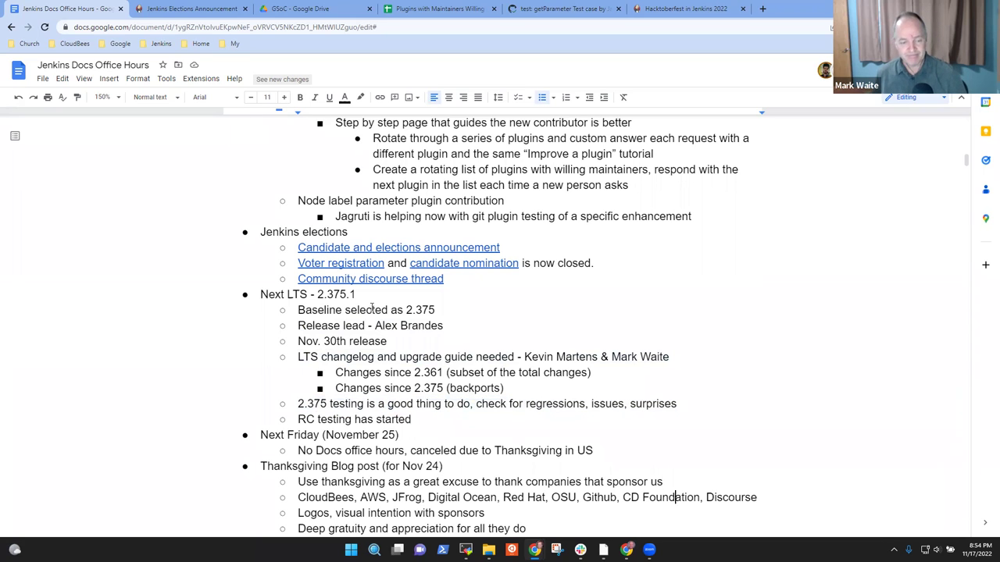
pyautogui.press('Down')
pyautogui.press('Down')
pyautogui.press('Down')
pyautogui.press('Down')
pyautogui.press('Down')
pyautogui.press('Down')
pyautogui.press('Down')
pyautogui.press('Down')
pyautogui.press('Down')
pyautogui.press('Down')
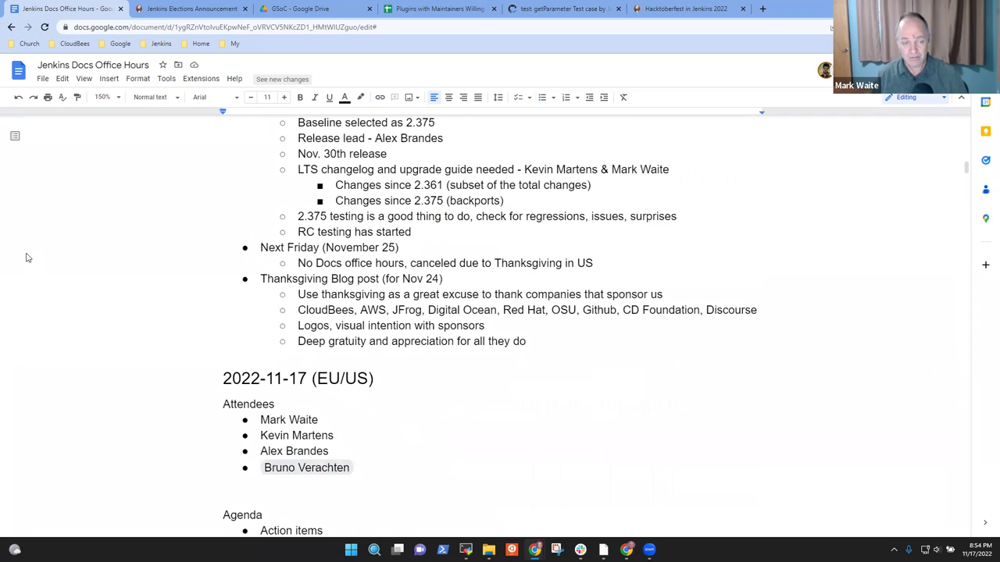
# Step: Select the Next Friday line, delete it by accident, and restore it with undo
pyautogui.click(412, 249)
pyautogui.hotkey('shift', 'Home')
pyautogui.press('BackSpace')
pyautogui.hotkey('ctrl', 'z')
pyautogui.click(413, 248)
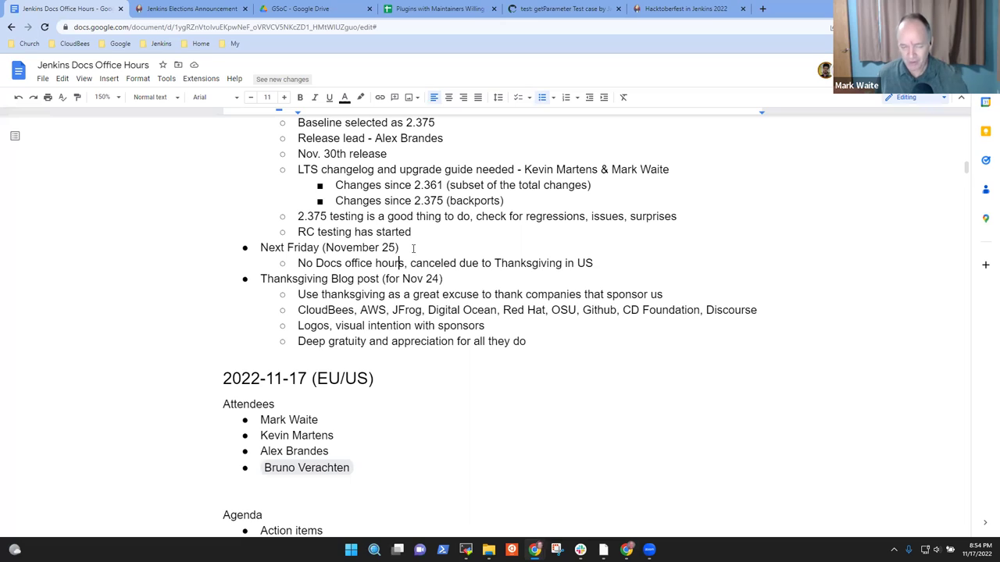
# Step: Capitalize 'thanksgiving' to 'Thanksgiving' in the 'Use thanksgiving' bullet
pyautogui.press('Down')
pyautogui.hotkey('ctrl', 'Left')
pyautogui.press('Delete')
pyautogui.write('T')
# Step: Select the blog post heading and then the bullet, and move the cursor toward 'companies'
pyautogui.press('Up')
pyautogui.press('Home')
pyautogui.hotkey('shift', 'End')
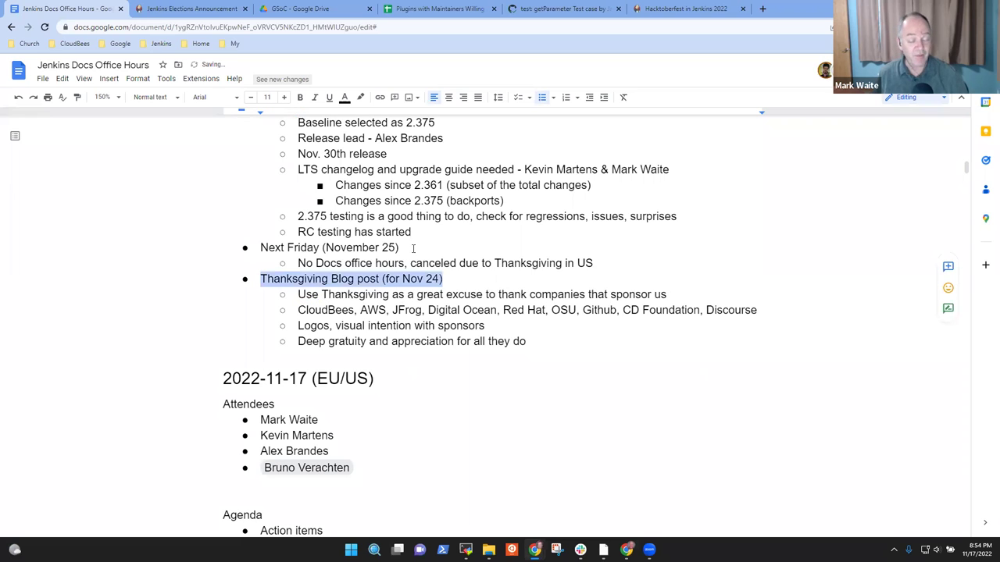
pyautogui.press('Down')
pyautogui.press('Home')
pyautogui.hotkey('shift', 'End')
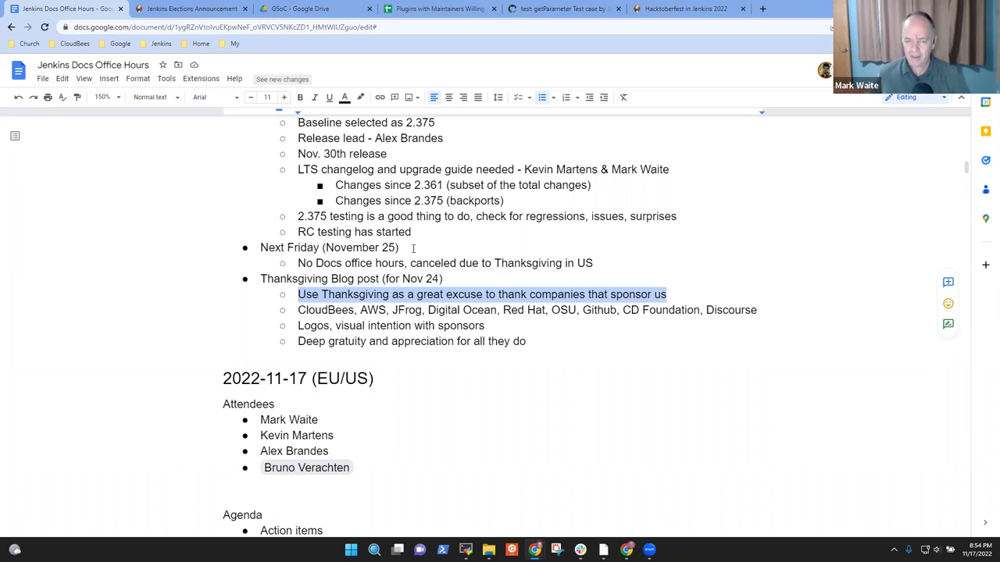
pyautogui.press('Right')
pyautogui.hotkey('ctrl', 'Left')
pyautogui.hotkey('ctrl', 'Left')
pyautogui.hotkey('ctrl', 'Left')
# Step: Replace 'companies' with 'organizations' in the Thanksgiving bullet
pyautogui.hotkey('ctrl', 'shift', 'Left')
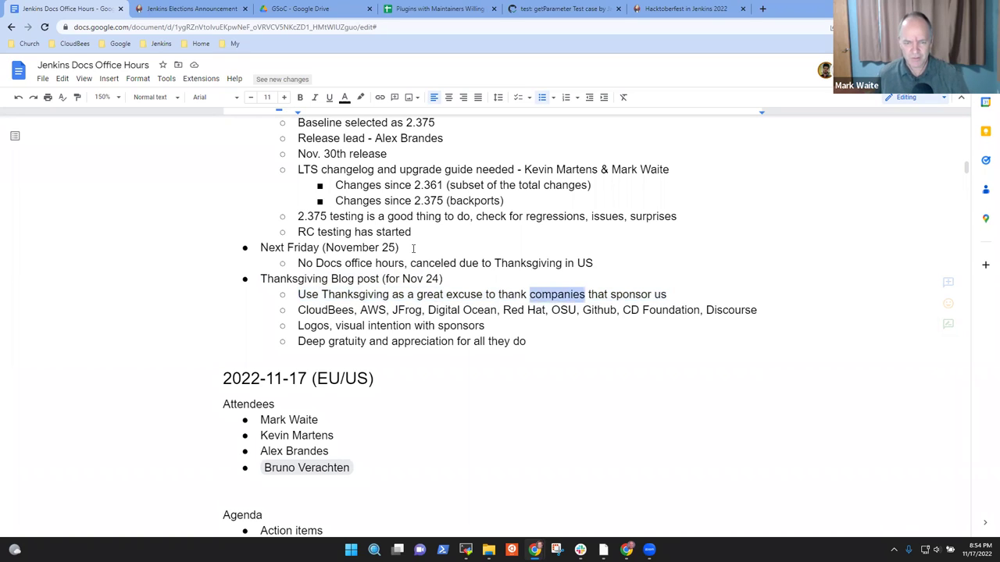
pyautogui.write('organization')
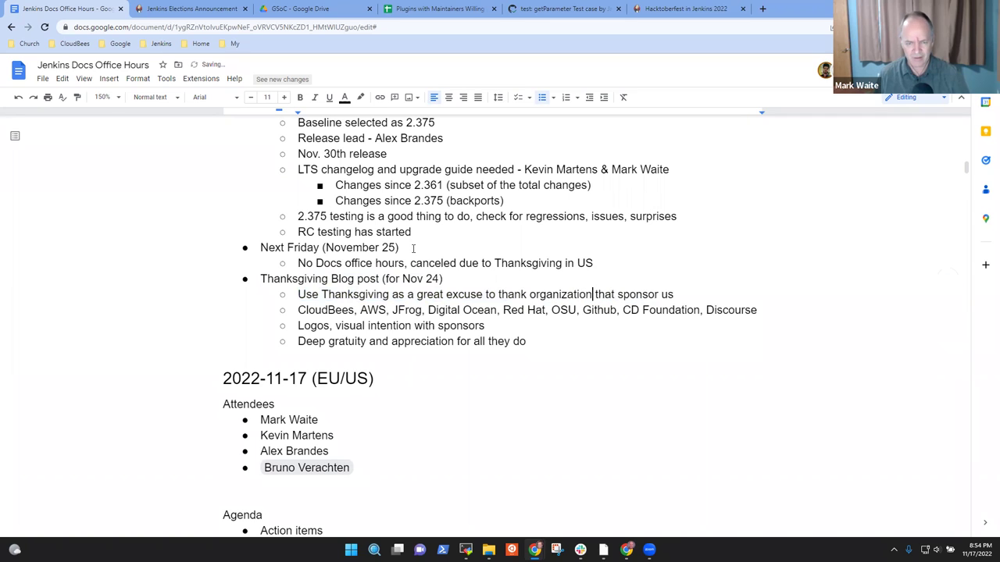
pyautogui.write('s')
pyautogui.press('Down')
pyautogui.press('End')
# Step: Append ', Oregon State University Open Source Lab, Pagerduty, Datadog, ...' to the sponsor list
pyautogui.write(', ')
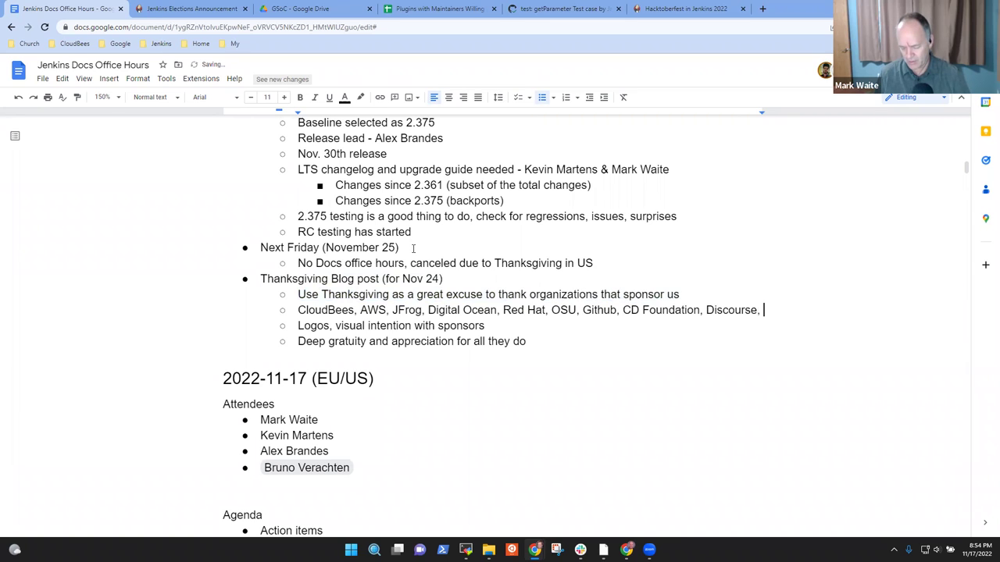
pyautogui.write('OS')
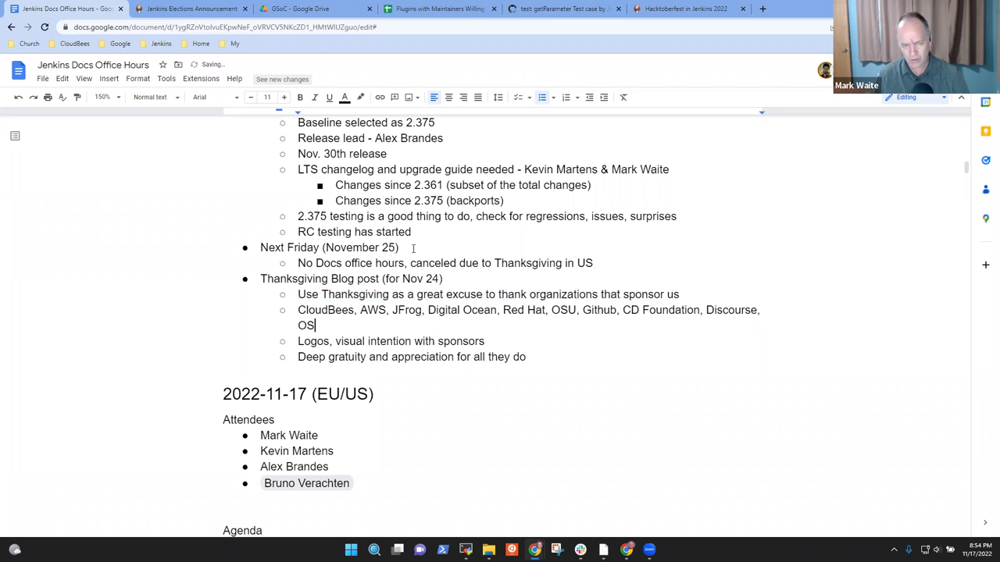
pyautogui.write('L')
pyautogui.press('BackSpace')
pyautogui.press('BackSpace')
pyautogui.write('regf')
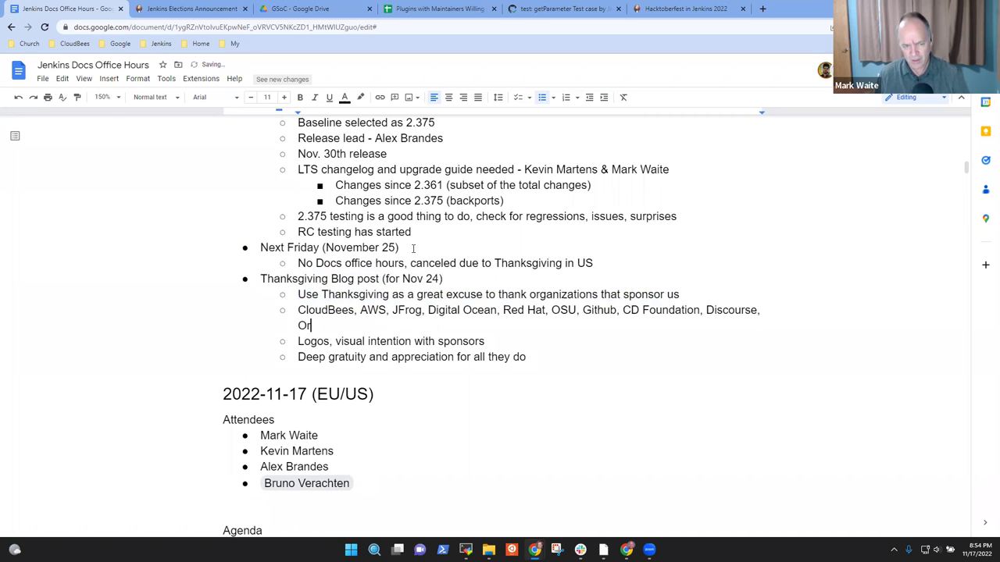
pyautogui.press('BackSpace')
pyautogui.write('ogon')
pyautogui.press('BackSpace')
pyautogui.press('BackSpace')
pyautogui.press('BackSpace')
pyautogui.write('p')
pyautogui.press('BackSpace')
pyautogui.write('n Stat')
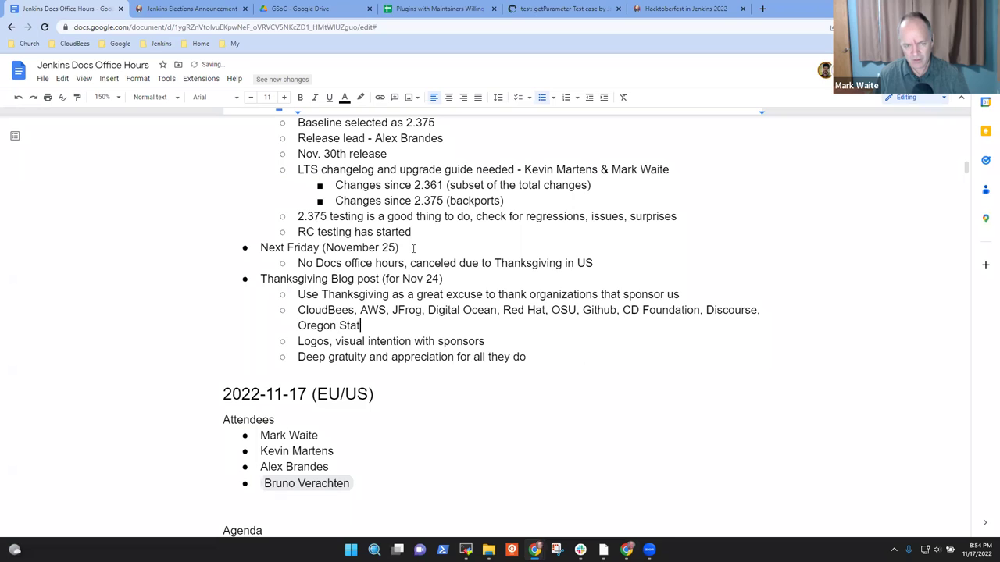
pyautogui.write('e Univer')
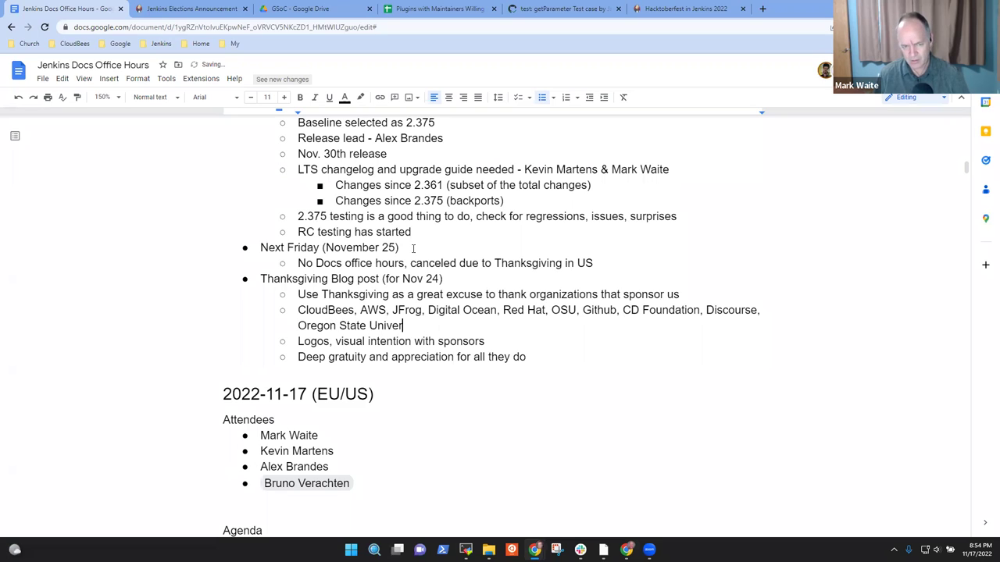
pyautogui.write('sity O')
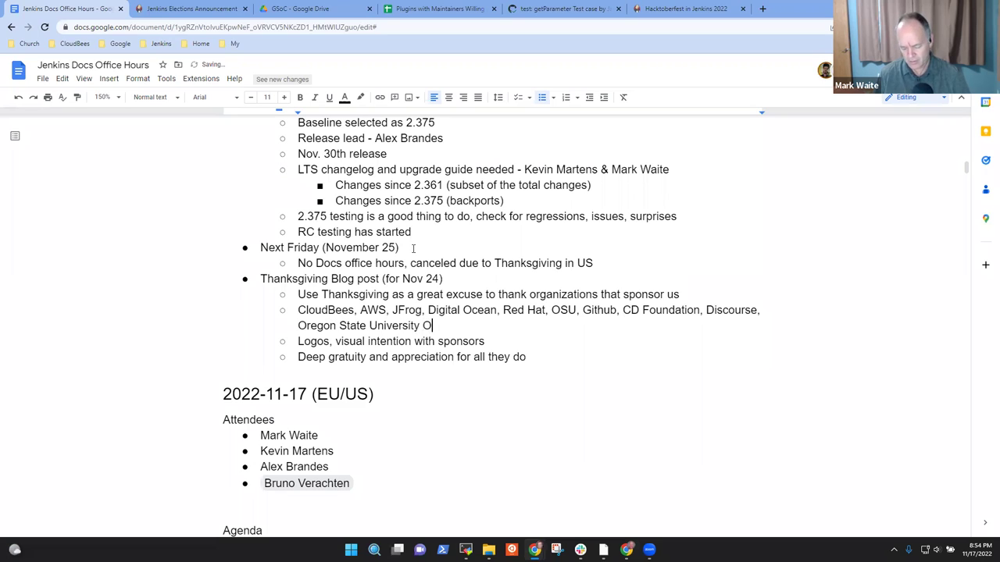
pyautogui.write('pen Source Lab, et')
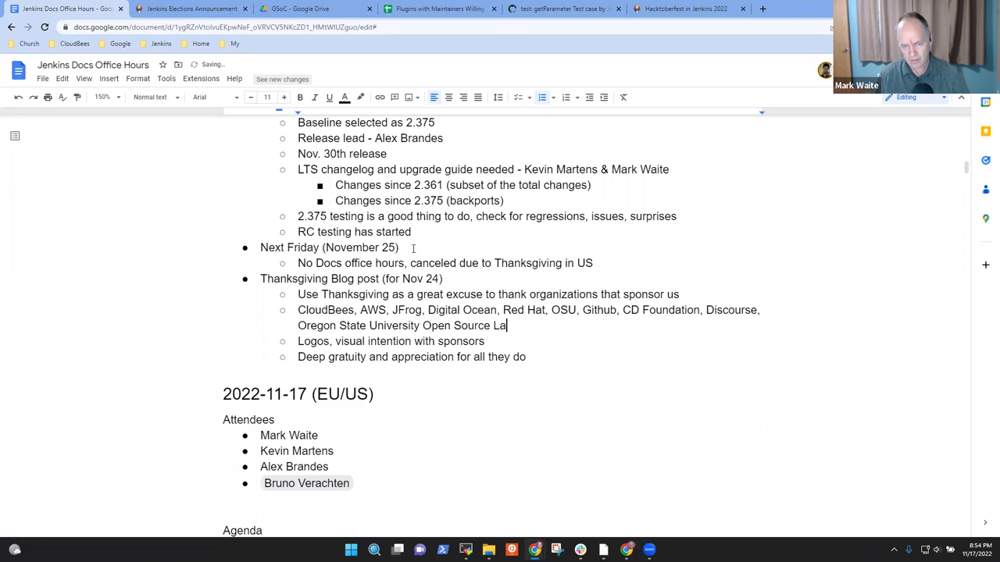
pyautogui.press('BackSpace')
pyautogui.press('BackSpace')
pyautogui.write('Pagerdut')
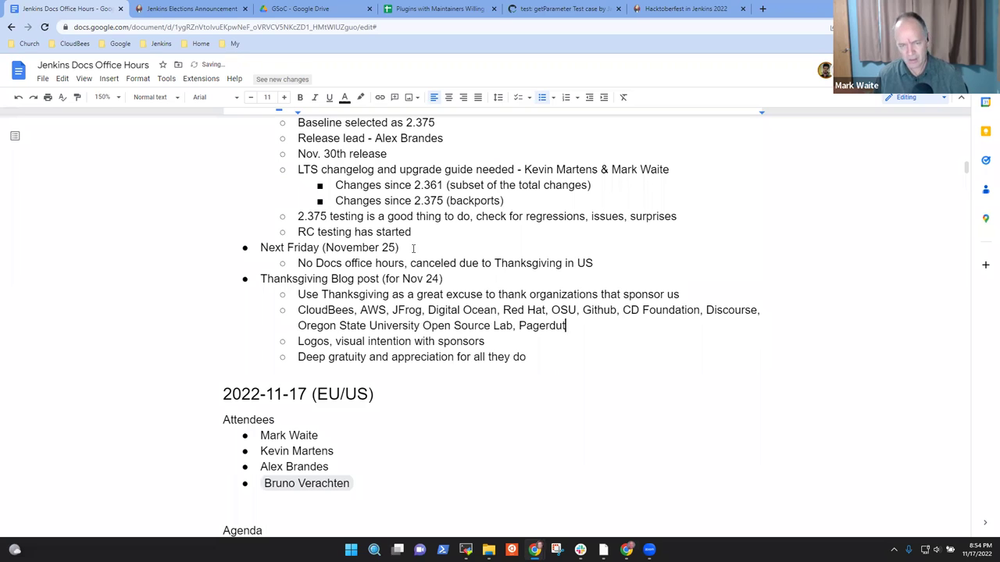
pyautogui.write('y, ')
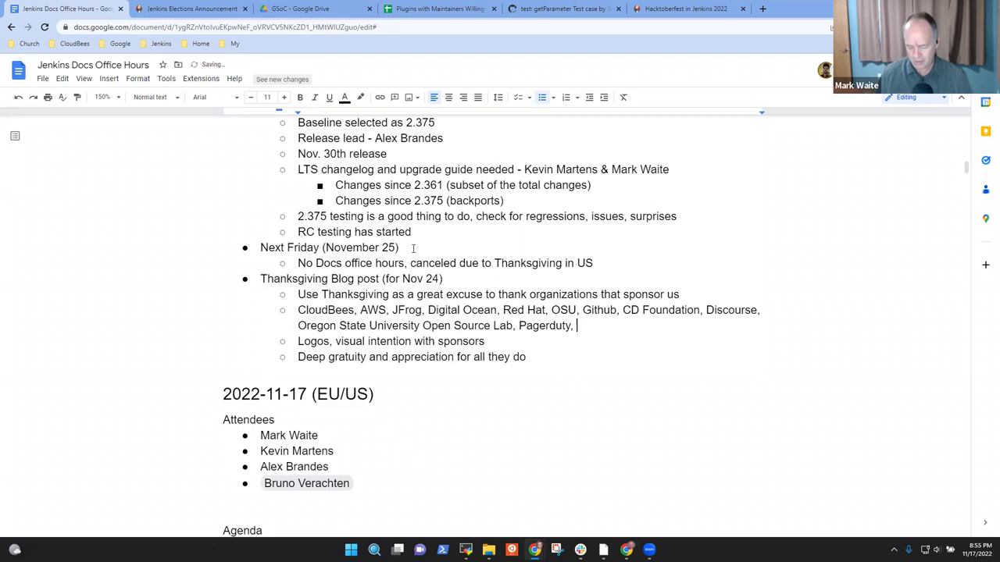
pyautogui.write('Datadog, ')
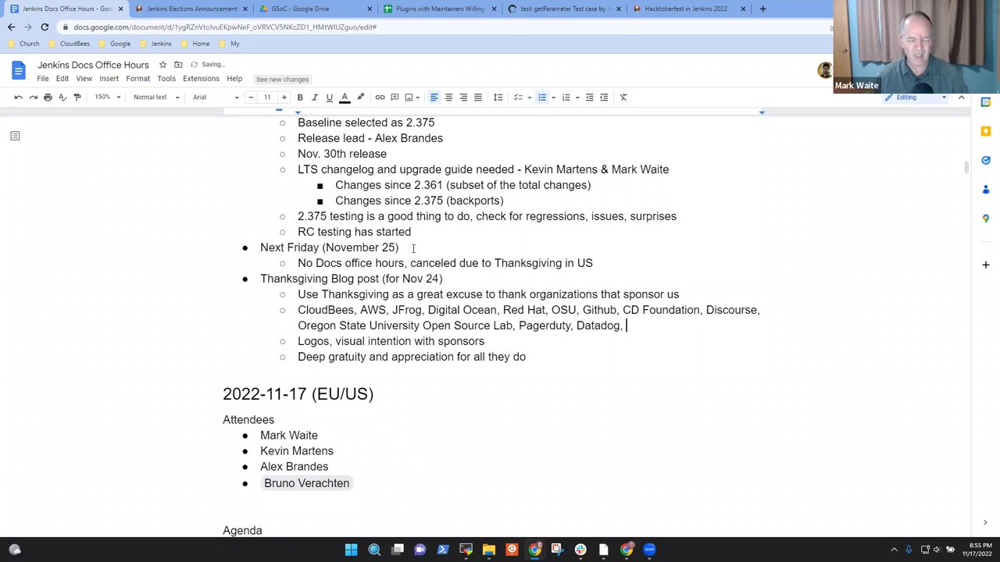
pyautogui.write('...')
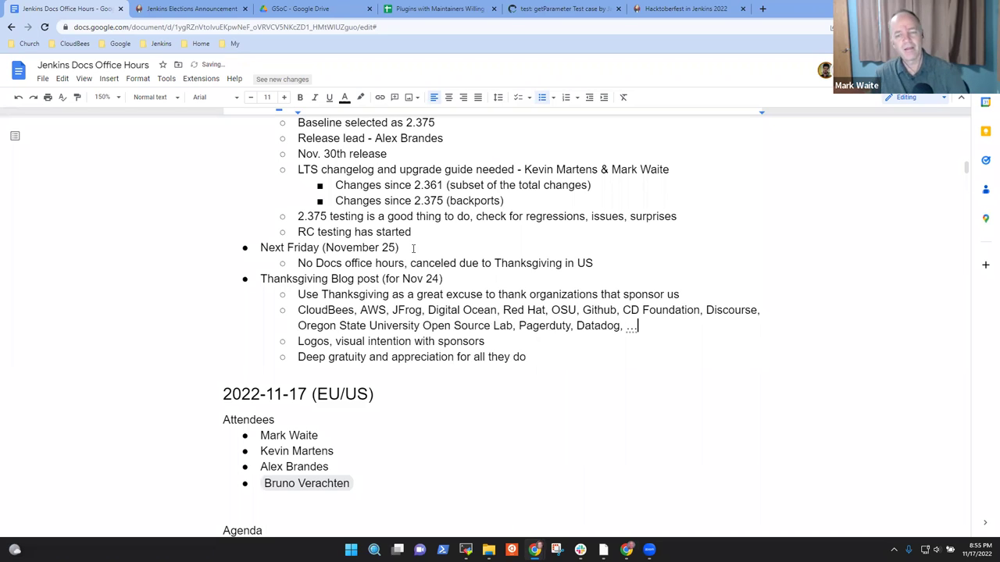